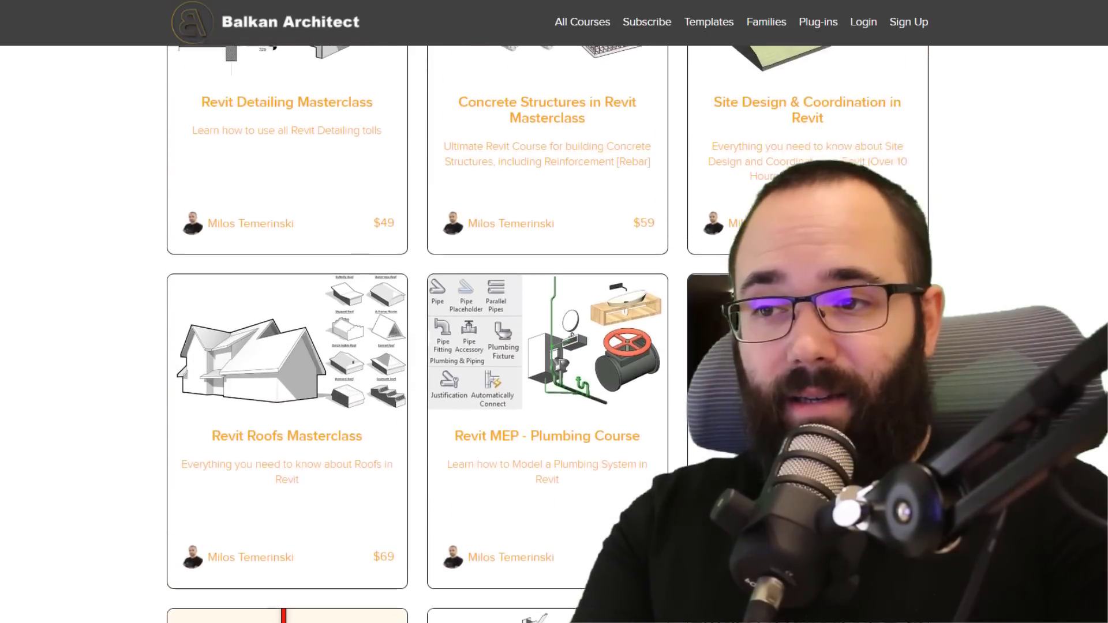
Step: Review the Advanced Modeling in Revit - Conceptual Massing course page, including its projects and example curriculum
scroll(690, 215, up, 8)
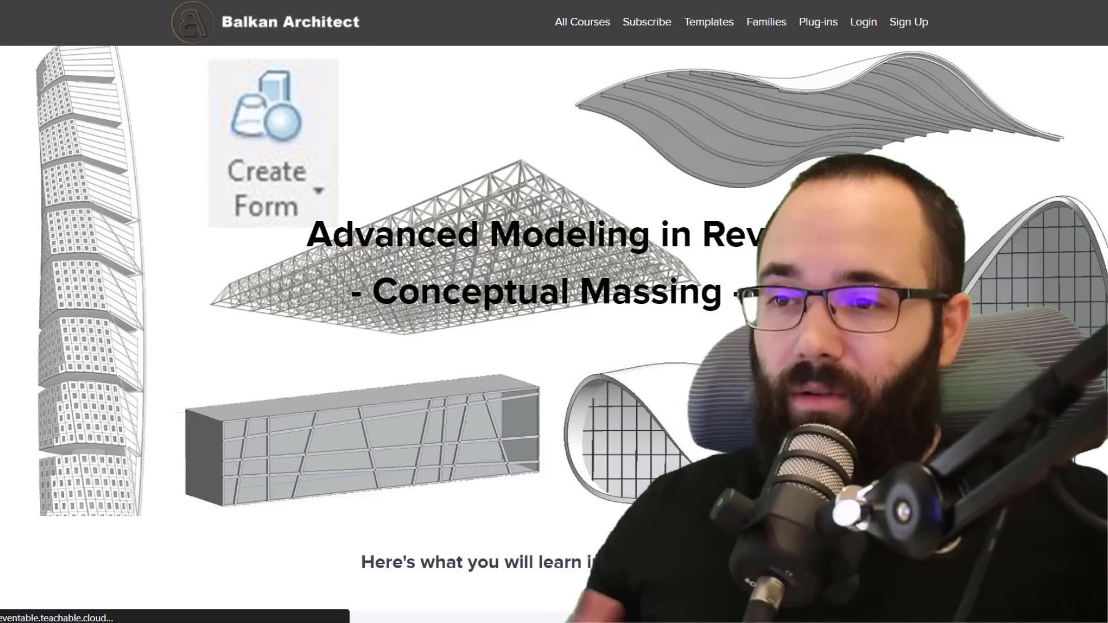
scroll(554, 334, down, 5)
scroll(554, 335, down, 12)
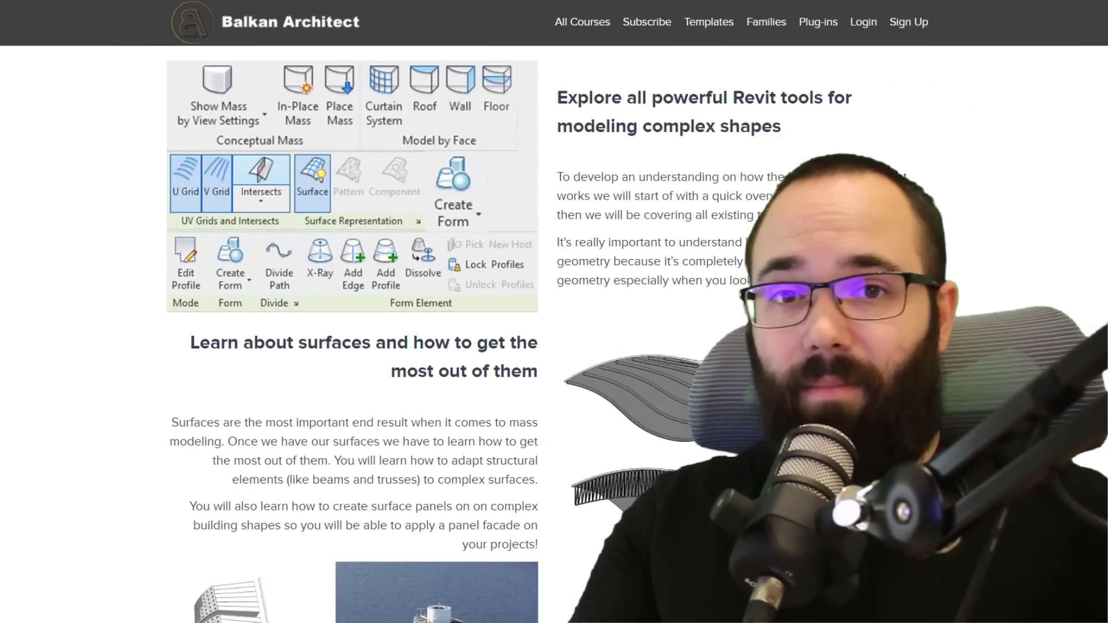
scroll(554, 334, down, 8)
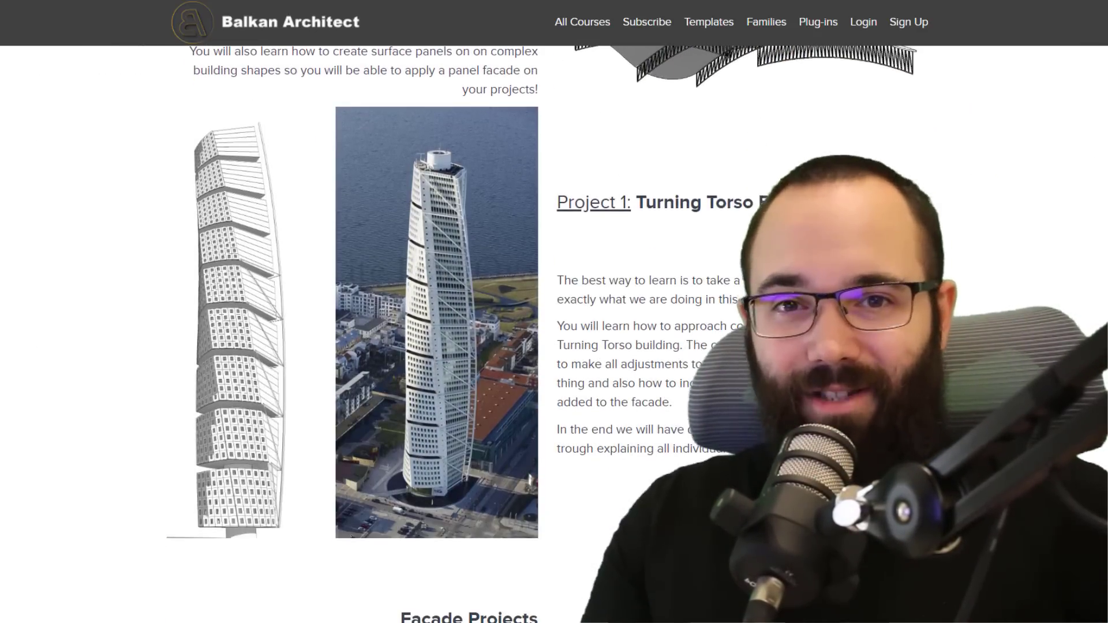
scroll(554, 335, down, 12)
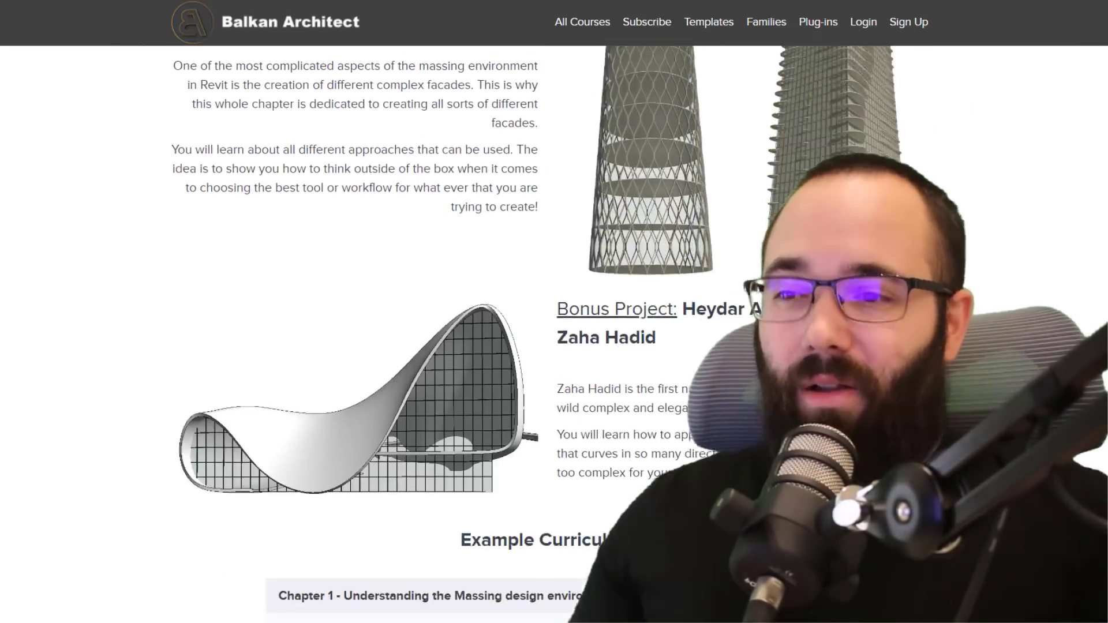
Step: Browse the website's offers of Revit templates, families and plug-ins
click(729, 30)
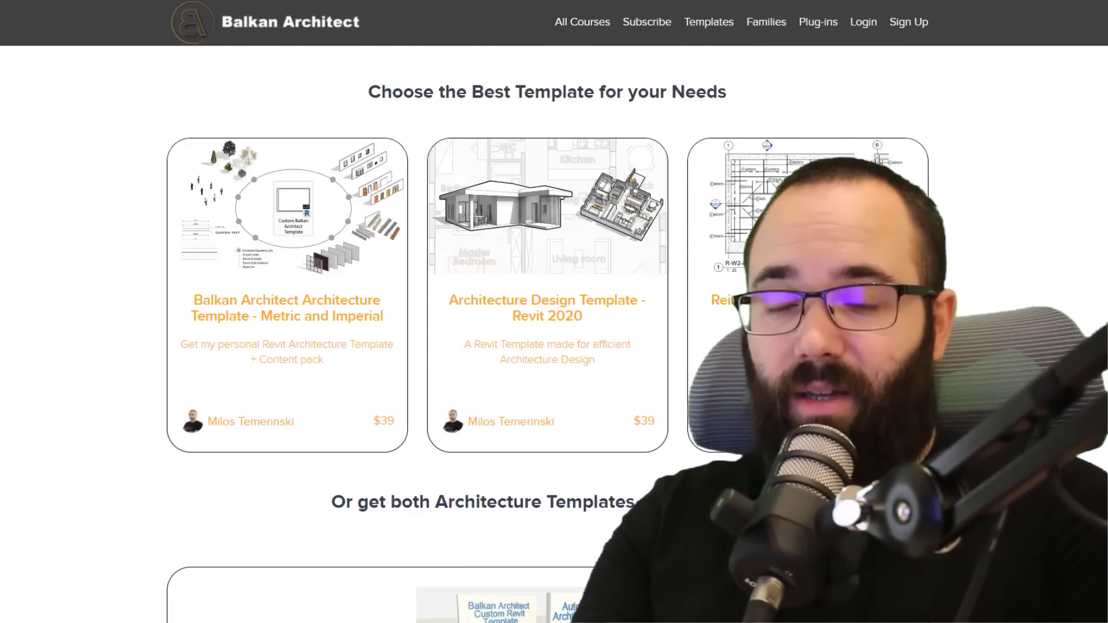
click(767, 26)
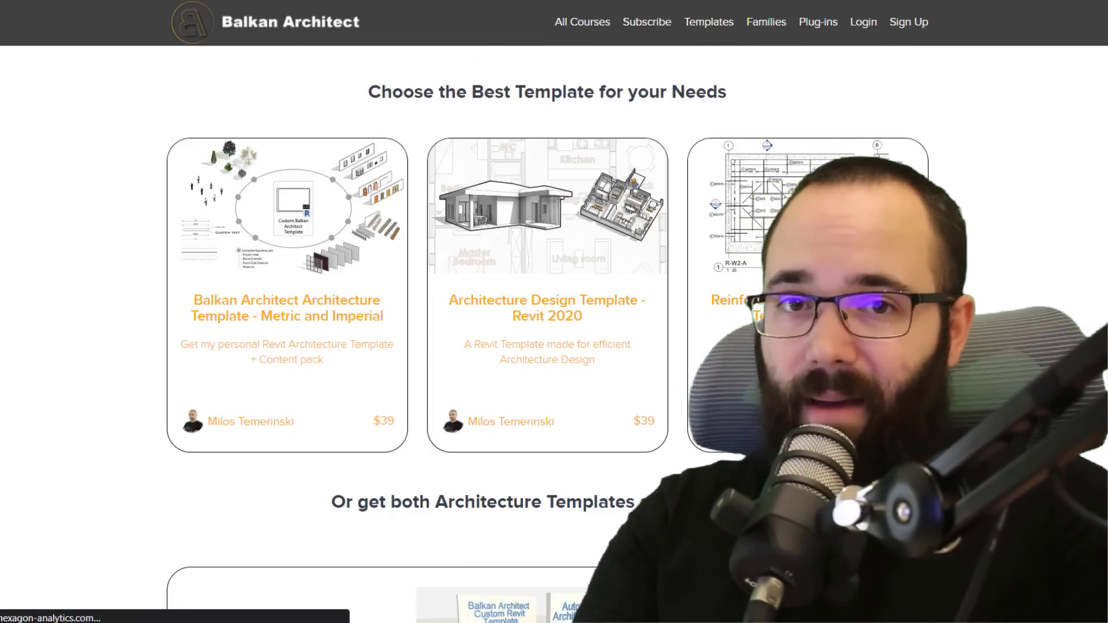
scroll(547, 335, down, 10)
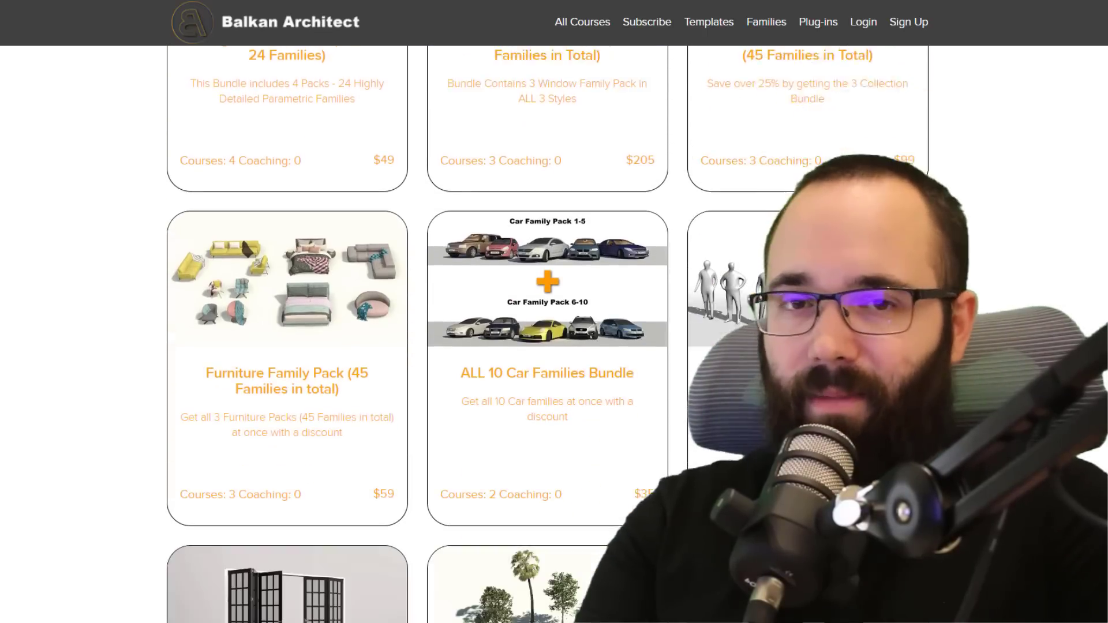
scroll(1008, 159, down, 4)
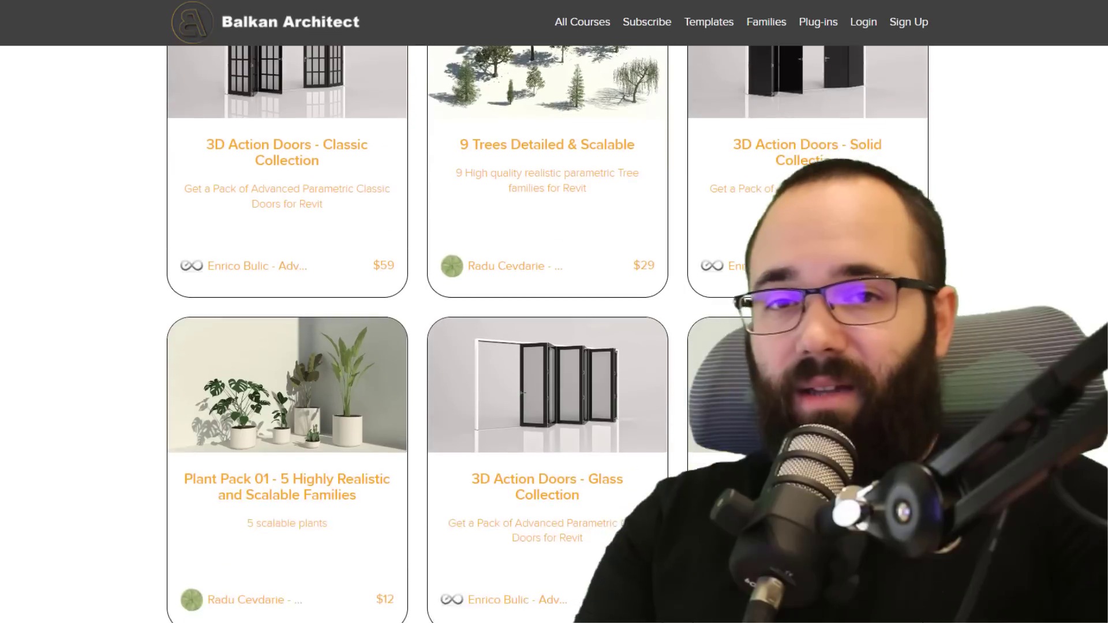
click(820, 31)
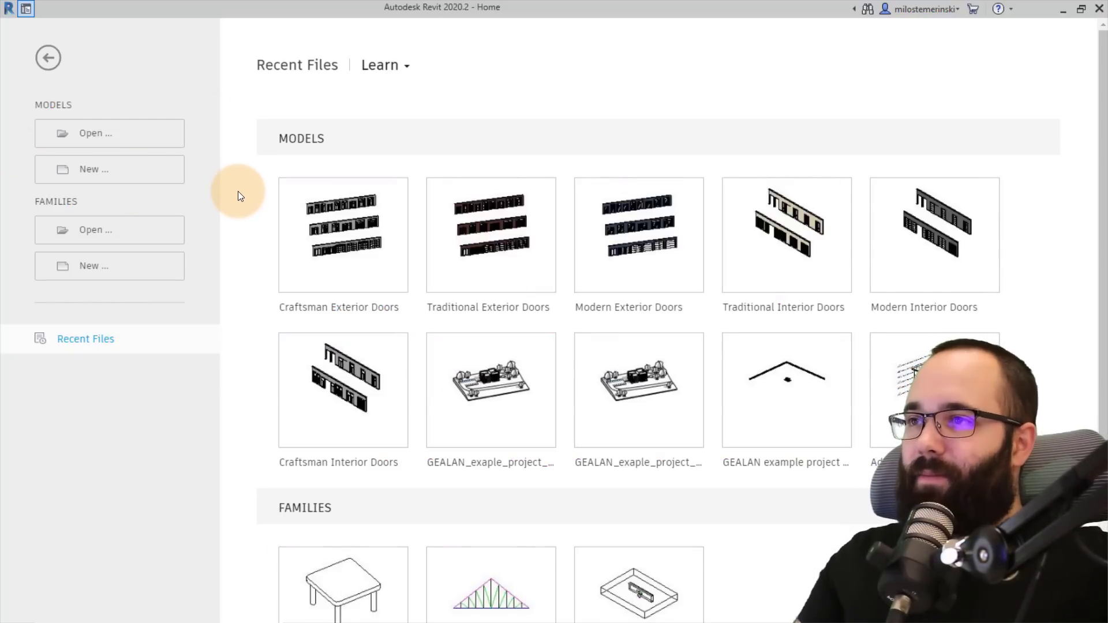
Step: Switch to Revit and create a new project from the Architecture Design Template - Metric
click(109, 172)
click(438, 209)
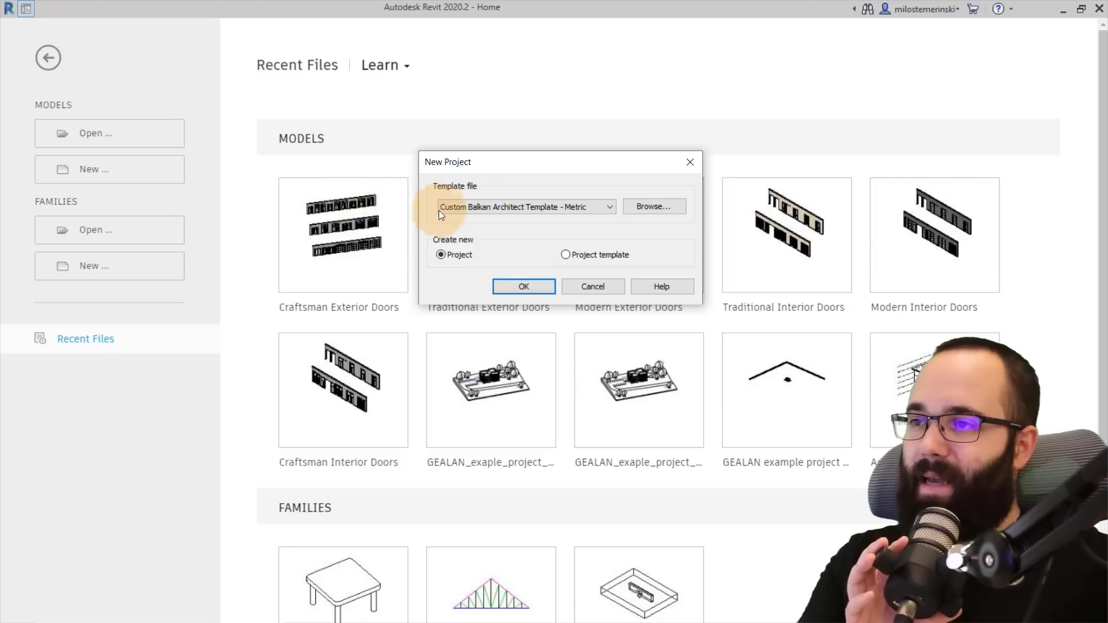
click(475, 208)
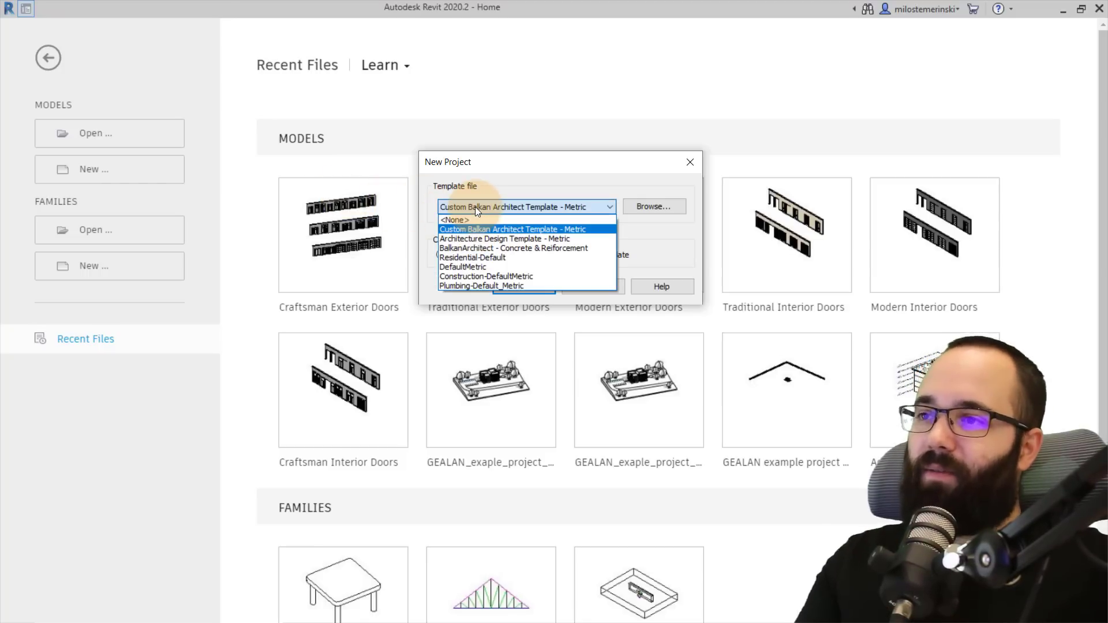
click(456, 239)
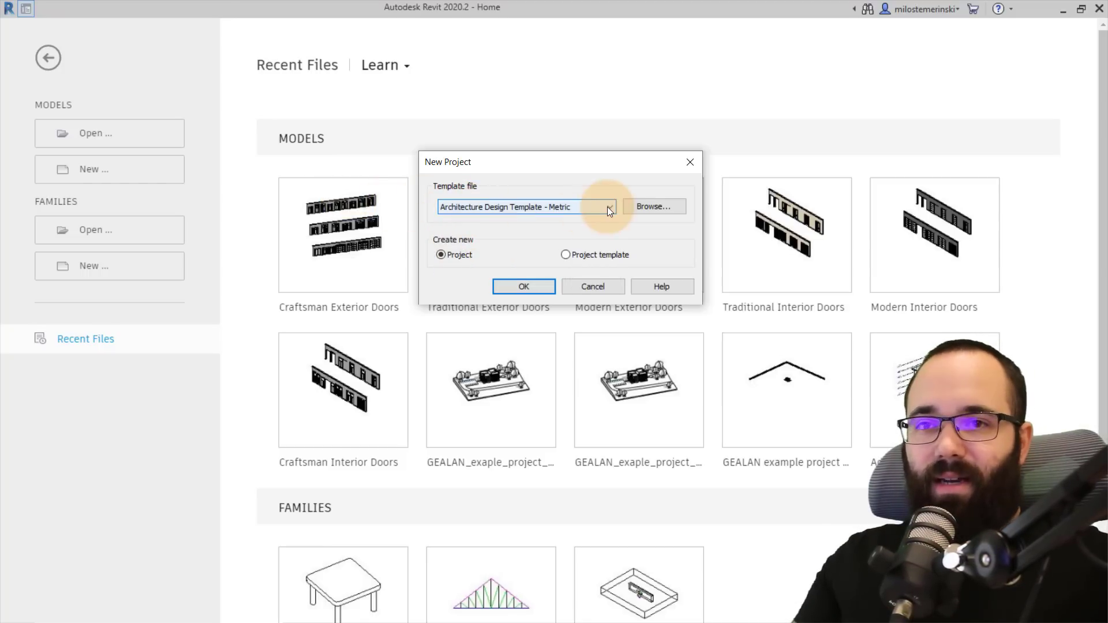
click(525, 285)
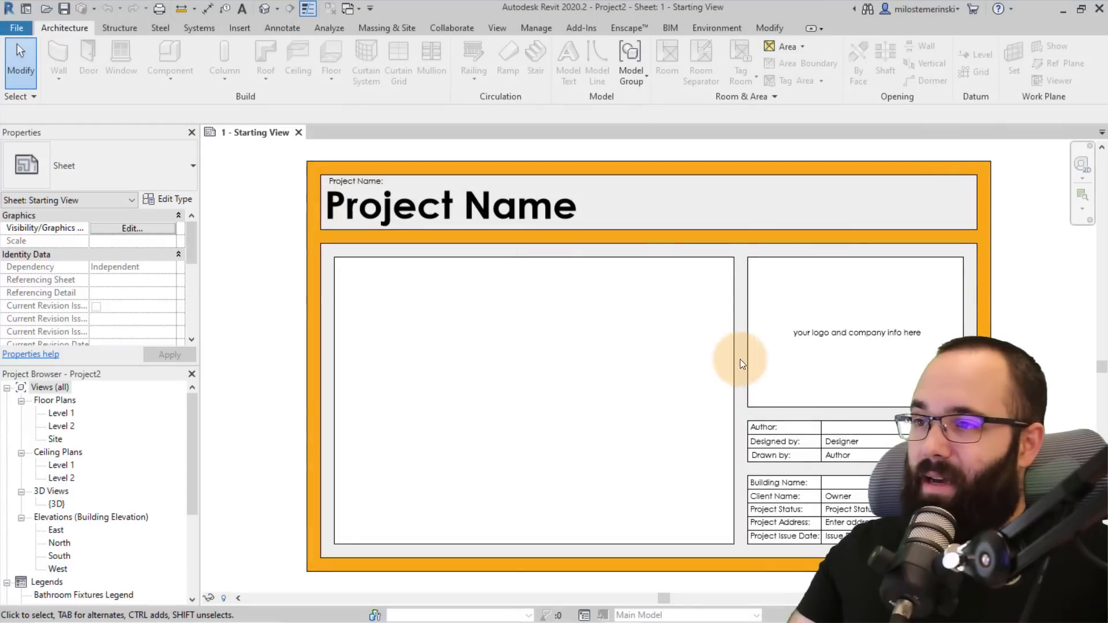
Step: Open the South elevation and close the Starting View sheet
middle_drag(607, 334, 581, 347)
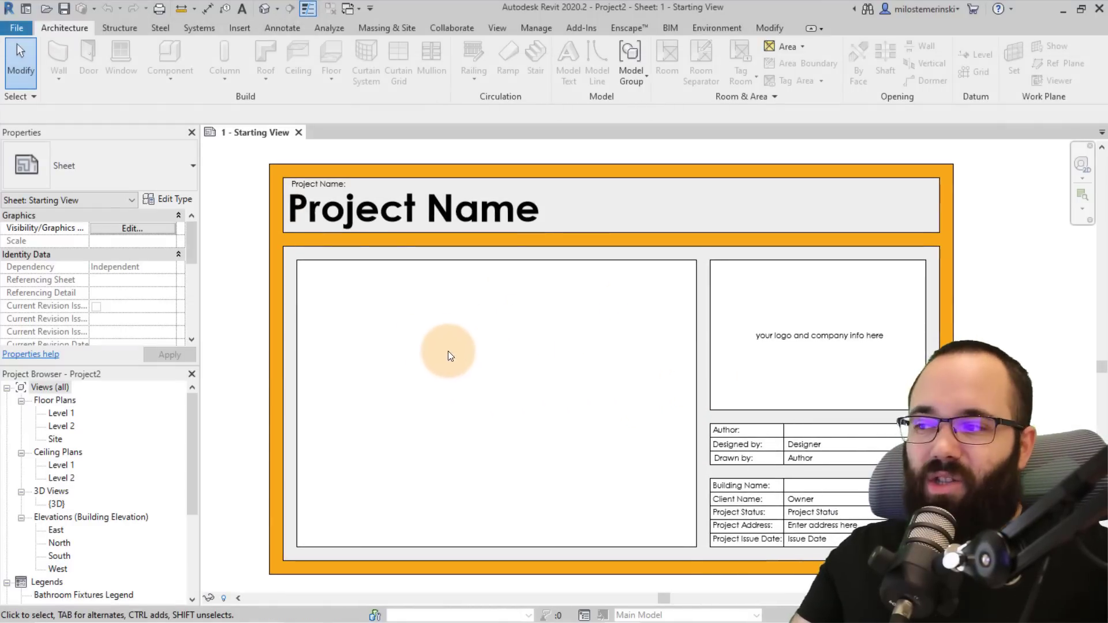
double_click(58, 558)
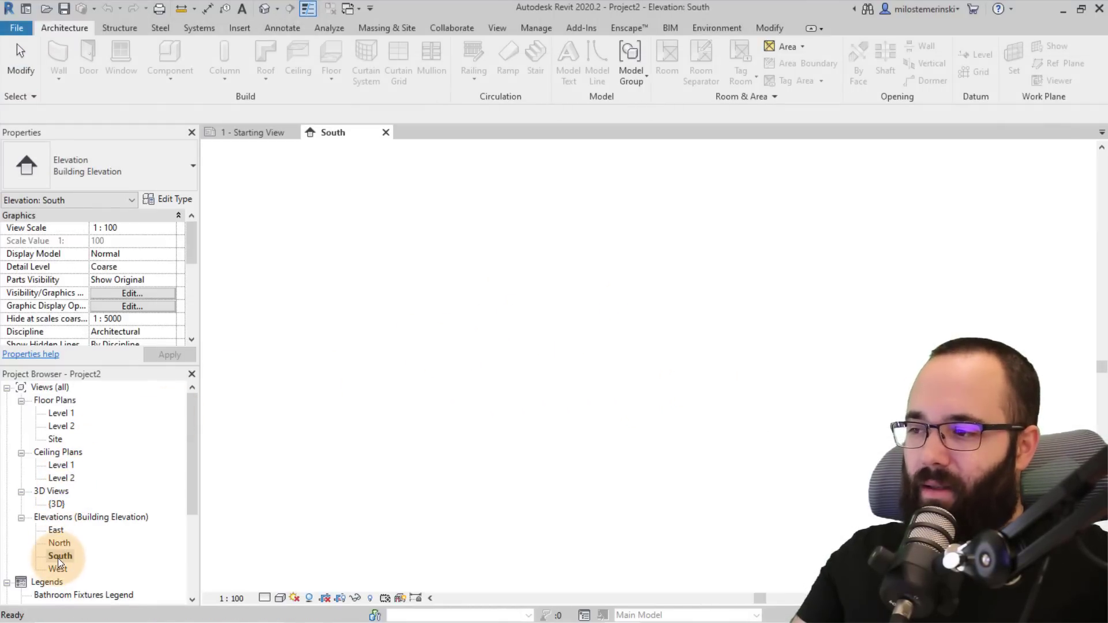
click(293, 132)
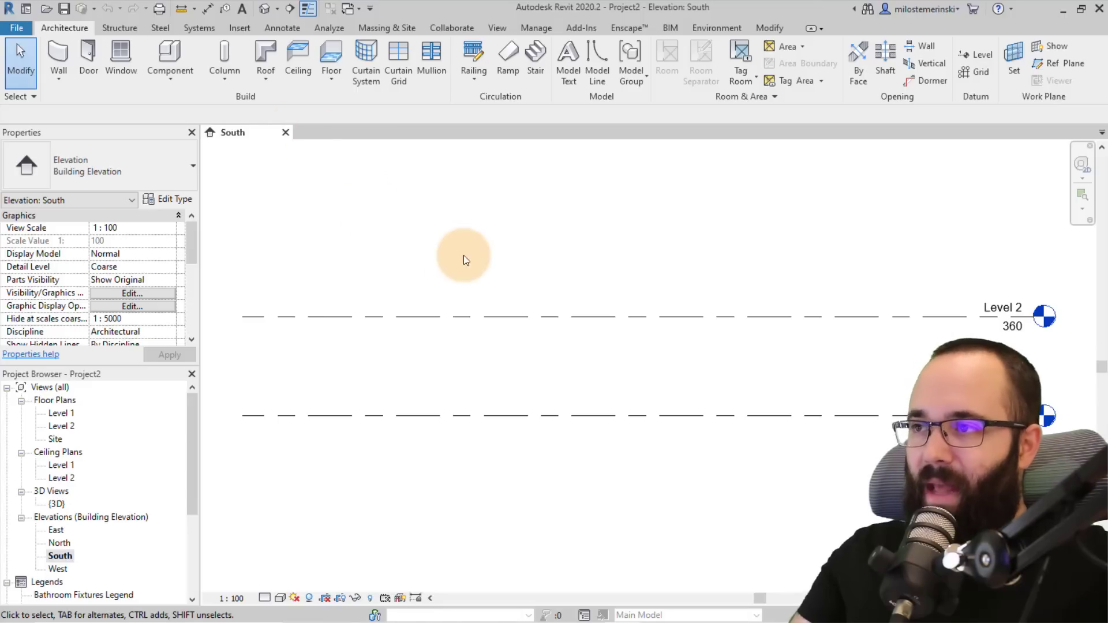
Step: Set the elevation of Level 2 to 300
click(1009, 327)
click(1001, 330)
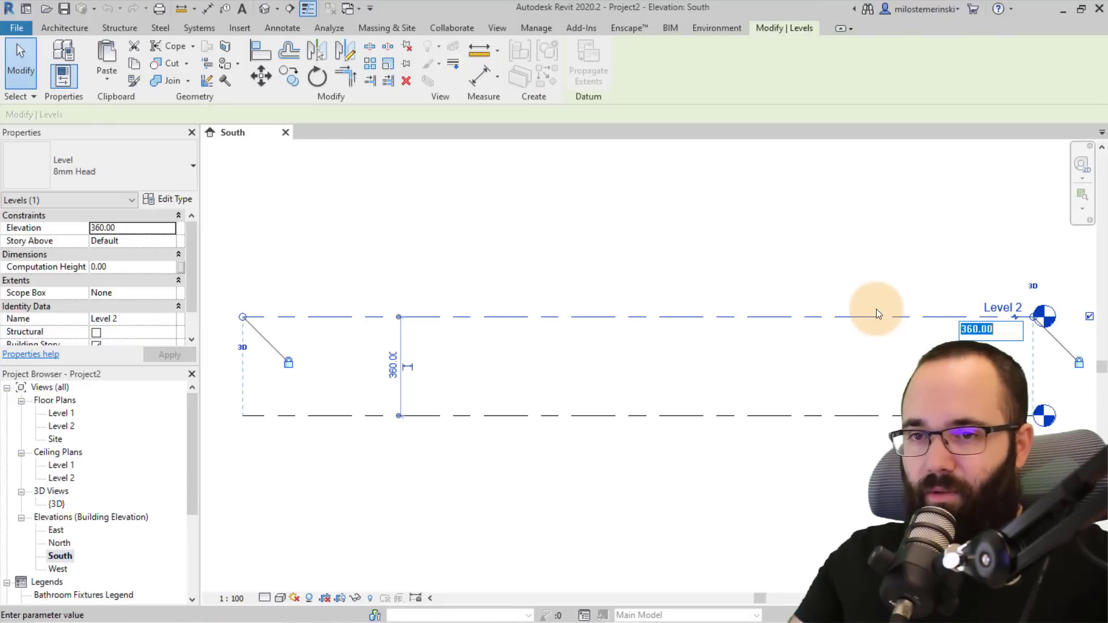
text(300)
key(Return)
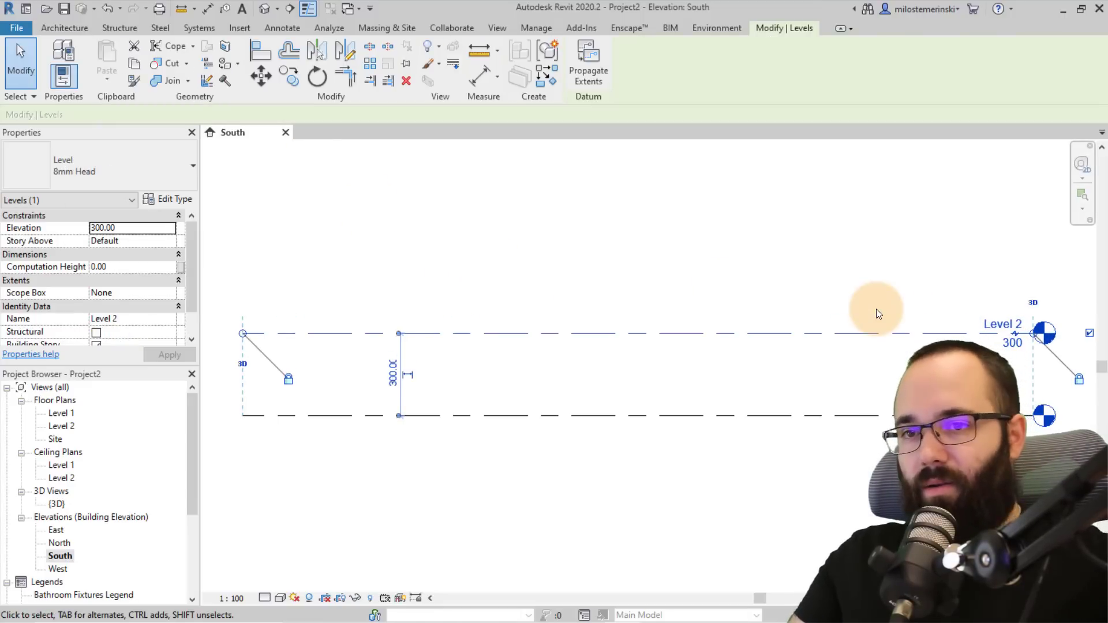
click(836, 286)
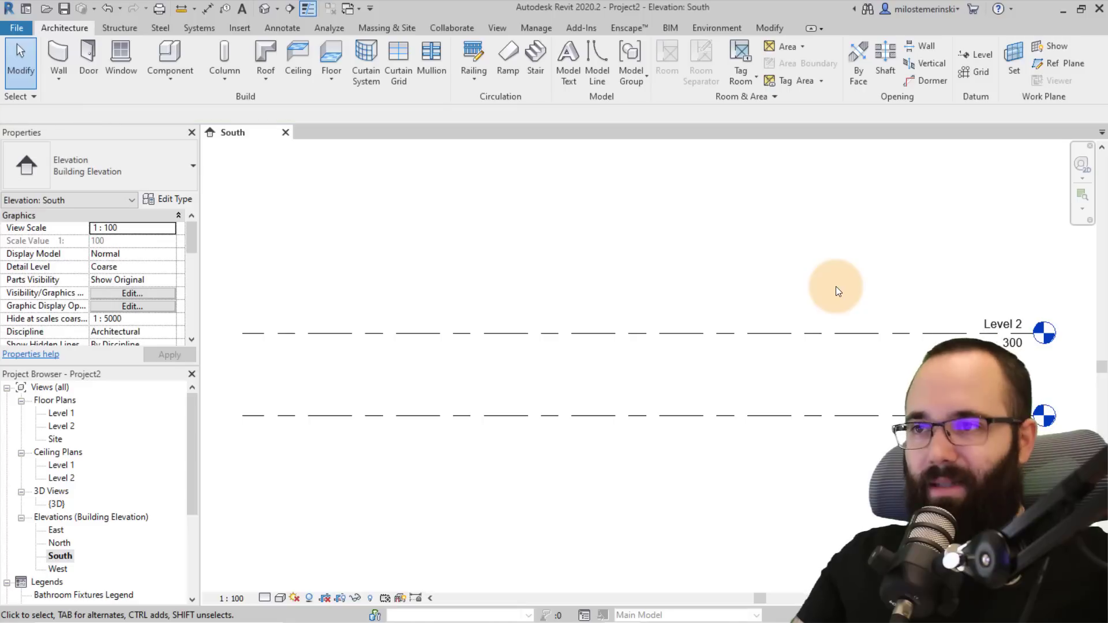
Step: Draw a third level above Level 2 at elevation 600, aligned with the ends of the existing level lines
click(974, 58)
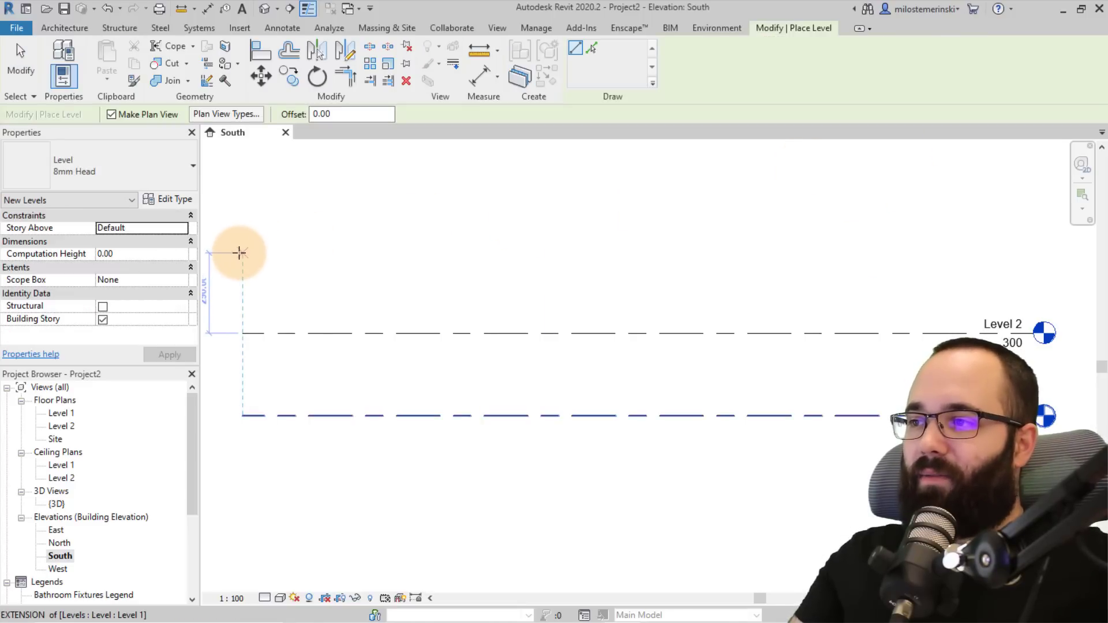
click(239, 249)
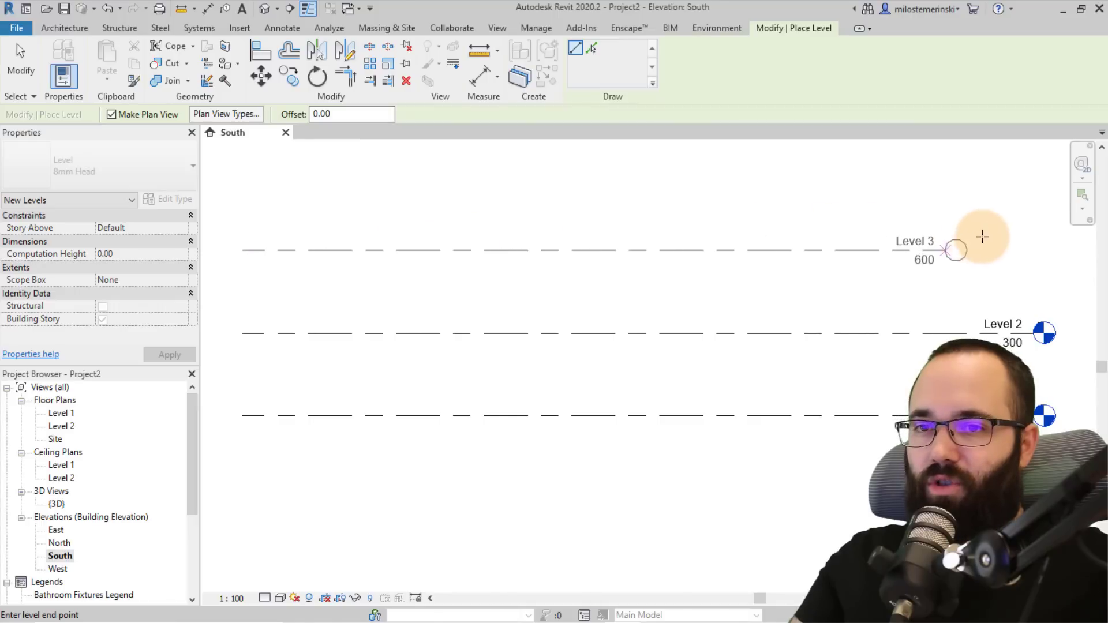
click(1020, 249)
key(Escape)
key(Escape)
middle_drag(719, 279, 658, 273)
scroll(699, 246, down, 1)
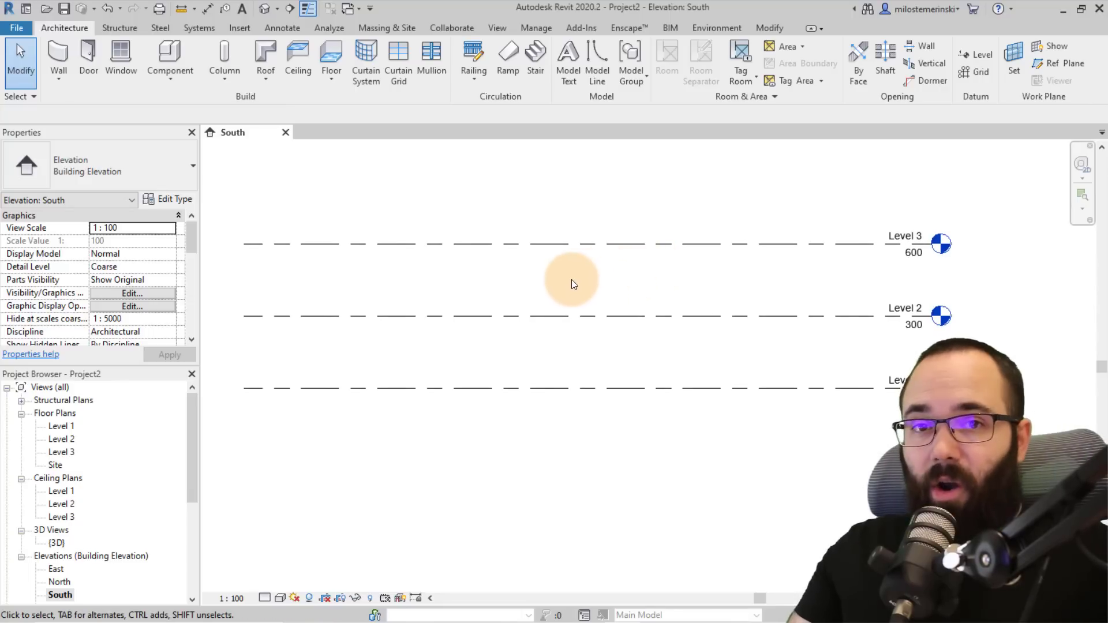
Step: Start a floor boundary on the Level 1 floor plan and sketch a circle of radius 300 midway between the elevation markers
double_click(70, 426)
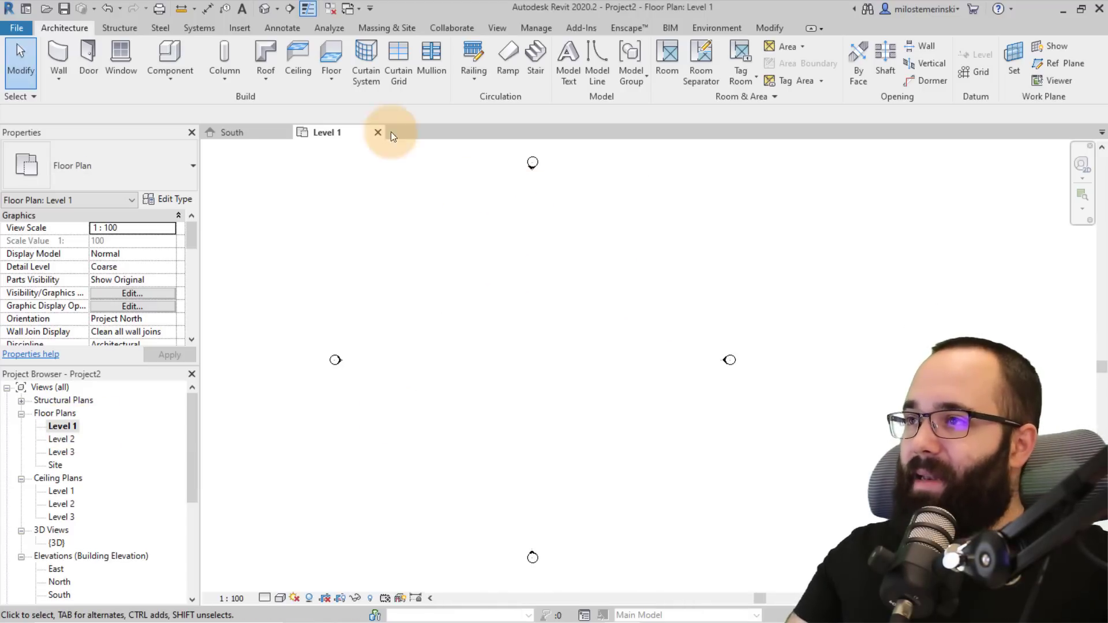
click(330, 60)
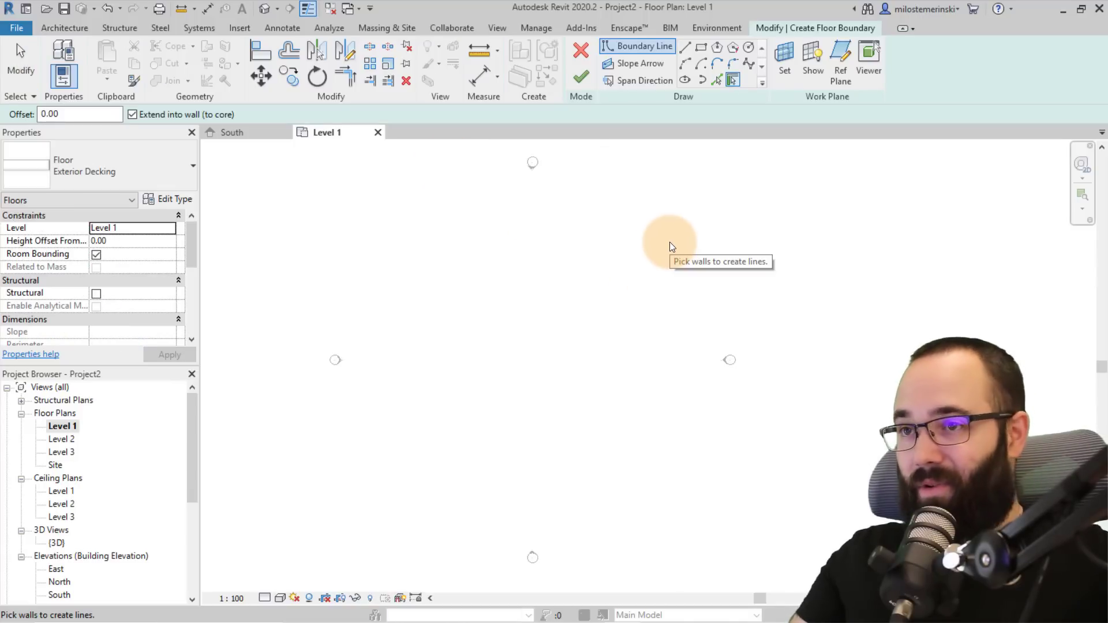
click(749, 51)
click(532, 353)
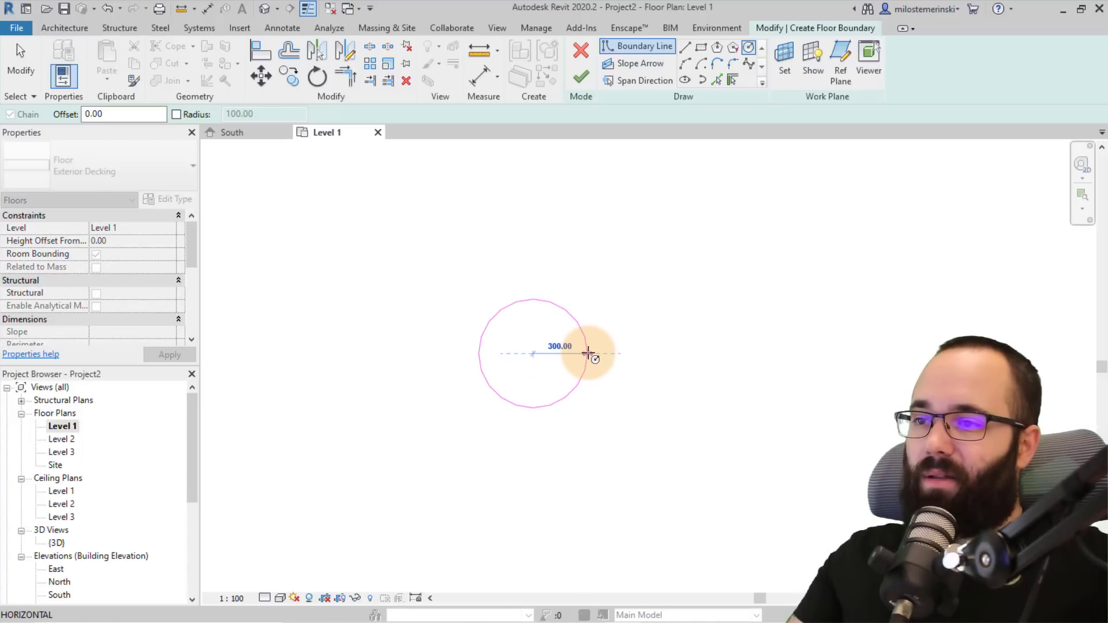
click(588, 353)
scroll(554, 346, up, 2)
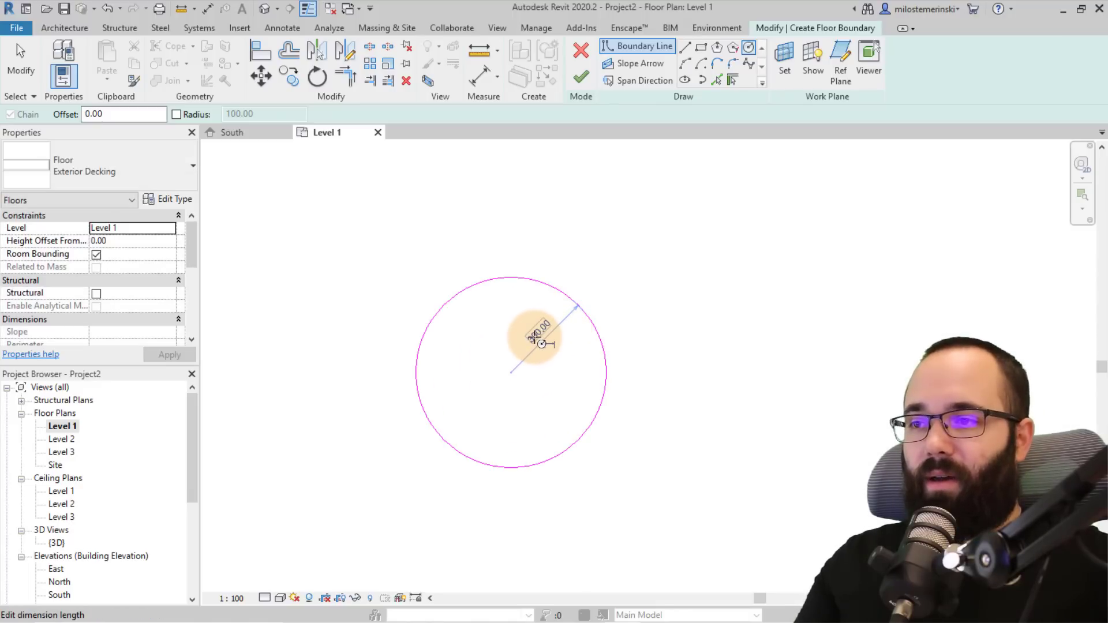
scroll(592, 333, down, 2)
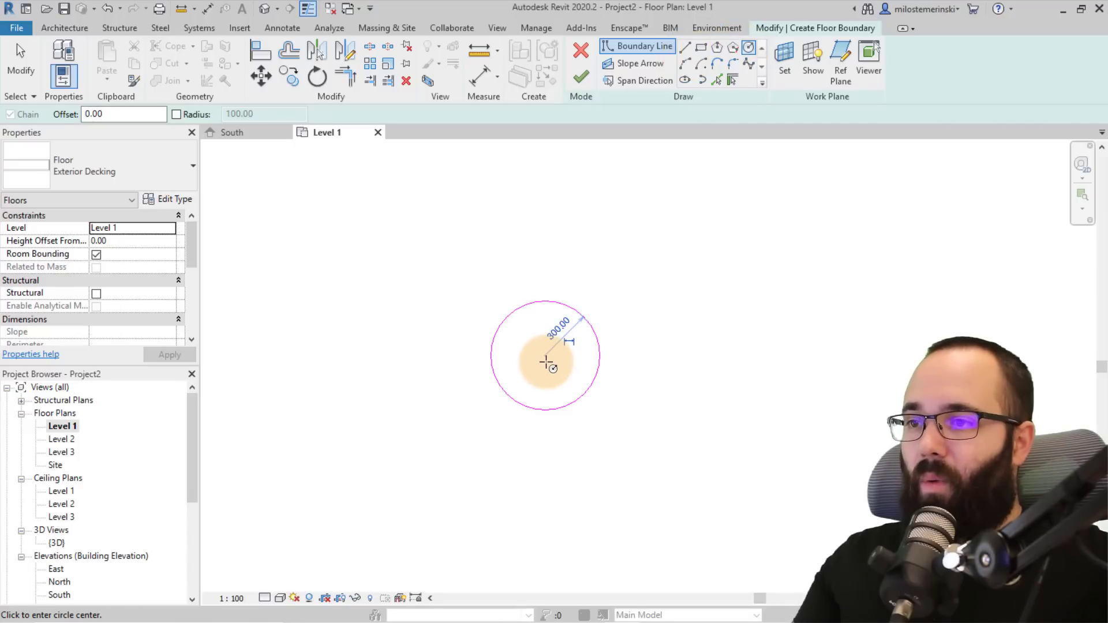
Step: Sketch a concentric outer circle of radius 800 around the smaller boundary circle
click(545, 357)
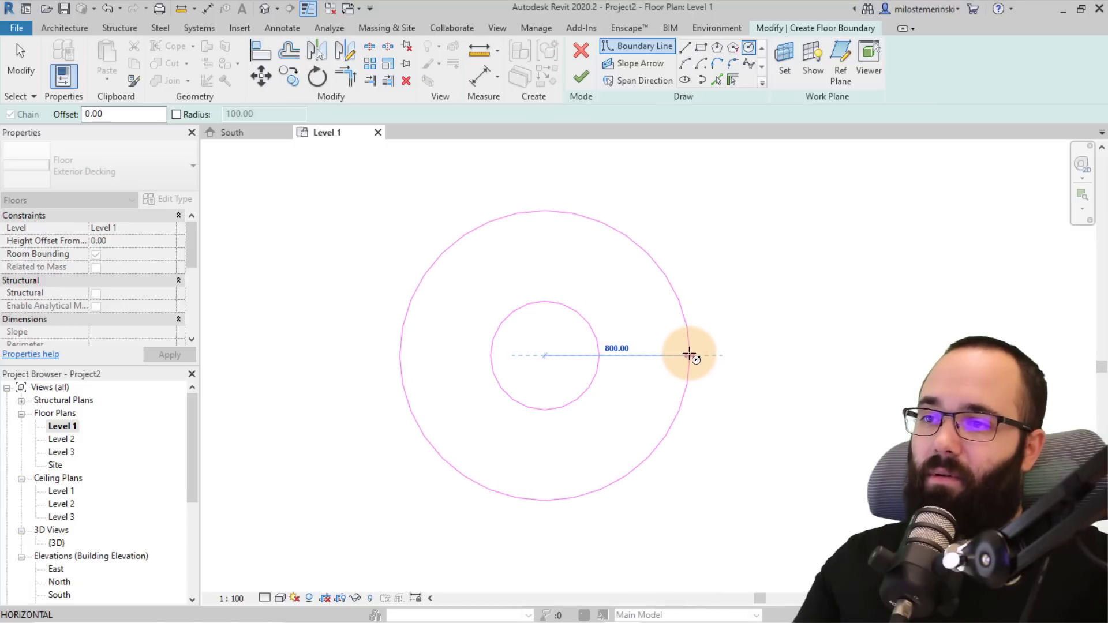
click(689, 356)
key(Escape)
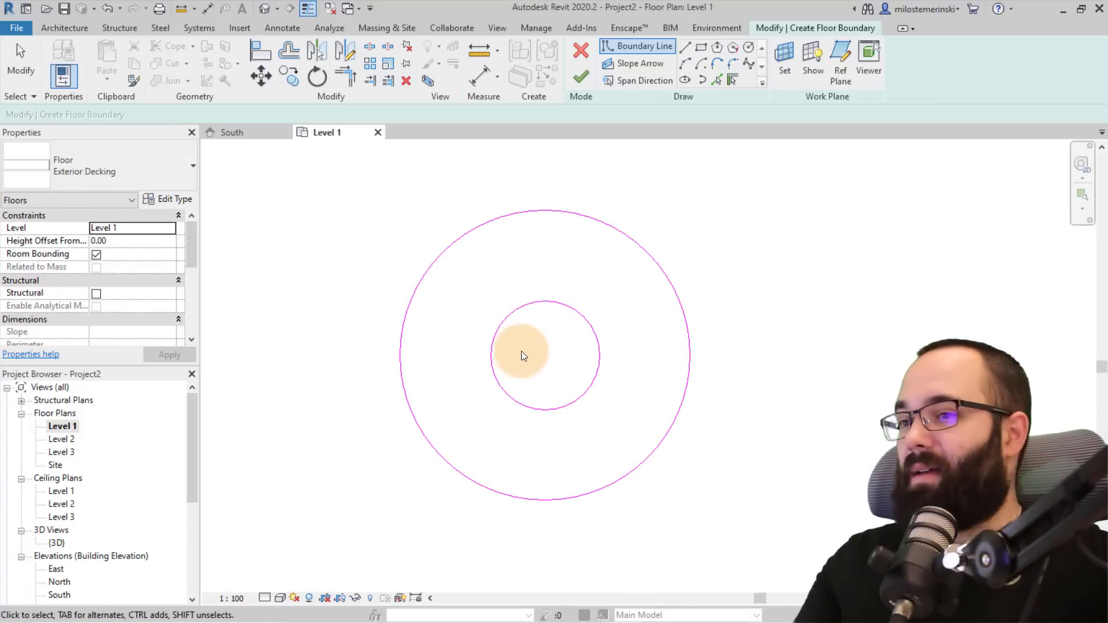
middle_drag(520, 346, 529, 314)
scroll(526, 297, down, 1)
scroll(529, 295, up, 2)
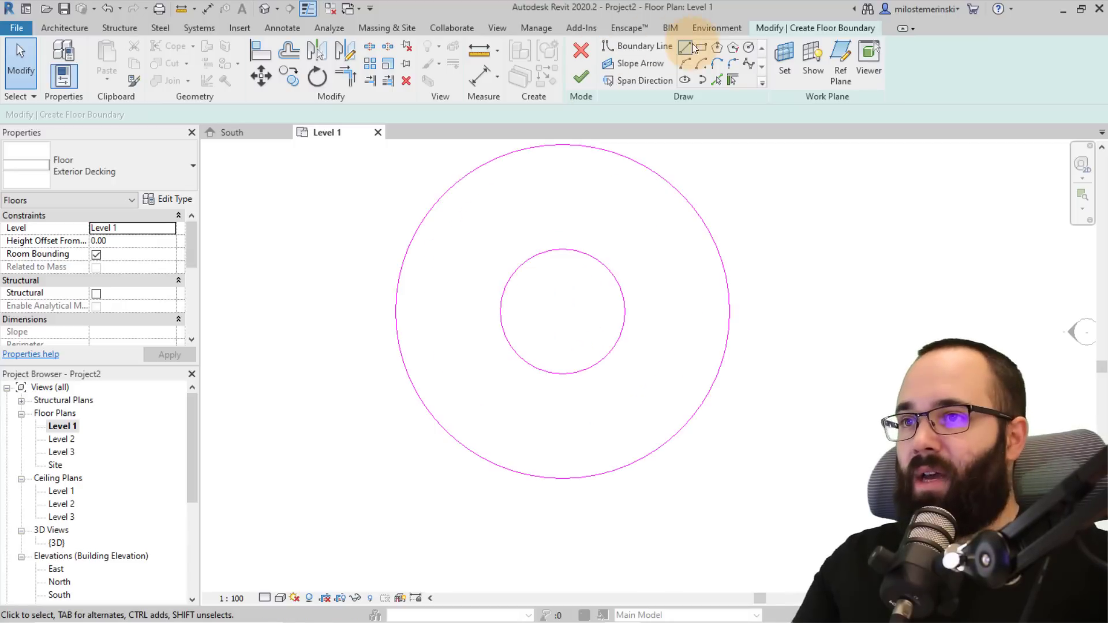
click(487, 50)
click(562, 249)
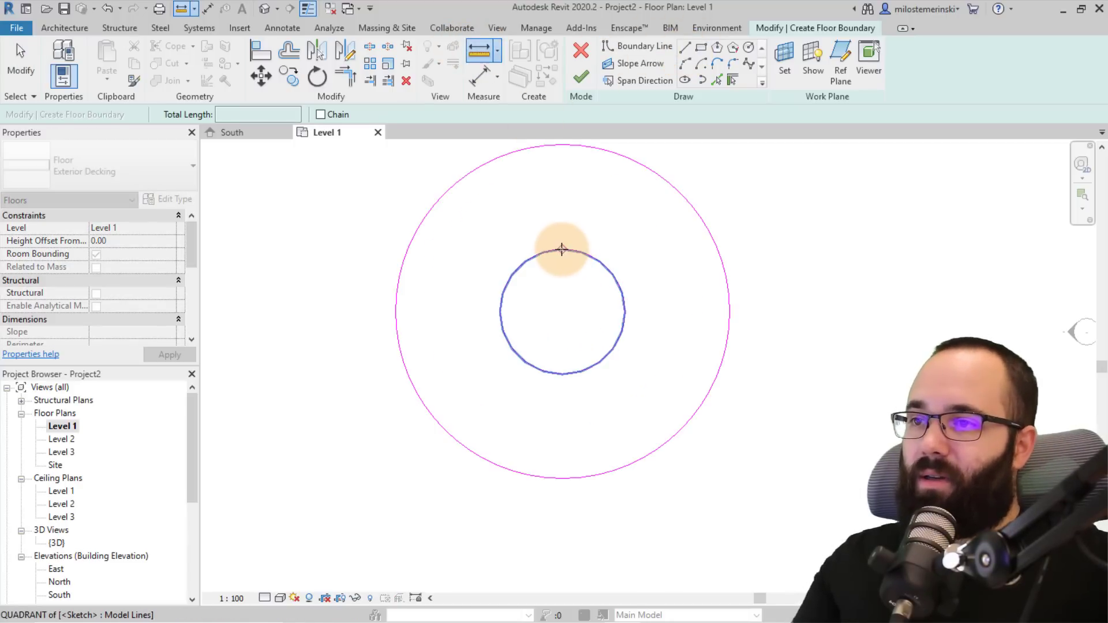
key(Escape)
key(Escape)
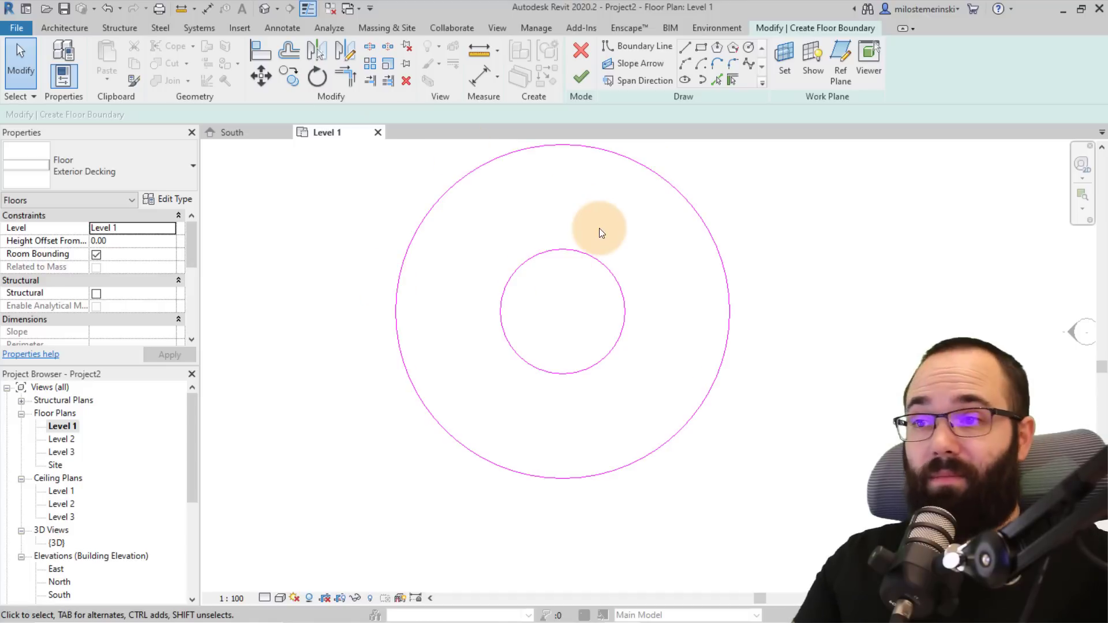
Step: Sketch a vertical boundary line from the inner circle's left quadrant down past the outer circle
click(637, 46)
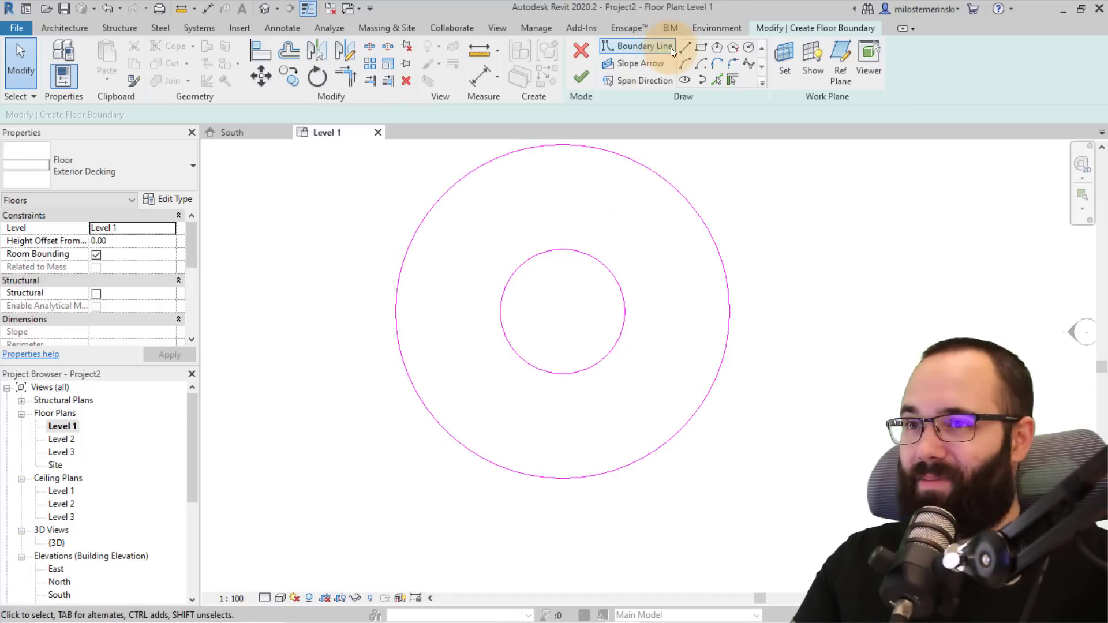
click(500, 312)
middle_drag(500, 361, 500, 246)
scroll(493, 395, down, 1)
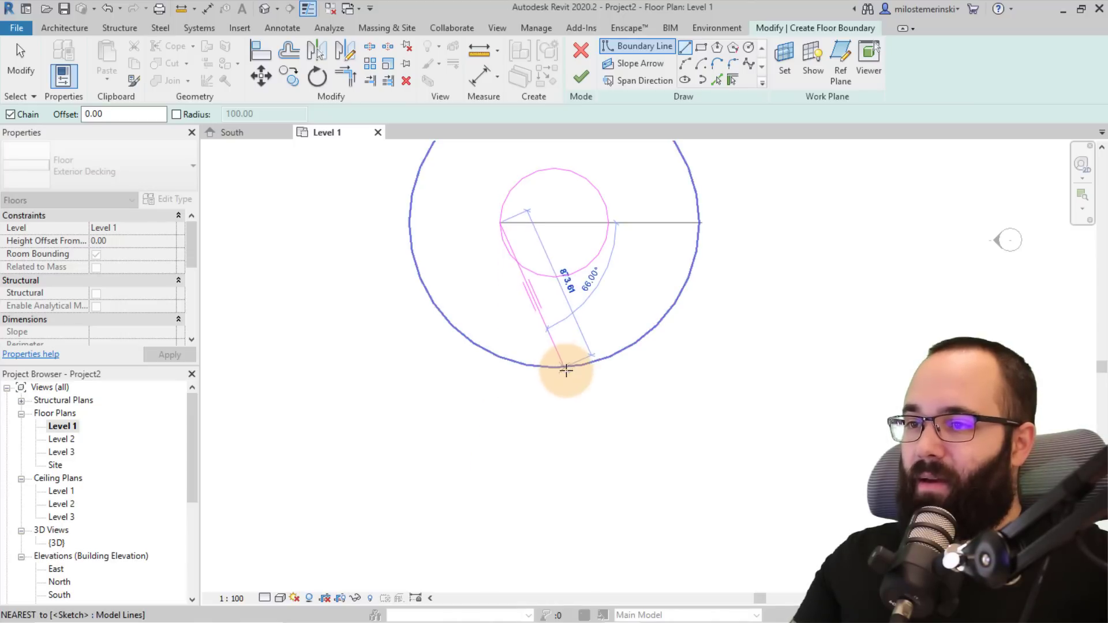
click(499, 462)
key(Escape)
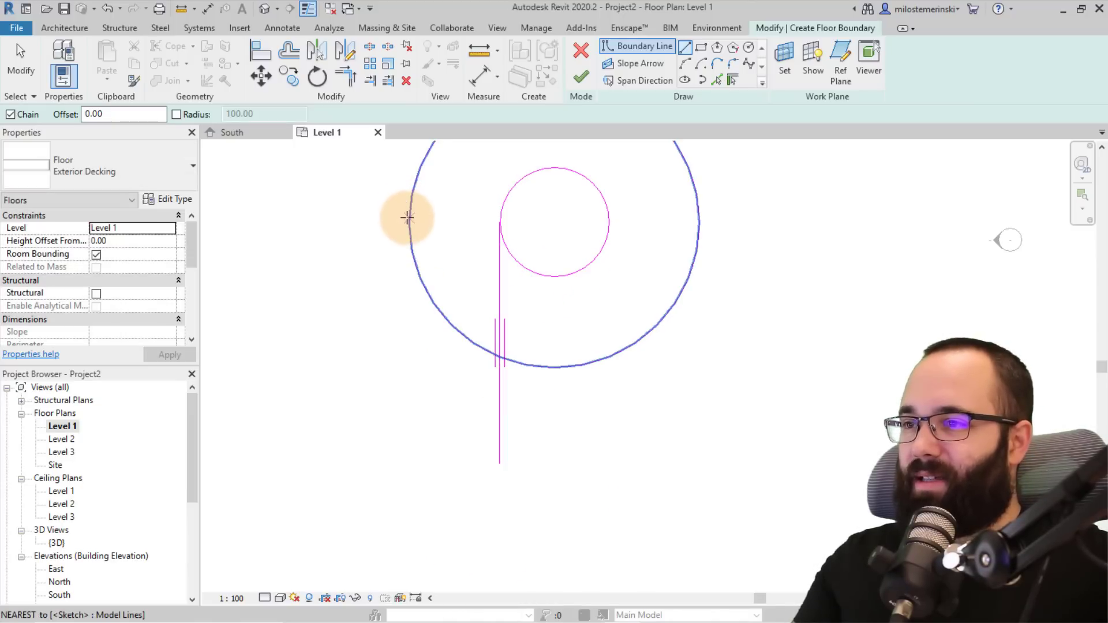
Step: Sketch a vertical boundary line about 1330 long from the outer circle's left quadrant down to the first line's end level
click(408, 217)
click(410, 463)
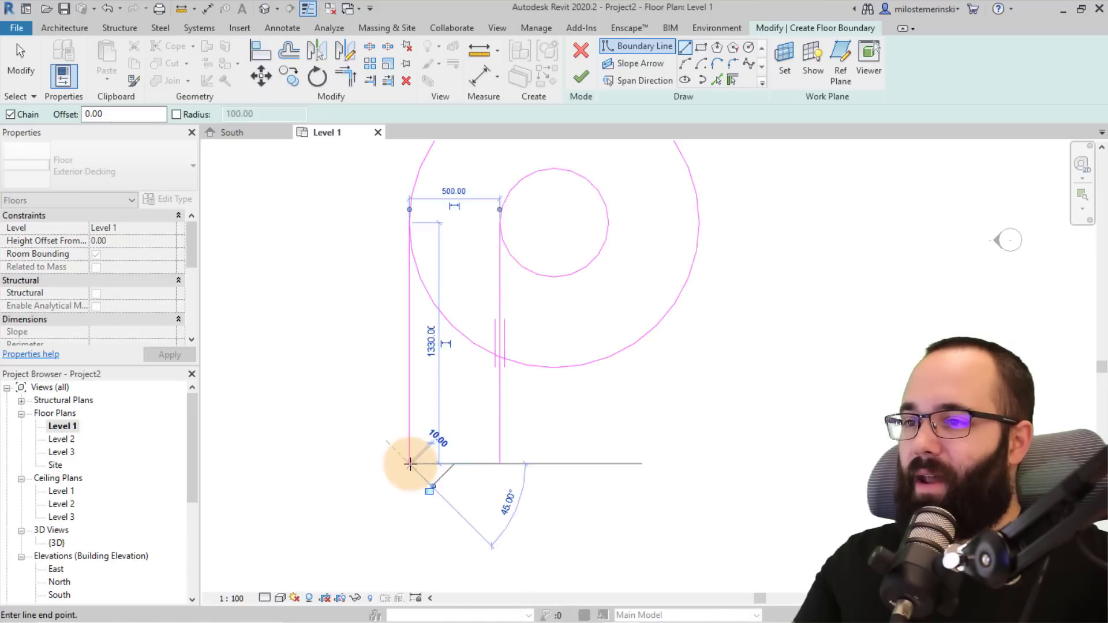
key(Escape)
Step: Sketch a horizontal leg with lines about 1260 long running left from both circles' bottom quadrants, closed by a vertical end line
click(557, 367)
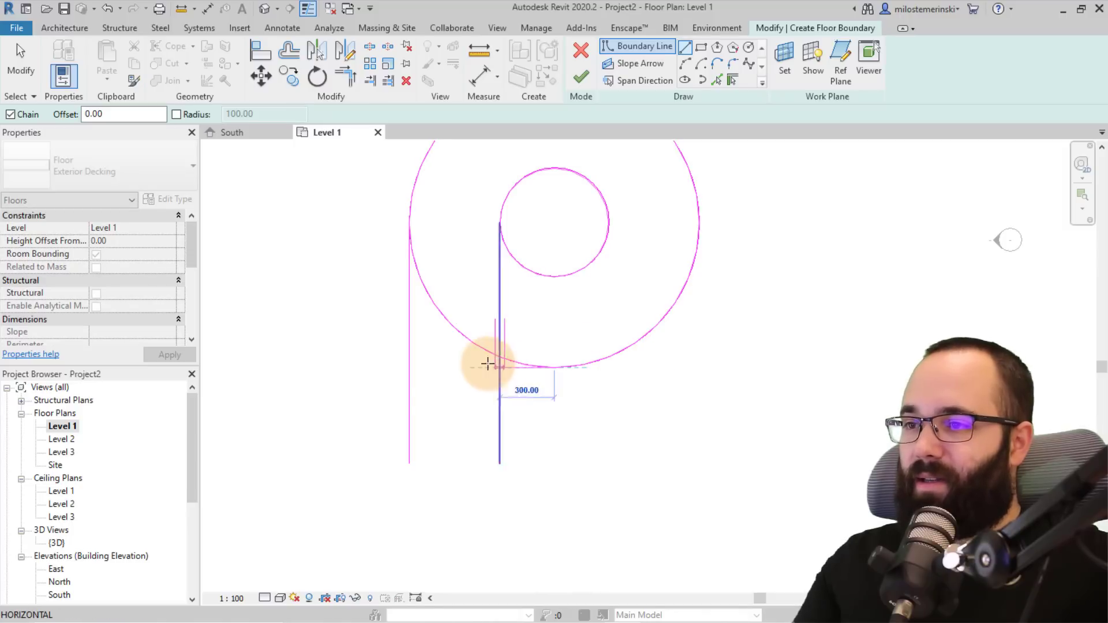
click(324, 367)
key(Escape)
key(Escape)
key(Return)
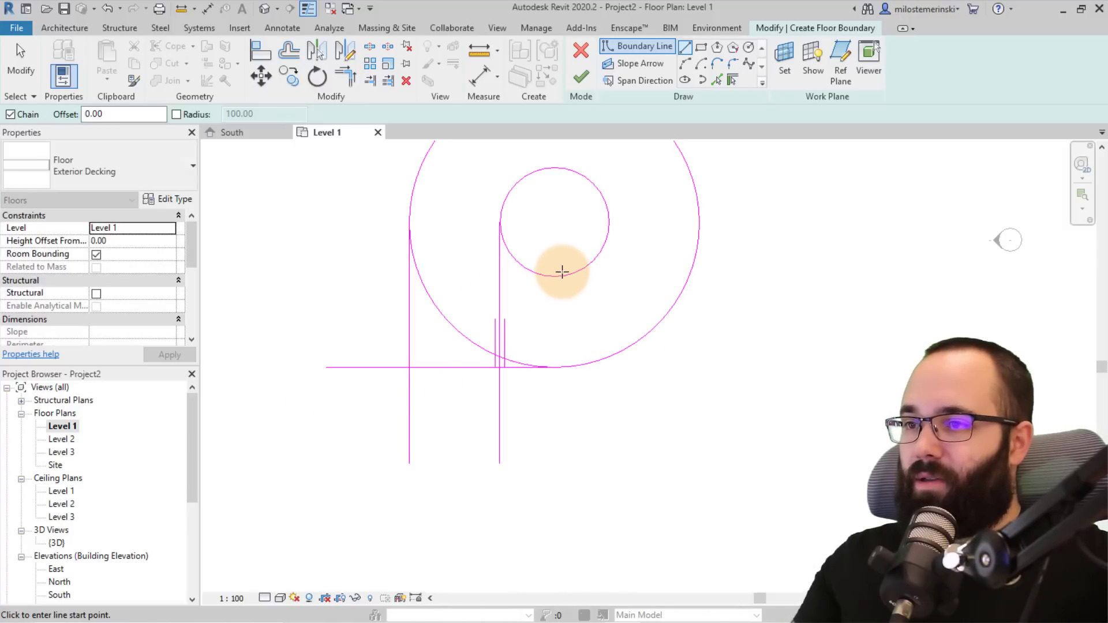
click(554, 276)
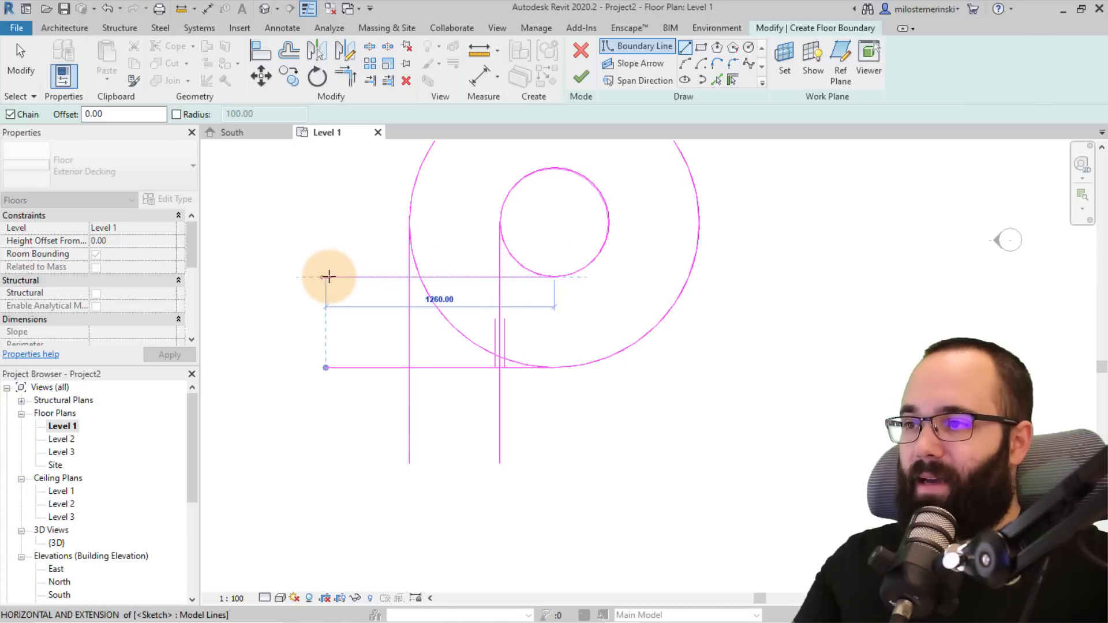
click(326, 277)
click(326, 367)
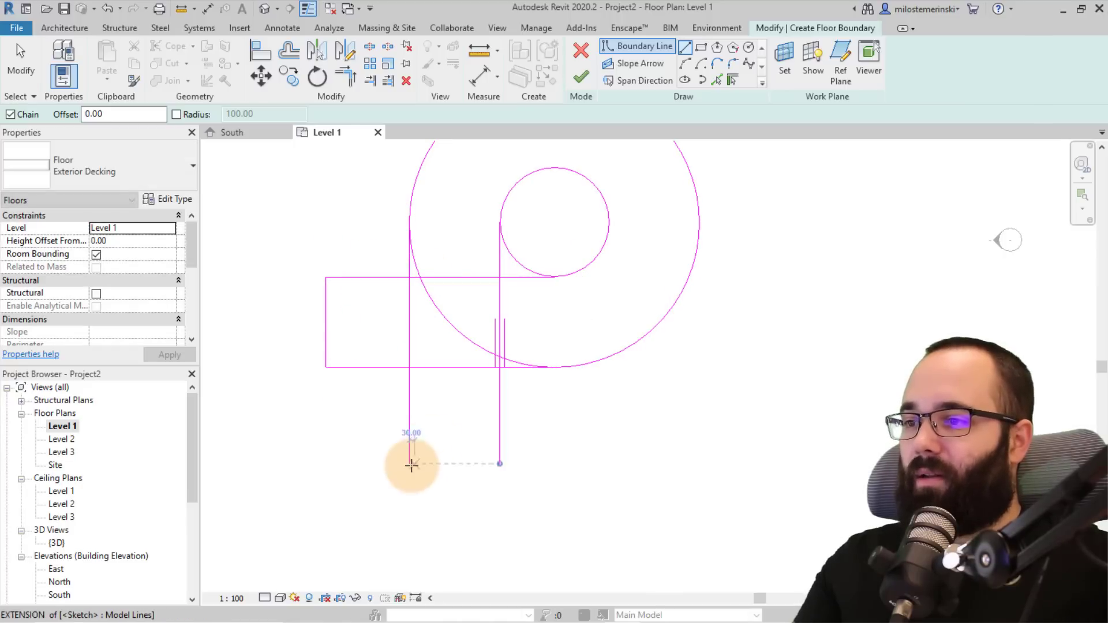
Step: Close the lower end of the vertical leg with a horizontal line joining its two boundary lines
click(409, 462)
click(499, 464)
key(Escape)
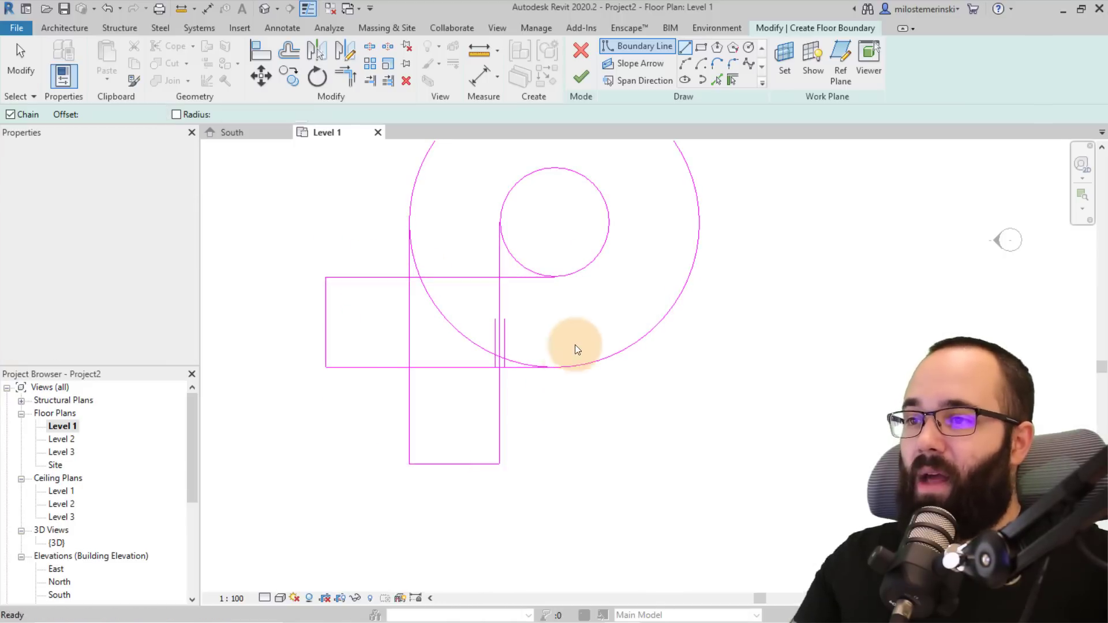
mouse_move(593, 274)
middle_down()
mouse_move(650, 334)
mouse_move(616, 311)
middle_up()
scroll(637, 300, down, 1)
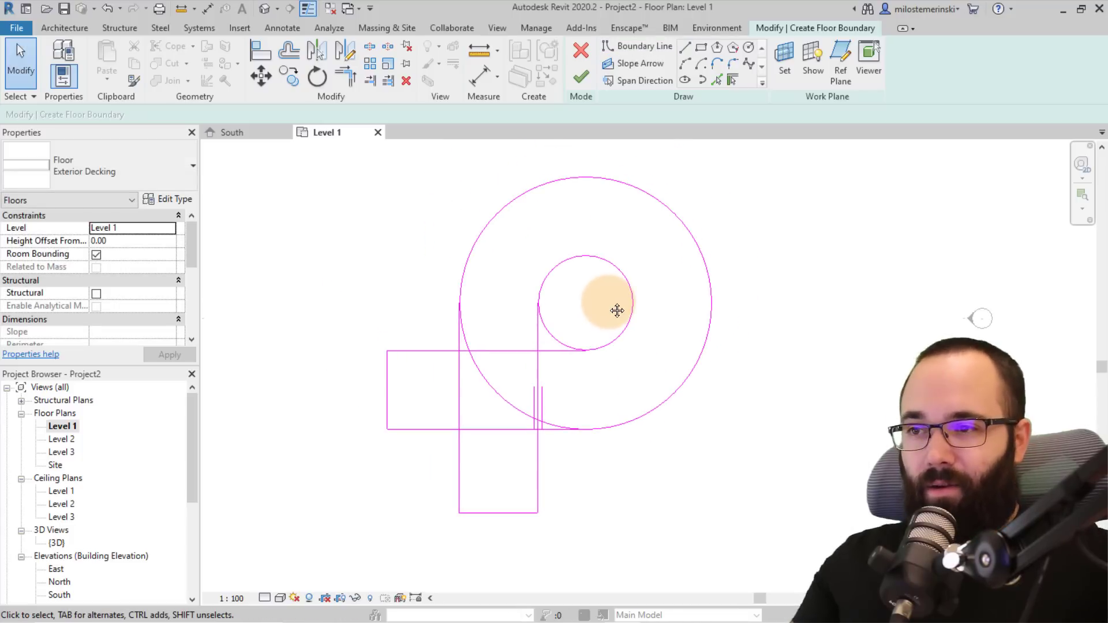
scroll(517, 373, up, 3)
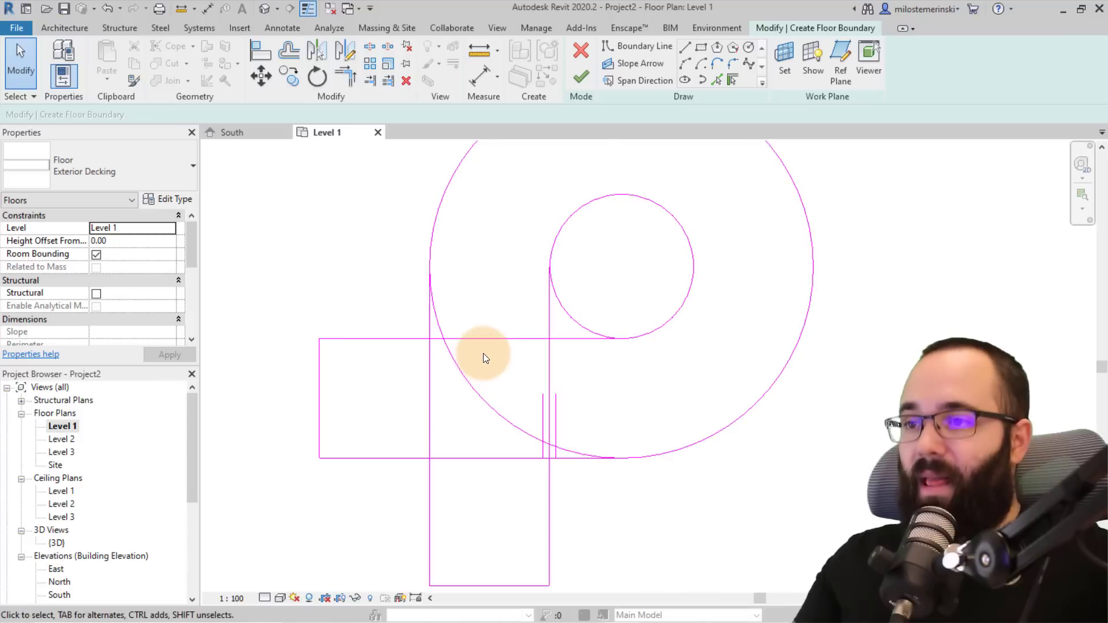
scroll(483, 353, down, 2)
middle_drag(618, 435, 616, 460)
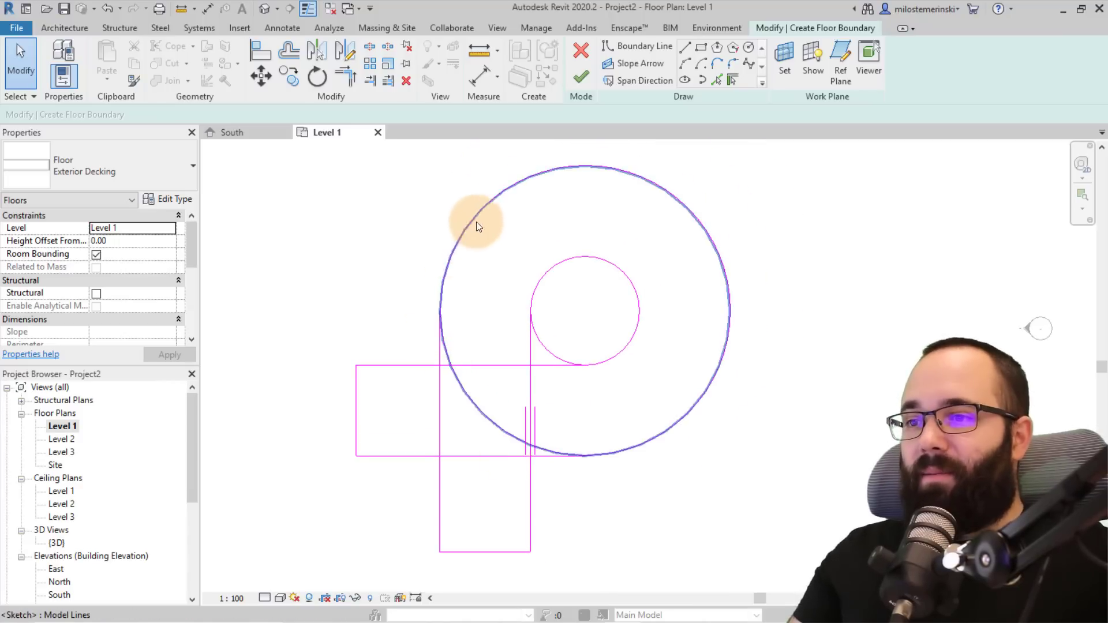
scroll(584, 312, down, 1)
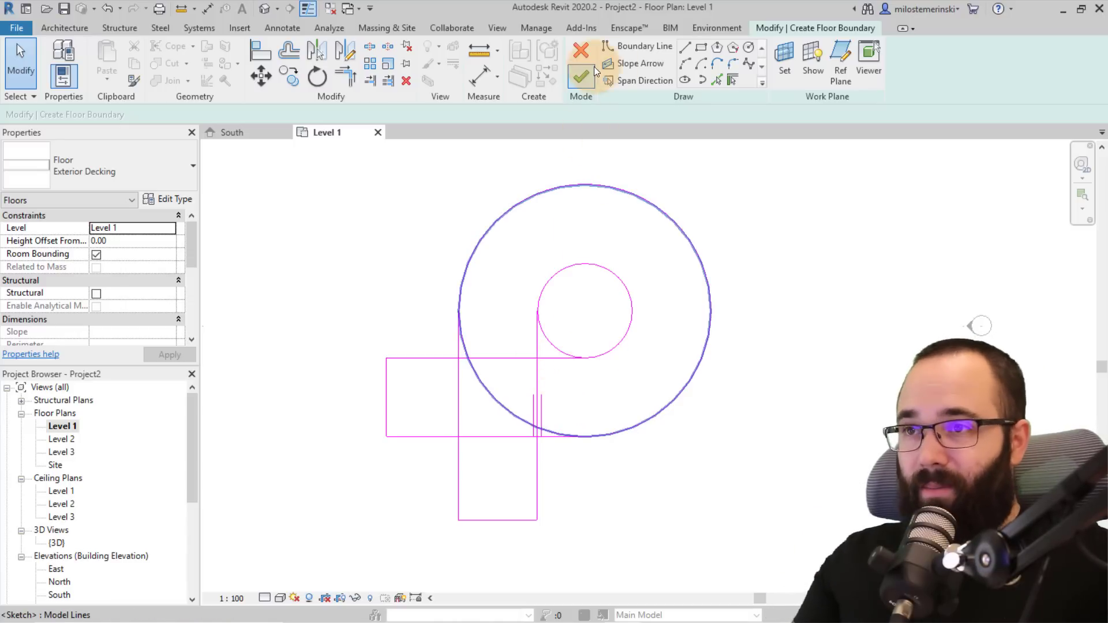
Step: Connect the bottom quadrants of both circles with a vertical boundary line and delete the three lines of the horizontal leg
click(684, 49)
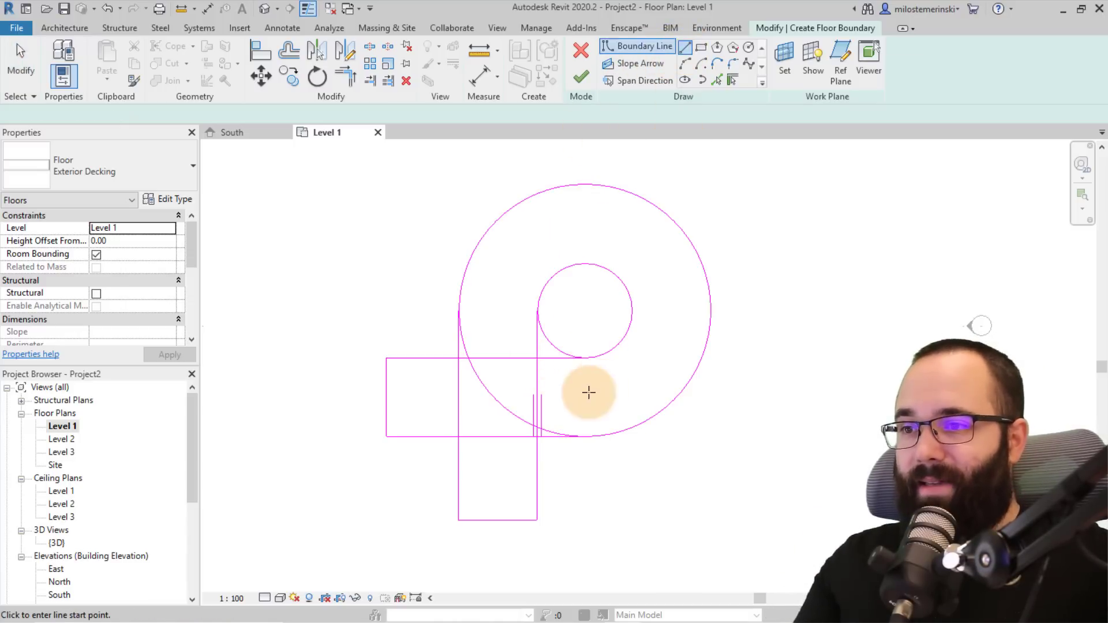
click(585, 358)
click(584, 434)
key(Escape)
key(Escape)
drag(391, 461, 347, 334)
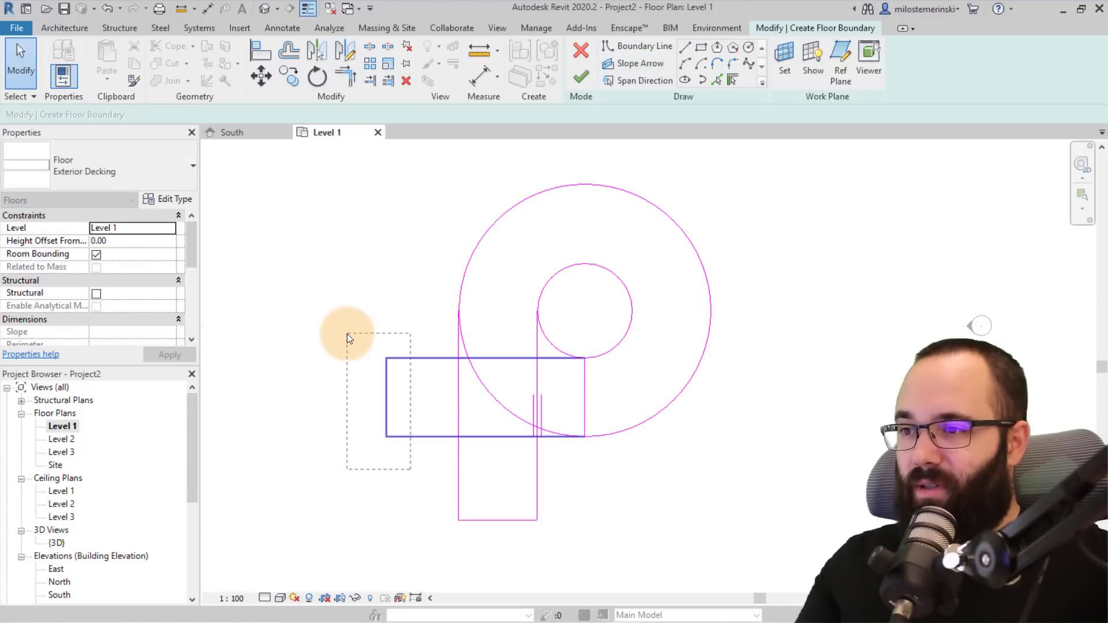
key(Delete)
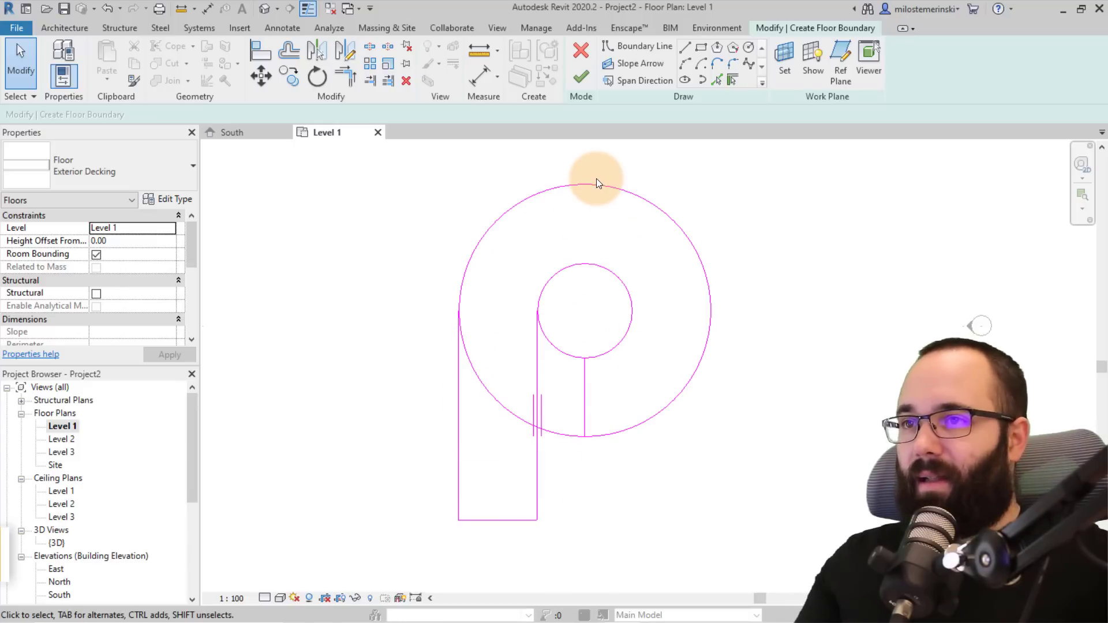
Step: Split the inner and outer circles at their lower-left portions with Split Element
click(368, 50)
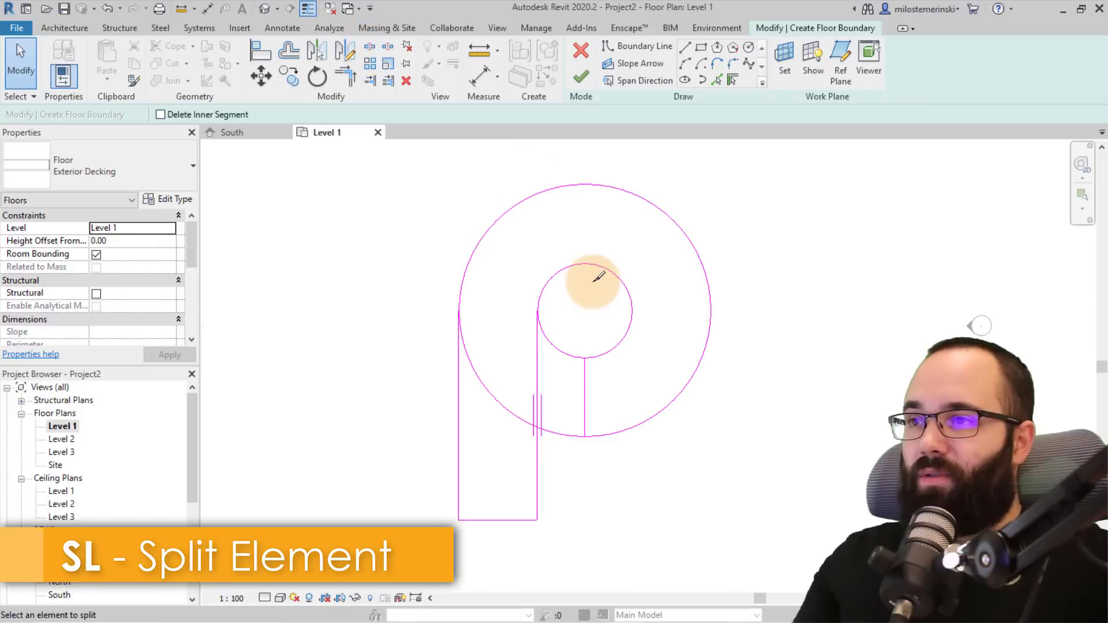
middle_drag(596, 346, 507, 280)
scroll(507, 279, up, 2)
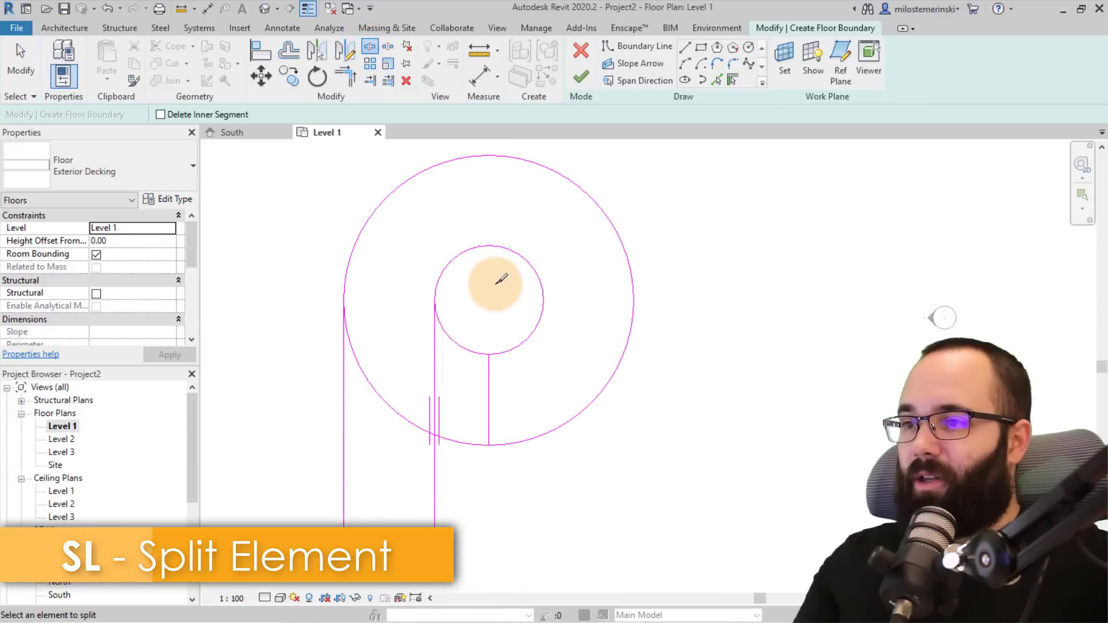
click(455, 344)
click(398, 413)
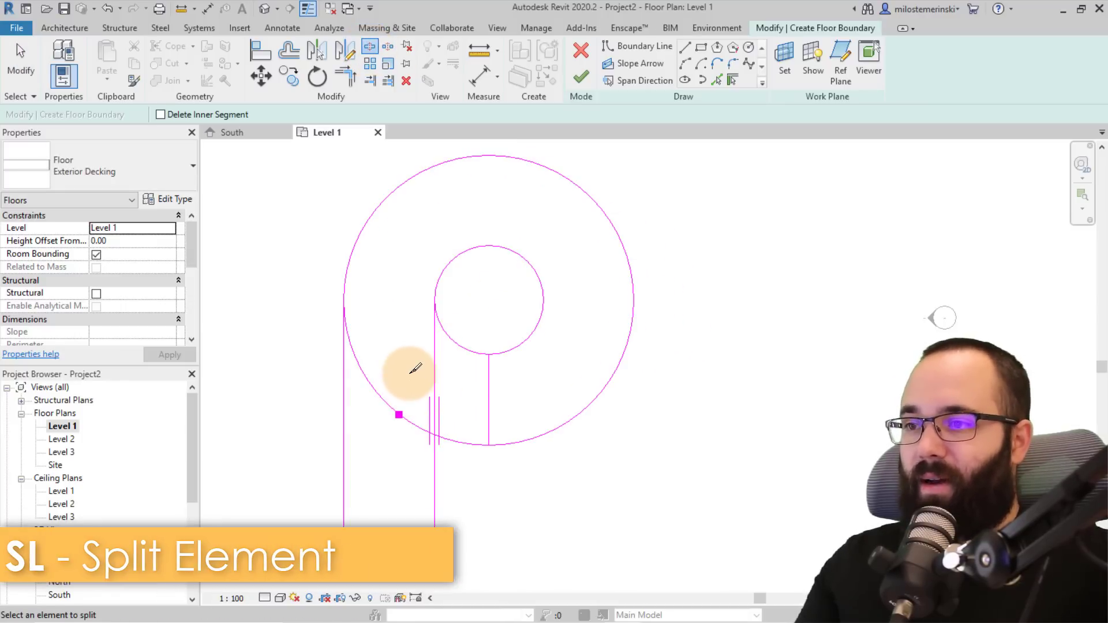
key(Escape)
key(Escape)
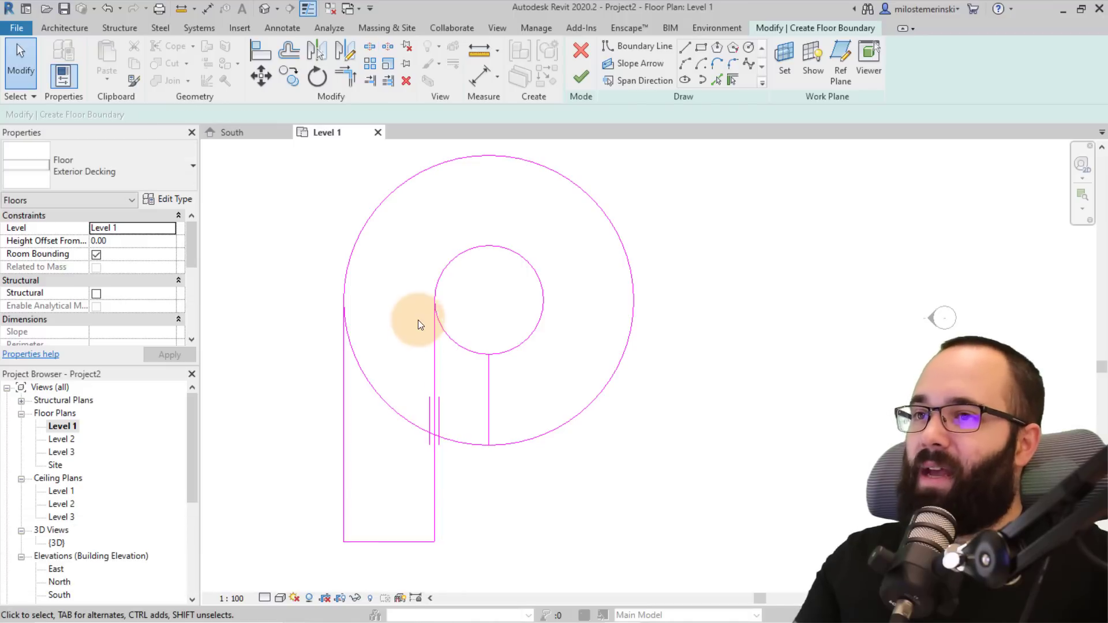
Step: Trim the outer circle to a corner with the leg's outer line, and both circles with the short connecting line
click(342, 83)
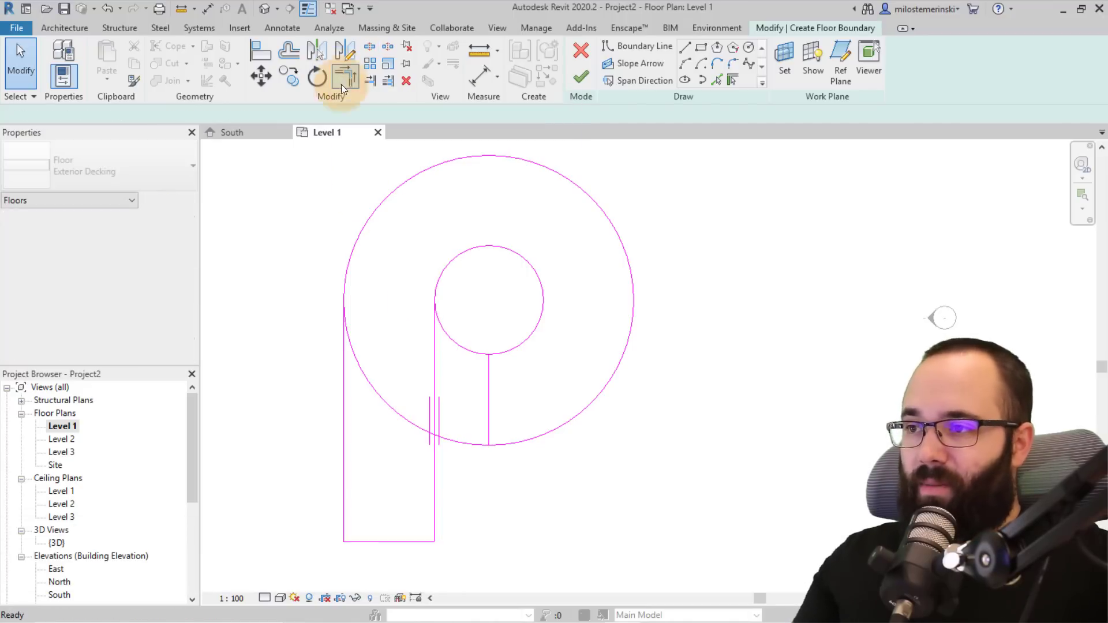
click(348, 276)
click(344, 361)
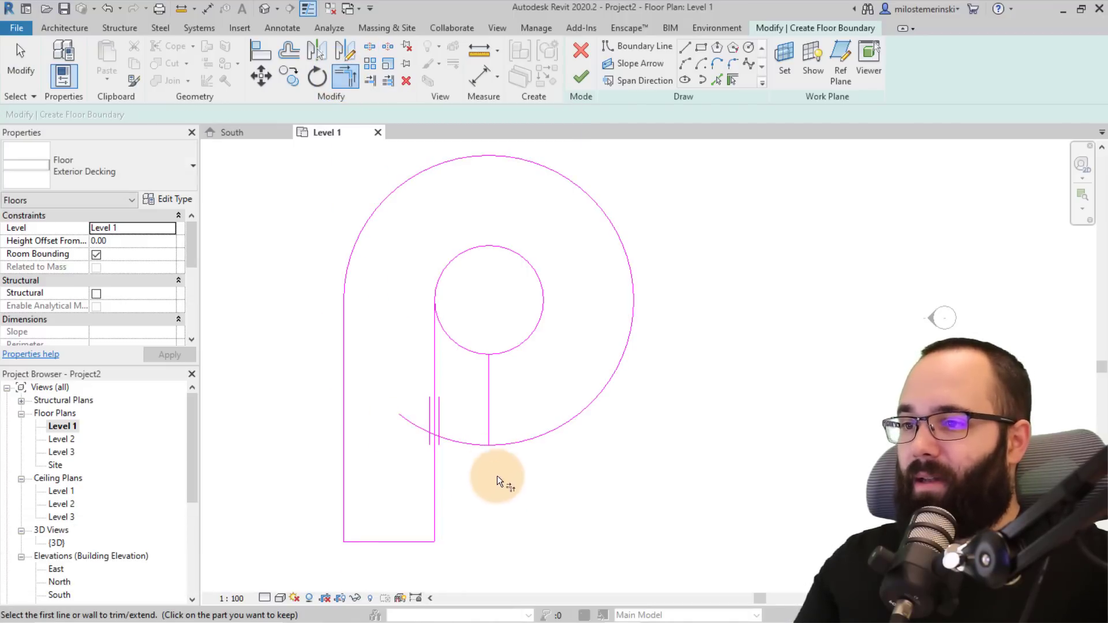
click(496, 440)
click(493, 437)
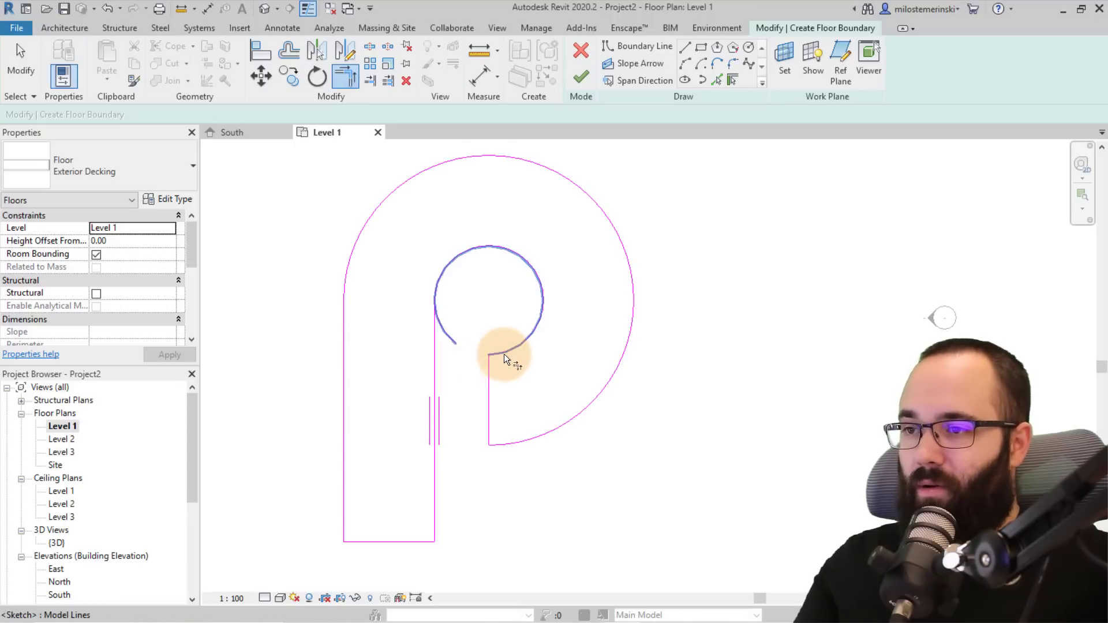
Step: Trim the inner circle to a corner with the leg's inner line and finish the floor sketch
click(434, 291)
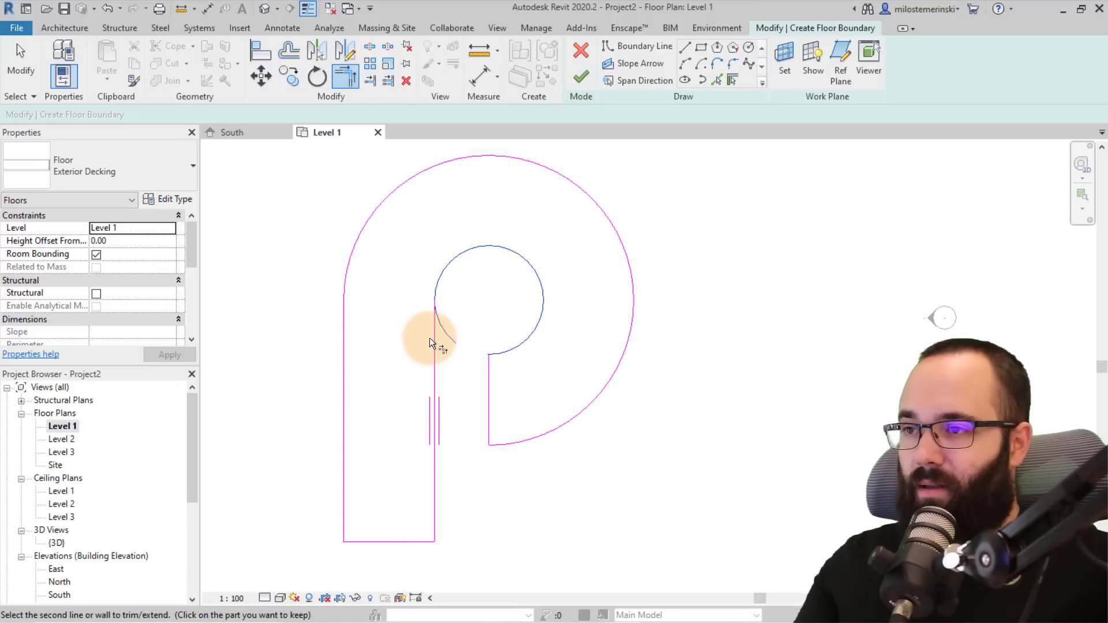
click(433, 398)
scroll(426, 292, up, 2)
scroll(498, 405, down, 3)
middle_drag(511, 342, 537, 311)
click(581, 77)
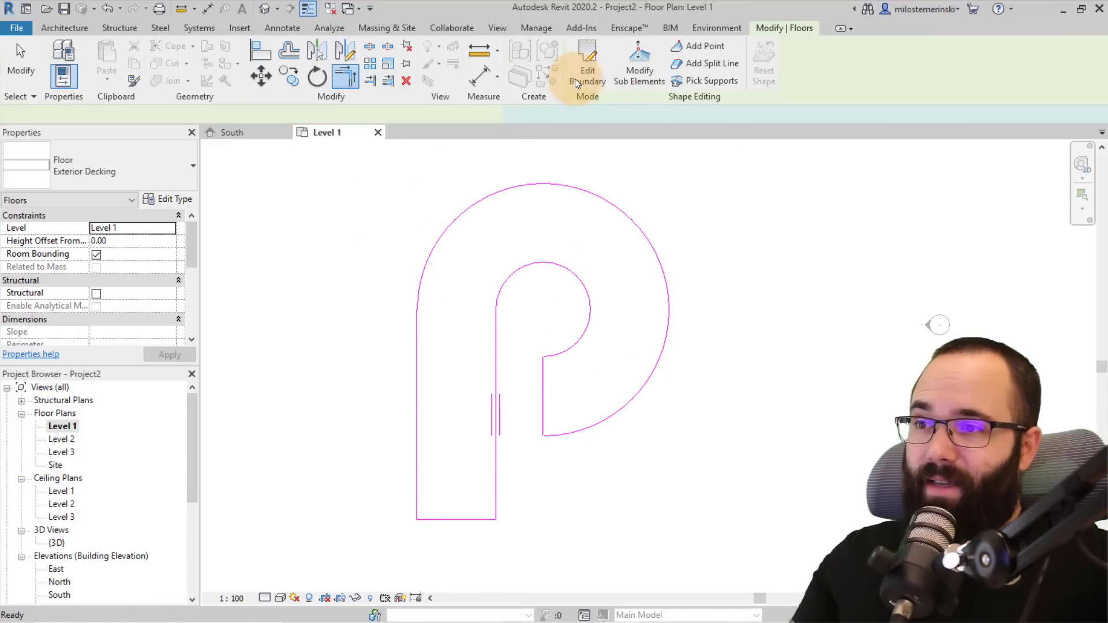
Step: Change the new floor's type to Exterior Concrete and deselect it
click(134, 173)
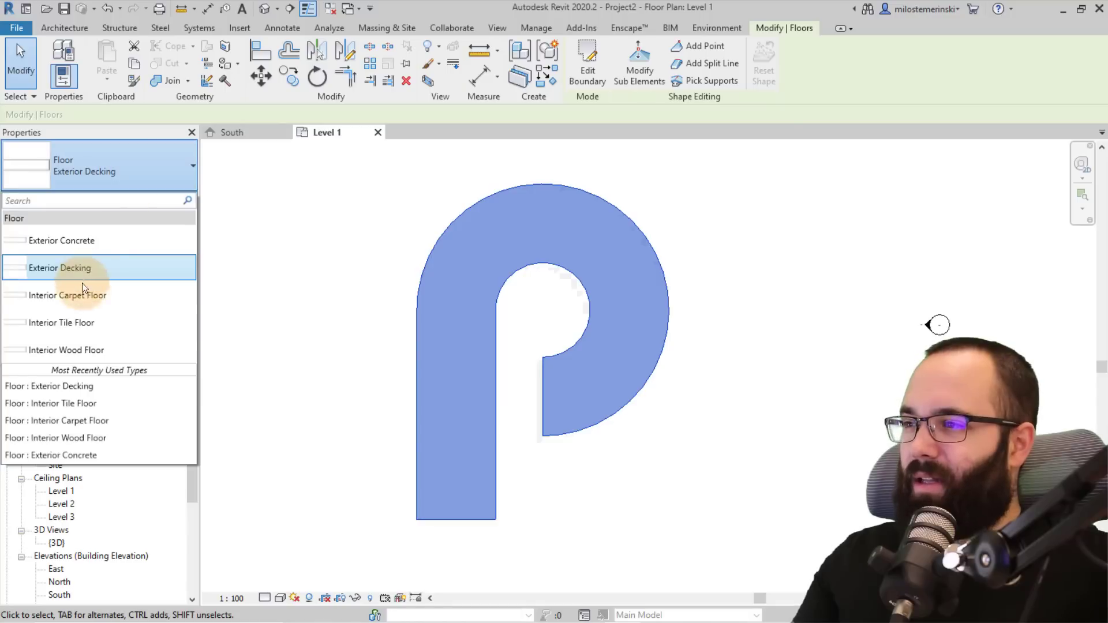
click(73, 249)
click(357, 337)
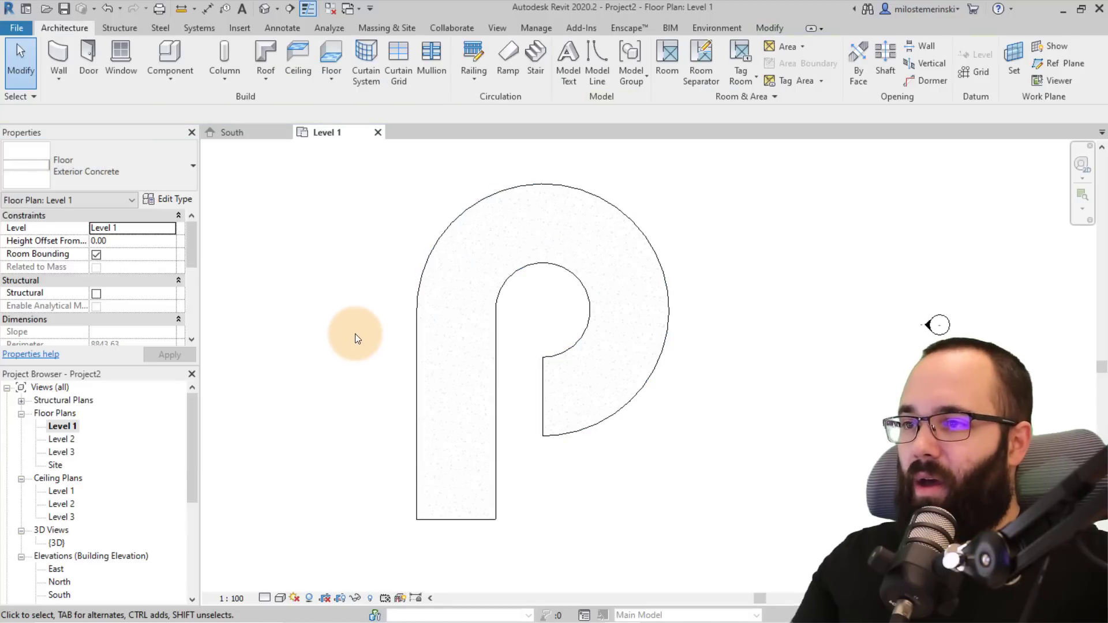
Step: Open the default 3D view and bring the floor closer
click(276, 10)
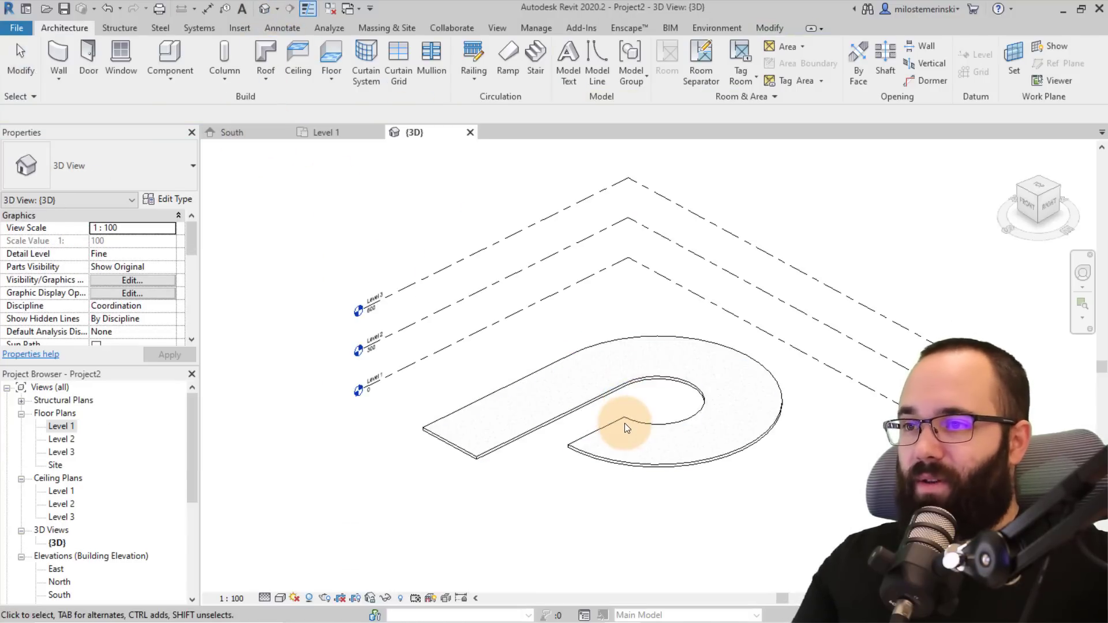
mouse_move(623, 425)
shift+middle_down()
mouse_move(631, 389)
mouse_move(630, 432)
mouse_move(639, 413)
shift+middle_up()
scroll(629, 415, up, 1)
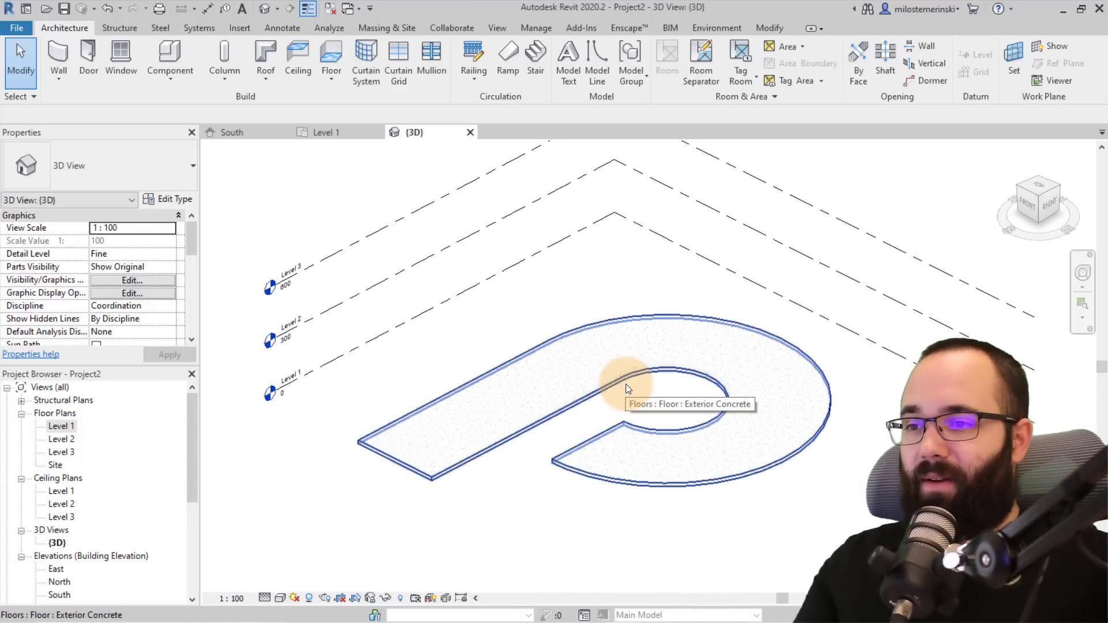
Step: Edit the floor's sub-elements, setting the elevation of the straight edge at the curved portion's free end to 300
click(594, 390)
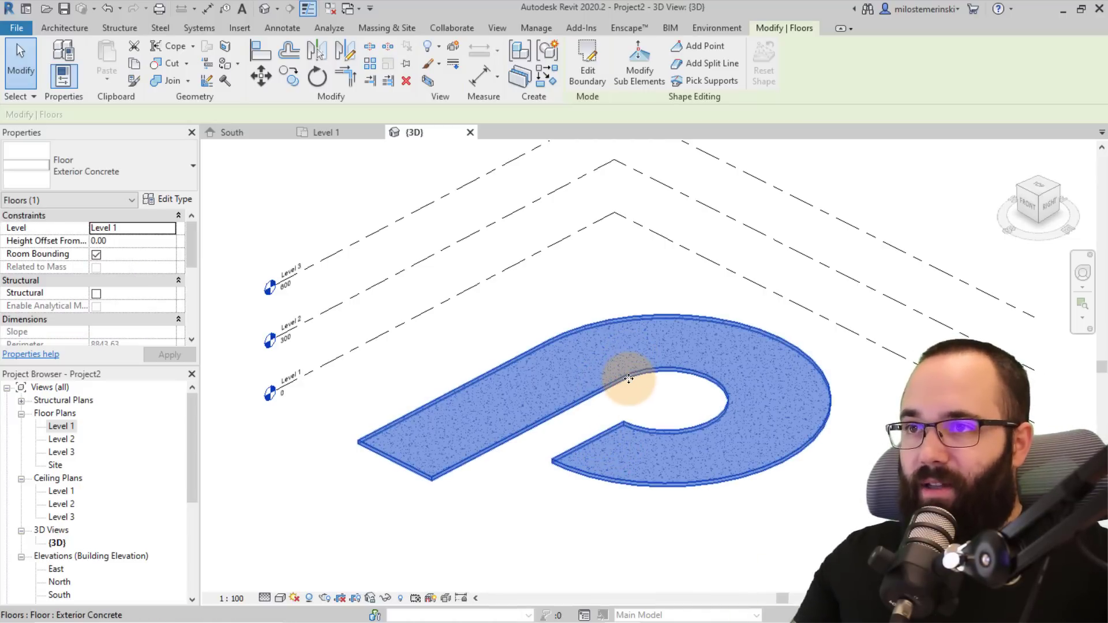
middle_drag(628, 378, 521, 395)
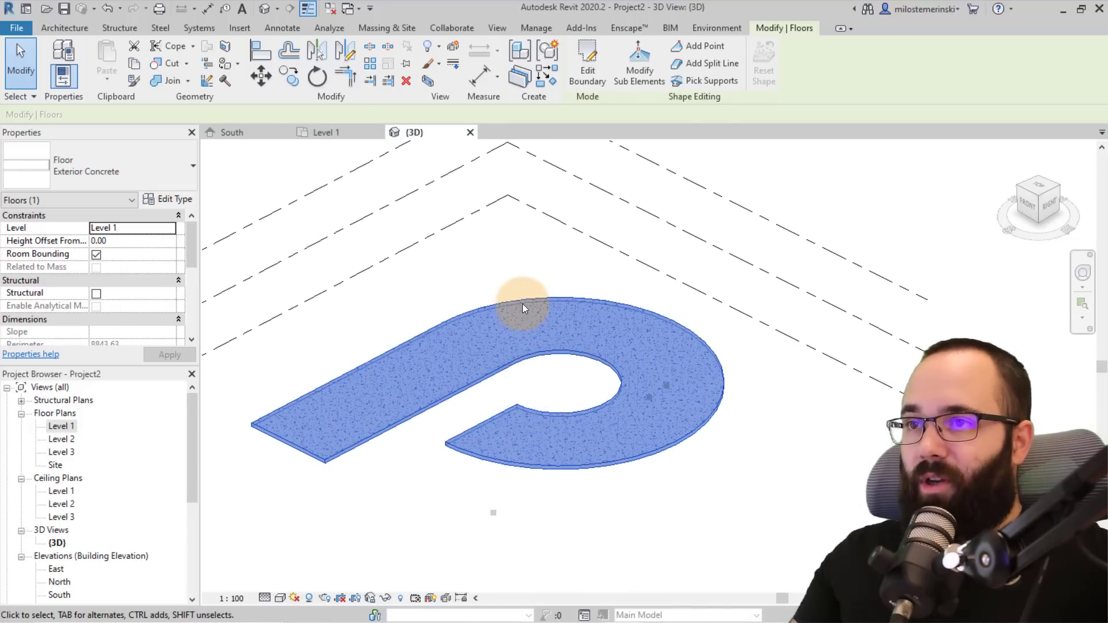
click(631, 88)
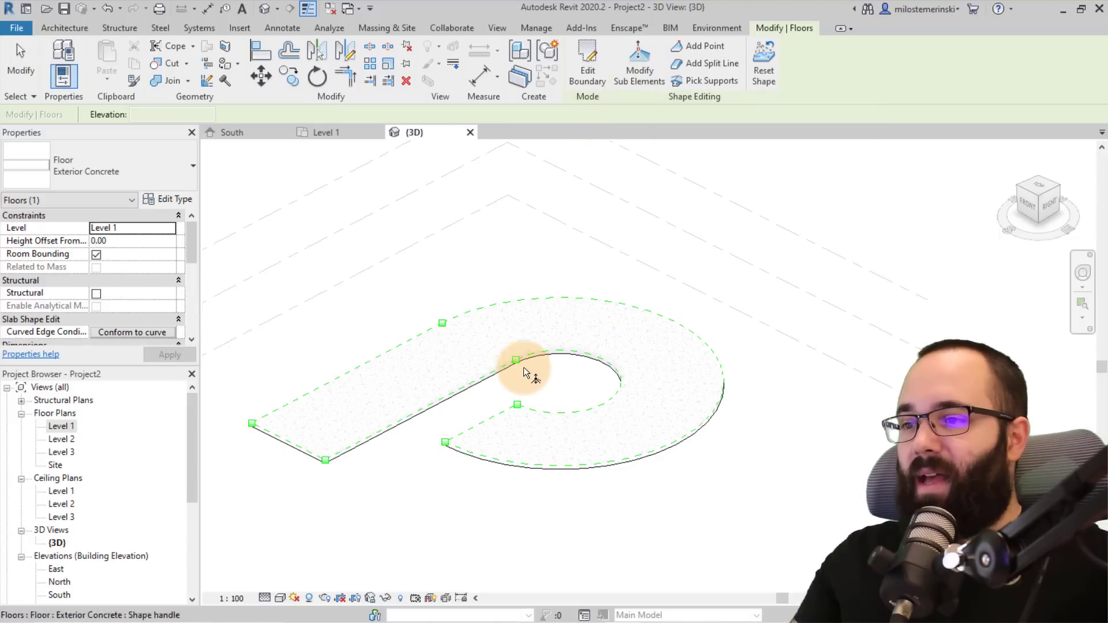
click(489, 419)
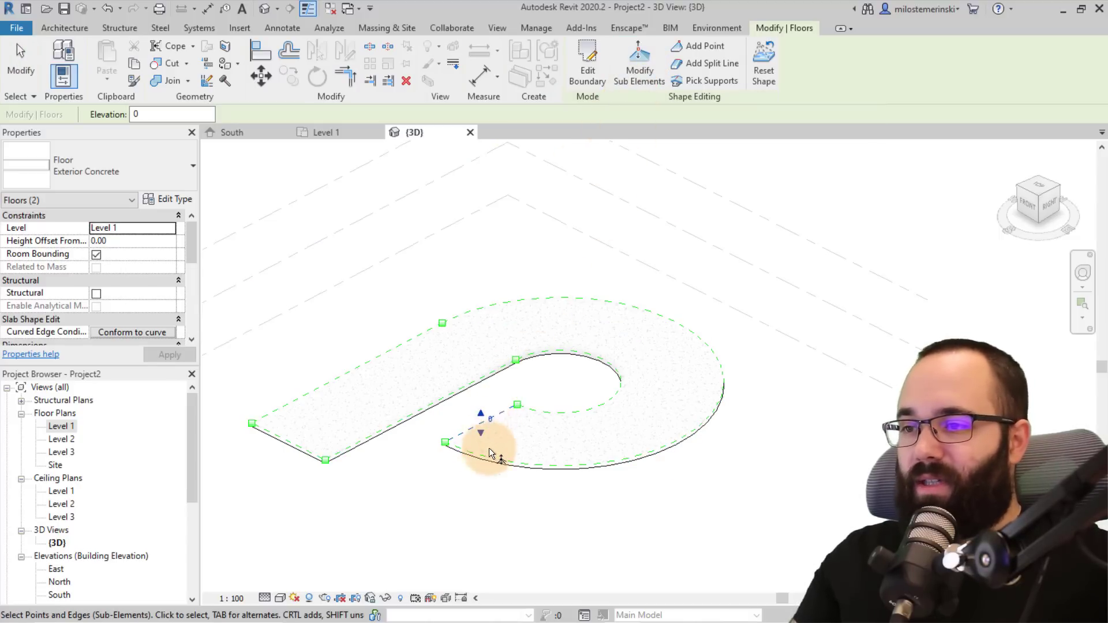
click(491, 419)
middle_drag(582, 379, 728, 372)
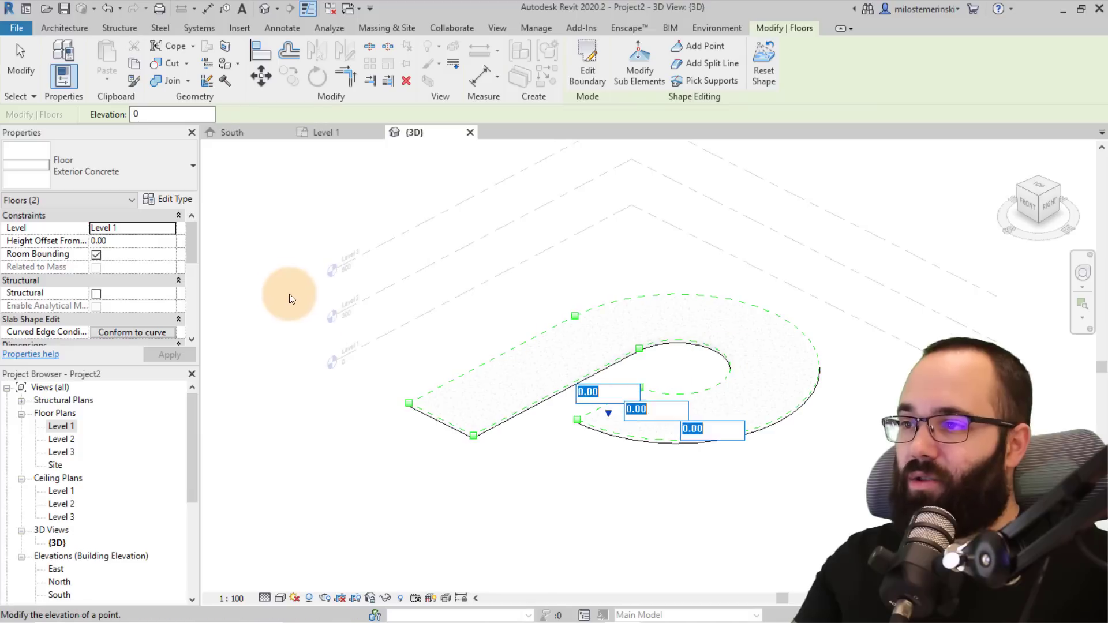
scroll(363, 313, up, 2)
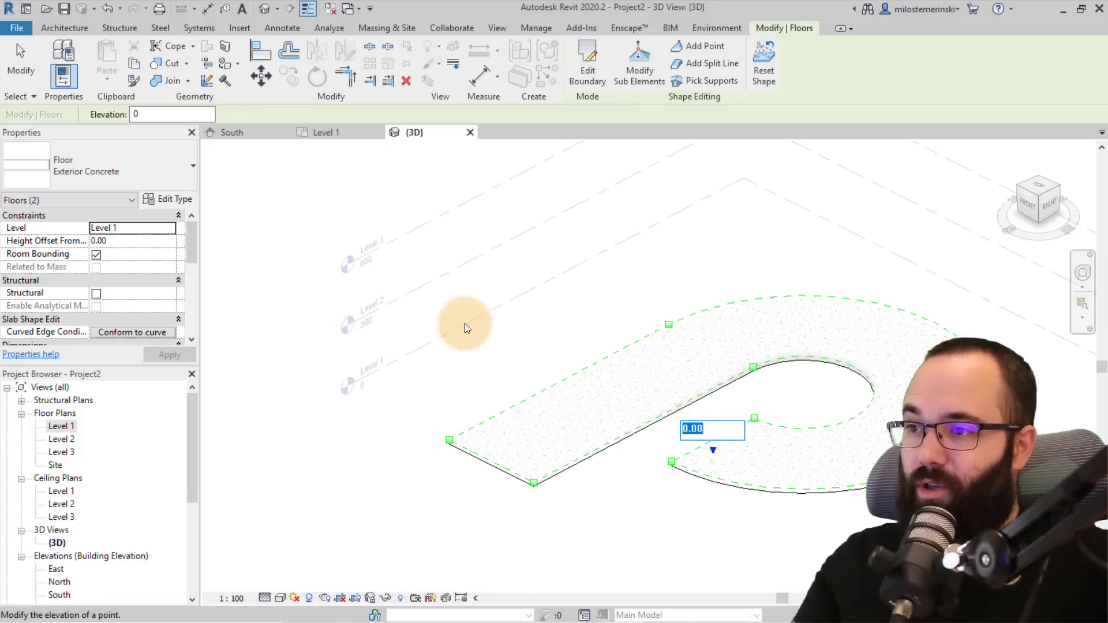
text(300)
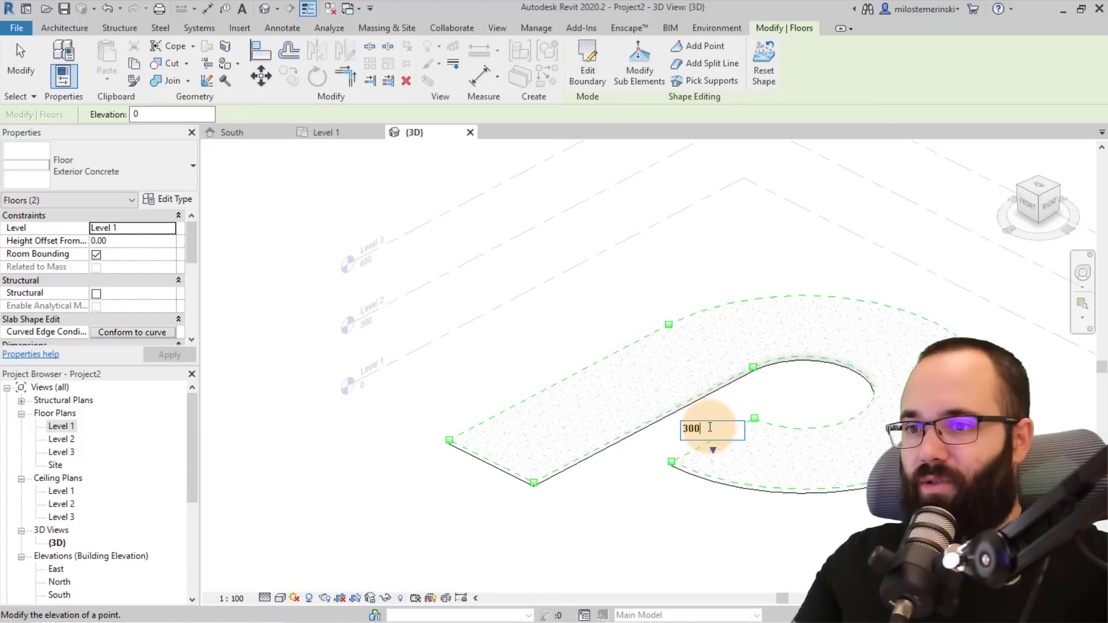
key(Return)
shift+middle_drag(671, 422, 615, 405)
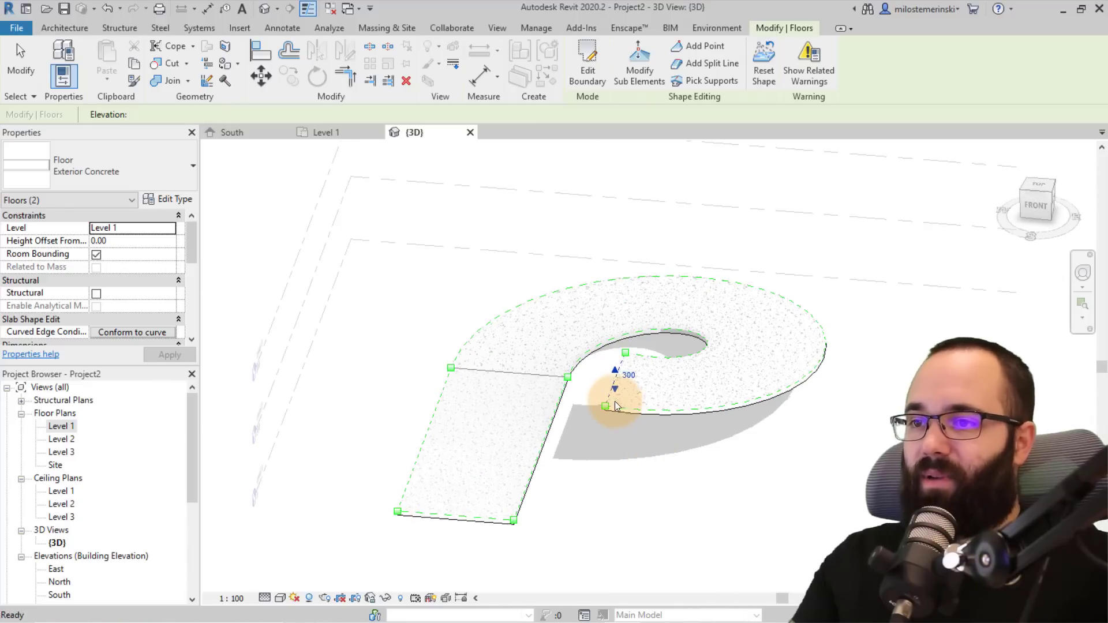
key(Escape)
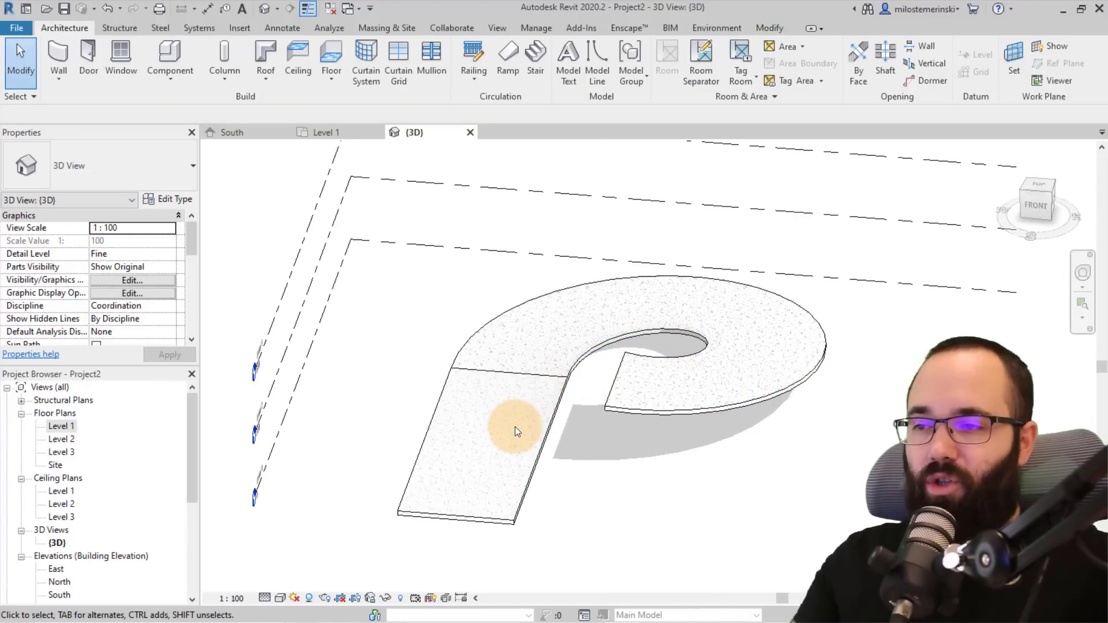
Step: Start a floor on Level 2 and sketch a rectangular boundary about 1190 by 520 from the ramp's raised end across the straight leg
middle_drag(523, 344, 514, 361)
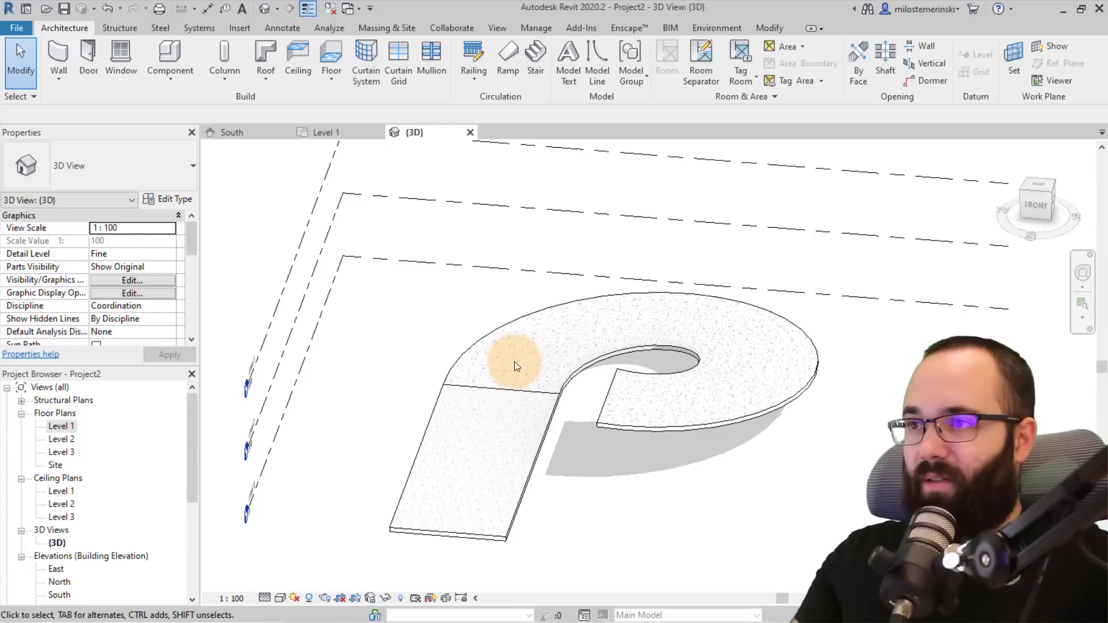
double_click(59, 439)
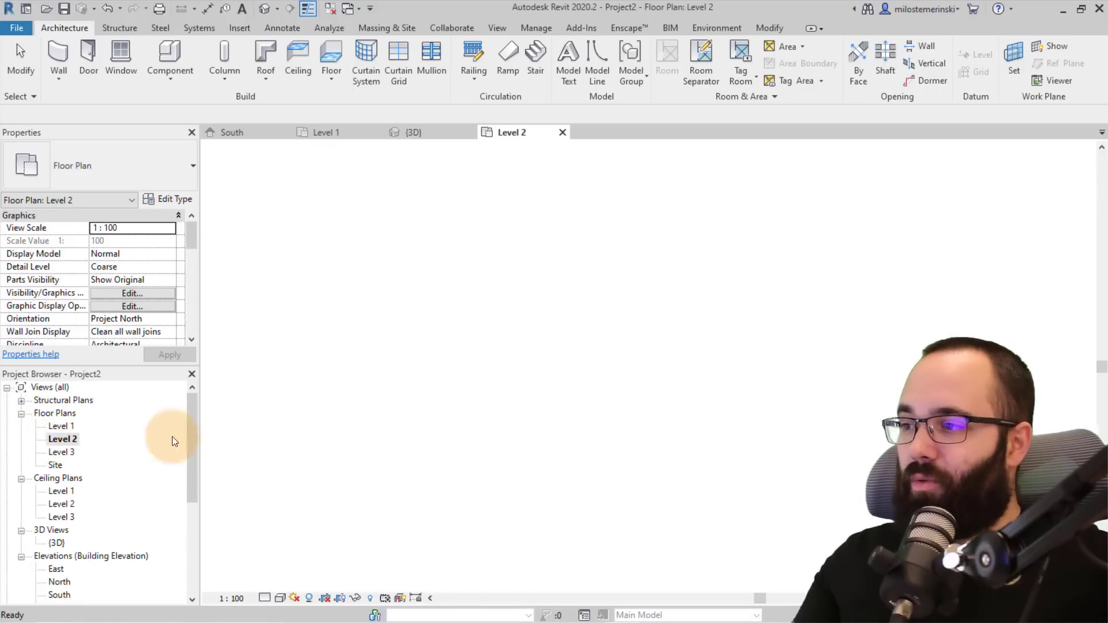
scroll(622, 381, up, 3)
middle_drag(623, 397, 546, 387)
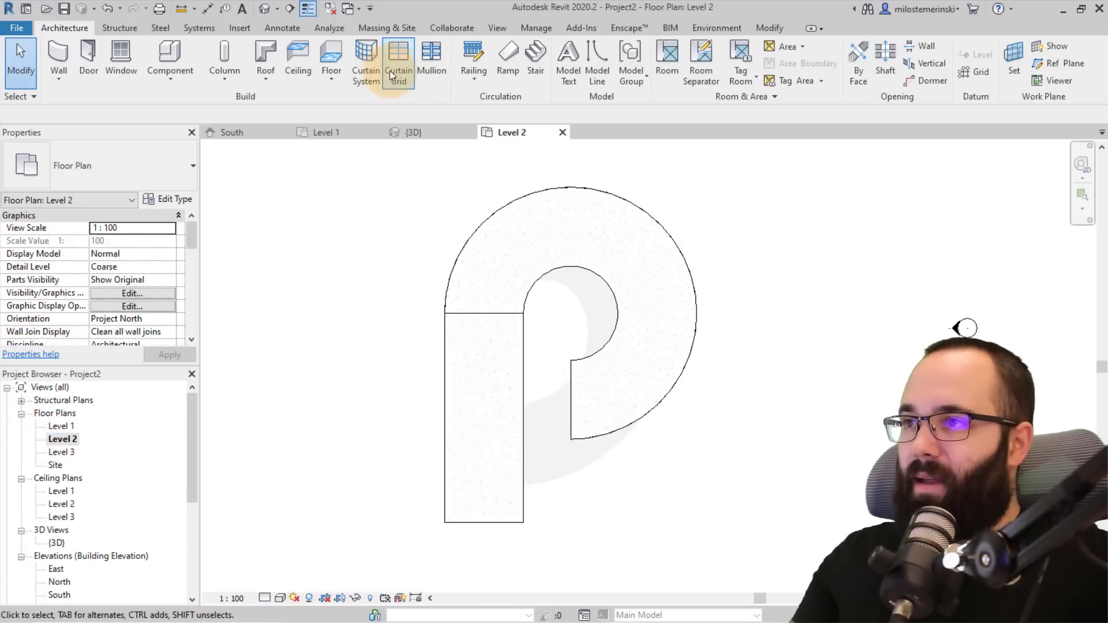
click(330, 54)
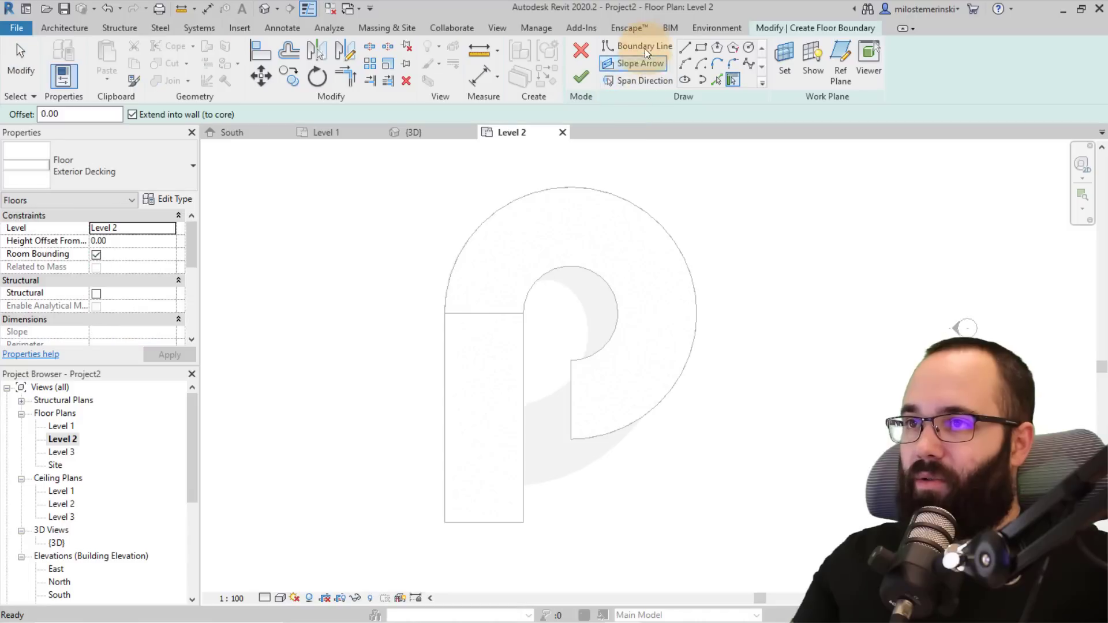
click(703, 51)
click(570, 360)
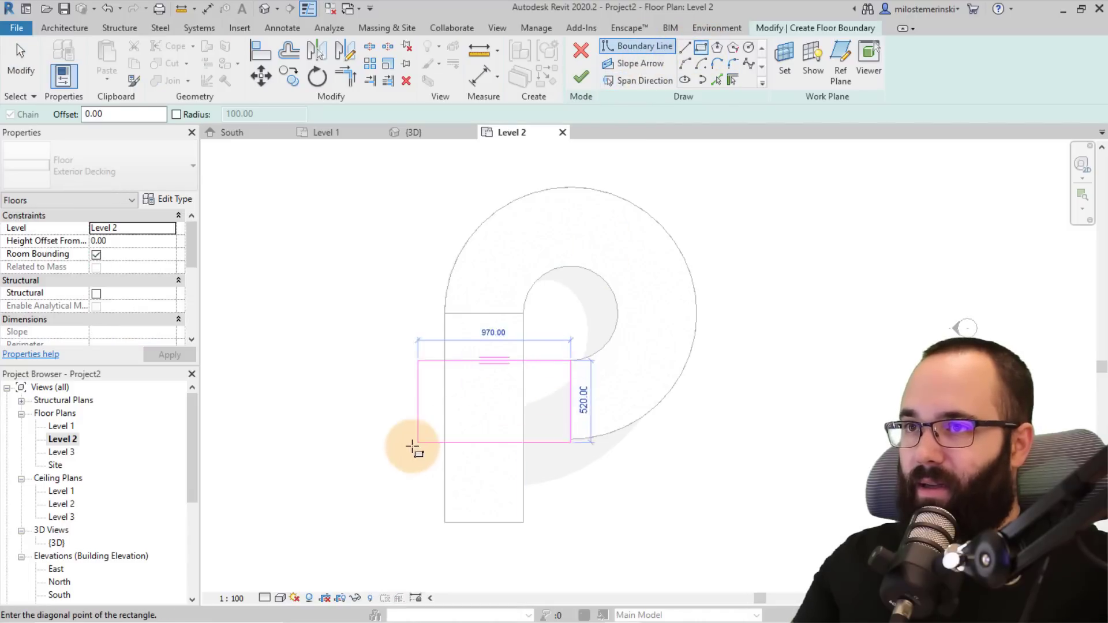
click(385, 443)
key(Escape)
key(Escape)
Step: Set the distance between the floor rectangle's two long sides to 500
click(538, 441)
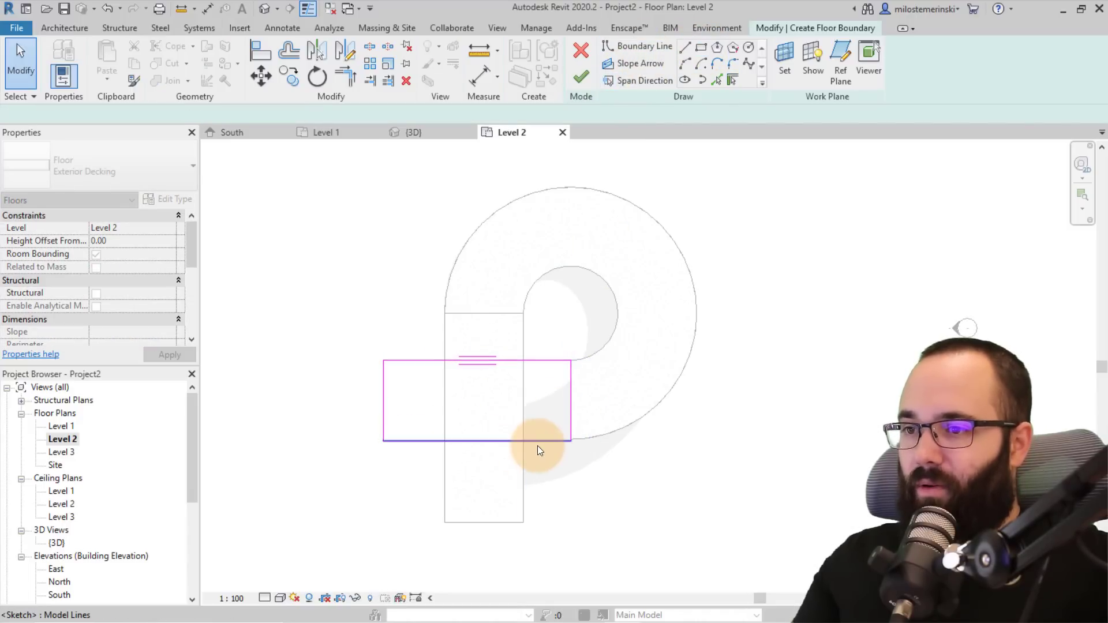
click(351, 399)
text(500)
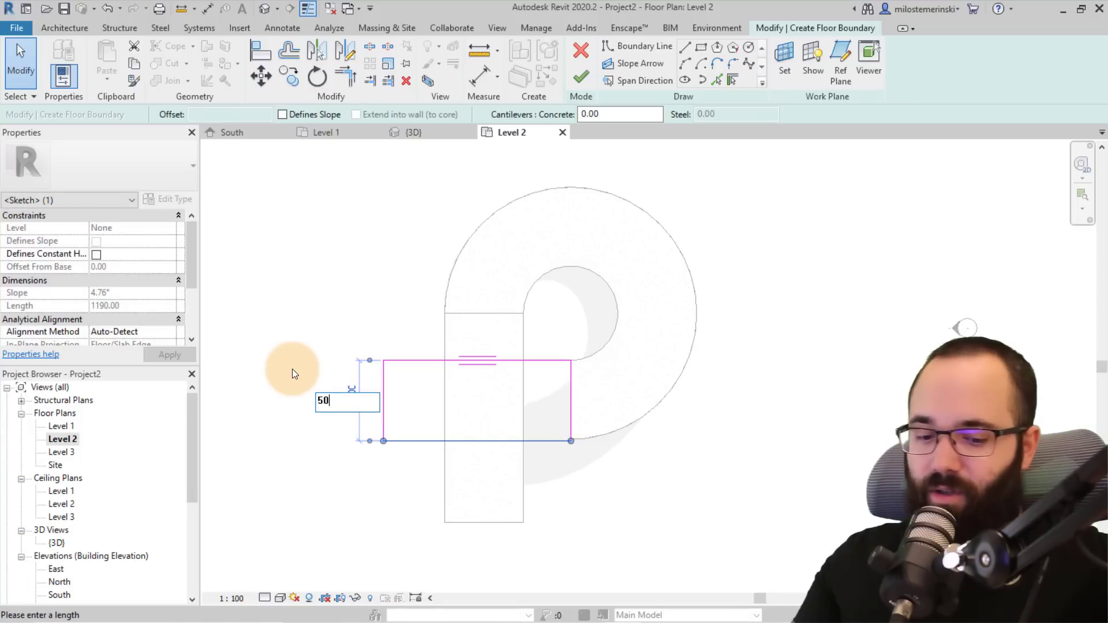
key(Return)
click(292, 368)
Step: Set the distance from the rectangle's outer short side to the straight leg's outer edge to 300
click(384, 395)
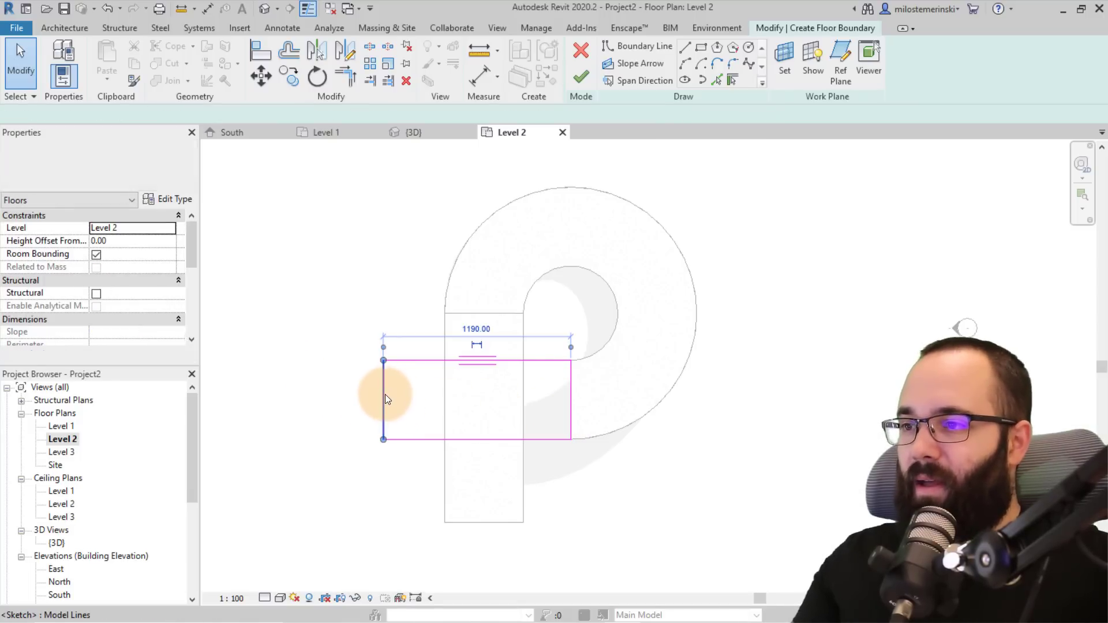
drag(571, 346, 442, 392)
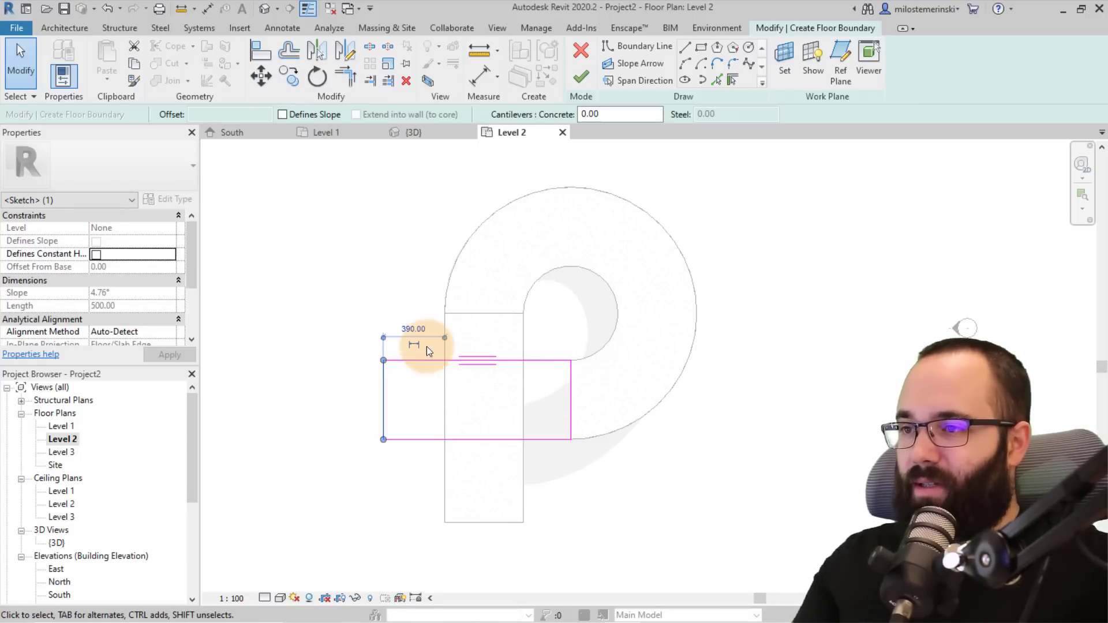
click(430, 329)
scroll(422, 343, up, 2)
text(300)
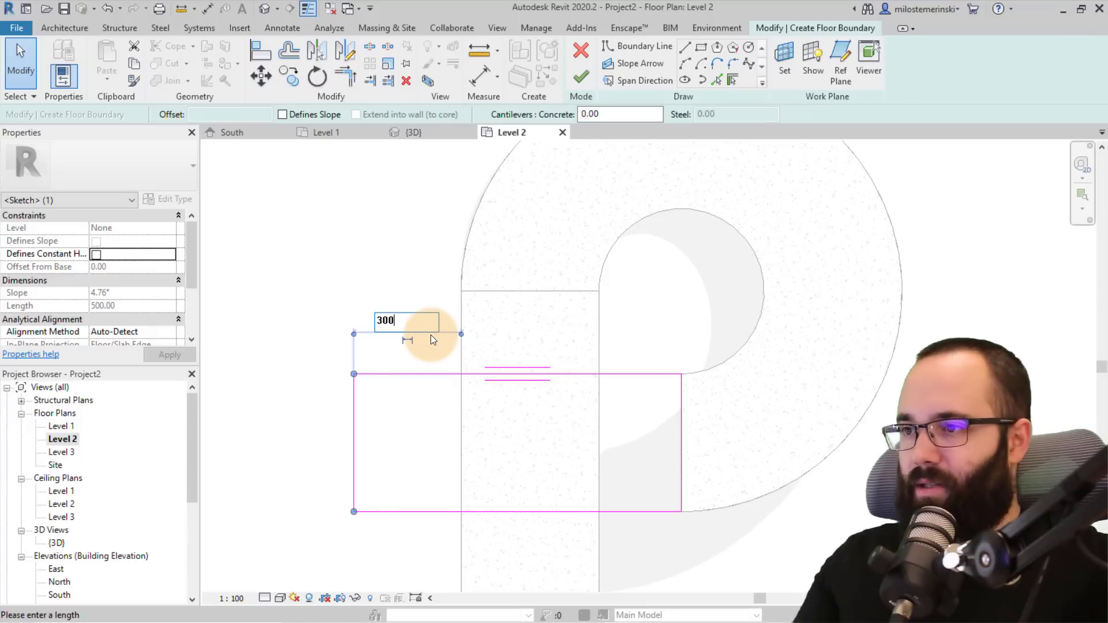
key(Return)
click(486, 400)
Step: Finish the landing floor sketch, change the floor's type to Exterior Concrete, and view it in 3D
middle_drag(487, 400, 462, 296)
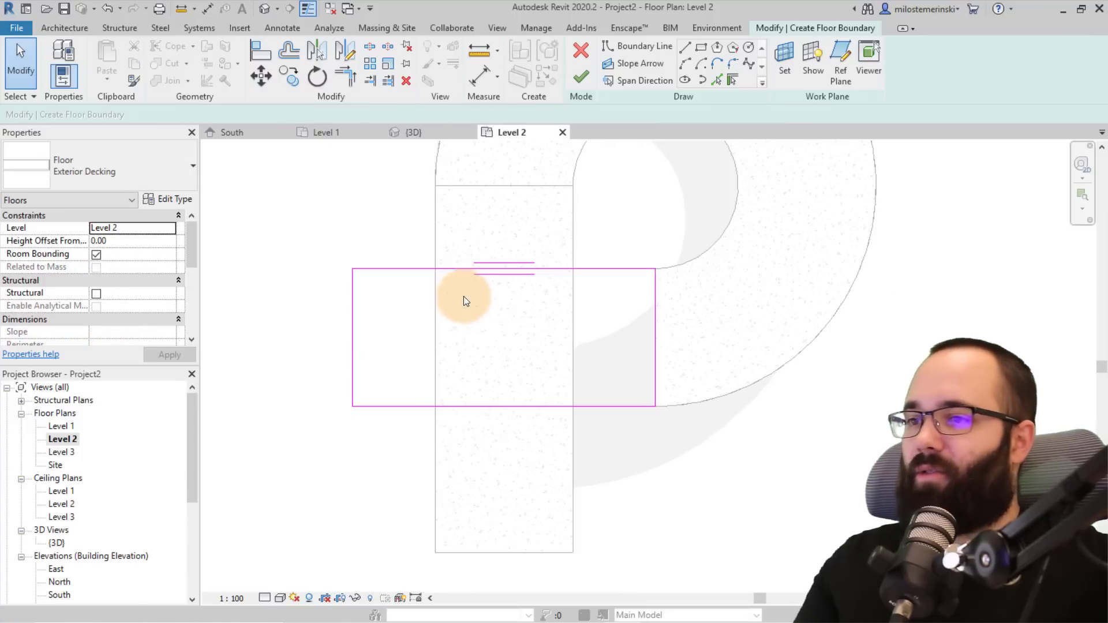
middle_drag(507, 329, 507, 322)
click(578, 78)
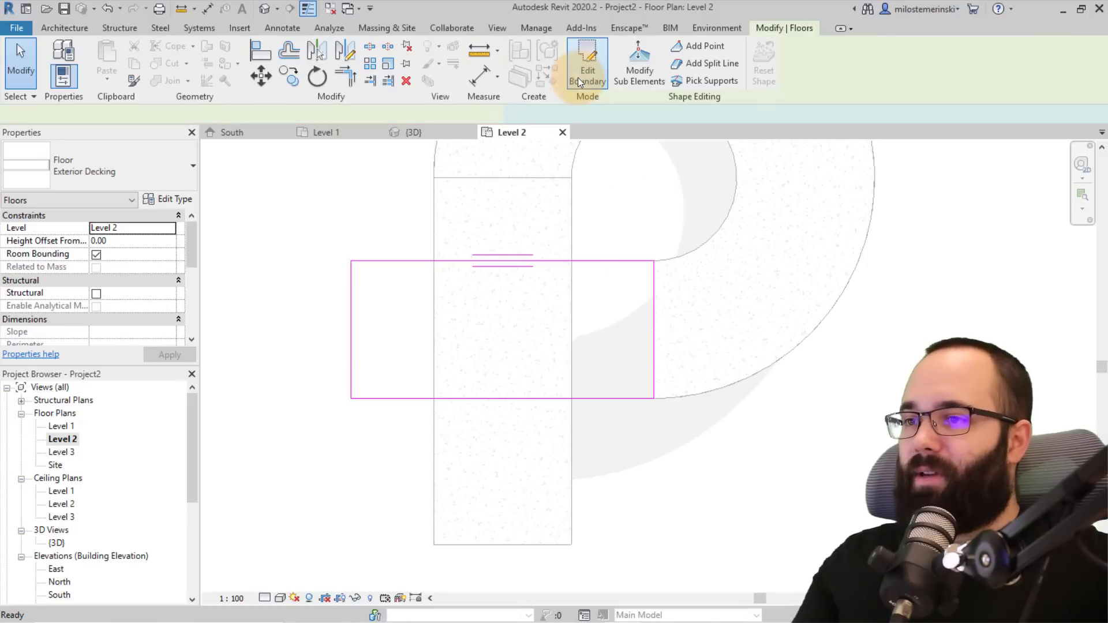
click(71, 167)
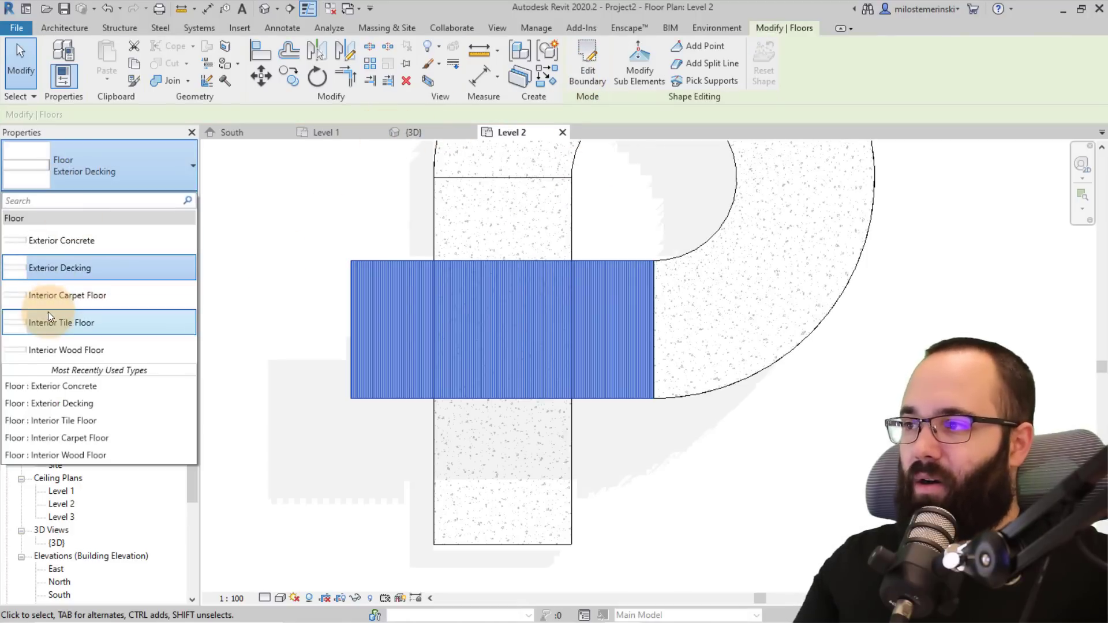
click(34, 240)
click(245, 226)
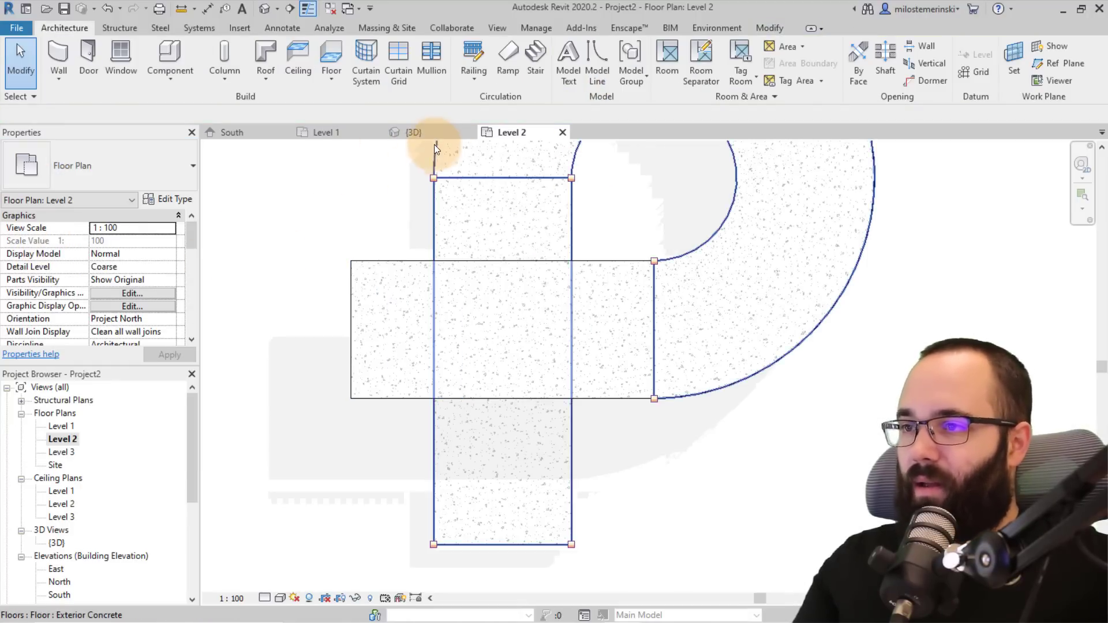
click(427, 133)
mouse_move(594, 398)
shift+middle_down()
mouse_move(664, 304)
mouse_move(935, 301)
mouse_move(750, 299)
mouse_move(683, 480)
mouse_move(710, 482)
shift+middle_up()
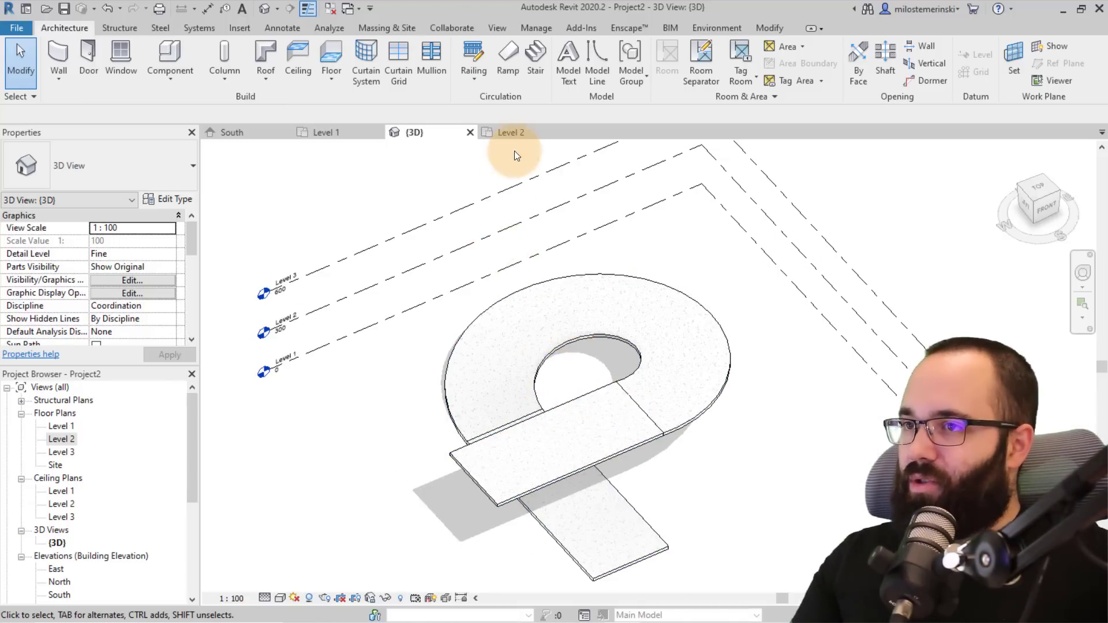
Step: Start a Level 2 roof by footprint with Defines slope off, picking the leg's sides, landing edge, both arcs and the ramp's raised end edge
click(511, 133)
scroll(502, 339, down, 3)
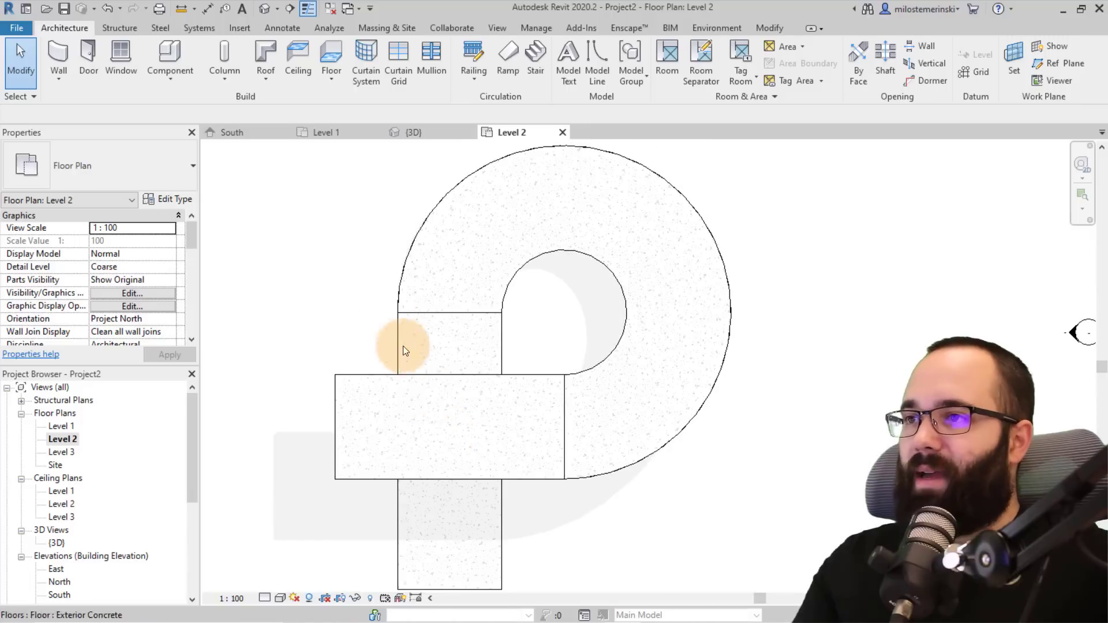
click(277, 52)
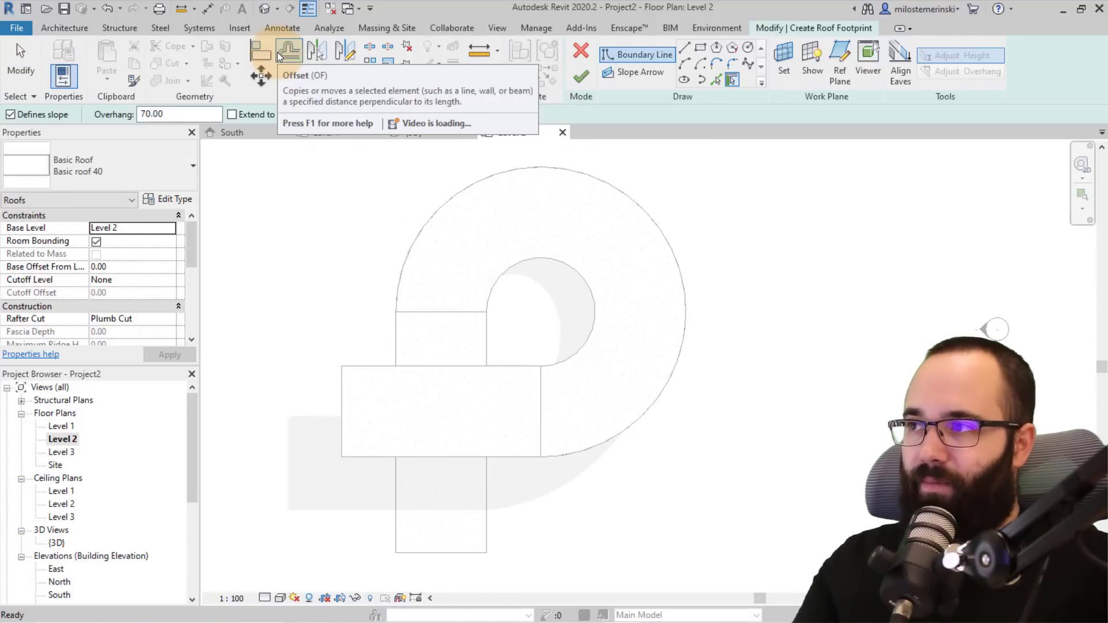
click(10, 114)
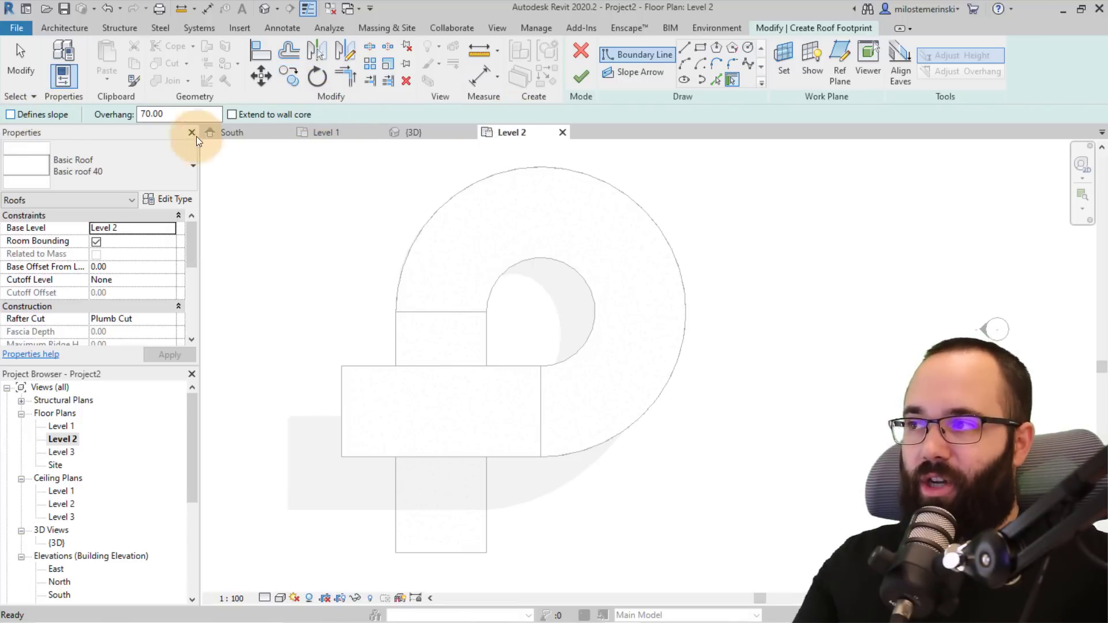
click(715, 80)
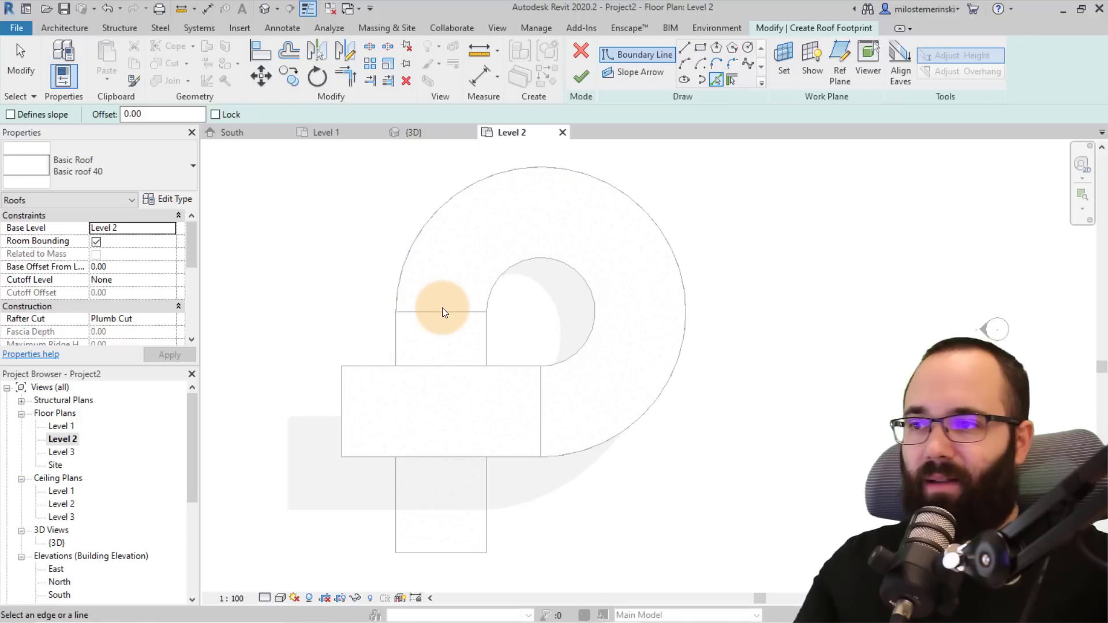
click(391, 340)
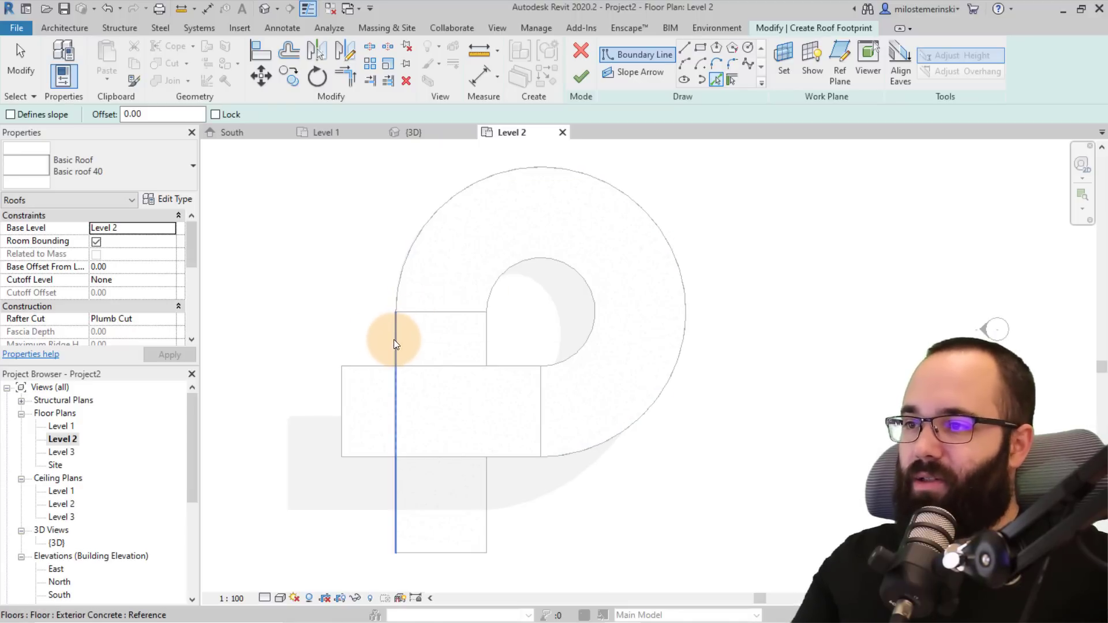
click(420, 366)
click(488, 342)
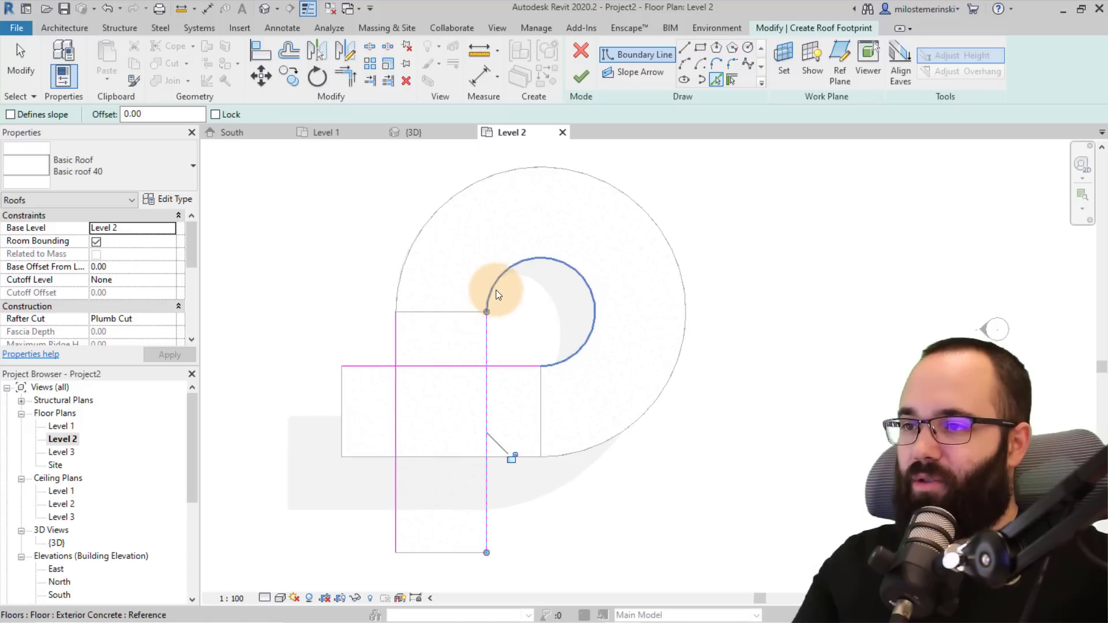
click(495, 291)
click(410, 247)
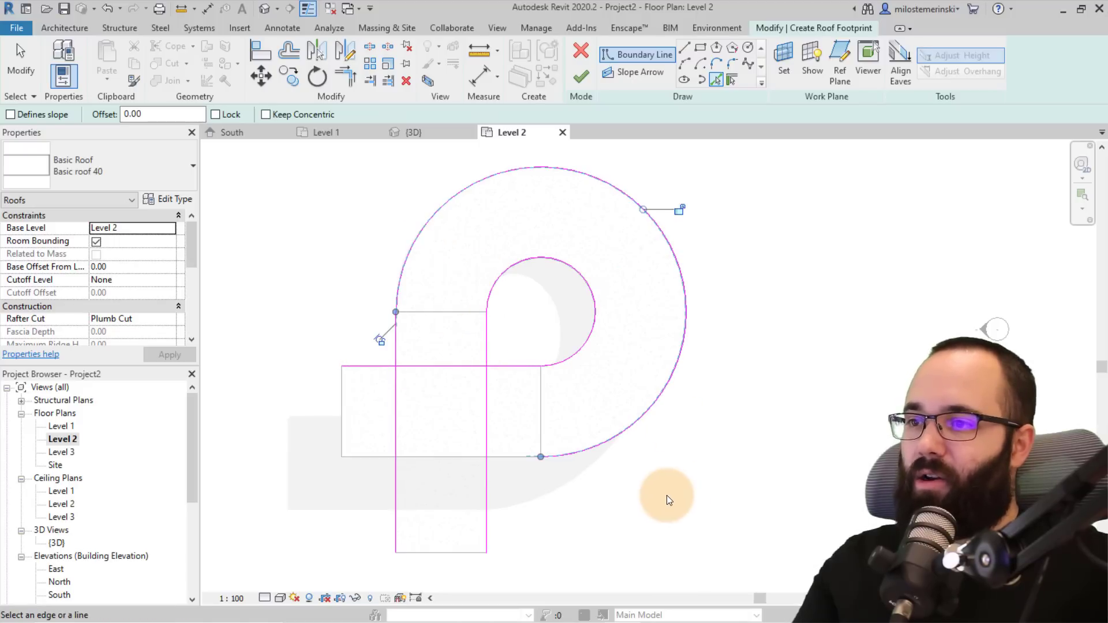
click(539, 434)
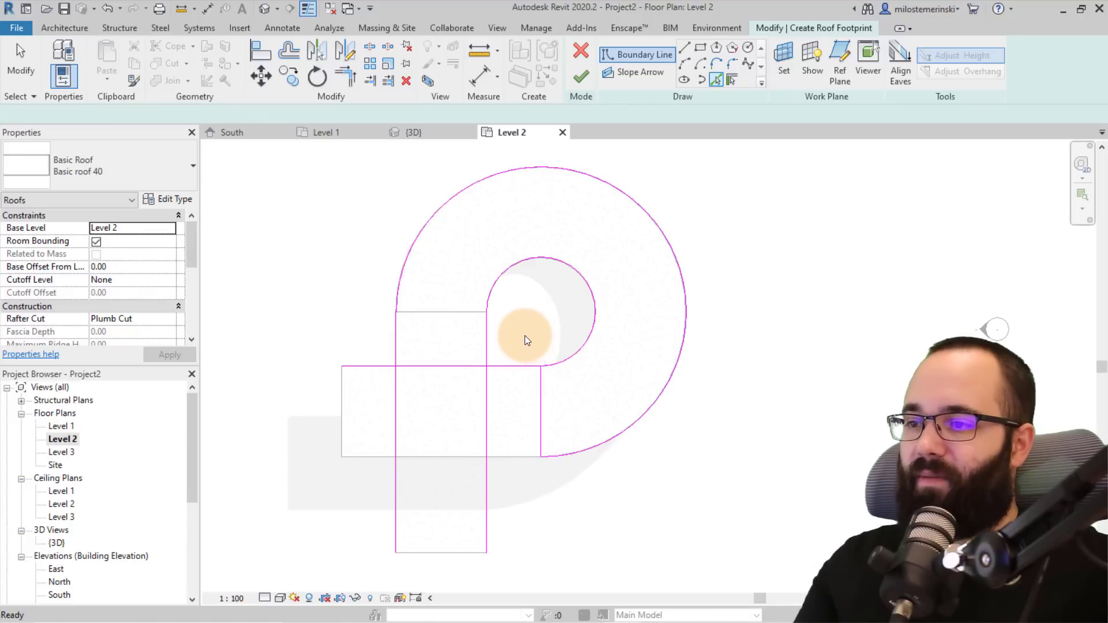
Step: Trim the two leg lines to corners with the landing edge line and finish the roof footprint in the 3D view
click(684, 48)
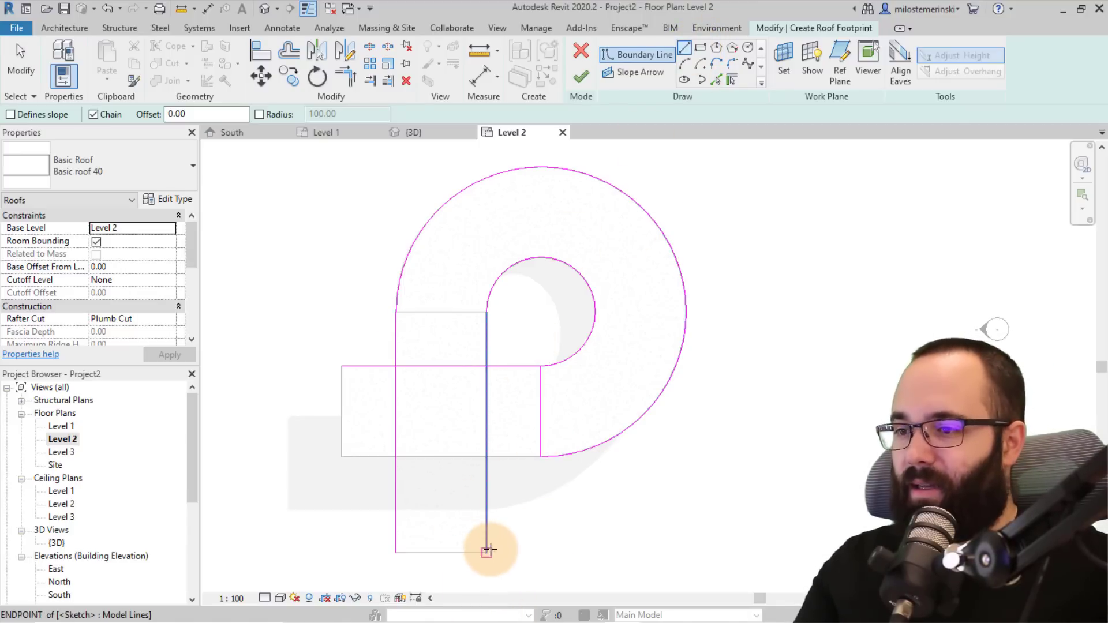
key(Escape)
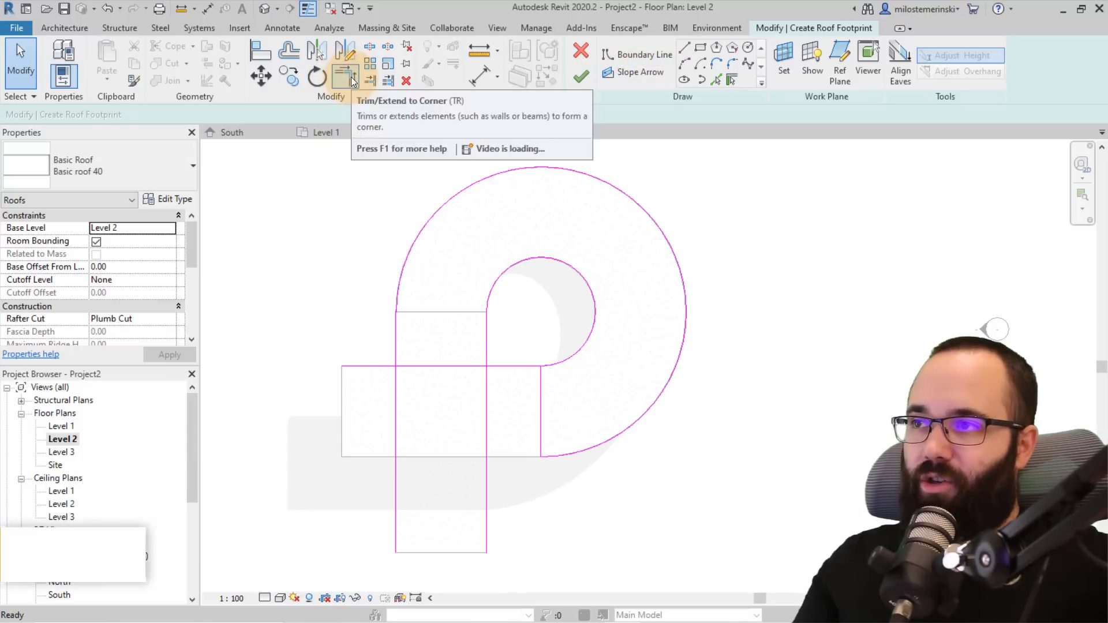
click(340, 77)
click(424, 365)
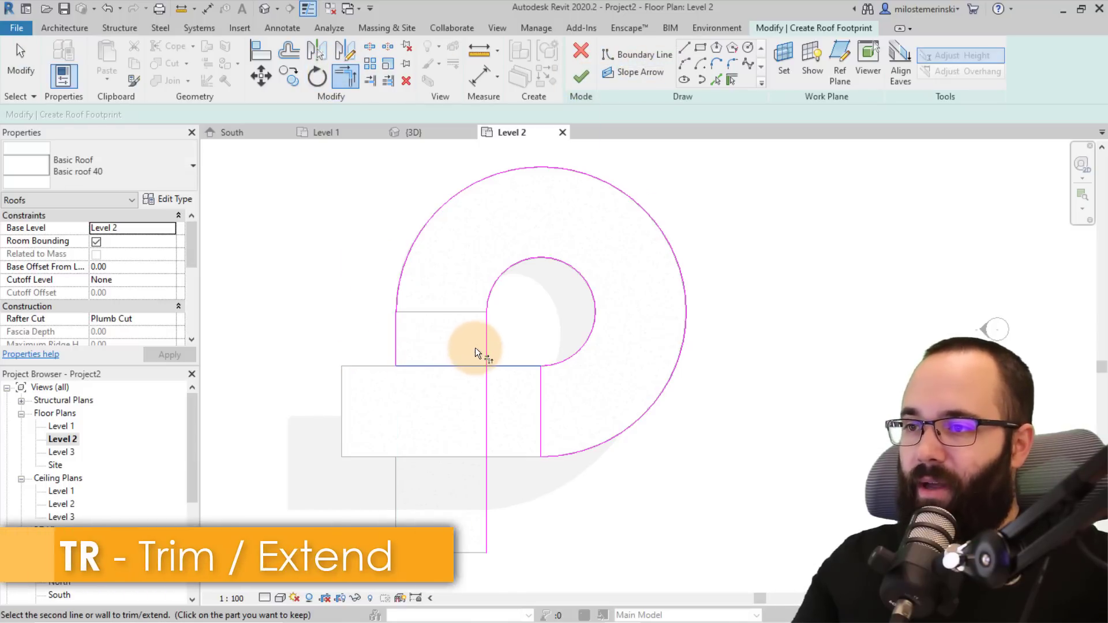
click(486, 348)
scroll(515, 361, up, 3)
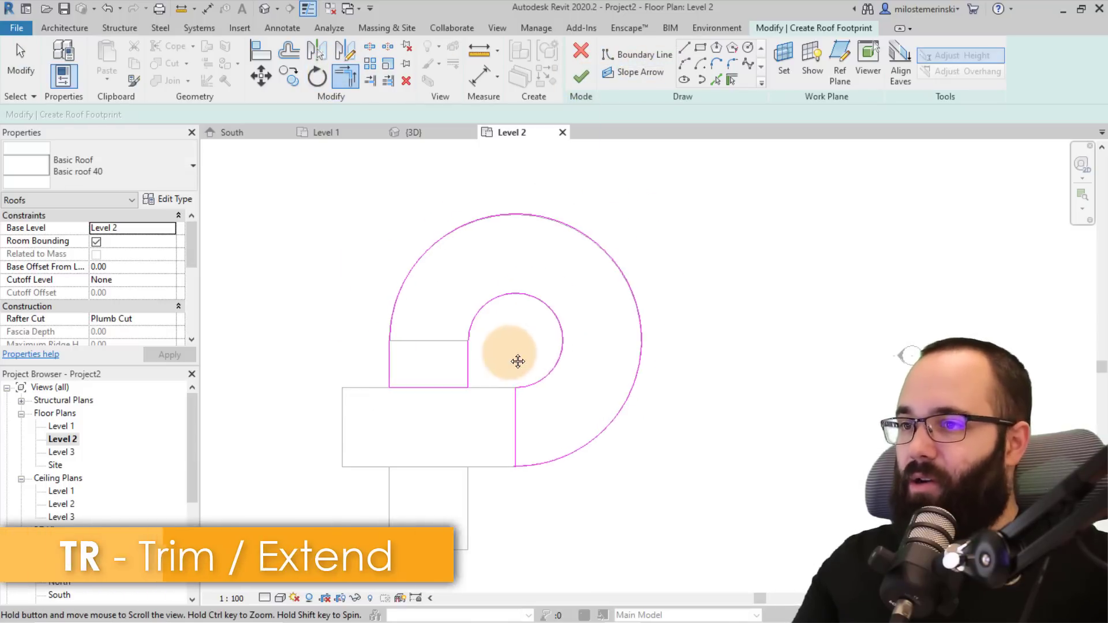
key(Escape)
click(420, 132)
click(581, 72)
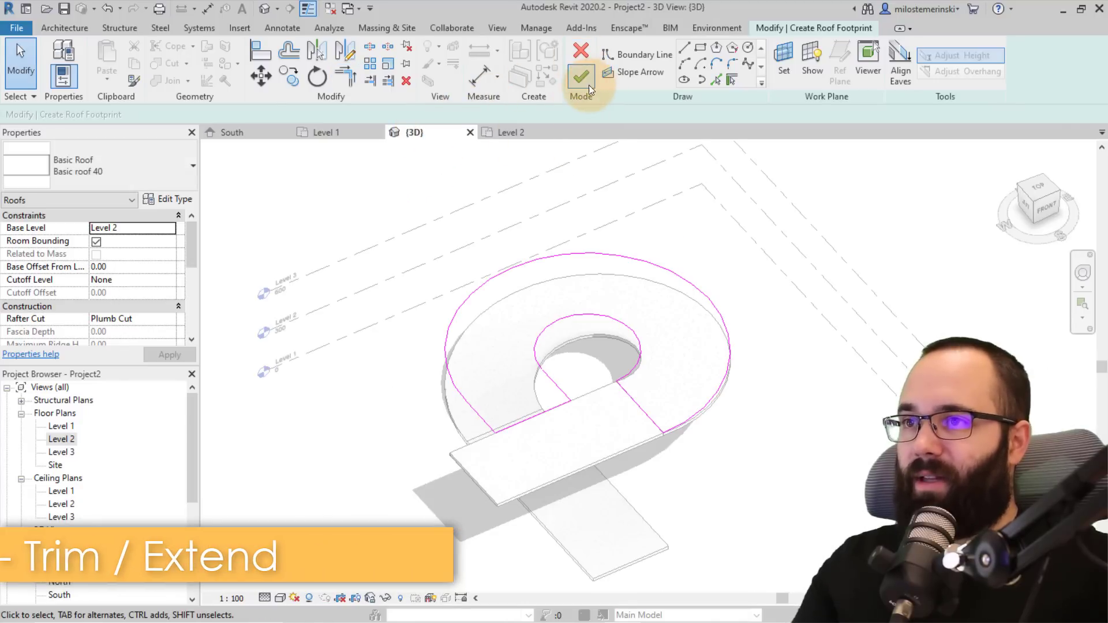
Step: Edit the roof's sub-elements, setting the elevation of the straight edge above the lower ramp's raised end to 300
click(557, 332)
shift+middle_drag(557, 331, 527, 366)
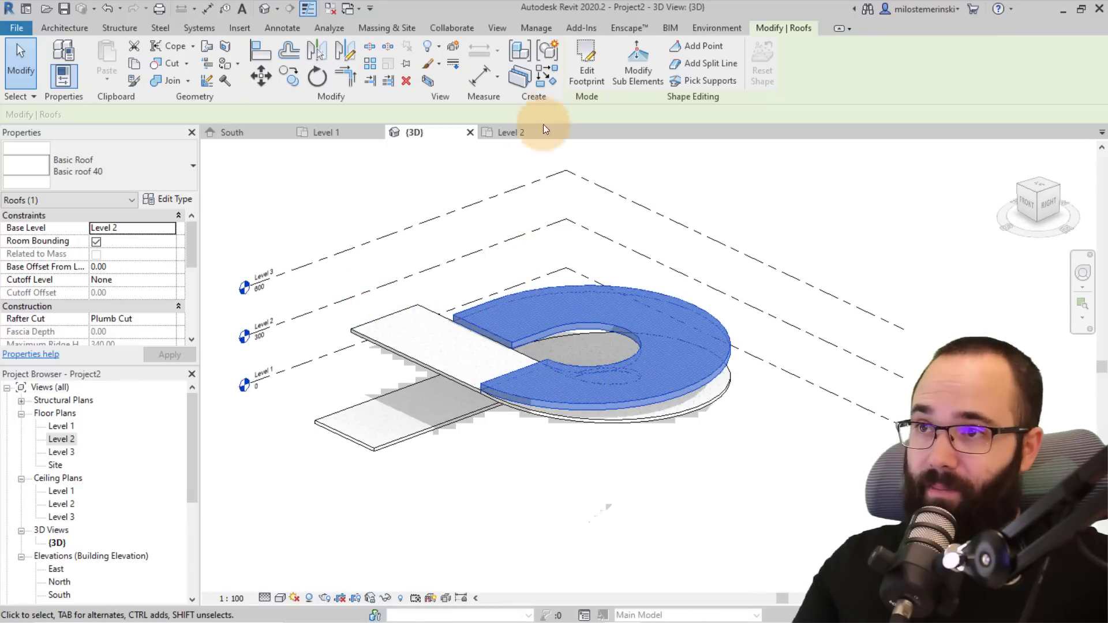
click(642, 74)
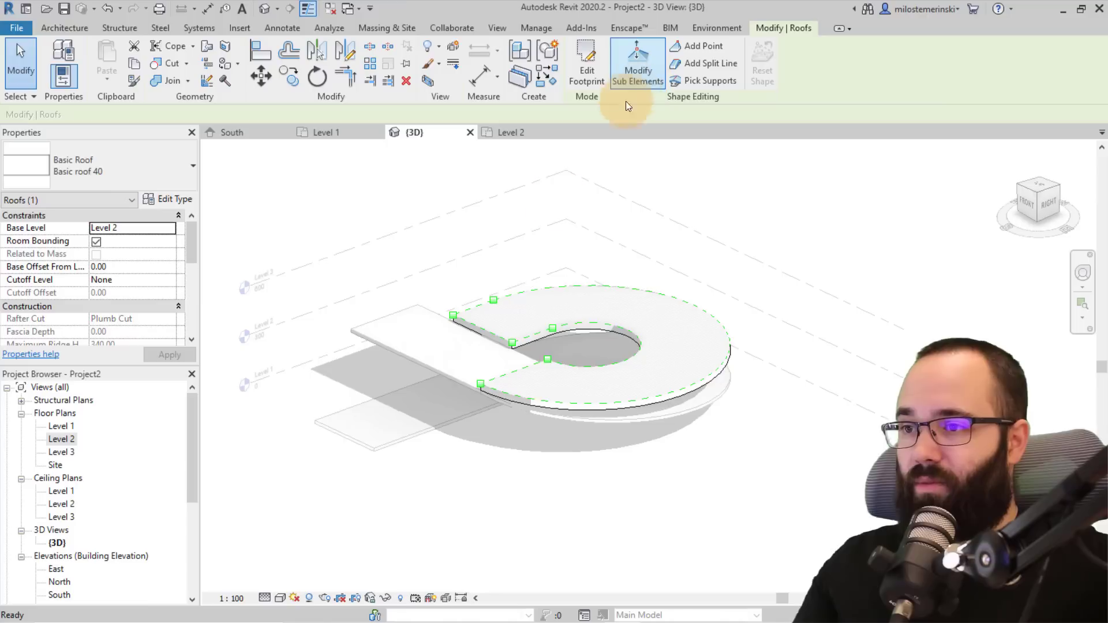
click(513, 375)
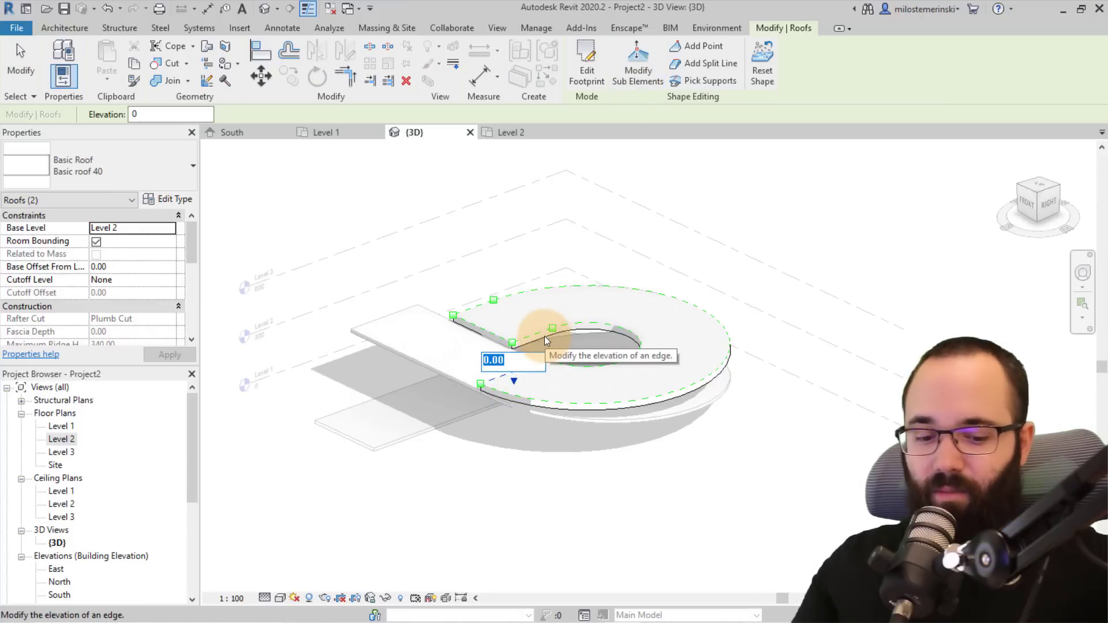
text(300)
key(Return)
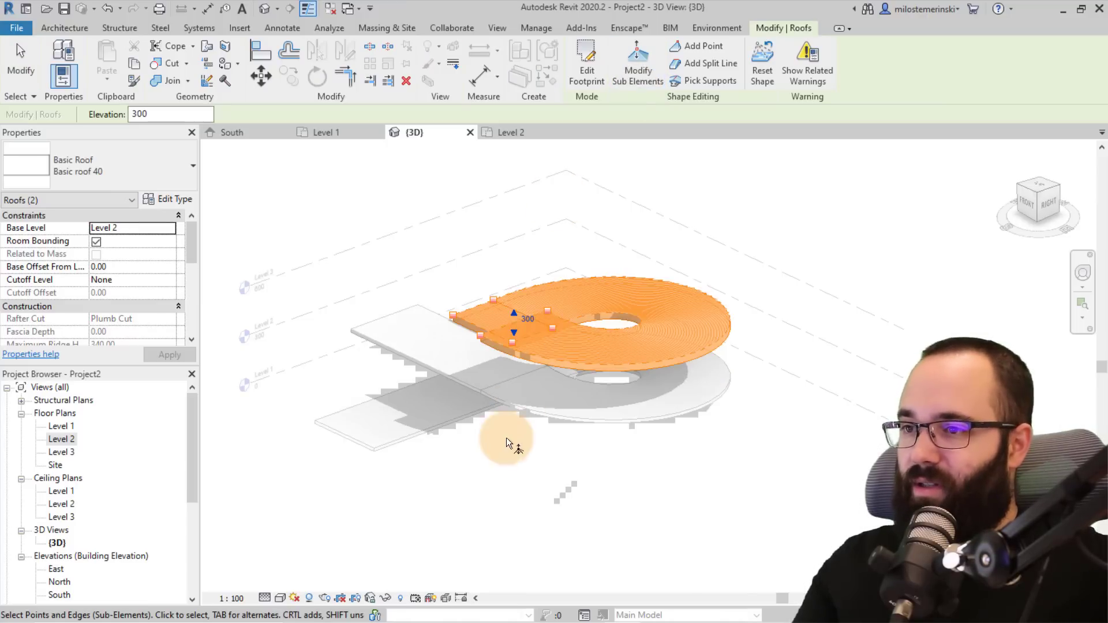
shift+middle_drag(507, 445, 520, 329)
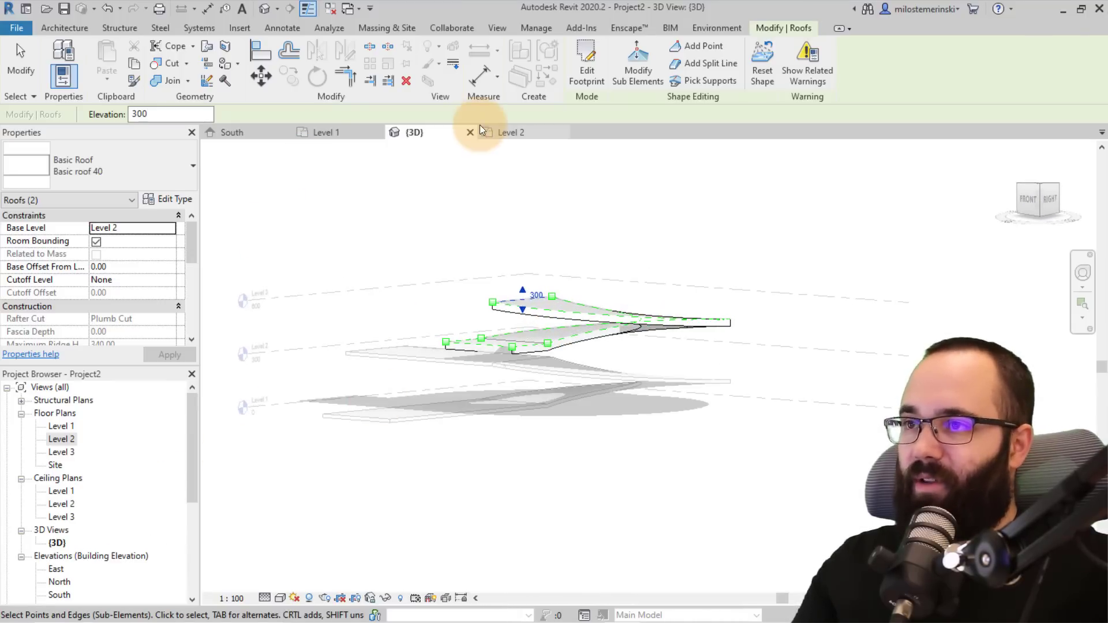
Step: Examine the sloped roof's upper and lower ends against the level lines in the South elevation
click(253, 131)
scroll(633, 233, up, 5)
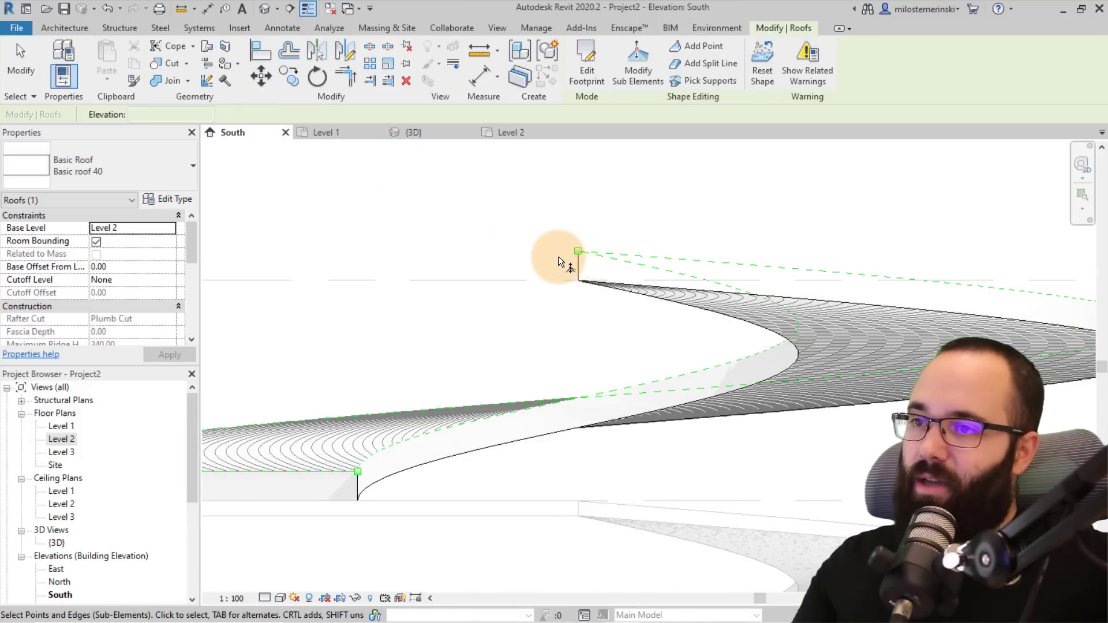
scroll(563, 258, down, 5)
middle_drag(554, 269, 786, 284)
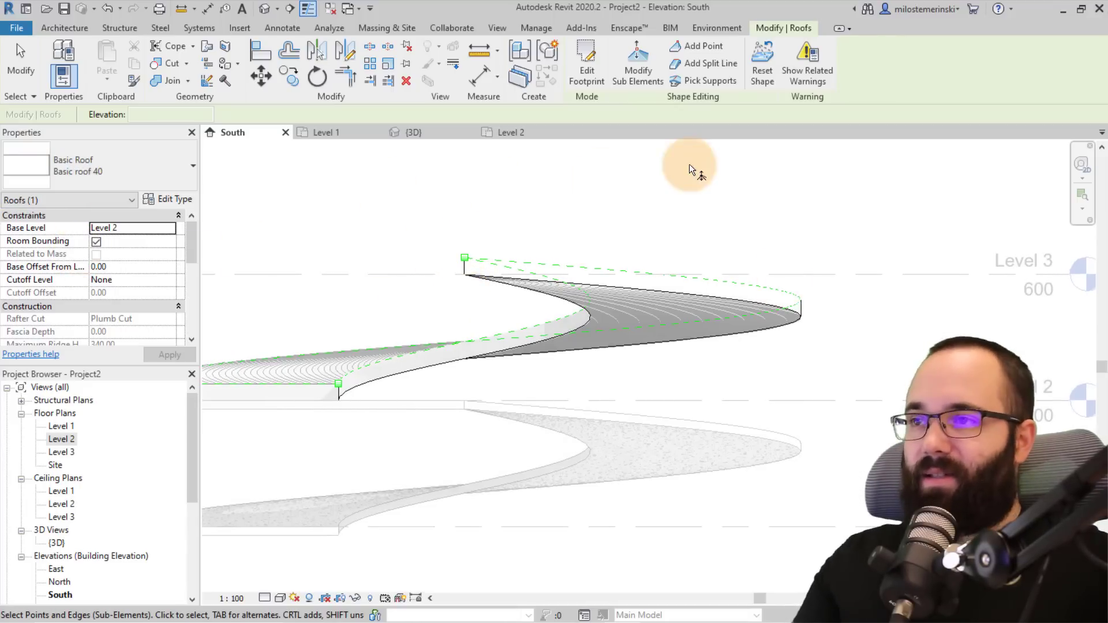
Step: In the 3D view, set the elevation of the straight edge at the roof's raised end to 260
click(413, 134)
shift+middle_drag(583, 277, 580, 323)
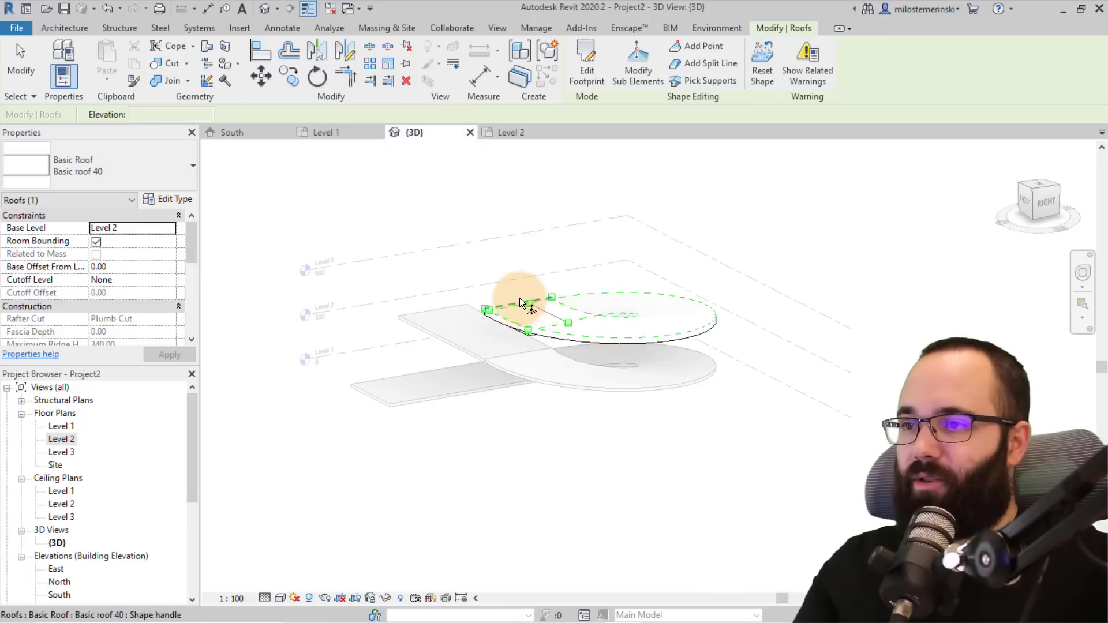
click(514, 302)
click(534, 296)
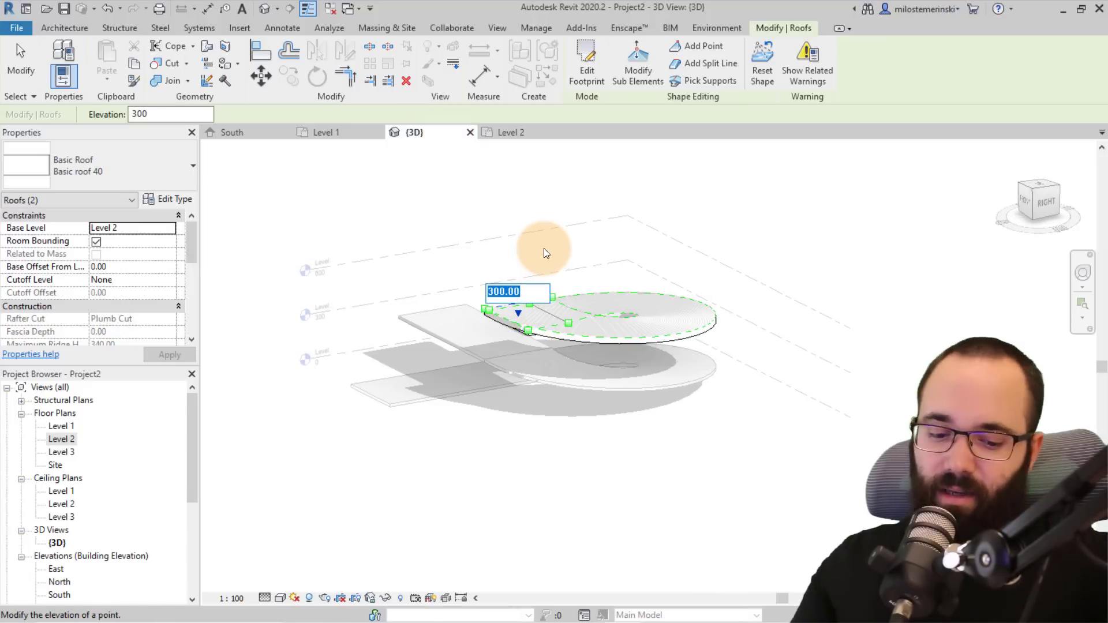
text(260)
key(Return)
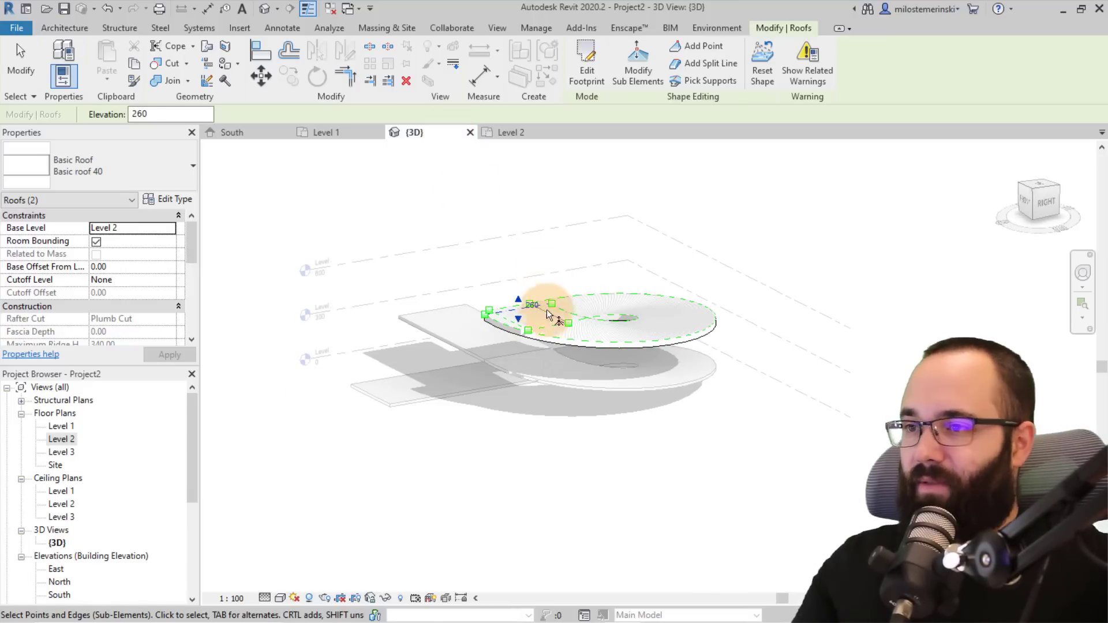
shift+middle_drag(548, 316, 698, 332)
click(646, 318)
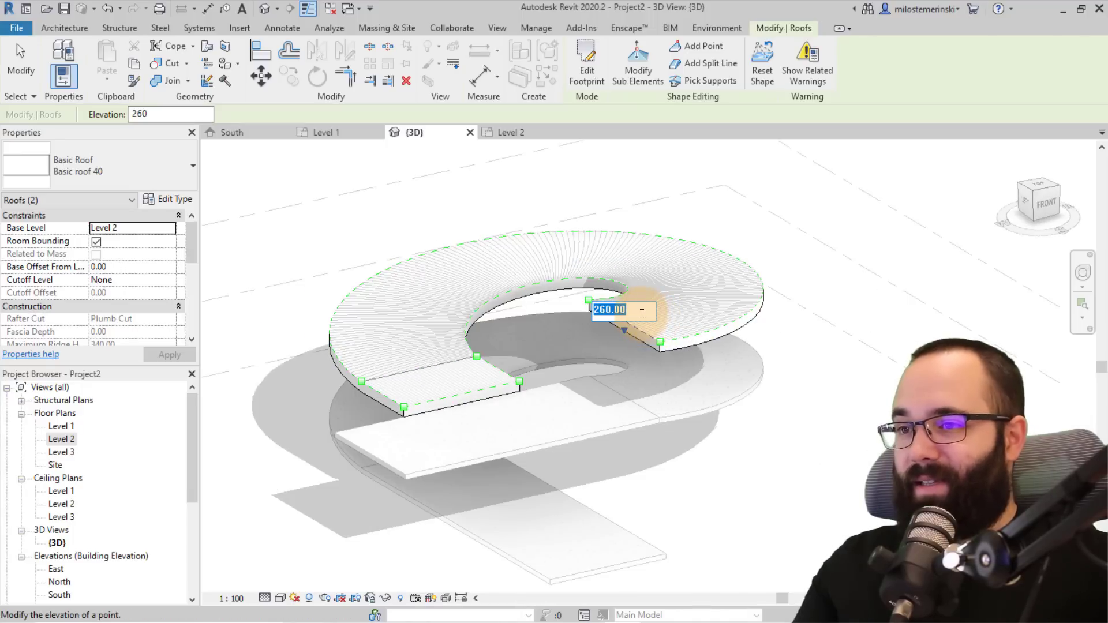
click(469, 396)
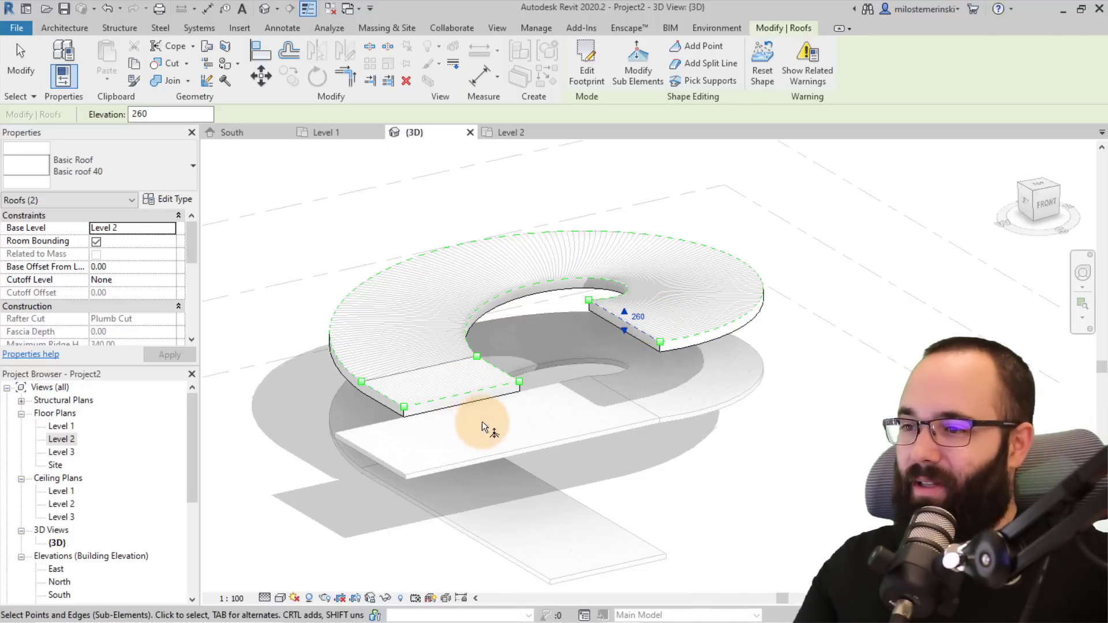
Step: Finish editing the roof's sub-elements and set the curved roof's base offset from Level 2 to -20
shift+middle_drag(487, 425, 719, 353)
scroll(719, 353, up, 4)
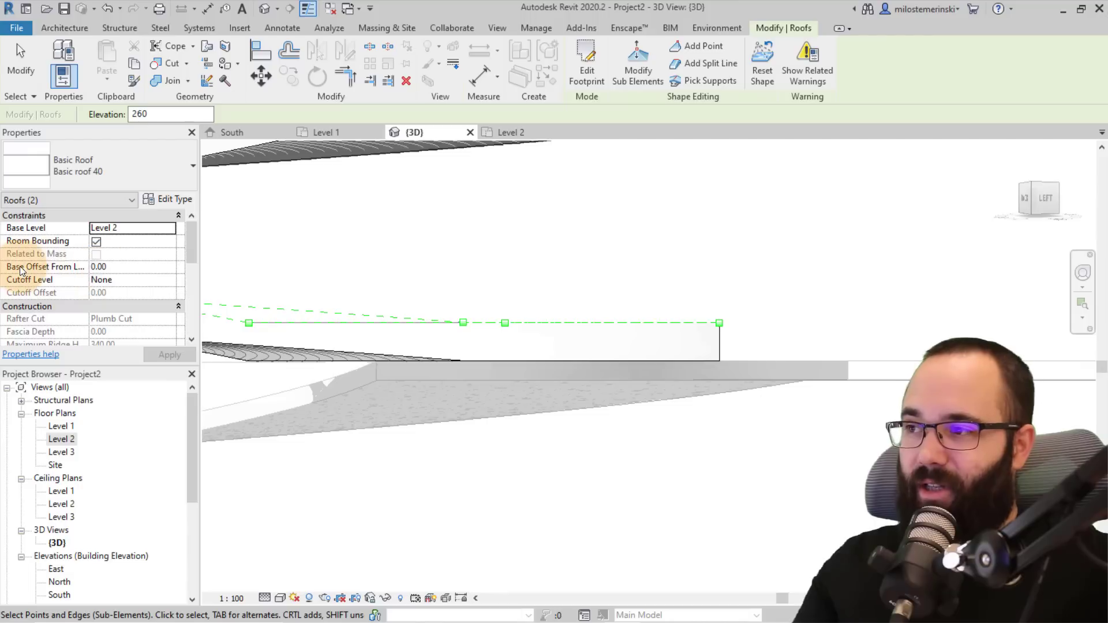
scroll(569, 390, down, 4)
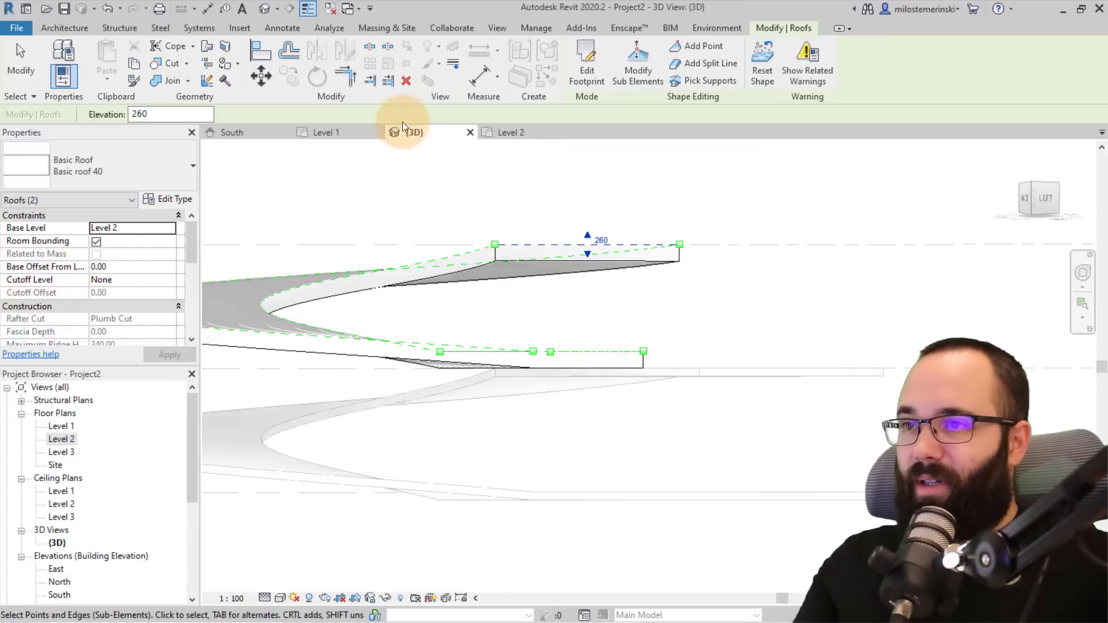
click(428, 223)
click(494, 255)
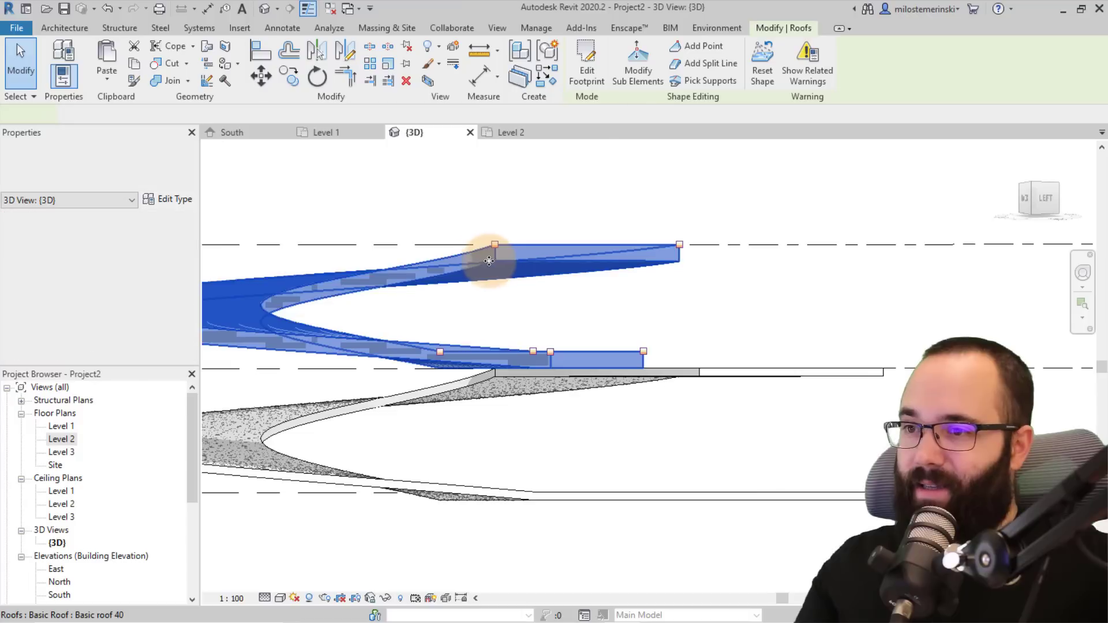
click(136, 267)
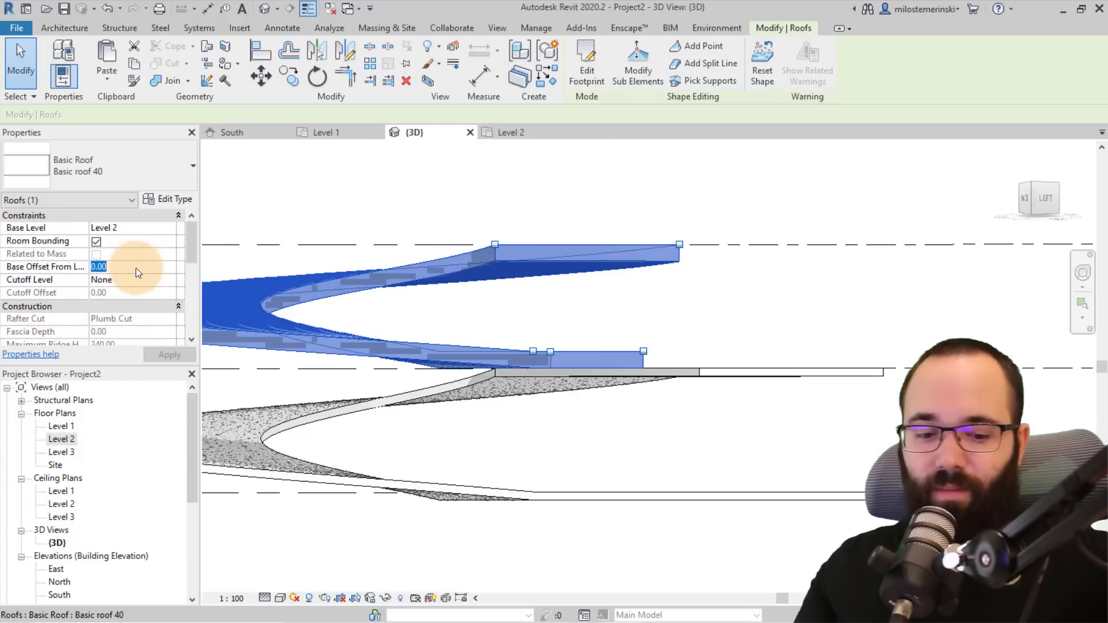
text(-20)
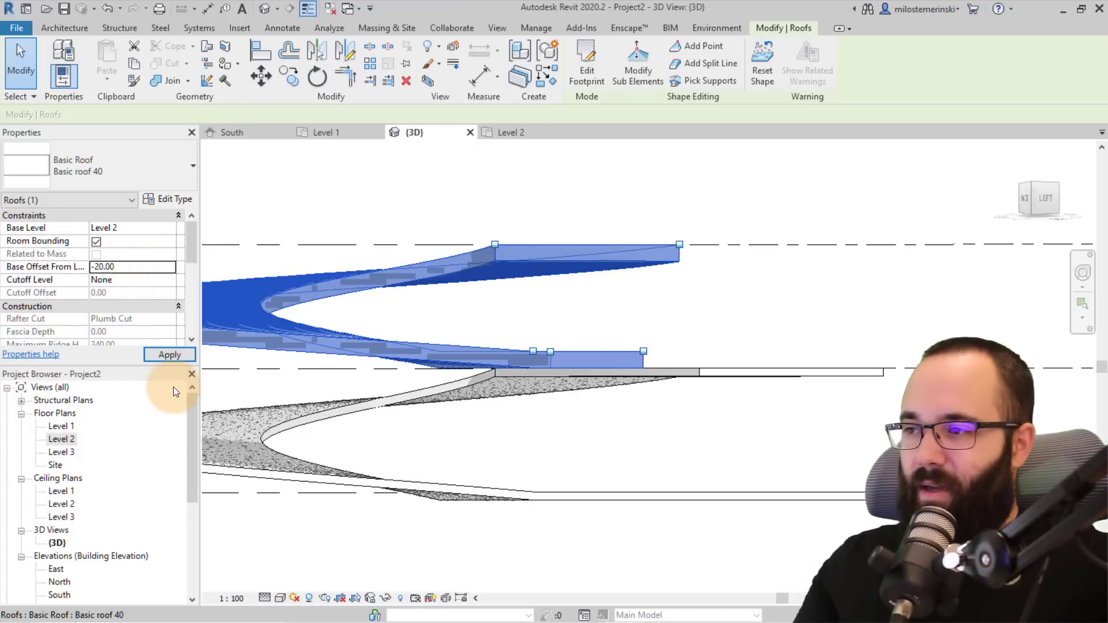
click(170, 354)
click(640, 424)
shift+middle_drag(640, 424, 445, 479)
shift+middle_drag(522, 429, 380, 297)
Step: Edit the curved roof's sub-elements again, setting the elevation of the straight edge at its raised end to 280
click(439, 220)
shift+middle_drag(526, 272, 475, 219)
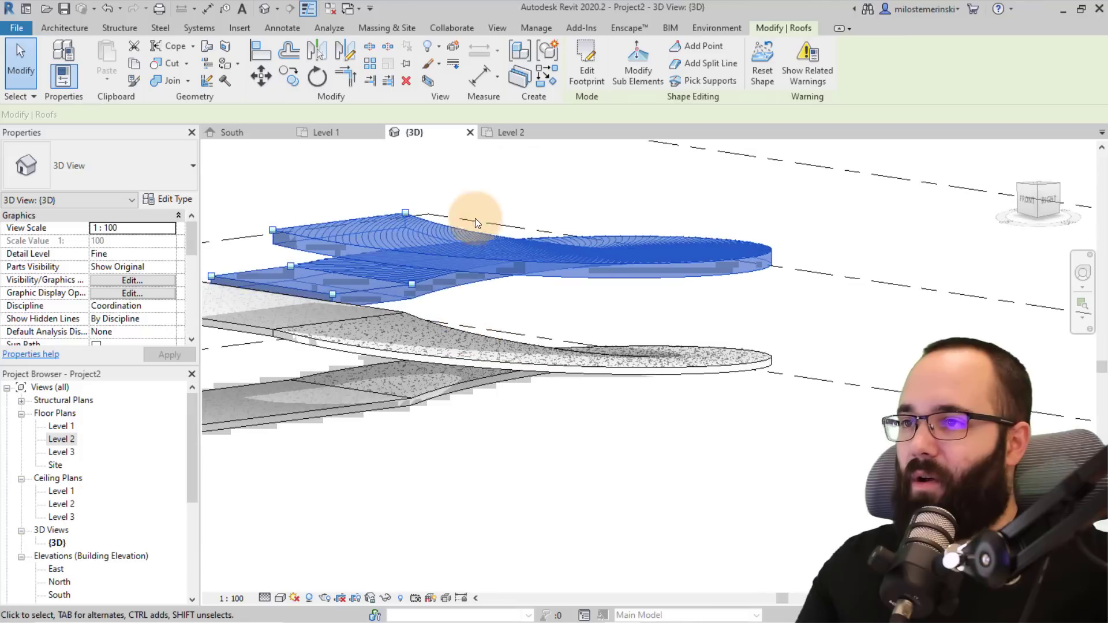
click(234, 133)
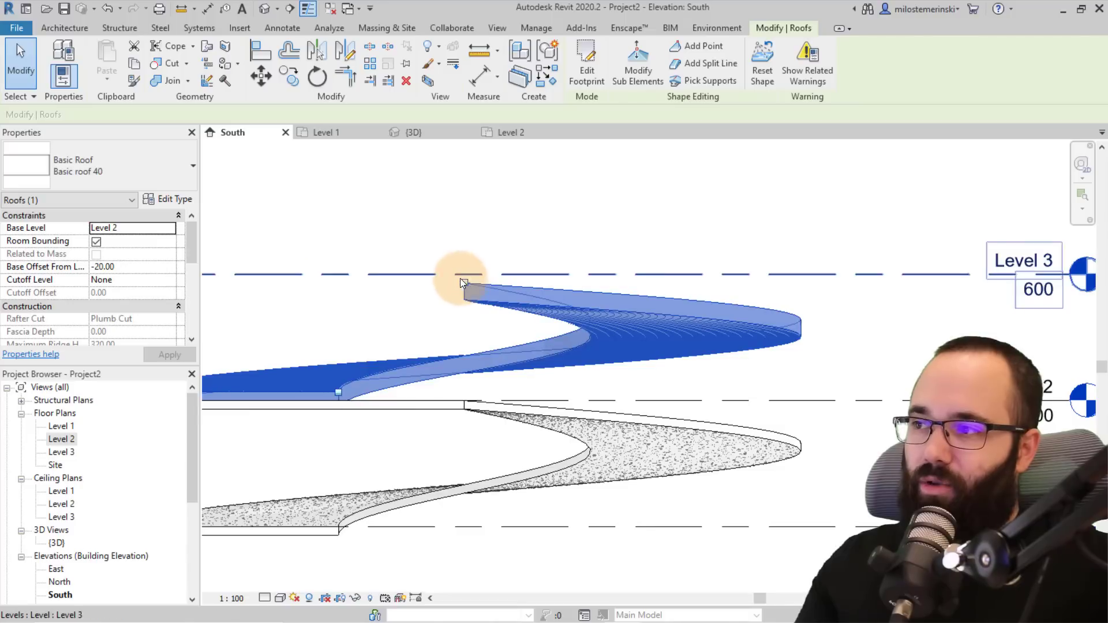
click(633, 71)
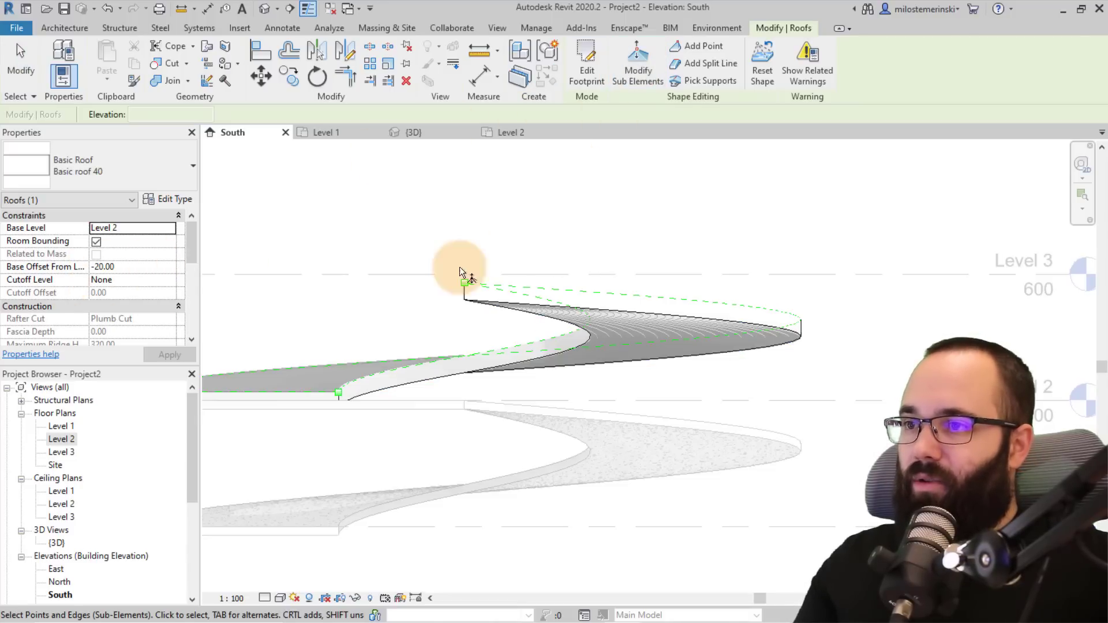
middle_drag(550, 306, 498, 392)
click(440, 132)
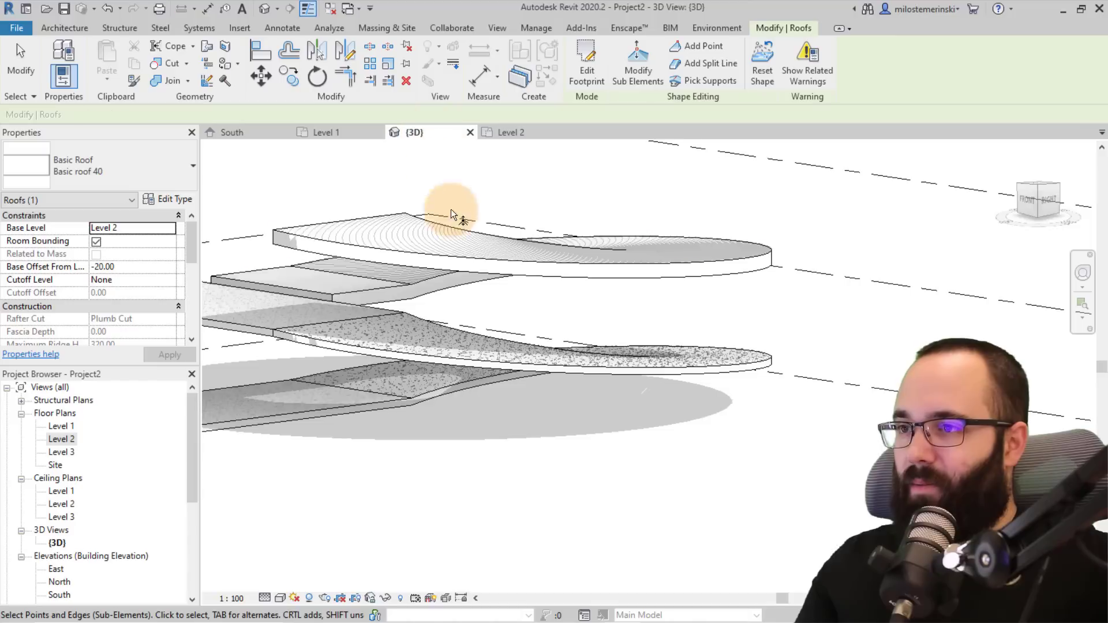
scroll(452, 208, up, 3)
click(323, 225)
middle_drag(338, 258, 562, 306)
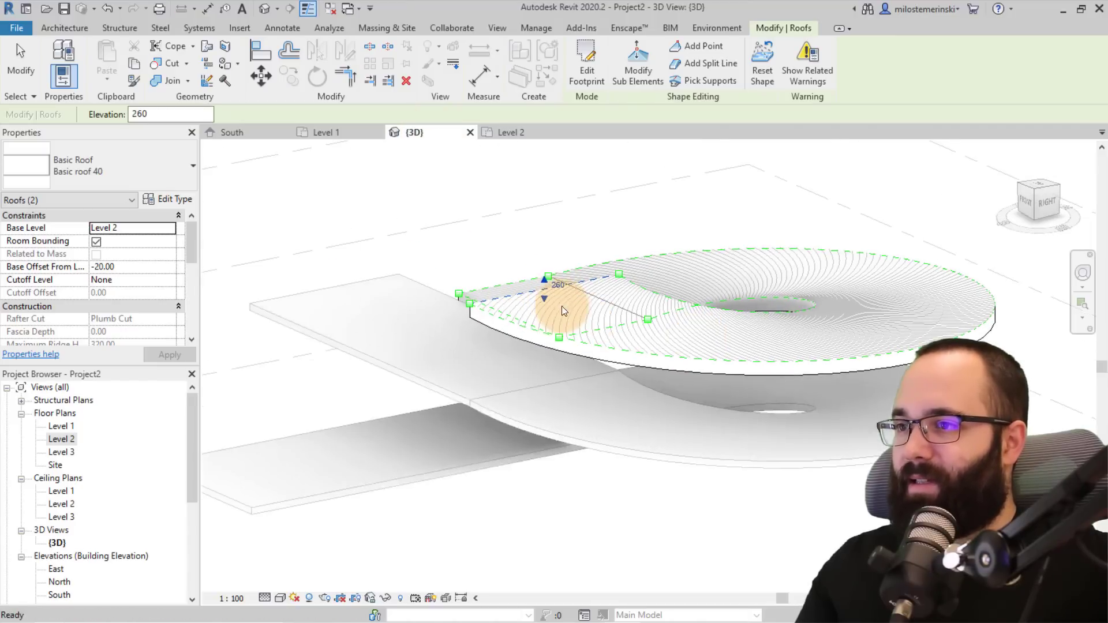
click(555, 283)
text(280)
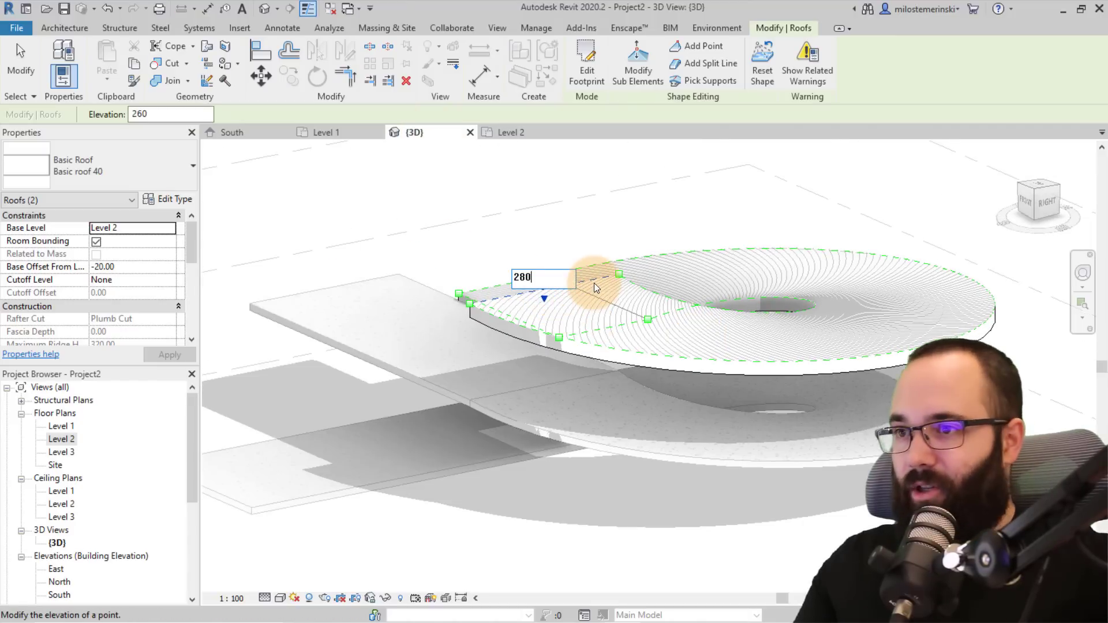
key(Return)
Step: Examine the roof's raised end against the Level 3 line in the South elevation, end the shape editing and return to the 3D view
click(238, 134)
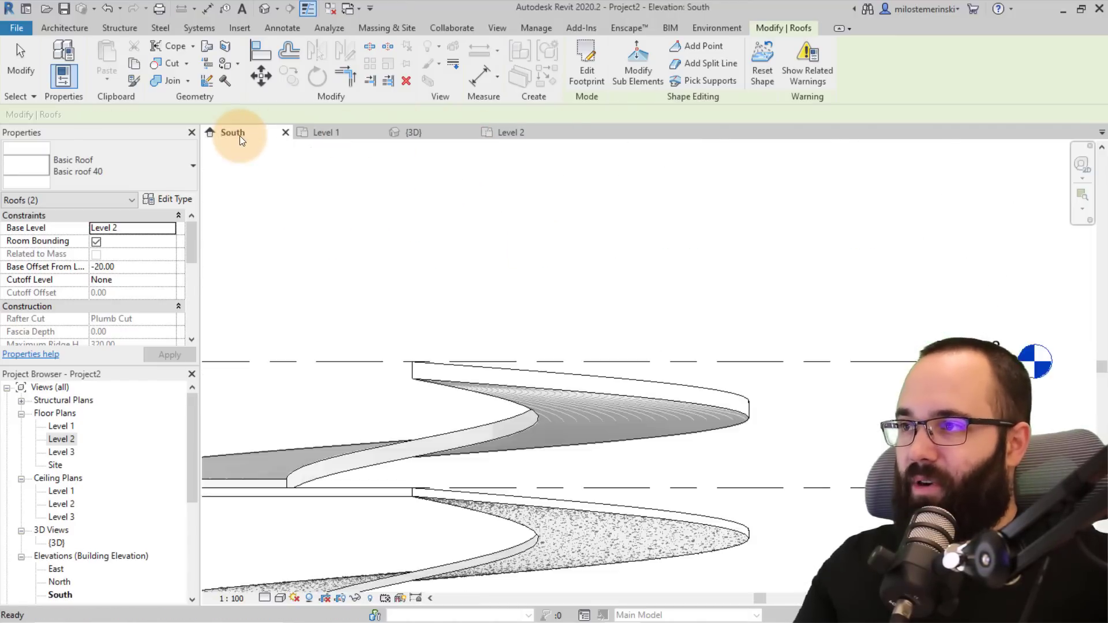
middle_drag(490, 279, 621, 225)
scroll(549, 230, down, 1)
click(19, 72)
scroll(588, 232, down, 1)
click(435, 134)
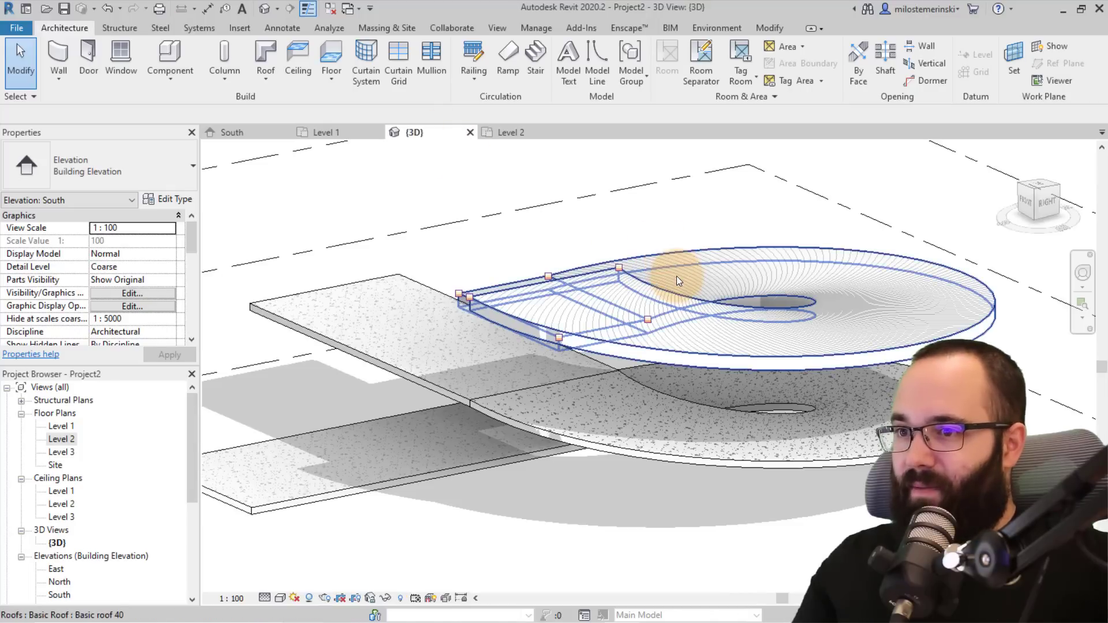
shift+middle_drag(676, 276, 806, 308)
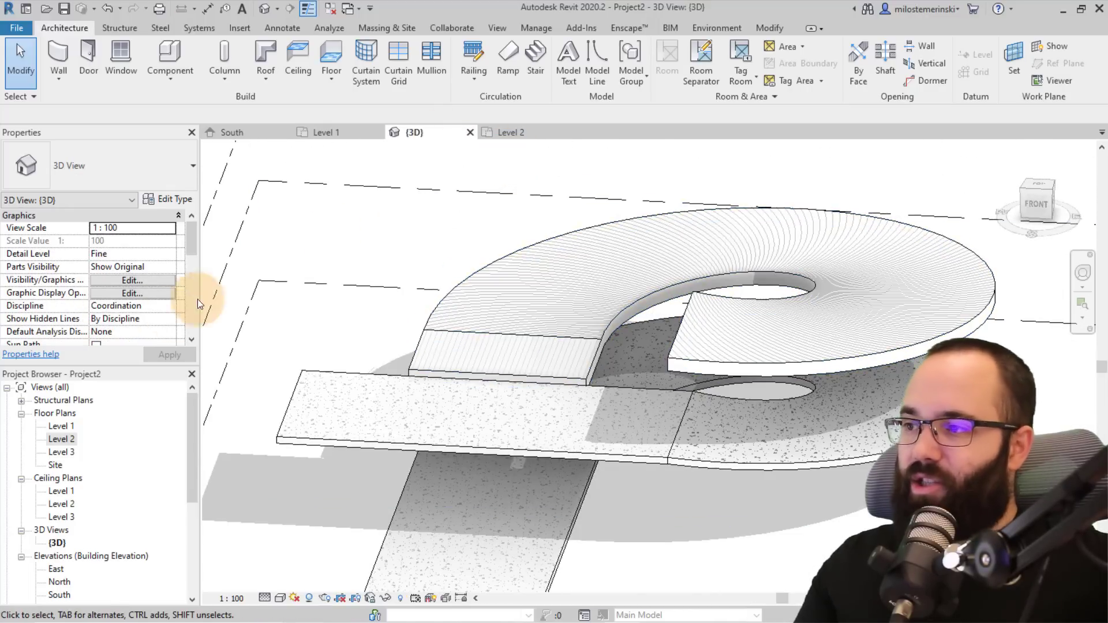
Step: Open the Level 3 floor plan and set its underlay range from base level Level 1 to top level Level 3
double_click(71, 451)
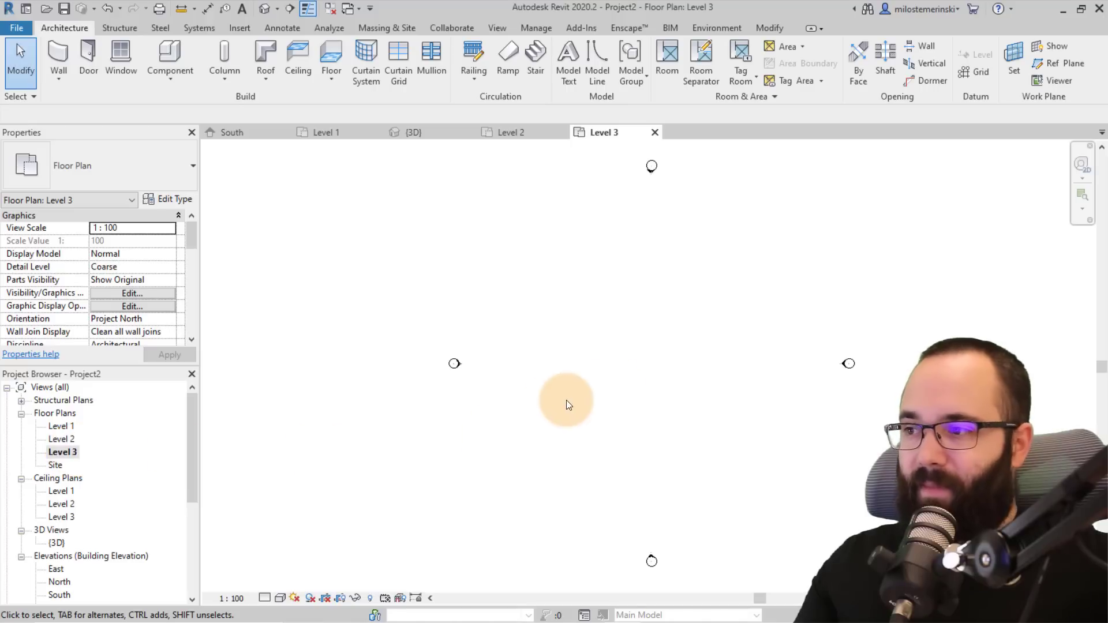
middle_drag(566, 400, 502, 378)
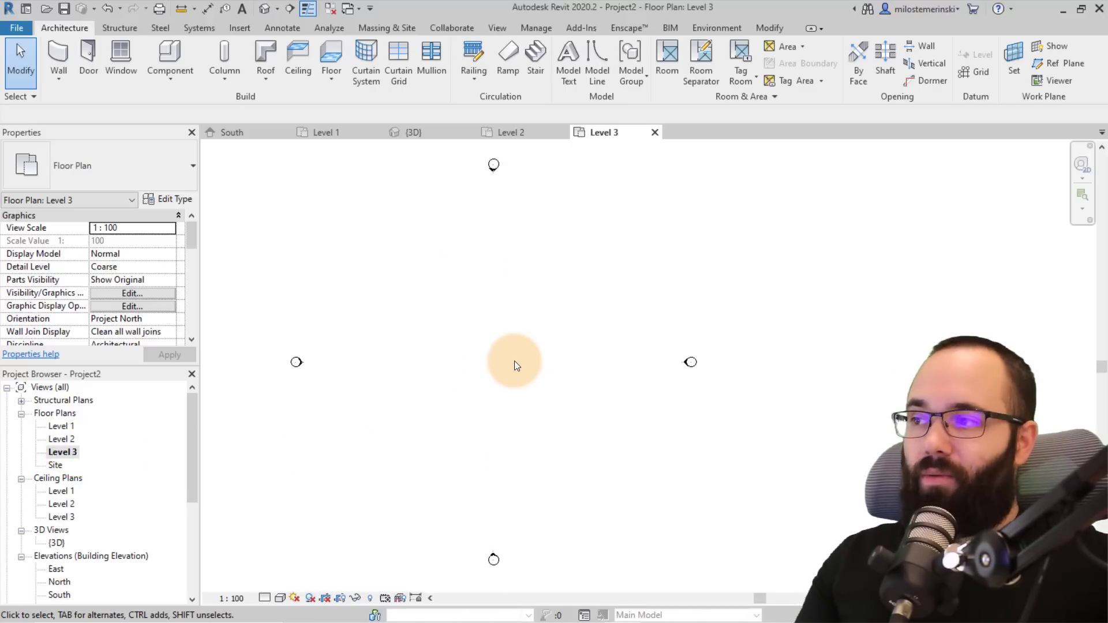
scroll(138, 312, down, 6)
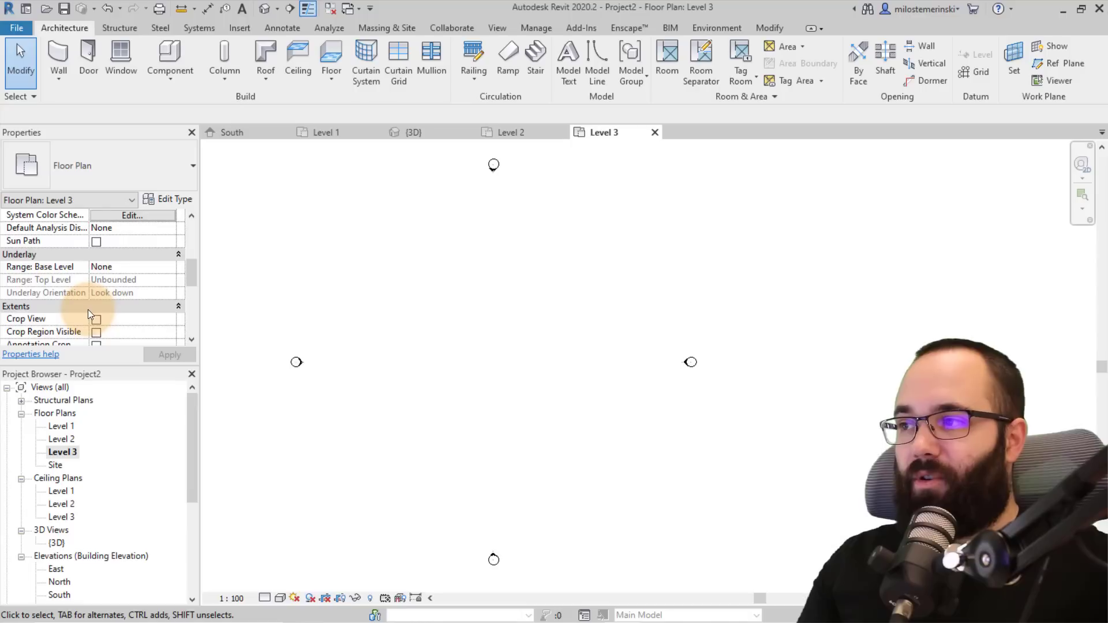
scroll(88, 311, down, 1)
scroll(89, 322, up, 2)
scroll(152, 294, down, 1)
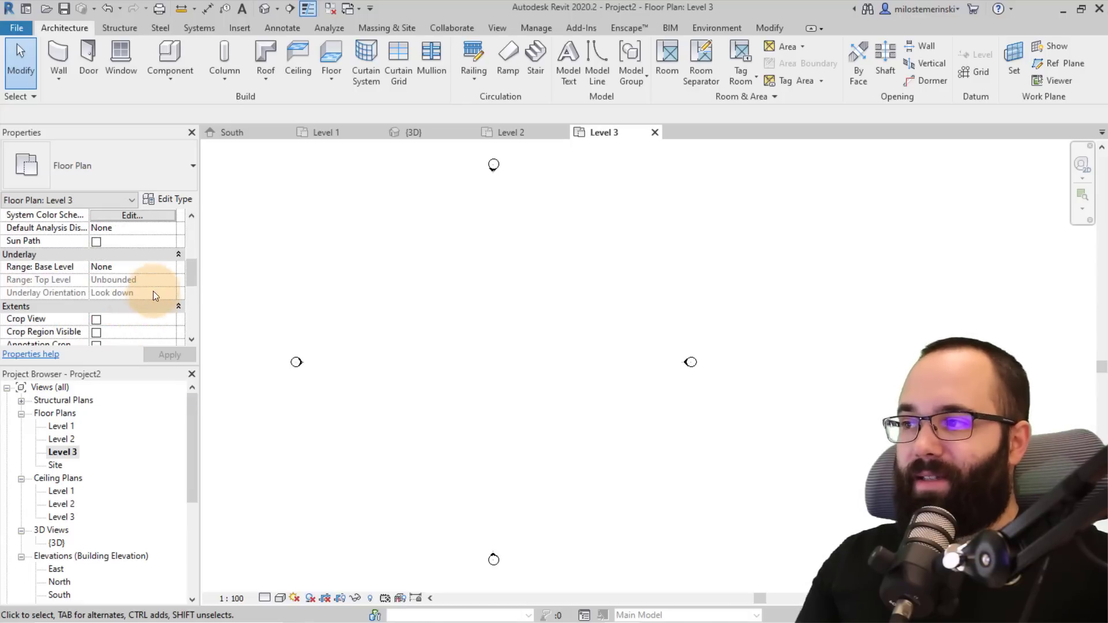
click(173, 269)
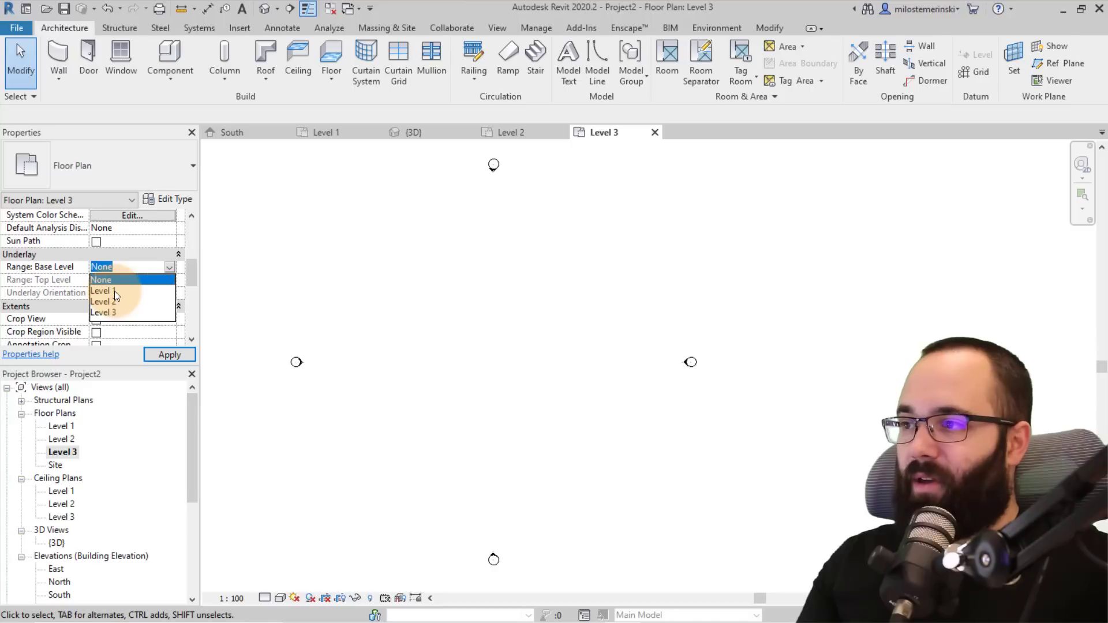
click(114, 291)
click(170, 280)
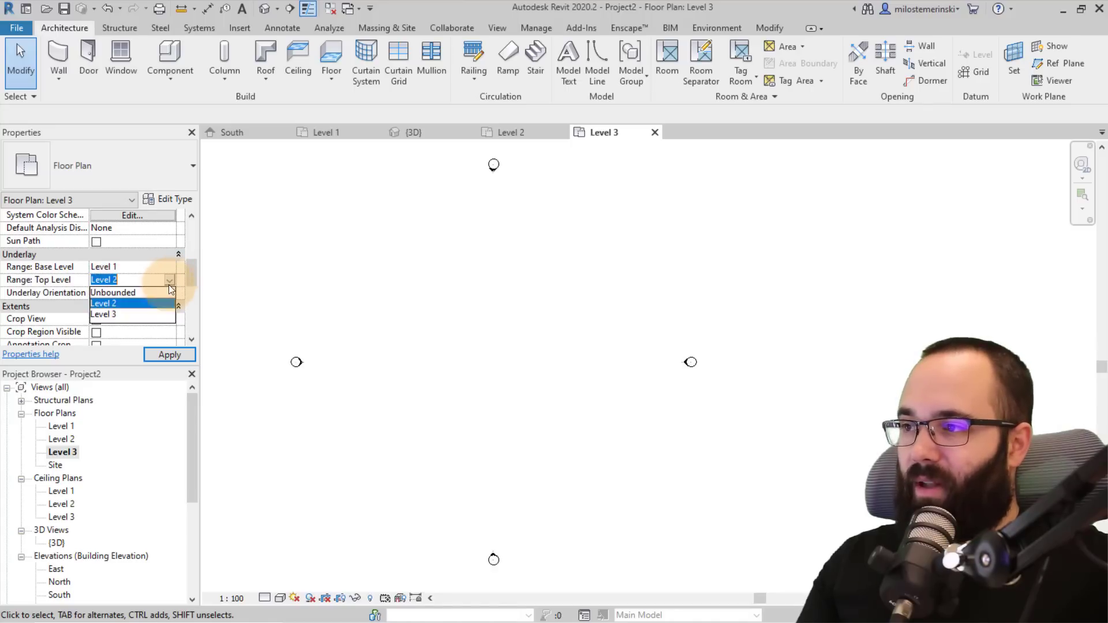
click(105, 314)
click(166, 354)
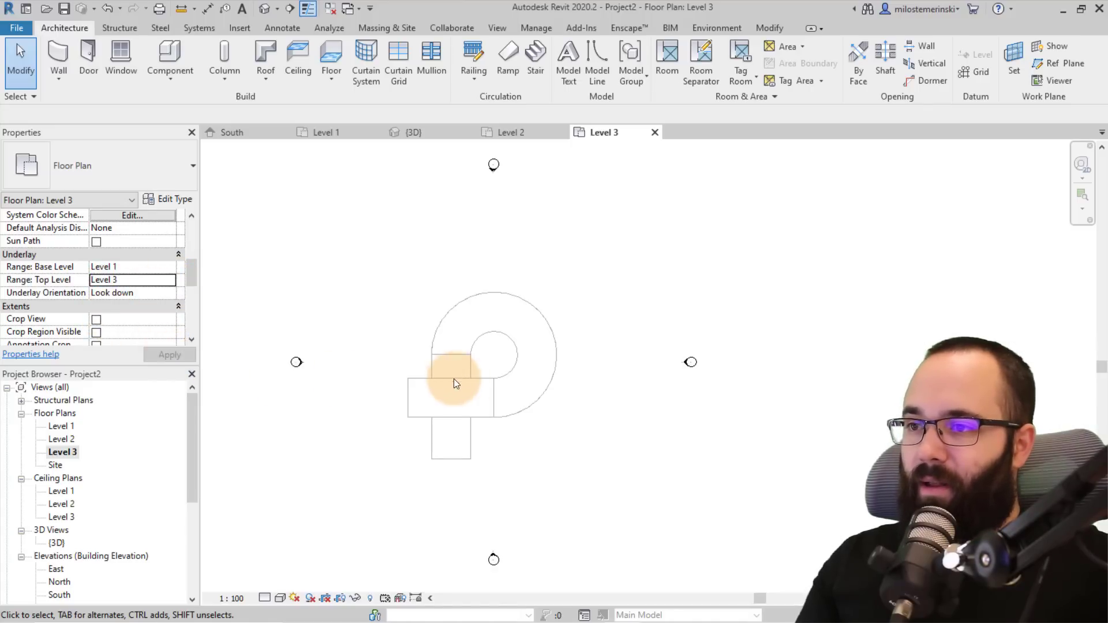
Step: Create a Level 3 roof by footprint with Defines slope off, tracing a 1100 by 500 rectangle over the Level 2 landing, and finish it in the 3D view
scroll(464, 403, up, 4)
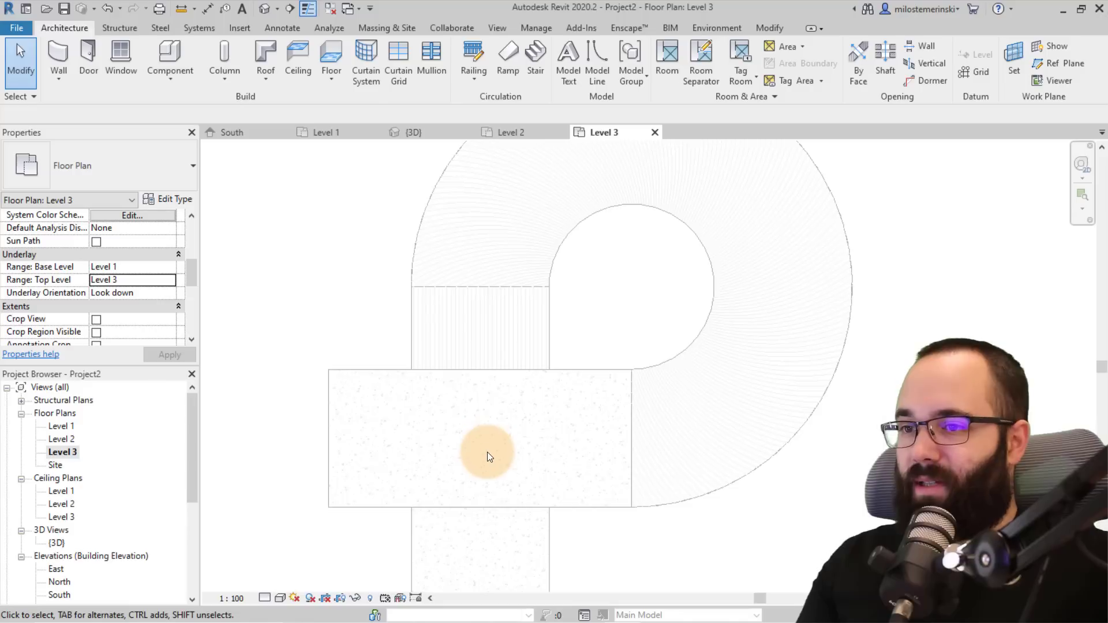
middle_drag(487, 455, 476, 420)
click(304, 60)
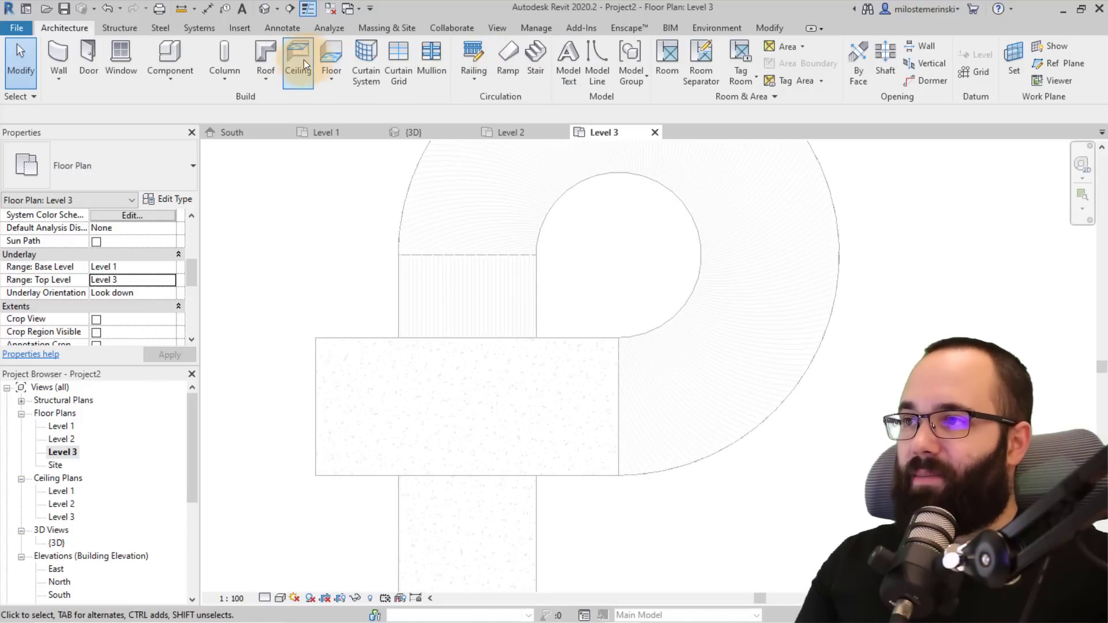
click(258, 62)
click(39, 114)
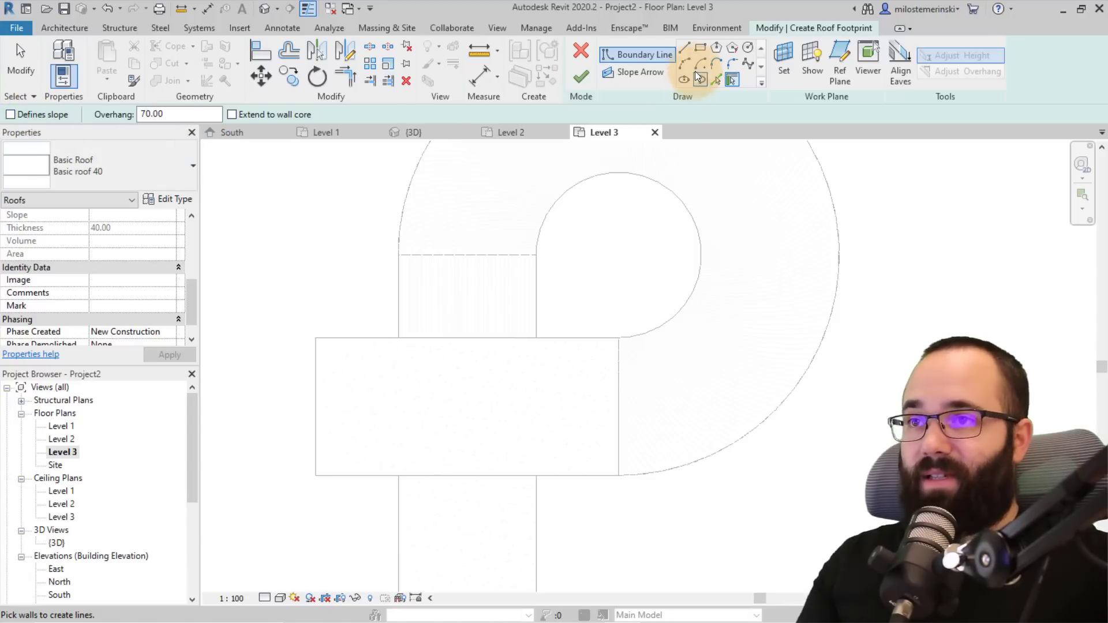
click(700, 48)
click(618, 337)
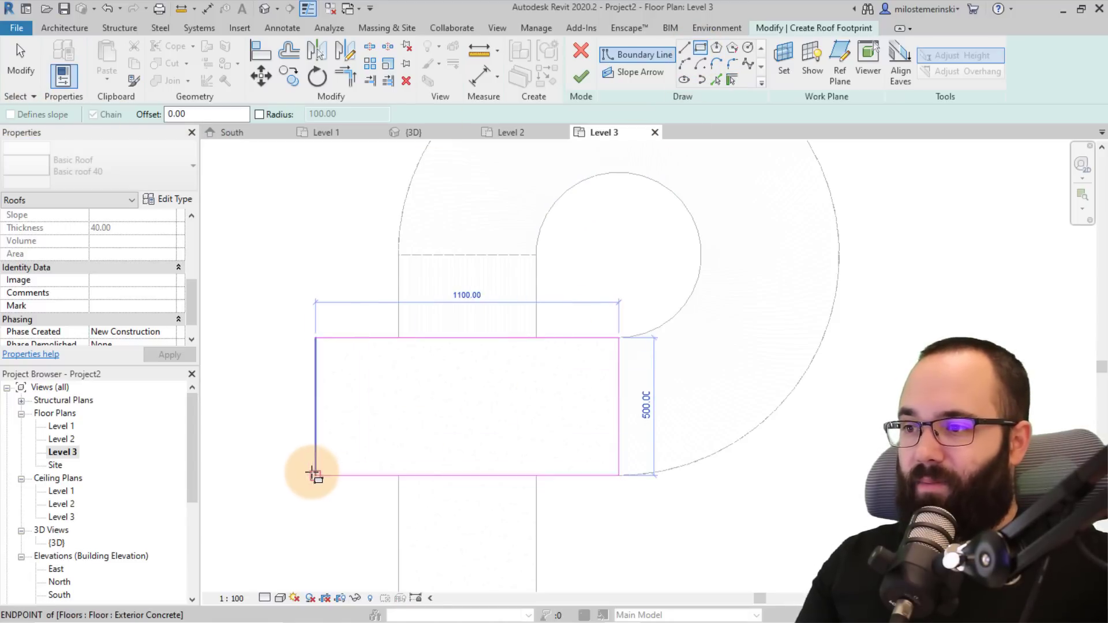
click(315, 475)
click(429, 134)
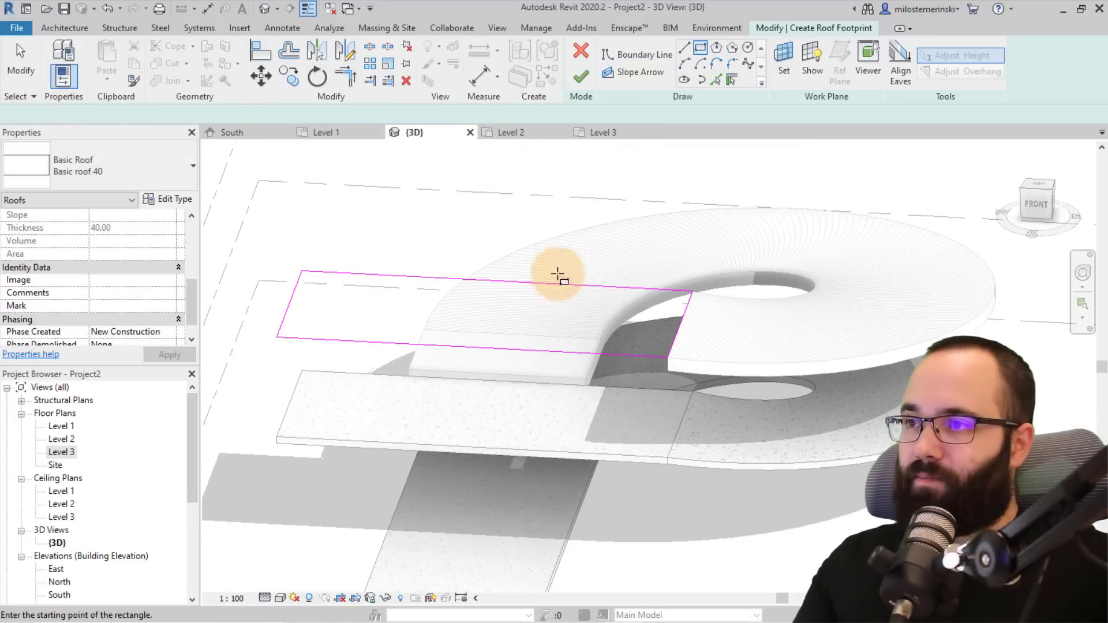
shift+middle_drag(557, 273, 707, 297)
click(579, 77)
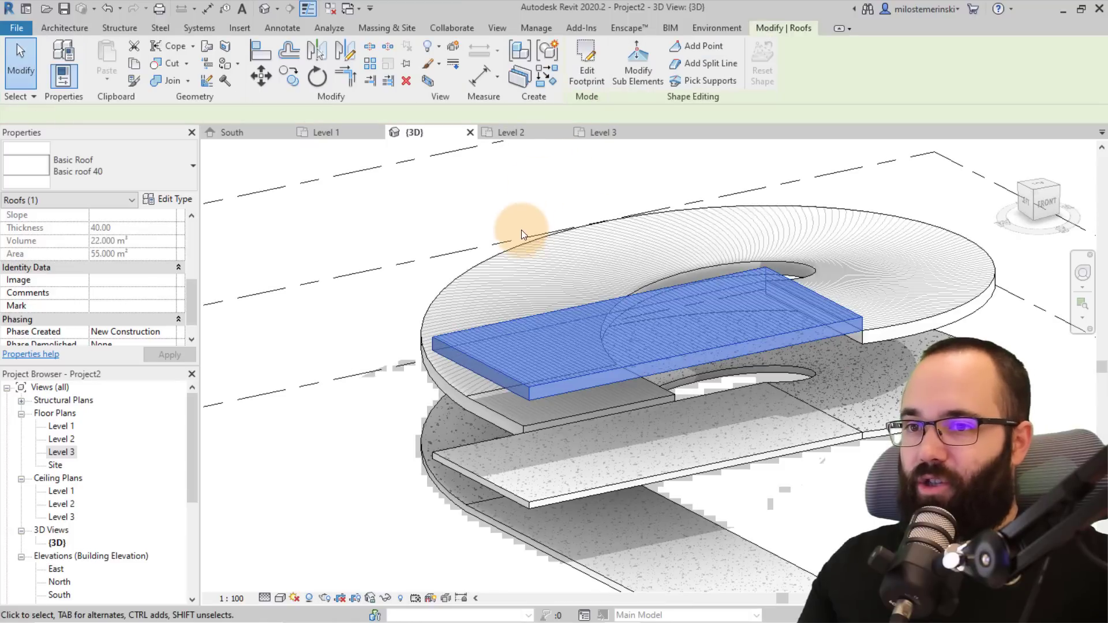
Step: Set the new rectangular landing roof's base offset from Level 3 to -40
scroll(157, 258, up, 3)
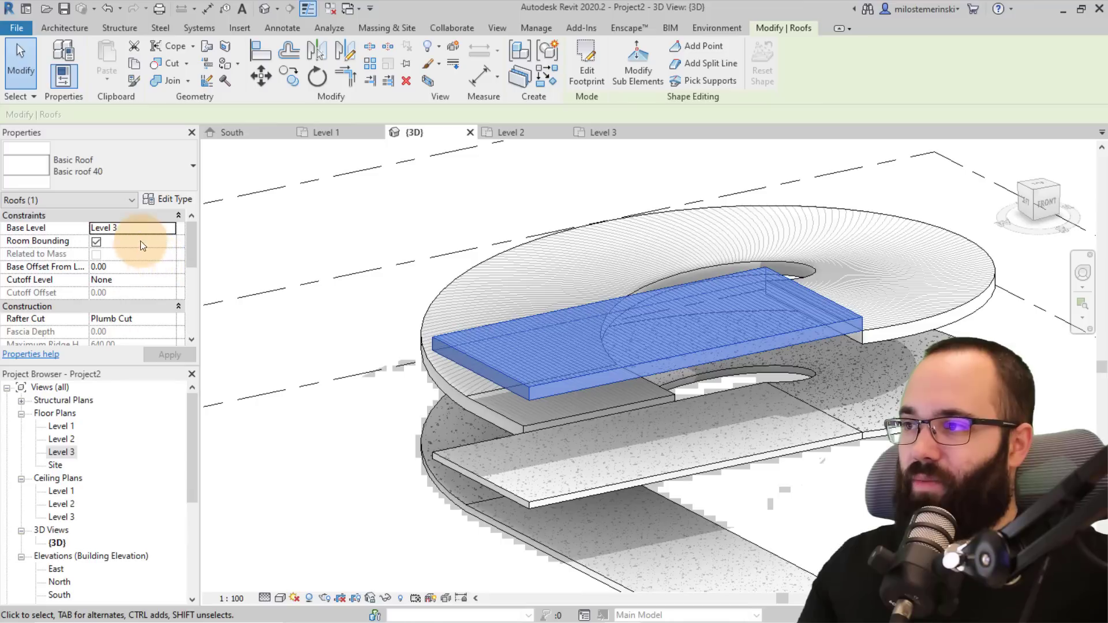
click(166, 265)
text(-40.00)
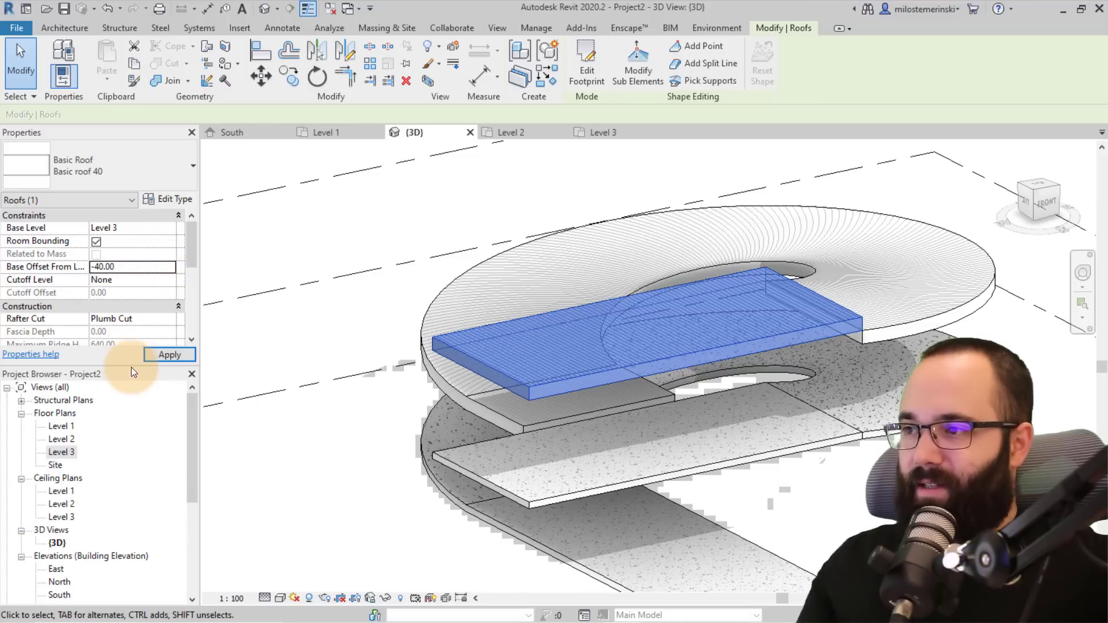
click(169, 354)
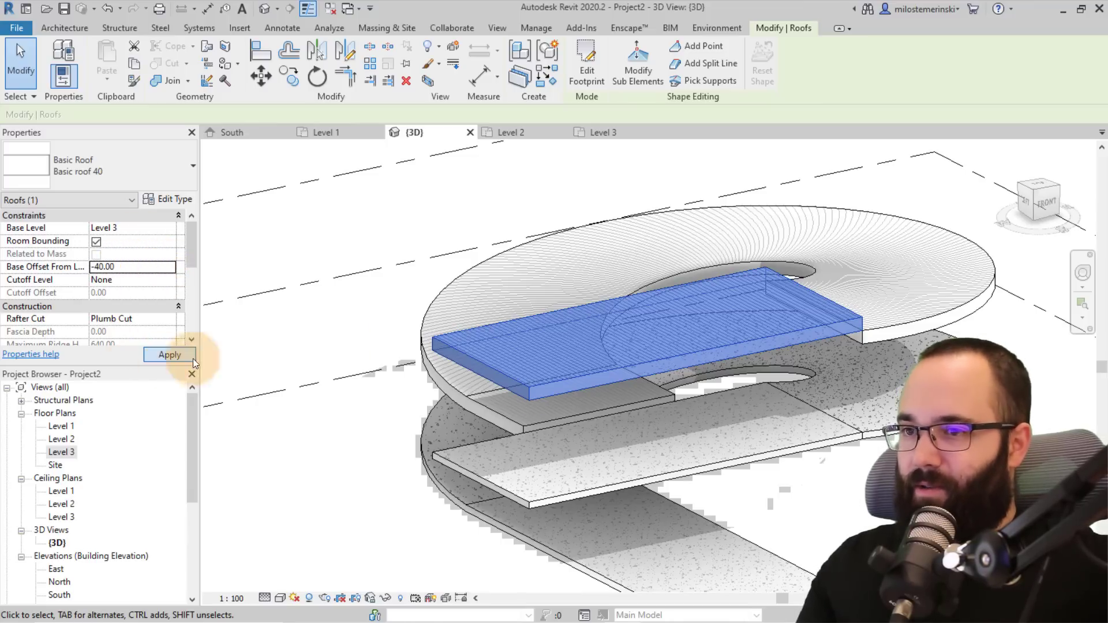
Step: In the Level 2 floor plan, create a roof similar to the curved one, sketching a rectangle over the straight ramp run beyond the landing
shift+middle_drag(692, 289, 707, 341)
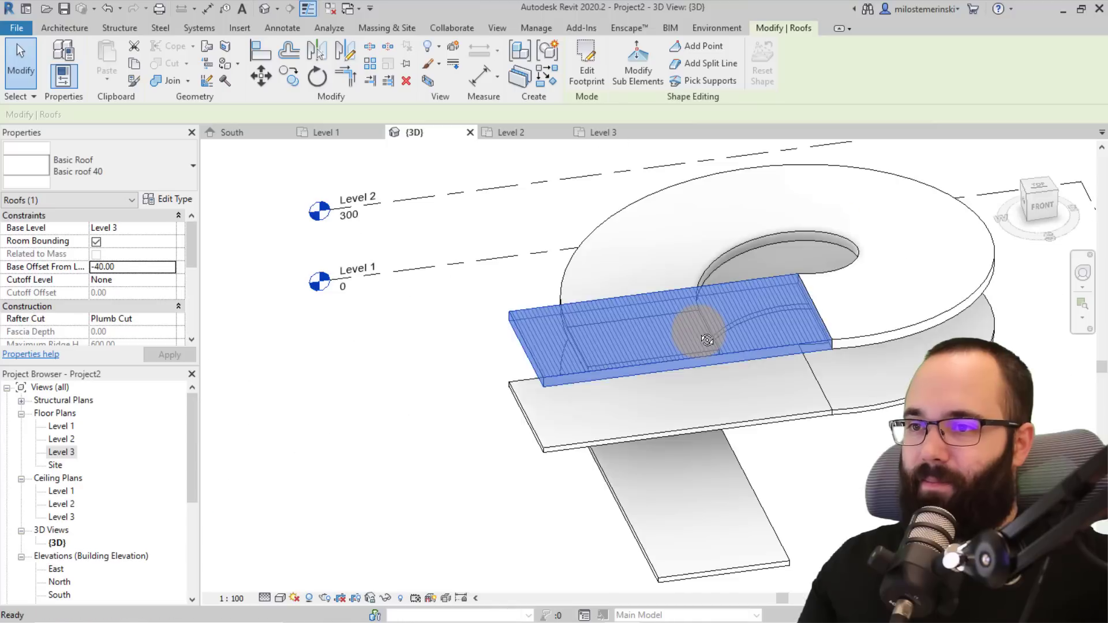
click(551, 249)
shift+middle_drag(550, 249, 633, 375)
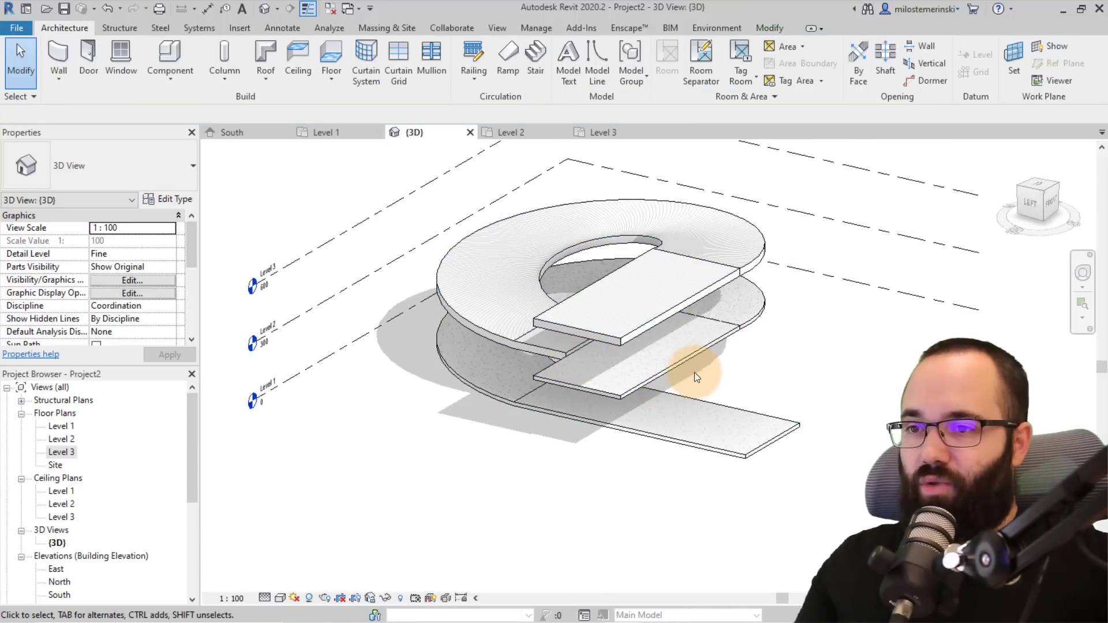
click(521, 135)
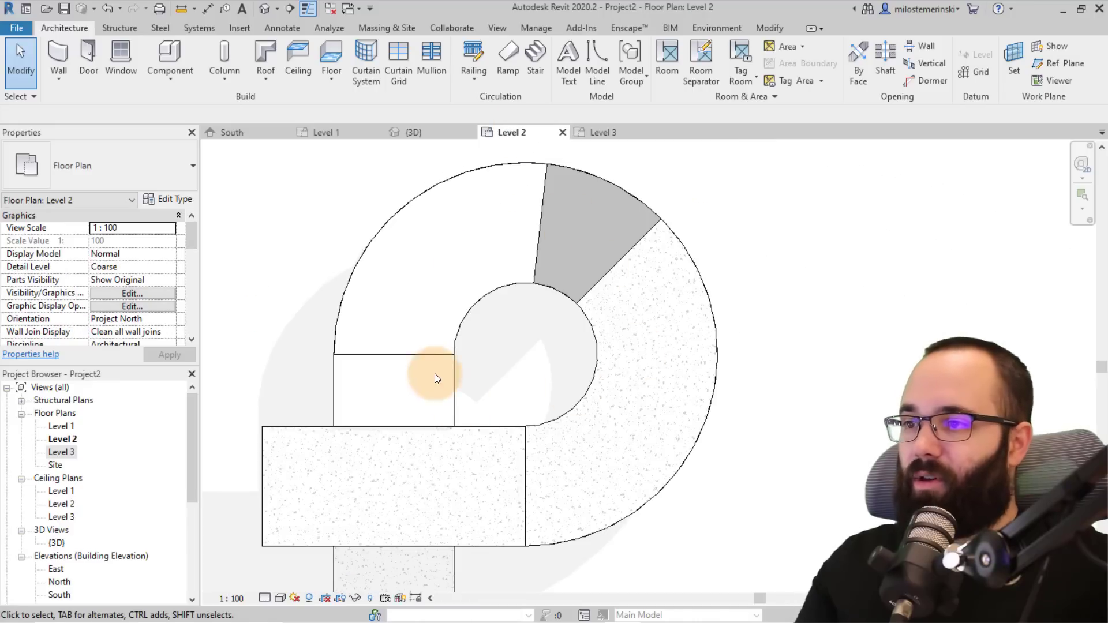
click(589, 281)
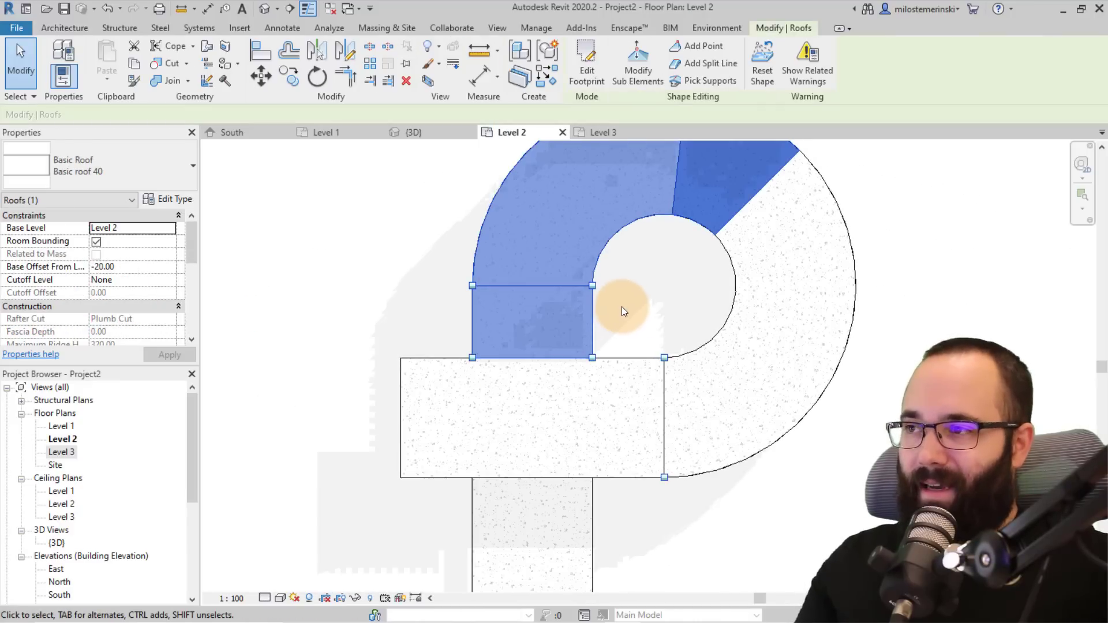
right_click(390, 248)
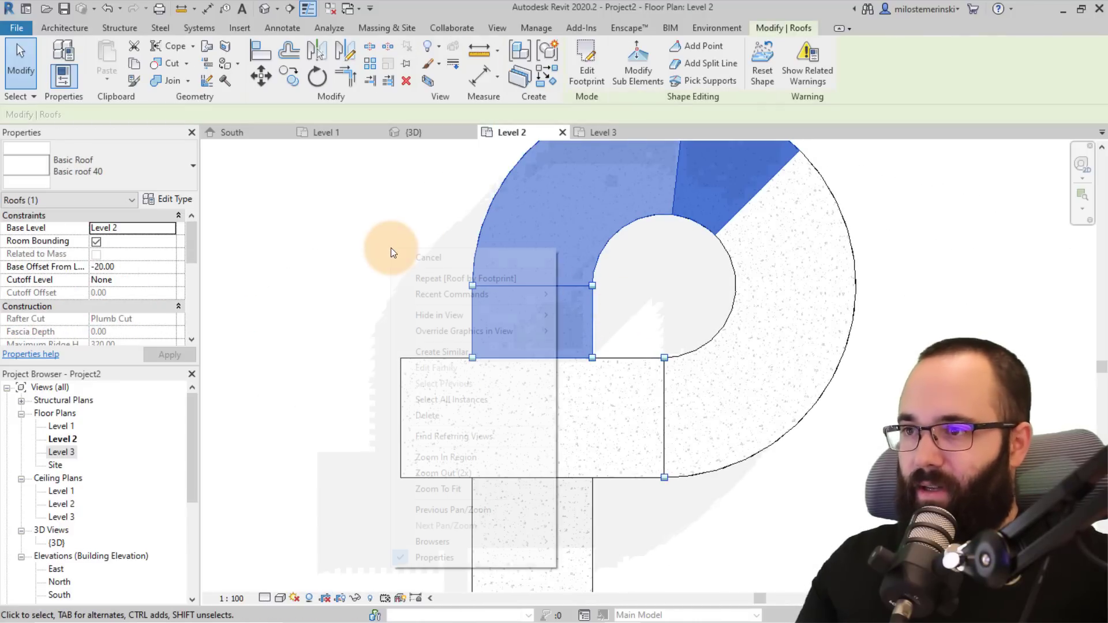
click(466, 352)
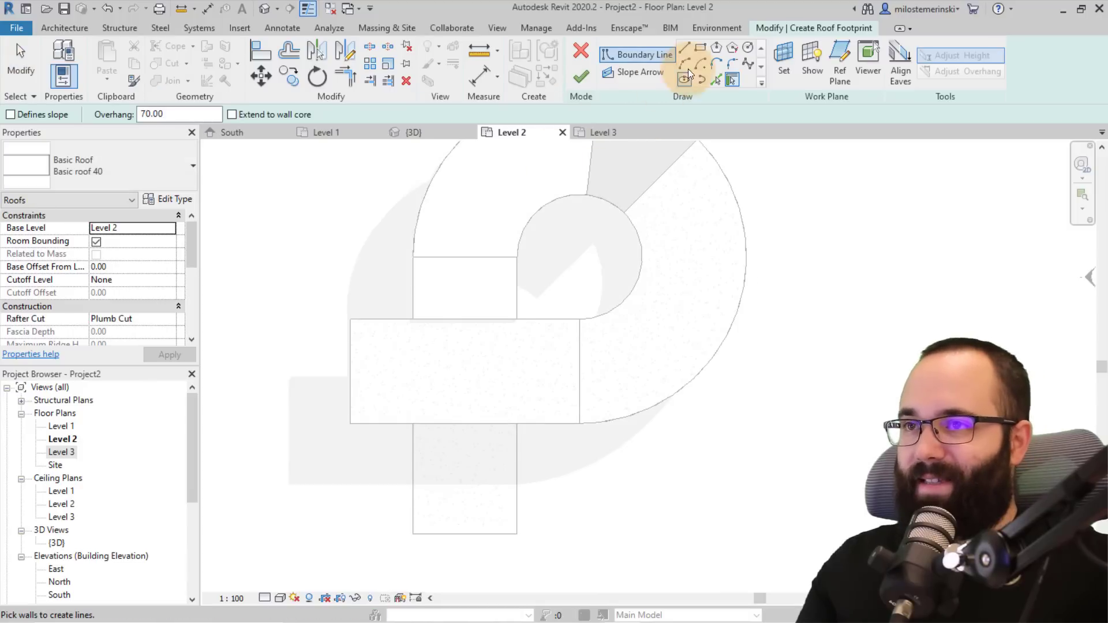
click(700, 48)
click(413, 424)
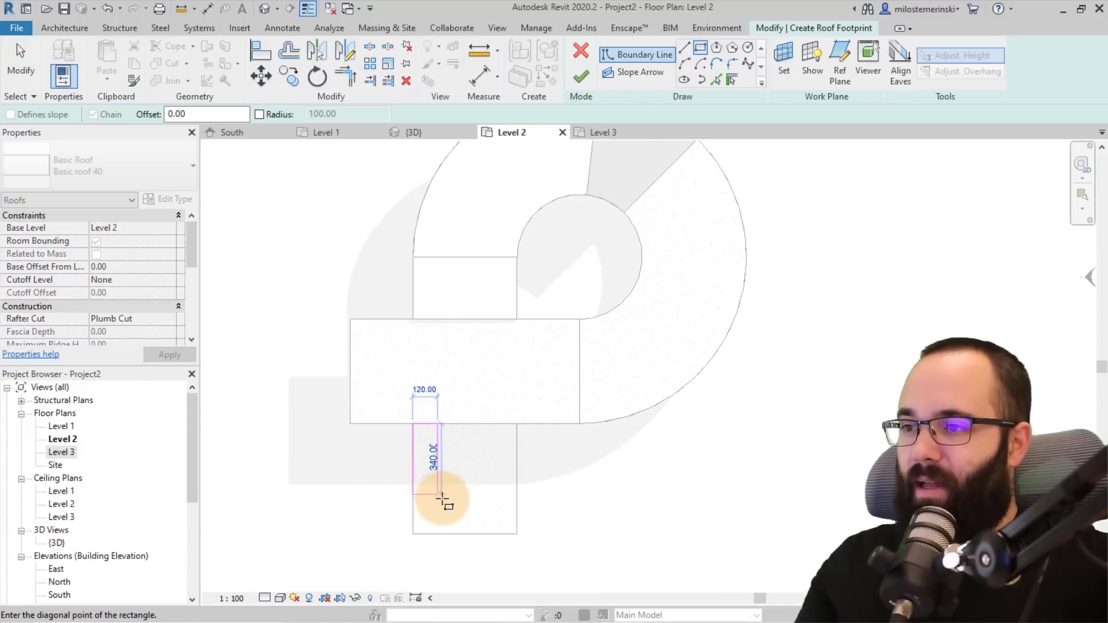
click(515, 531)
Step: Adjust the left boundary line of the rectangular roof sketch at the ramp's edge and finish the footprint
scroll(375, 447, up, 4)
key(Escape)
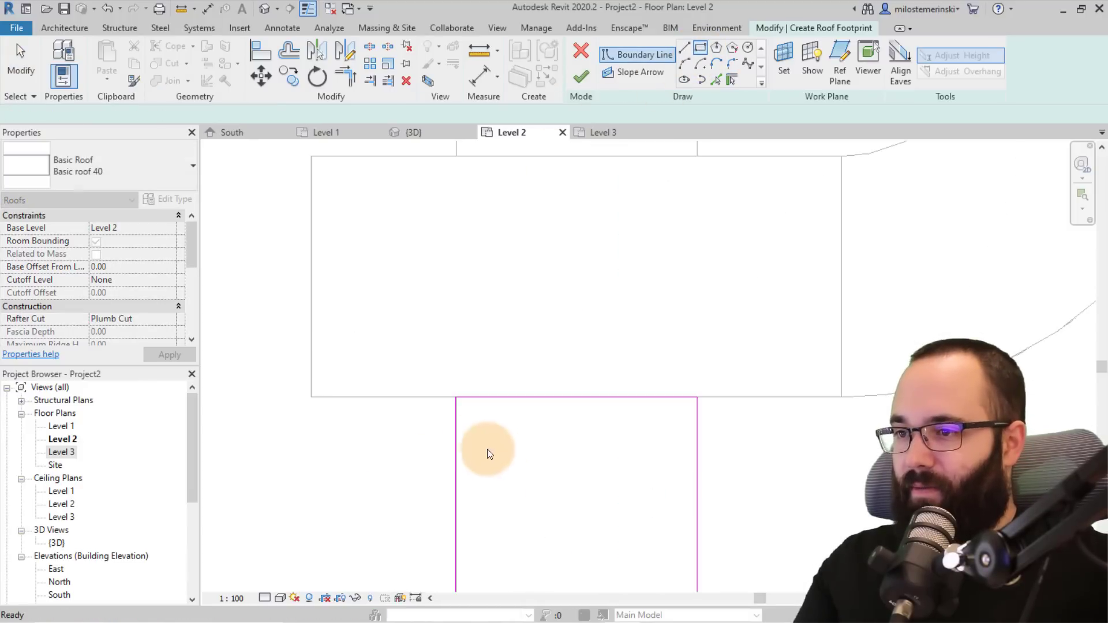
scroll(455, 429, up, 6)
click(455, 419)
drag(454, 420, 460, 420)
scroll(516, 338, down, 7)
mouse_move(650, 415)
middle_down()
mouse_move(497, 332)
mouse_move(541, 371)
mouse_move(540, 357)
middle_up()
click(579, 75)
Step: In the 3D view, set the new rectangular roof's base offset from Level 2 to -20
click(440, 130)
scroll(678, 380, up, 4)
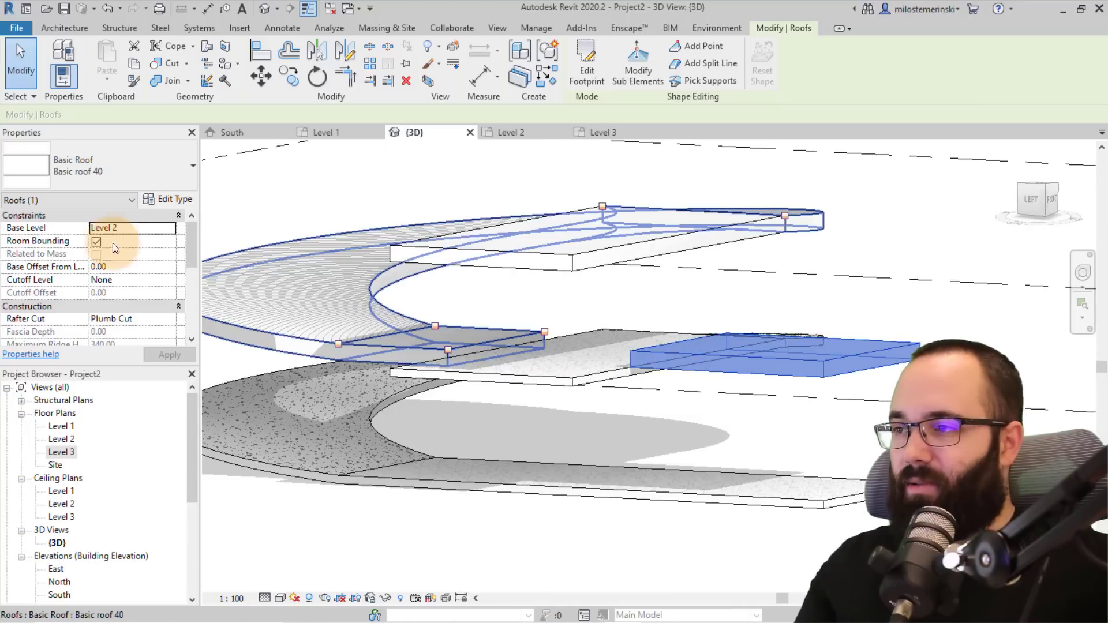
click(132, 266)
text(-20.00)
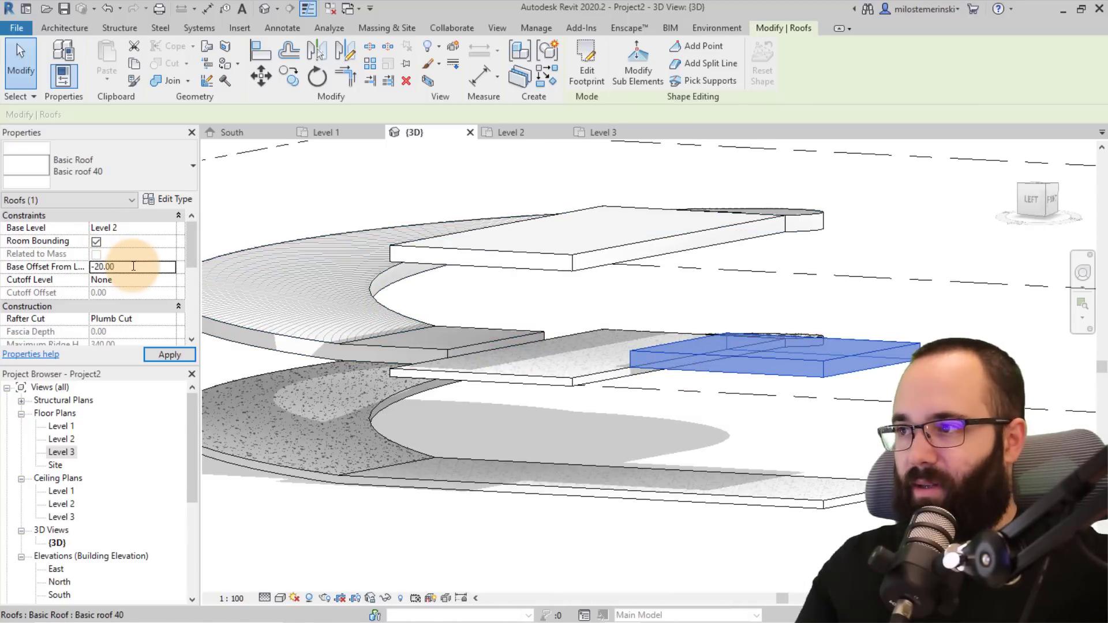
click(156, 354)
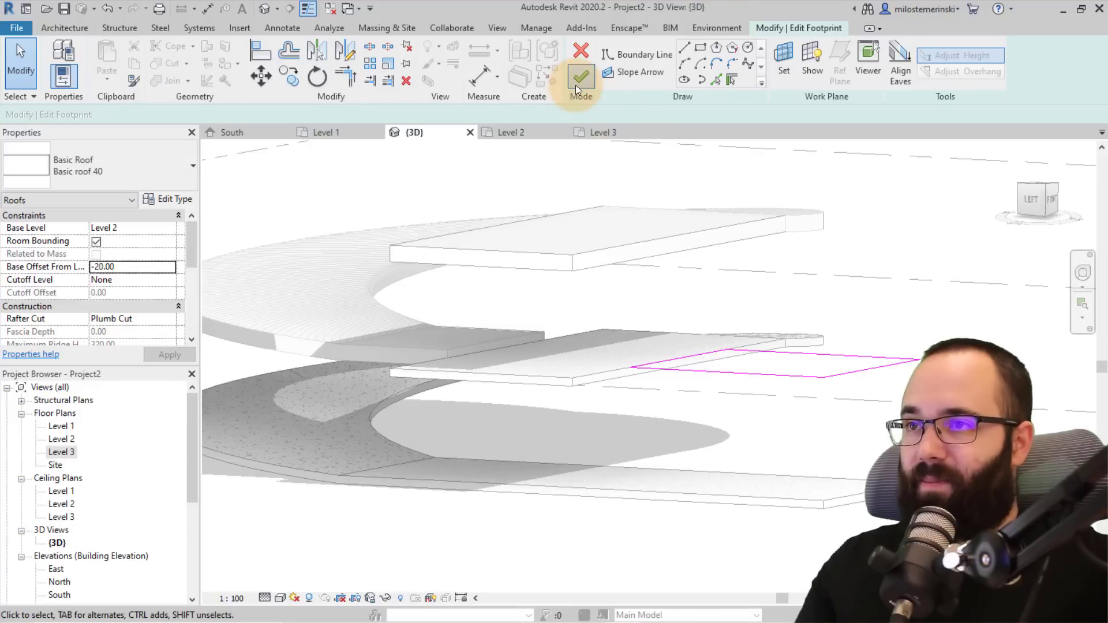
click(580, 77)
Step: Examine the stacked ramp model from several angles, with the sloping Level 1 concrete floor highlighted
shift+middle_drag(487, 207, 277, 247)
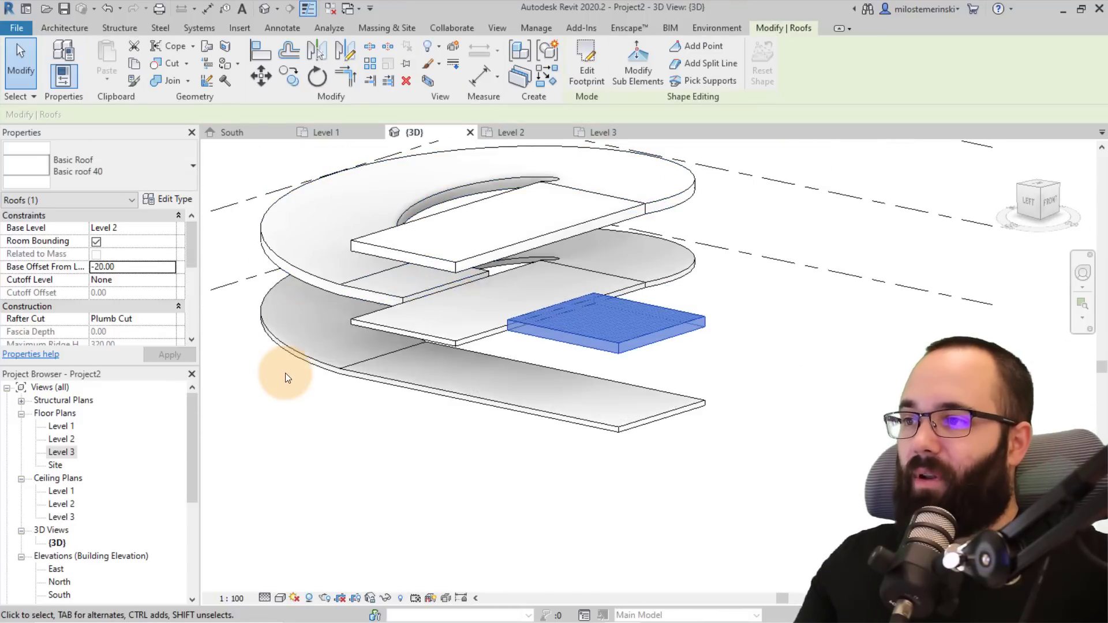
click(285, 373)
mouse_move(287, 390)
shift+middle_down()
mouse_move(317, 395)
mouse_move(324, 424)
mouse_move(369, 440)
shift+middle_up()
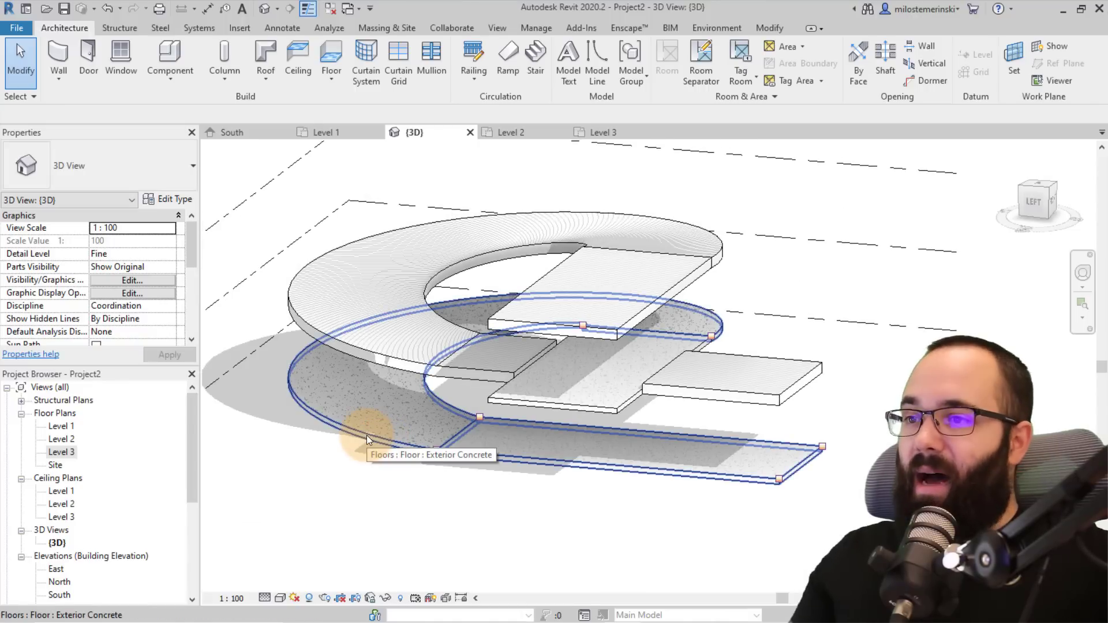
click(367, 438)
shift+middle_drag(458, 525, 504, 537)
shift+middle_drag(630, 522, 369, 450)
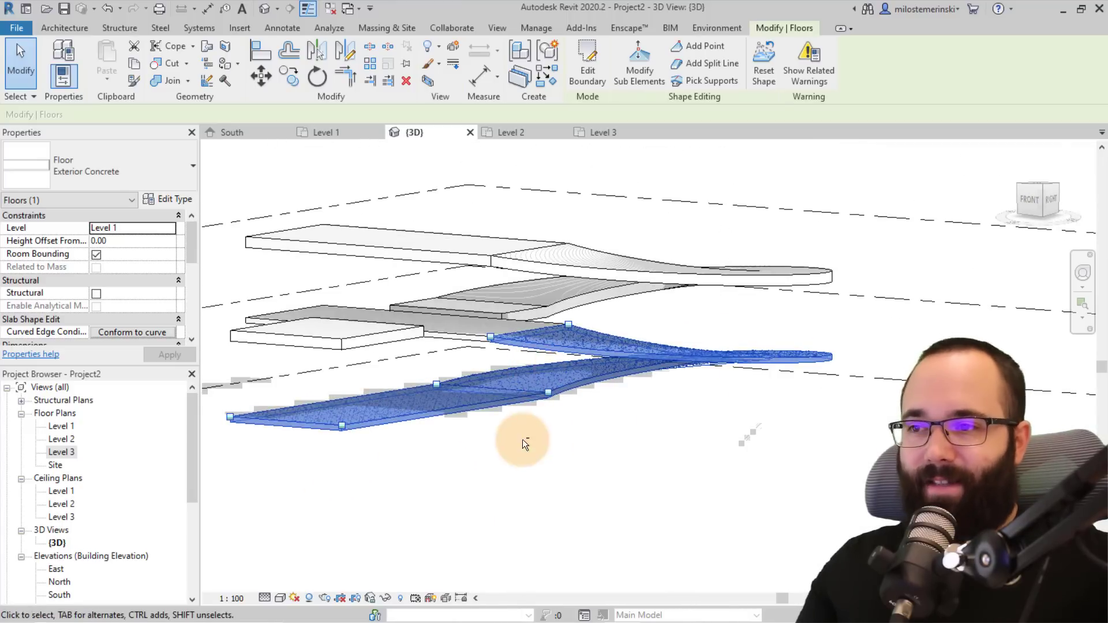
shift+middle_drag(514, 440, 510, 413)
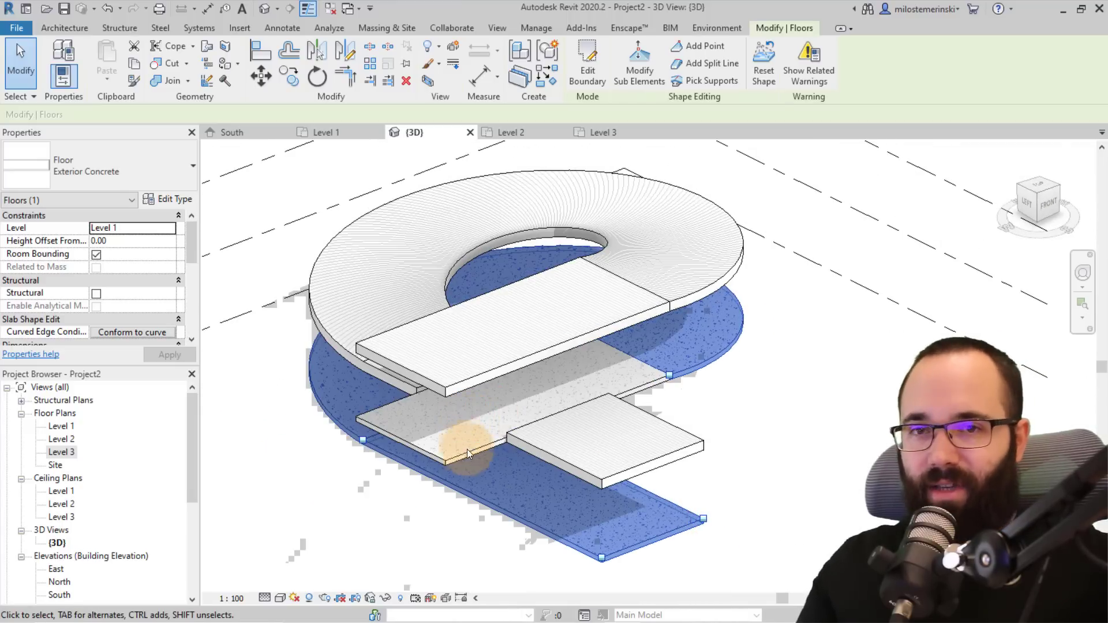
shift+middle_drag(621, 530, 443, 398)
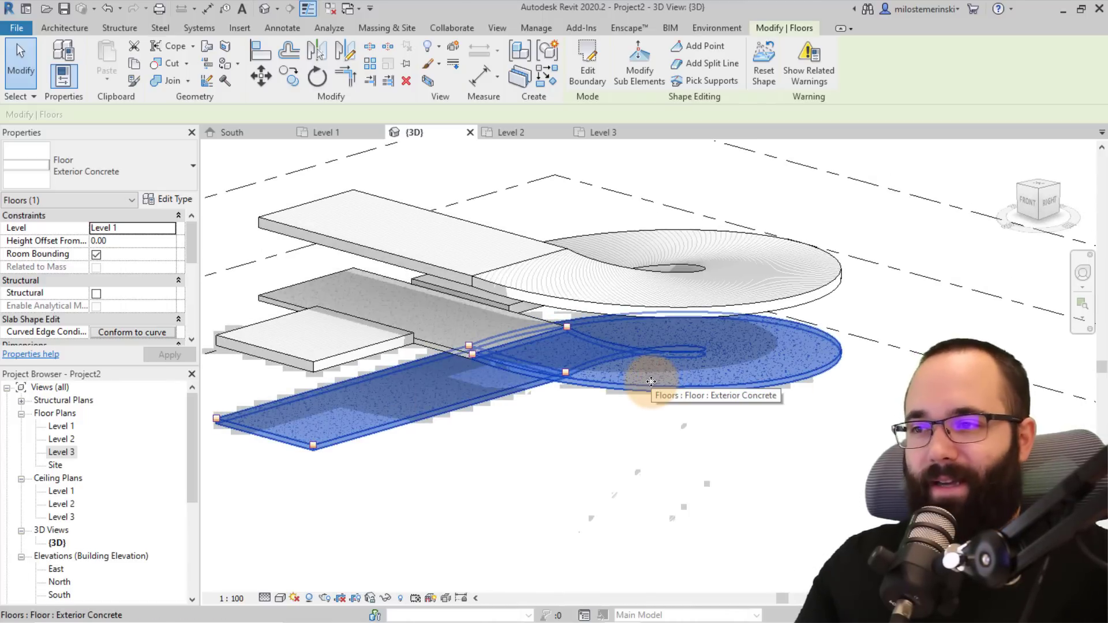
shift+middle_drag(650, 381, 694, 448)
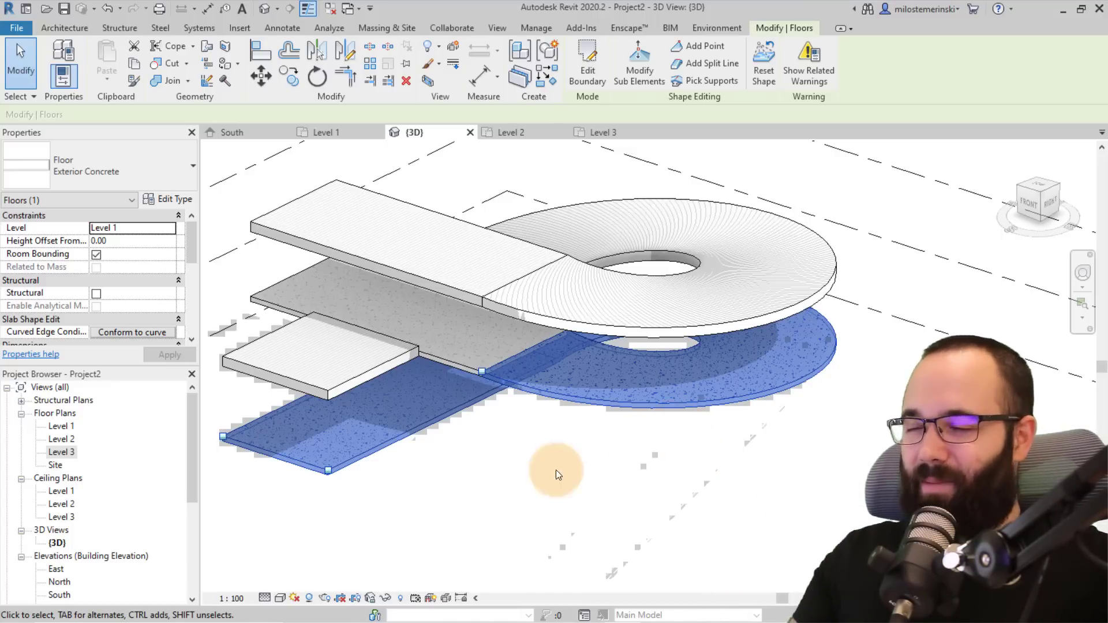
shift+middle_drag(555, 470, 712, 524)
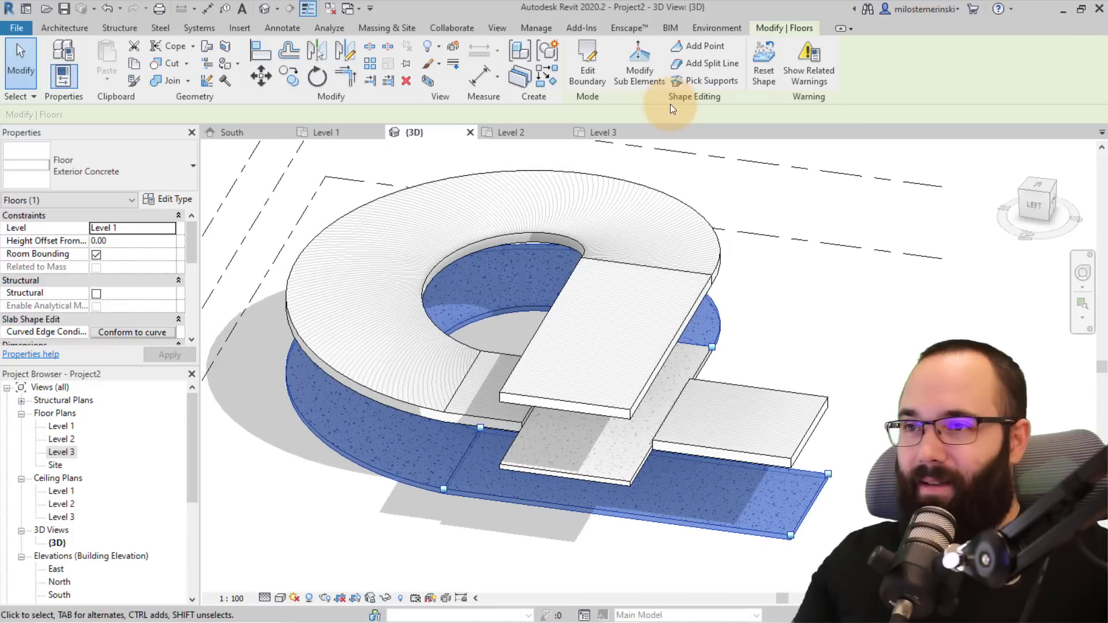
shift+middle_drag(473, 443, 571, 409)
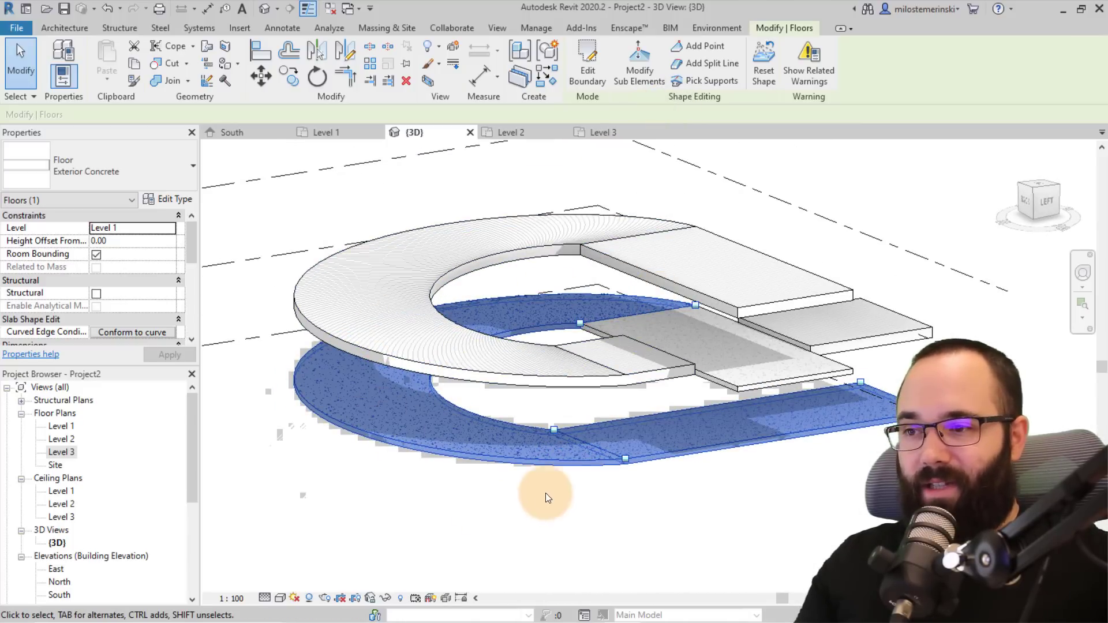
Step: Compare the curved floor and roof slabs with the landings from the front, side and above in the 3D view
click(598, 504)
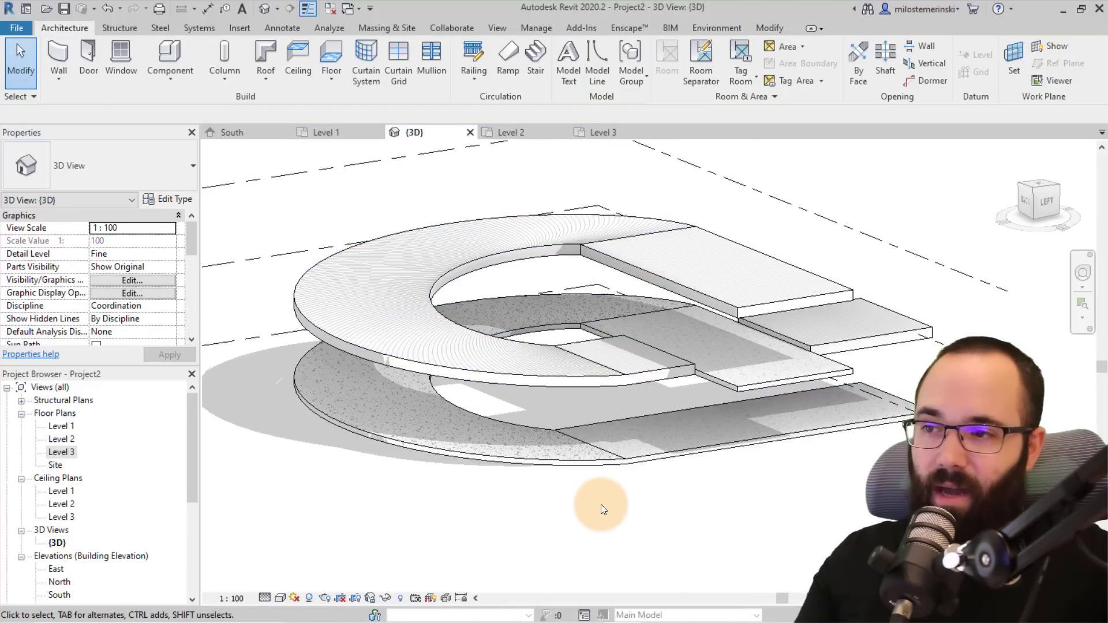
click(531, 470)
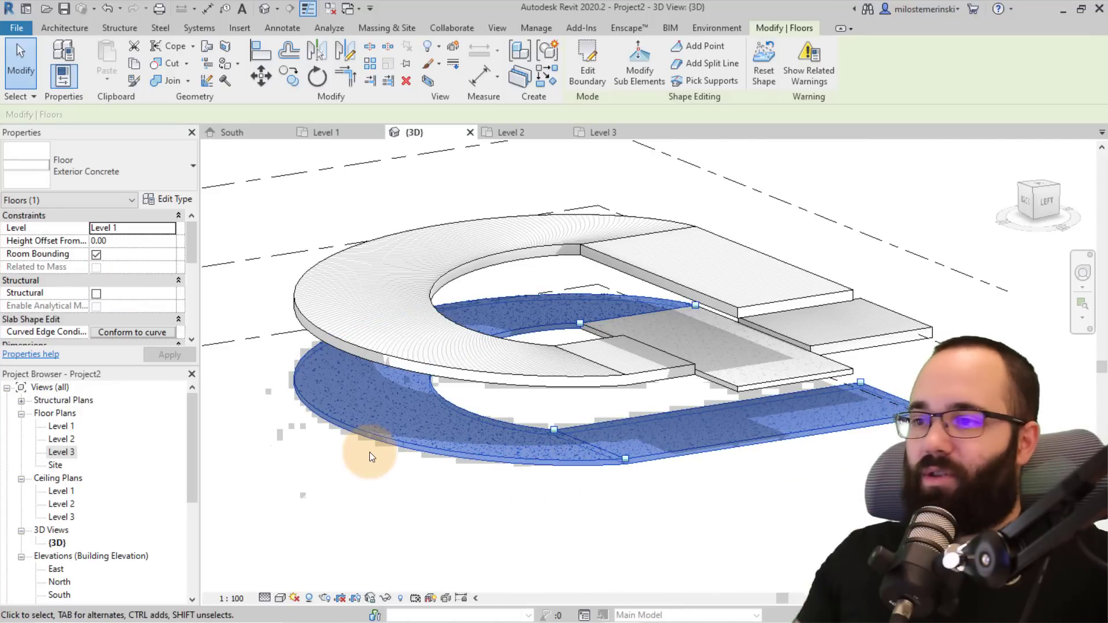
click(745, 475)
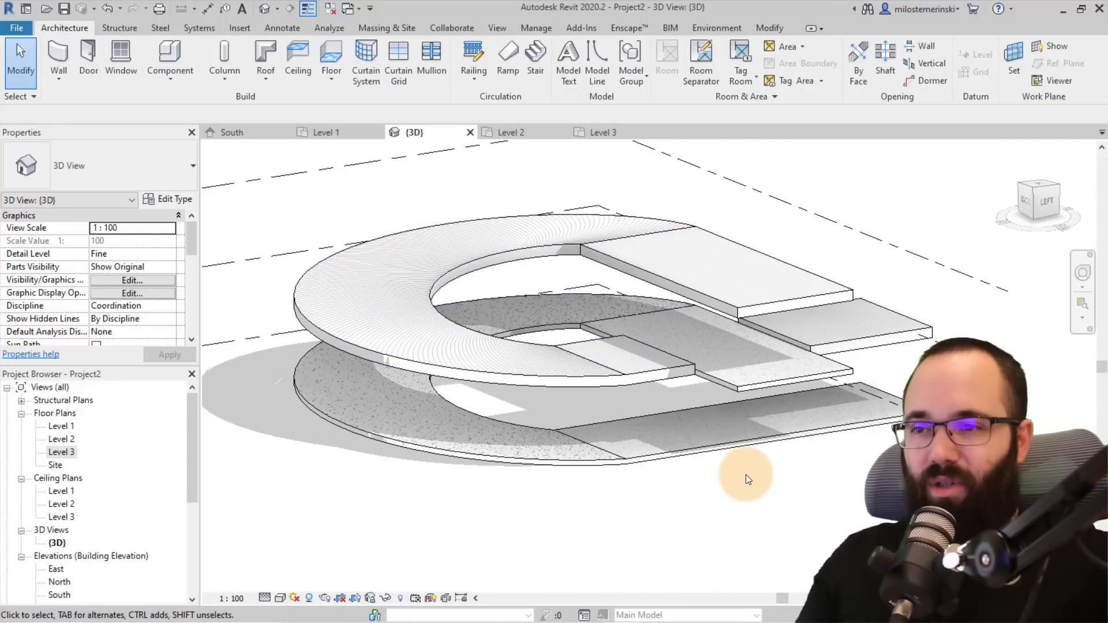
mouse_move(786, 484)
shift+middle_down()
mouse_move(610, 494)
mouse_move(655, 485)
mouse_move(687, 513)
mouse_move(779, 477)
mouse_move(808, 485)
mouse_move(734, 494)
mouse_move(844, 498)
mouse_move(820, 411)
mouse_move(680, 445)
mouse_move(545, 426)
shift+middle_up()
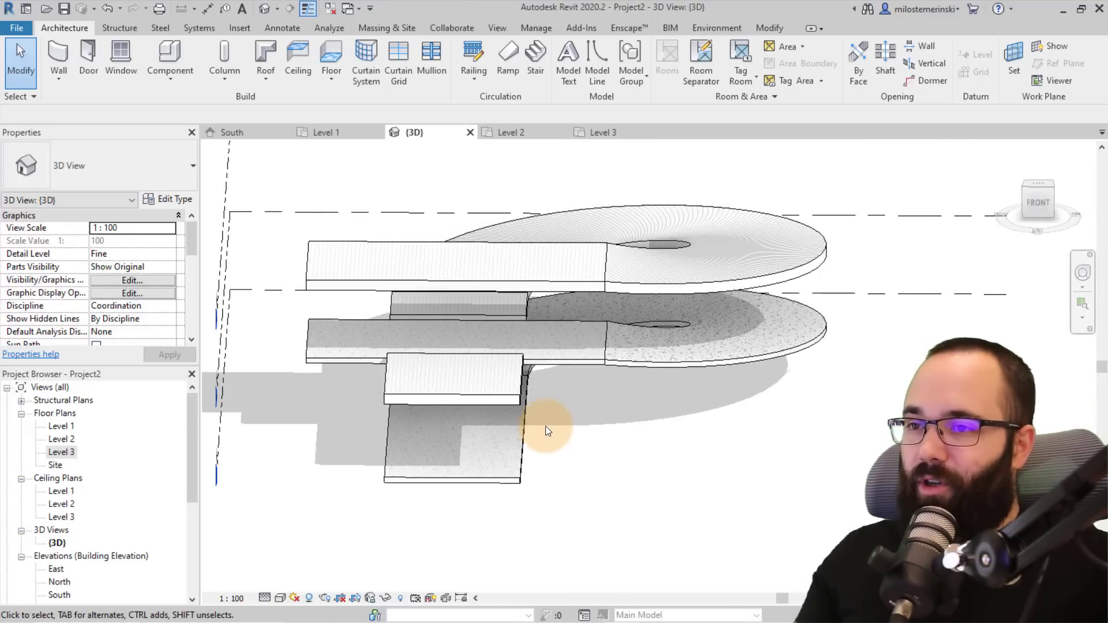
click(486, 379)
mouse_move(488, 445)
shift+middle_down()
mouse_move(680, 371)
mouse_move(560, 374)
mouse_move(589, 437)
mouse_move(428, 519)
mouse_move(496, 507)
shift+middle_up()
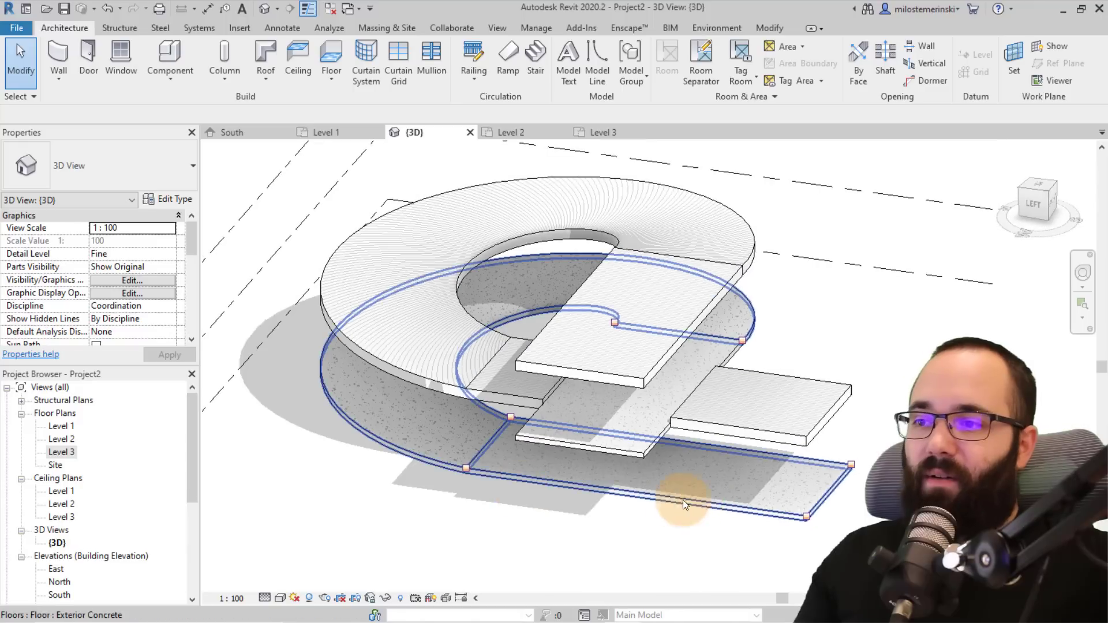
click(397, 467)
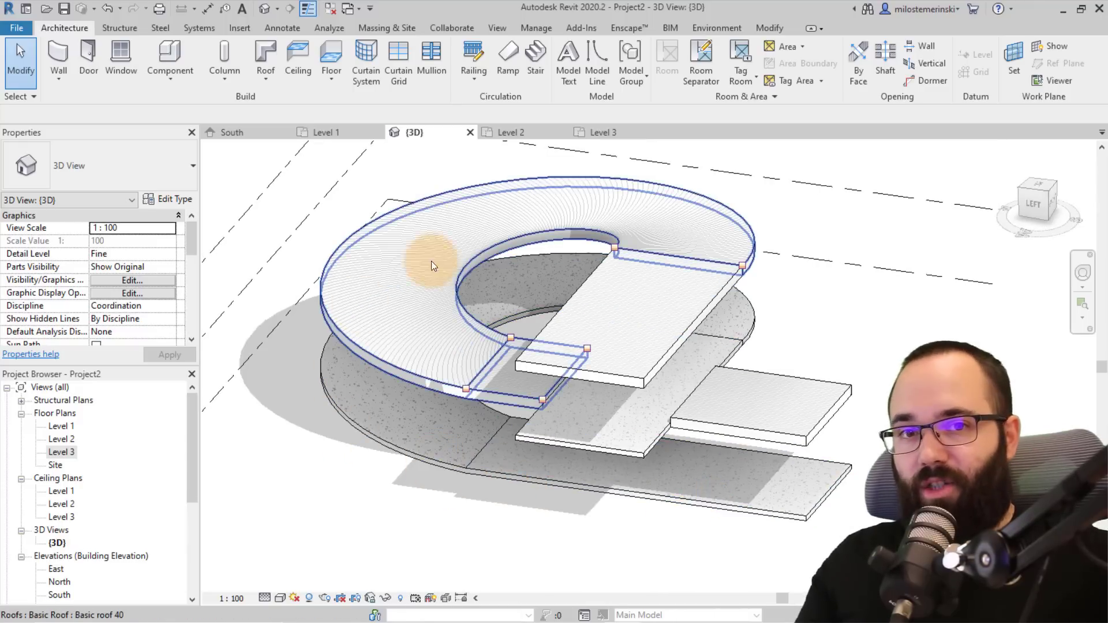
shift+middle_drag(720, 433, 538, 306)
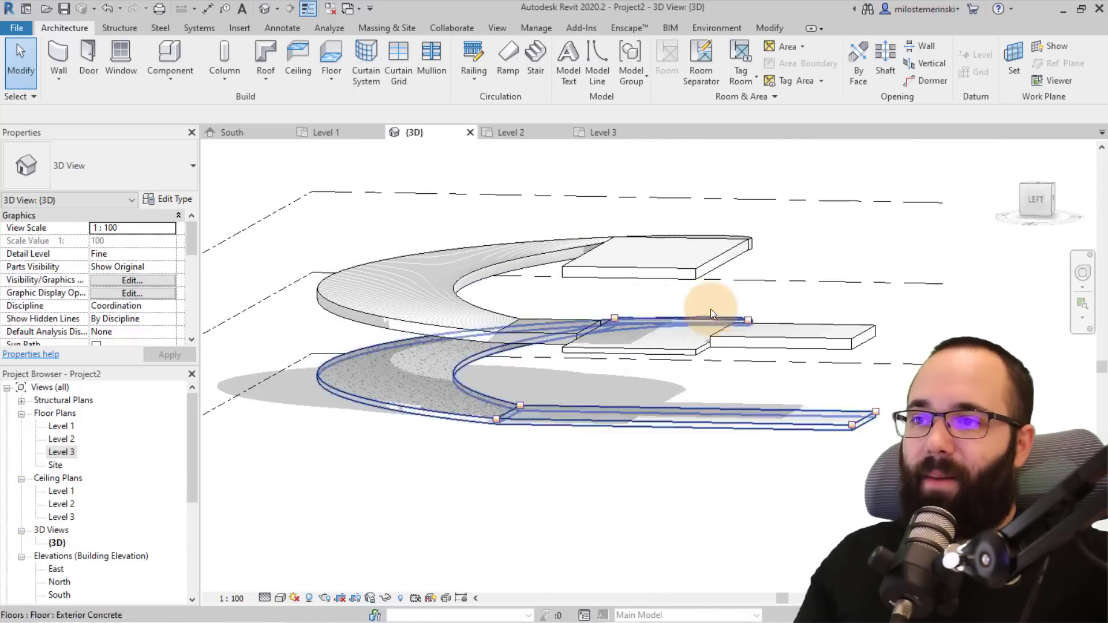
shift+middle_drag(791, 289, 606, 404)
Step: In the Level 1 floor plan, start an Interior Bearing Wall with location line Finish Face: Exterior, created by picking lines
click(349, 131)
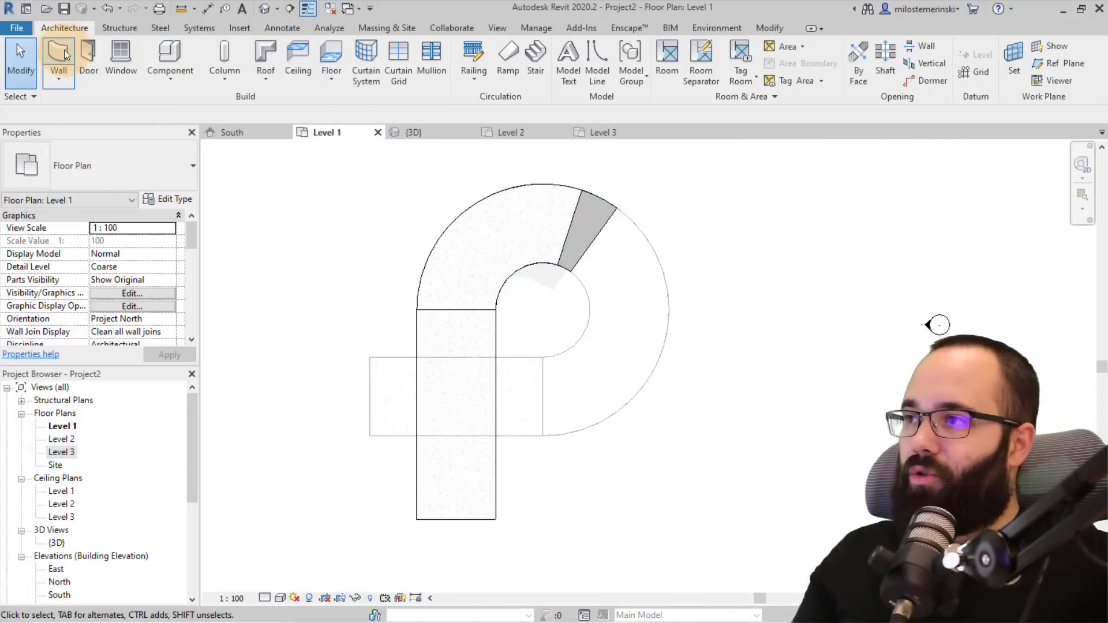
key(w)
key(a)
click(106, 175)
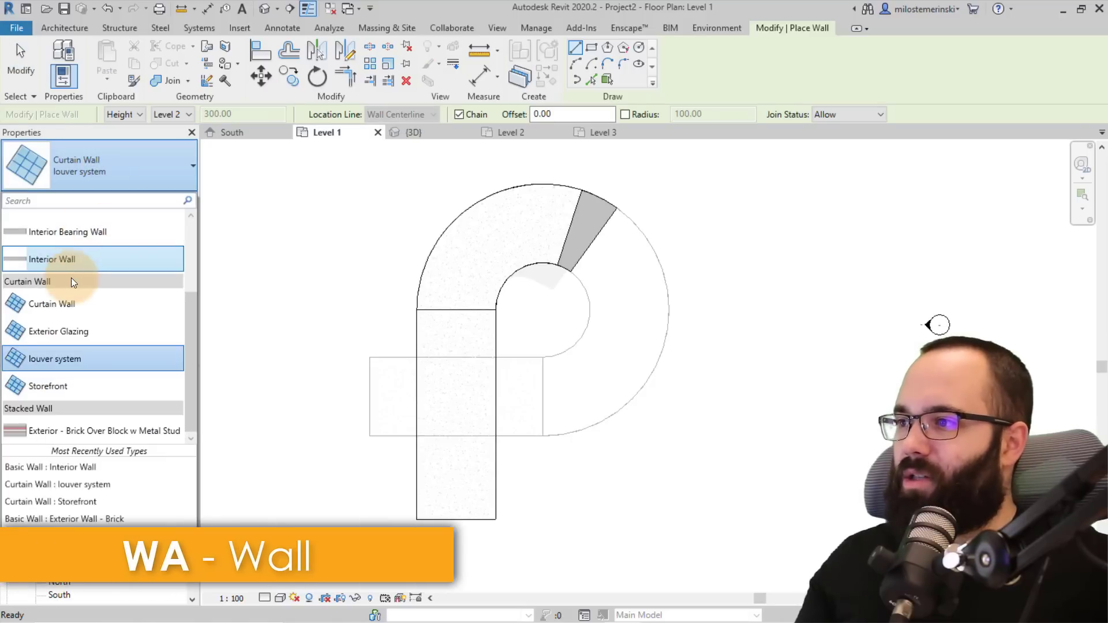
click(46, 231)
scroll(499, 257, up, 2)
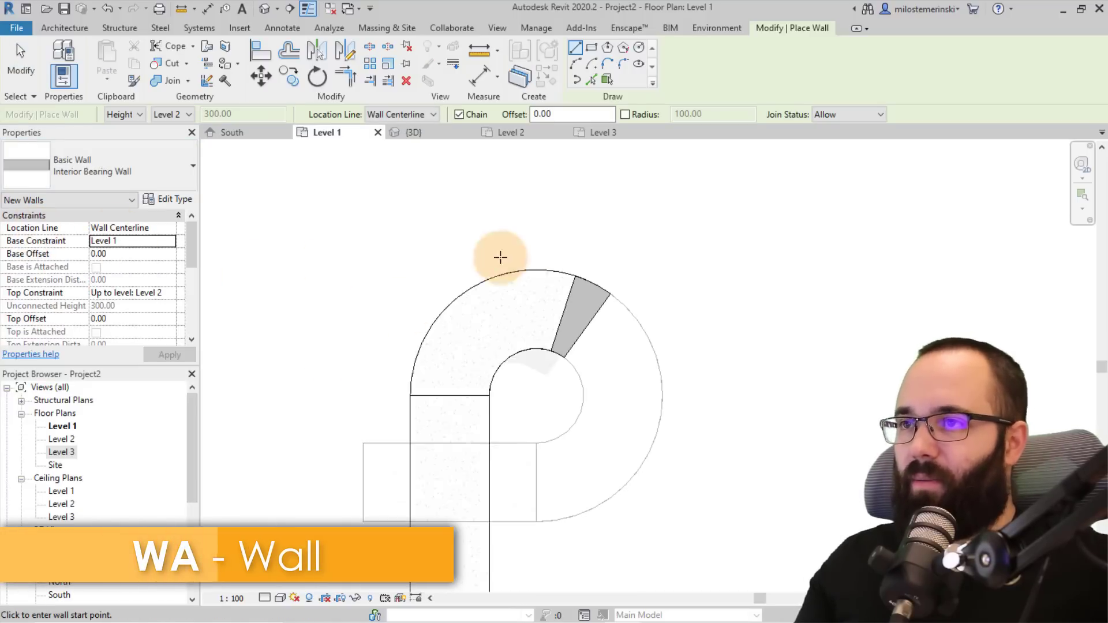
click(403, 113)
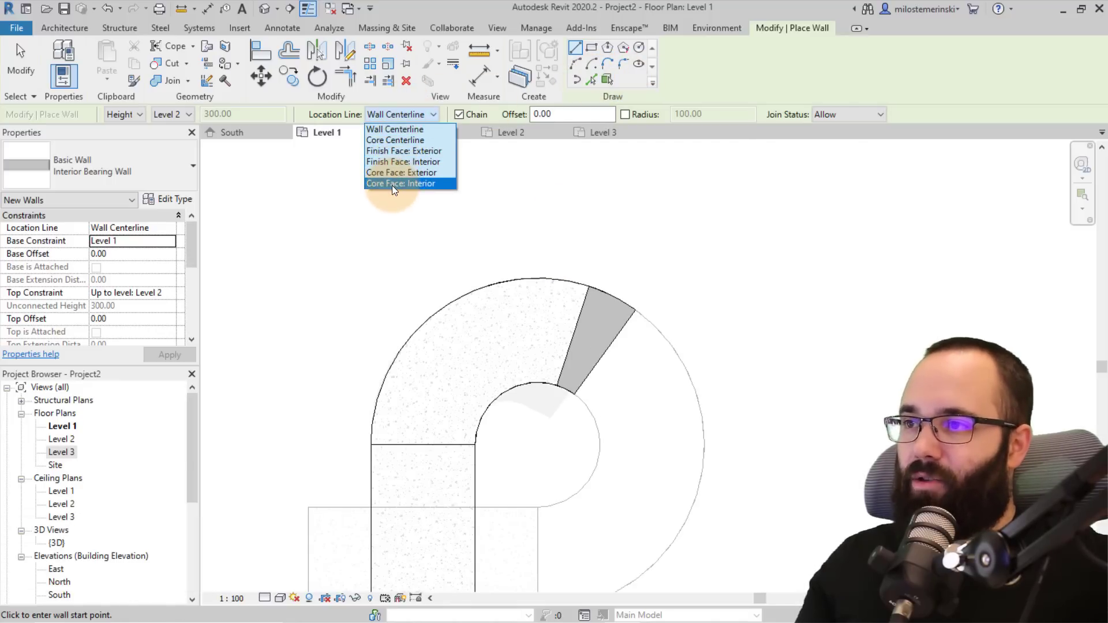
click(380, 152)
click(590, 80)
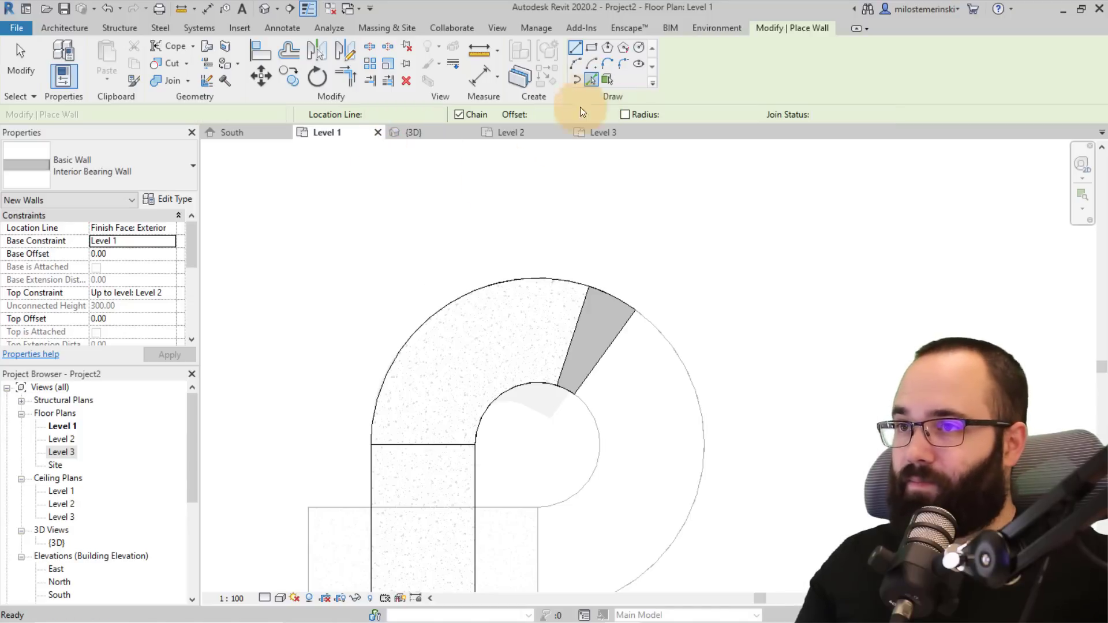
Step: Create walls up to Level 2 along both outer arc edges of the ramp, flip the second wall inward and end the command
click(401, 347)
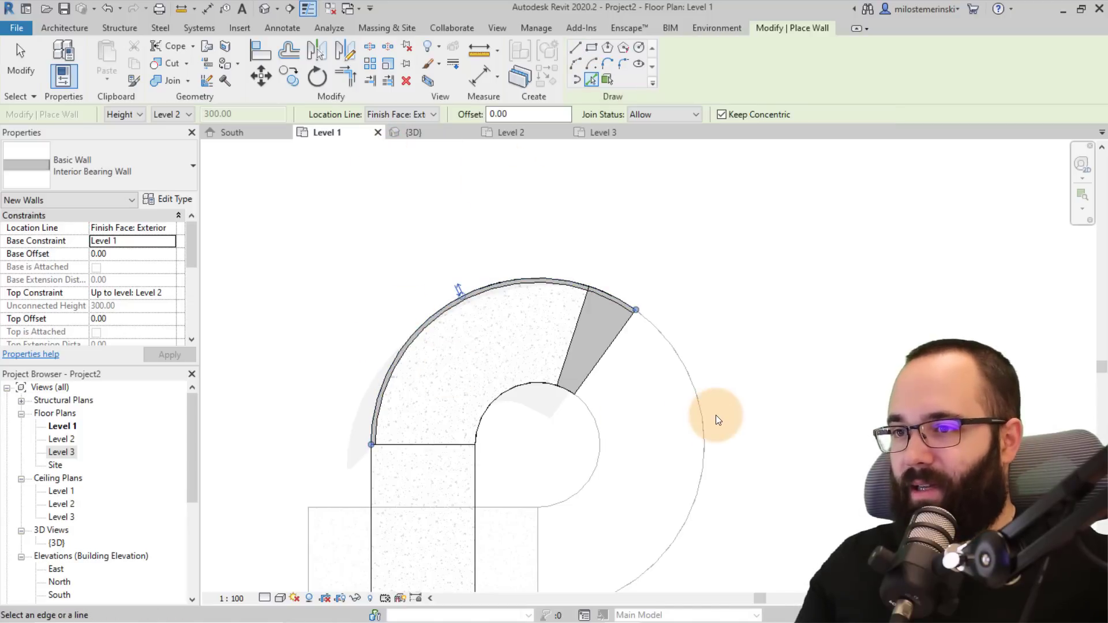
click(699, 408)
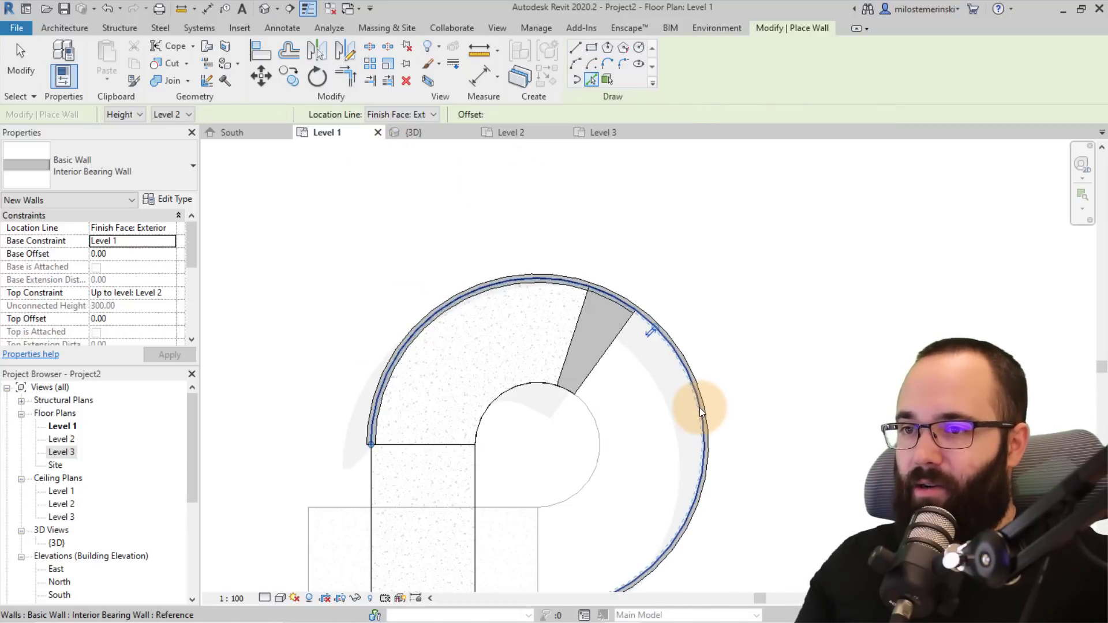
click(652, 331)
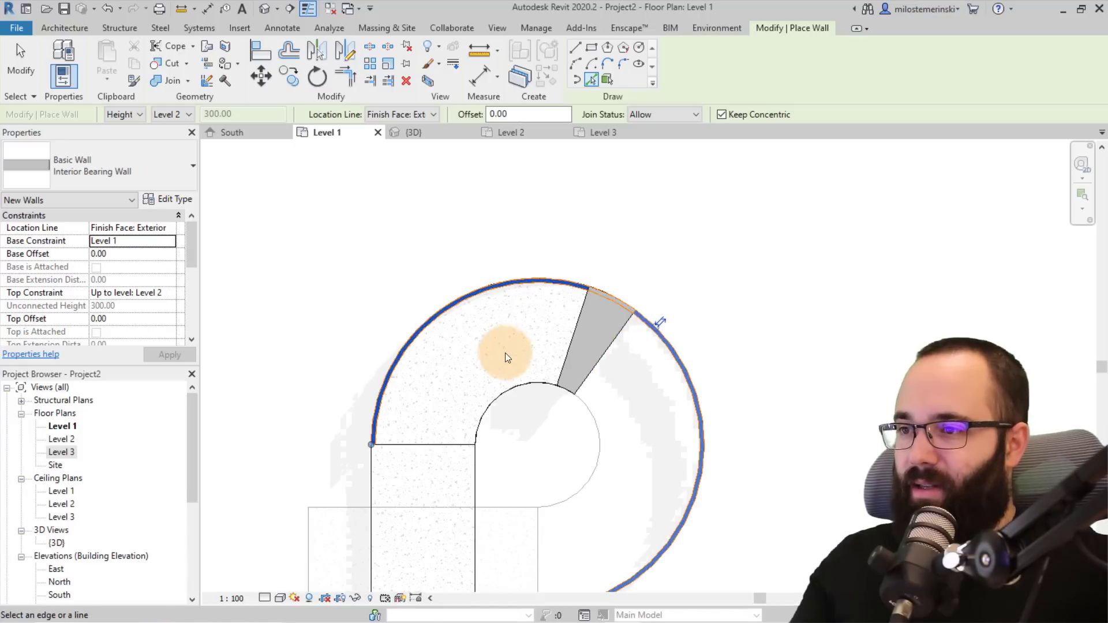
key(Escape)
key(Escape)
drag(312, 220, 651, 490)
click(597, 447)
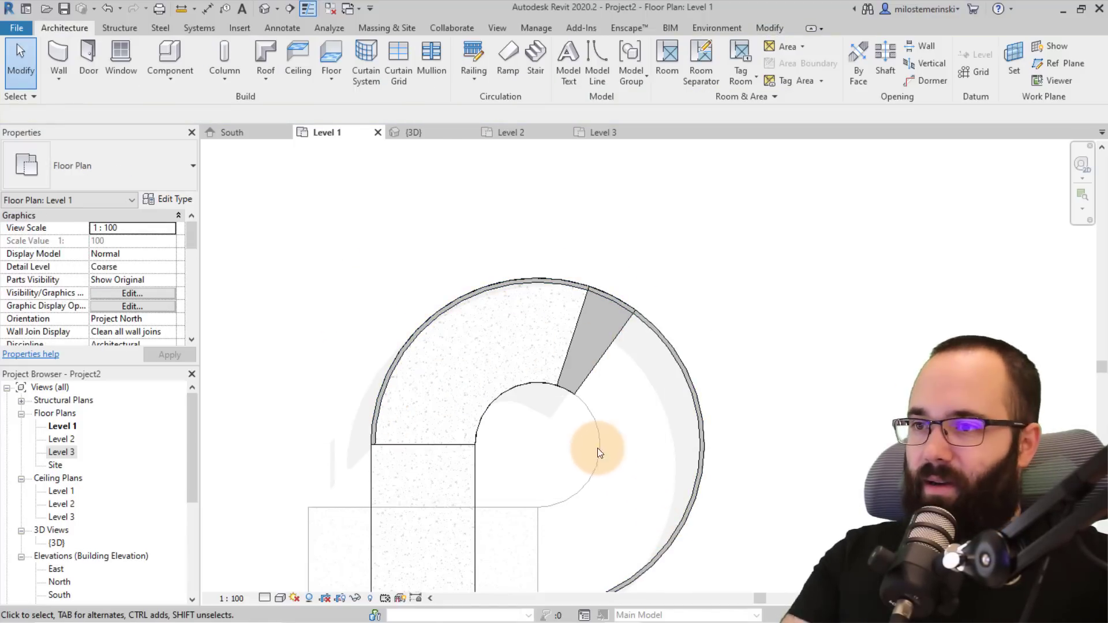
Step: In the Level 1 plan, draw a straight 300-long Interior Bearing Wall from the outer curved wall's lower end to the straight ramp's edge
click(427, 133)
shift+middle_drag(612, 323, 627, 429)
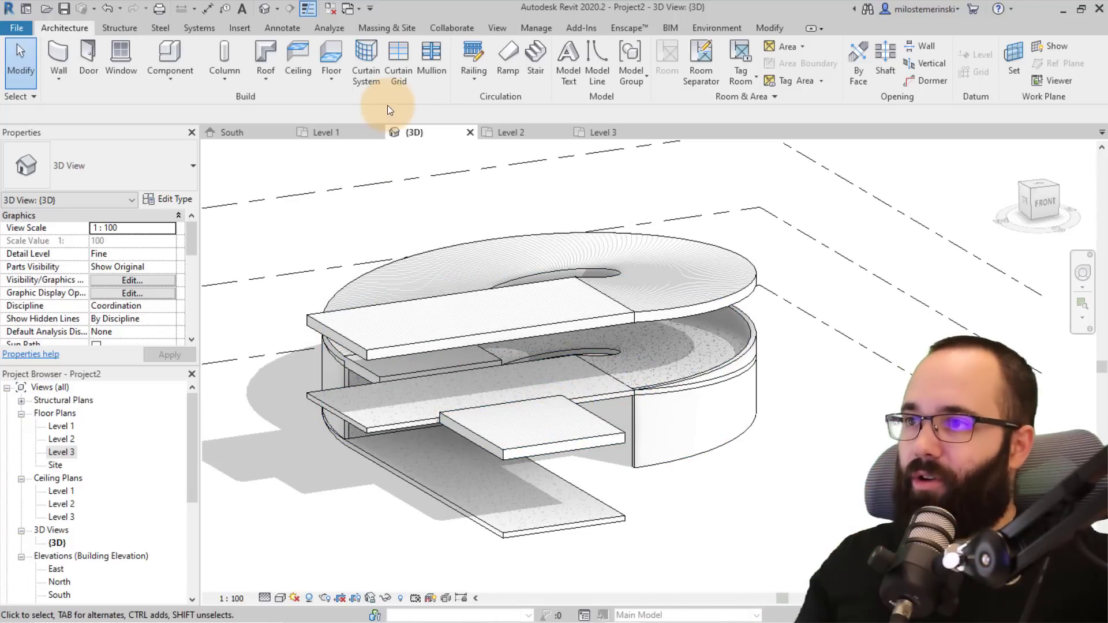
click(322, 132)
scroll(546, 327, up, 5)
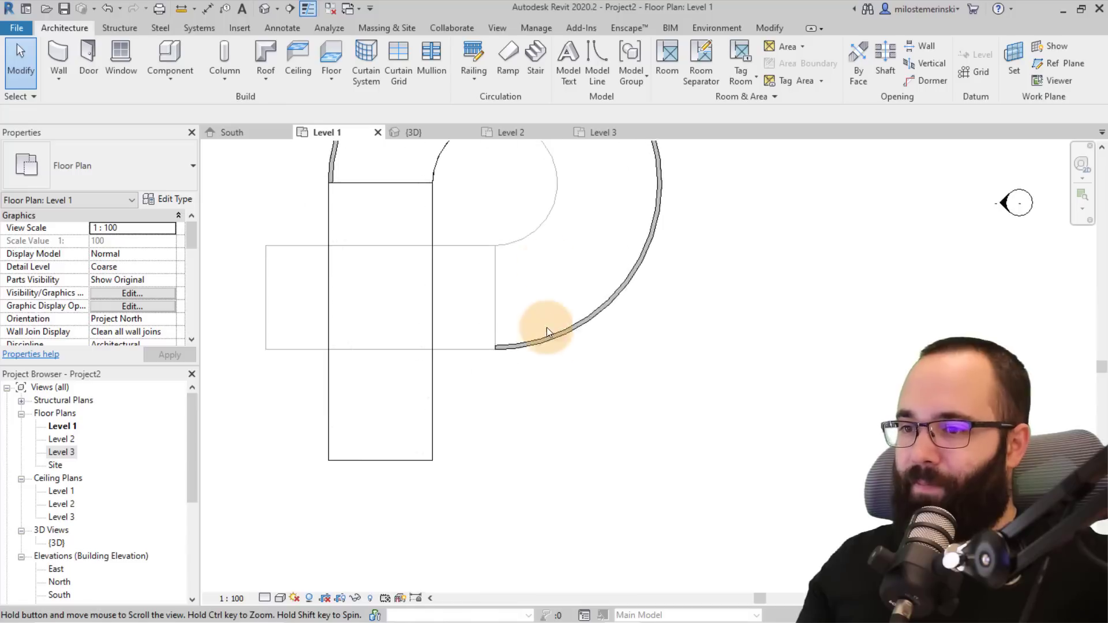
click(510, 341)
click(268, 166)
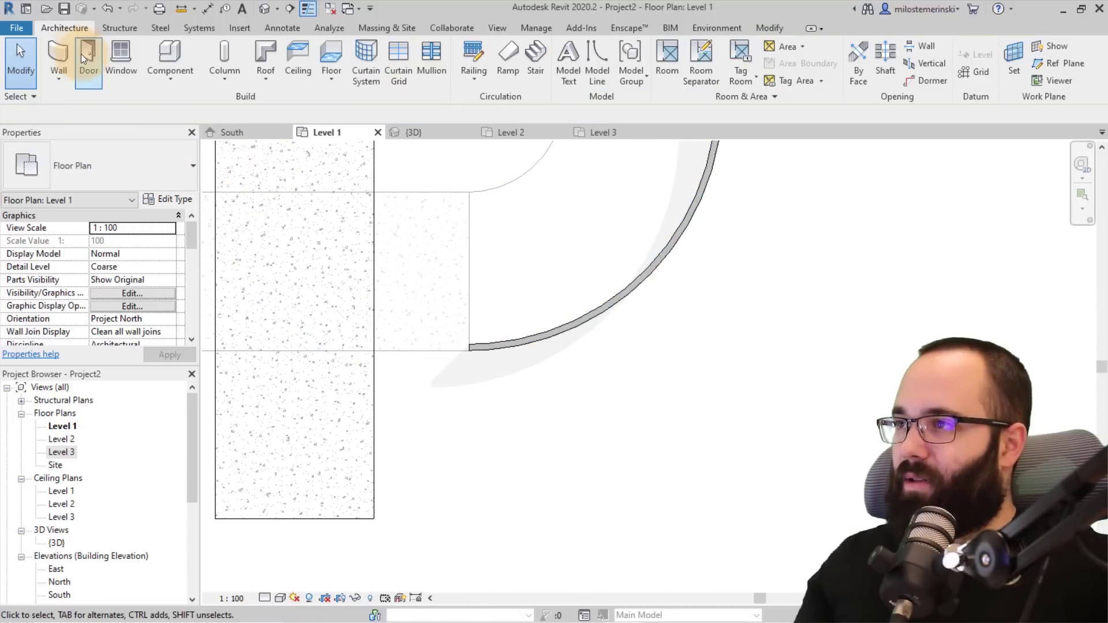
key(w)
key(a)
click(469, 347)
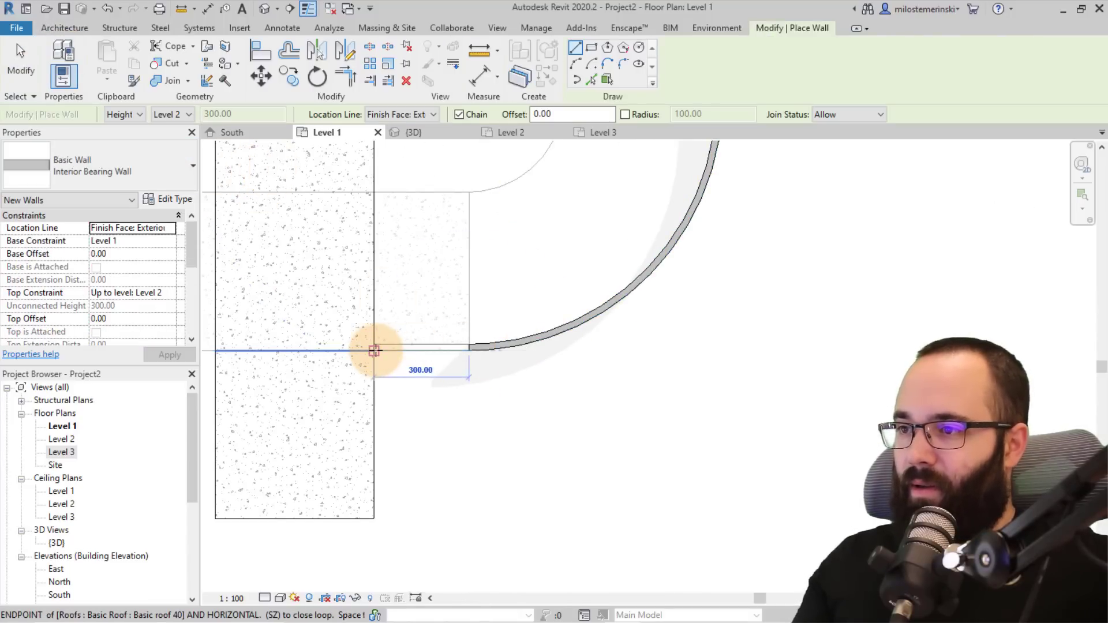
key(Escape)
scroll(494, 469, down, 2)
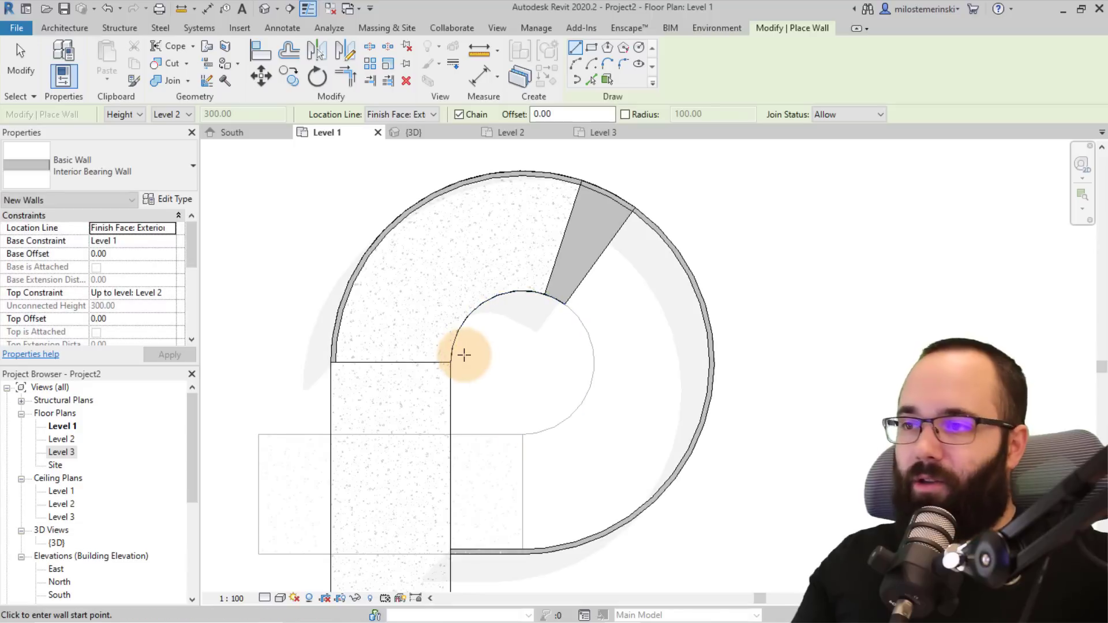
Step: Create an Interior Bearing Wall along the ramp's inner arc by picking the roof slab's inner curved edge
click(591, 80)
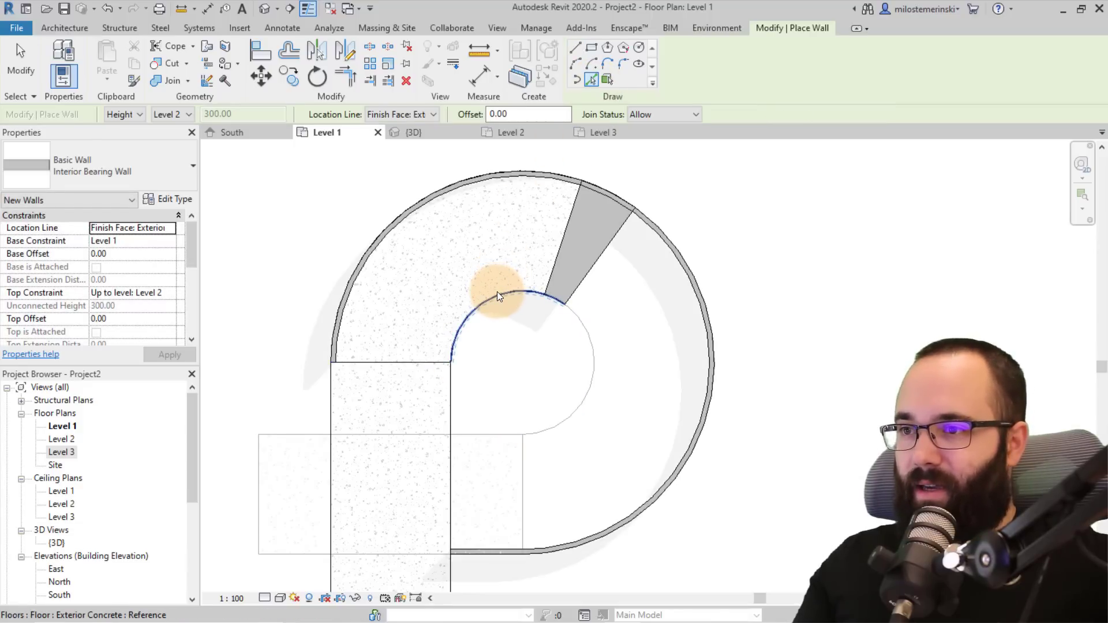
scroll(581, 320, up, 1)
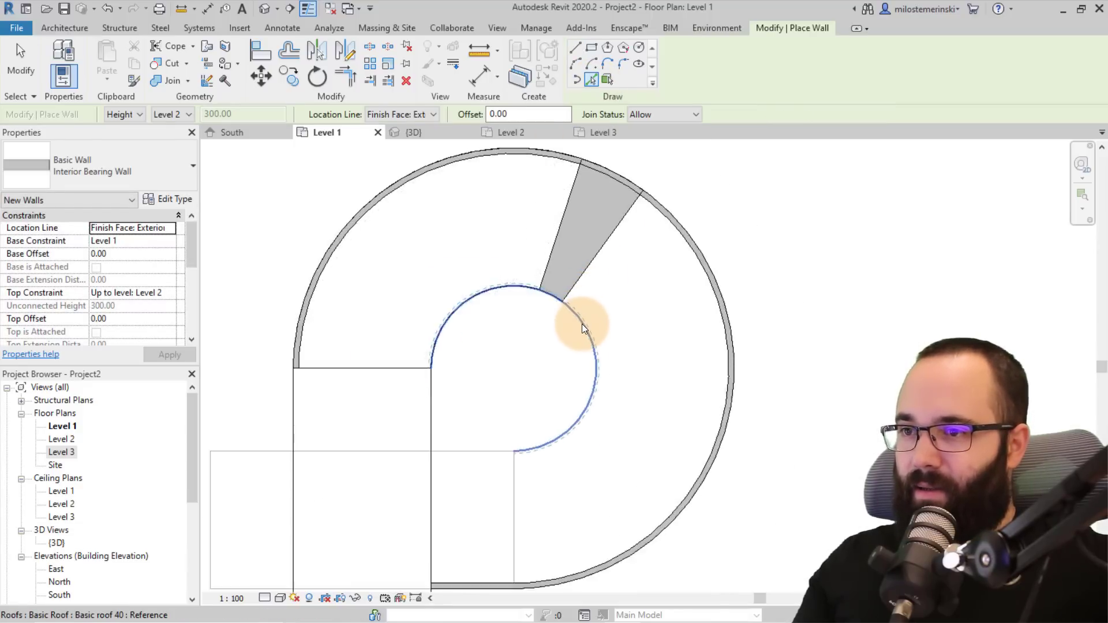
scroll(582, 324, up, 4)
click(582, 323)
scroll(510, 372, down, 4)
middle_drag(514, 378, 569, 299)
scroll(565, 298, down, 1)
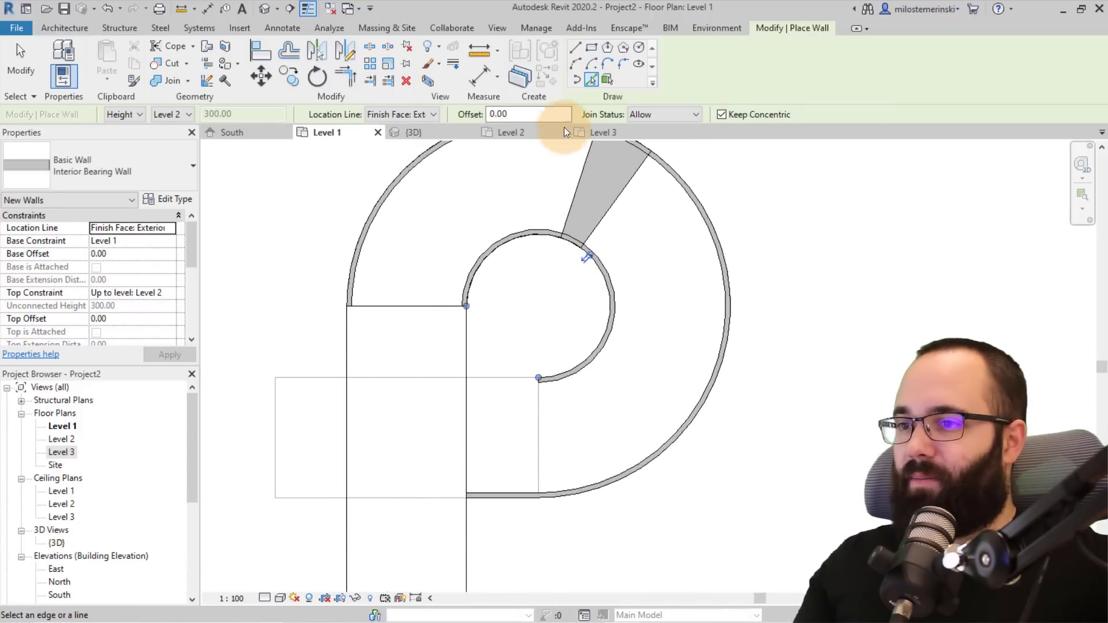
Step: Draw a straight wall from the inner arc wall's lower end to the straight ramp's edge and end the command
click(575, 47)
scroll(537, 369, up, 2)
click(539, 380)
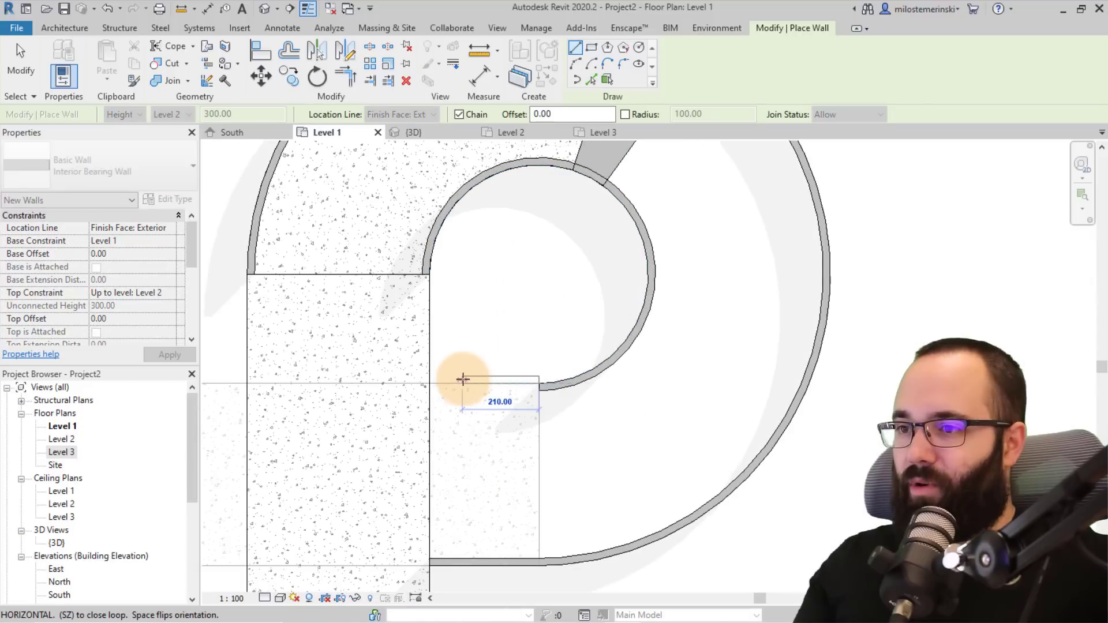
scroll(496, 328, down, 2)
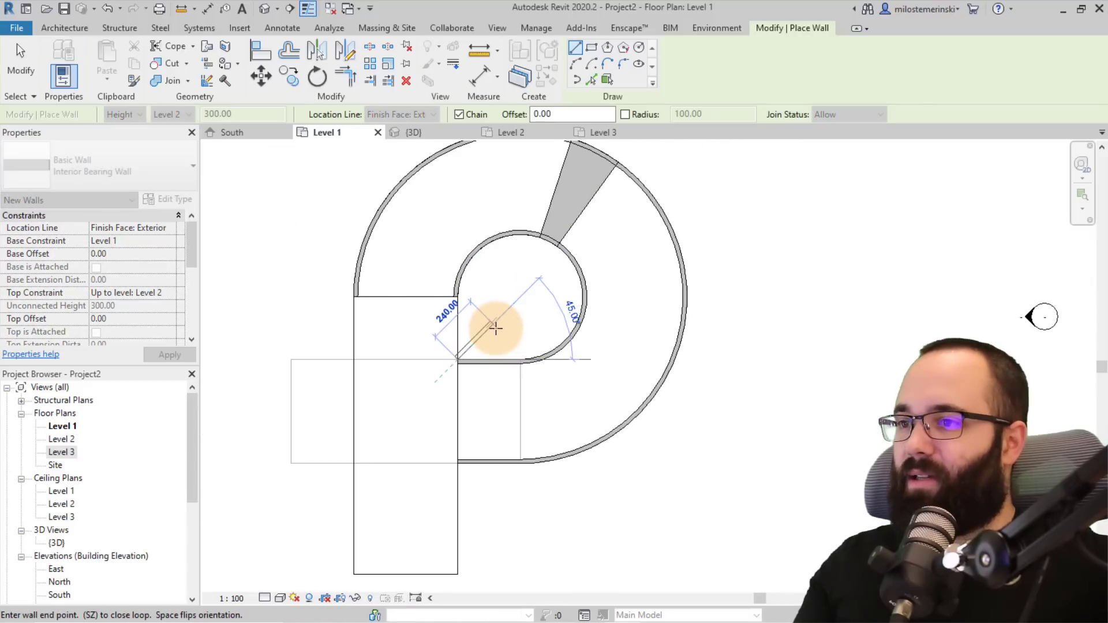
key(Escape)
key(Escape)
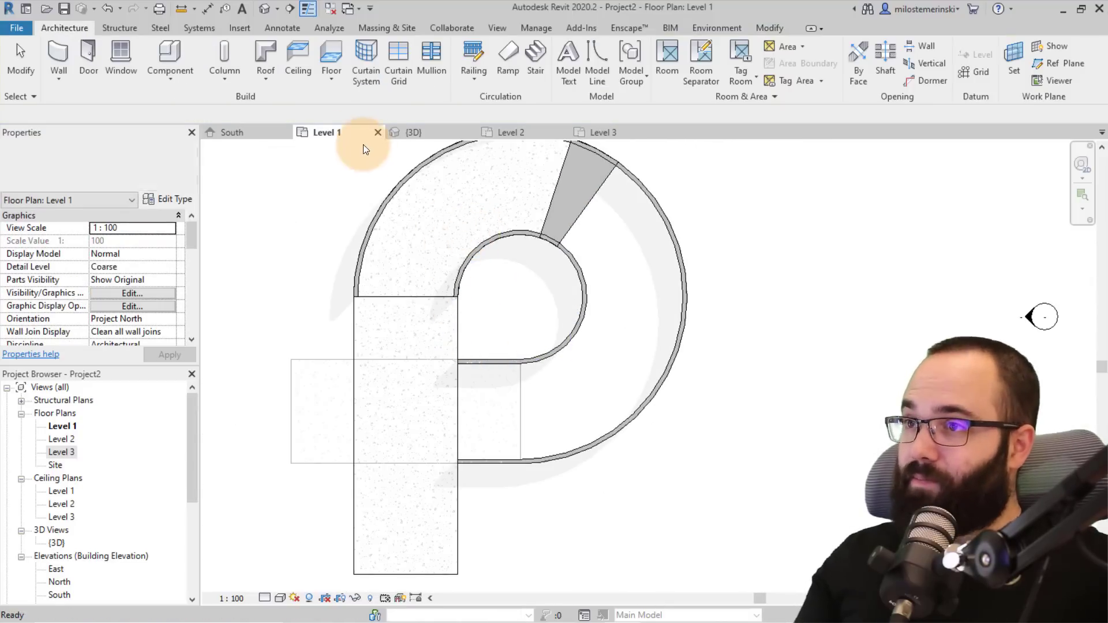
Step: In the 3D view, try to attach the outer curved wall to the sloping Level 1 concrete floor
click(411, 132)
shift+middle_drag(635, 339, 330, 426)
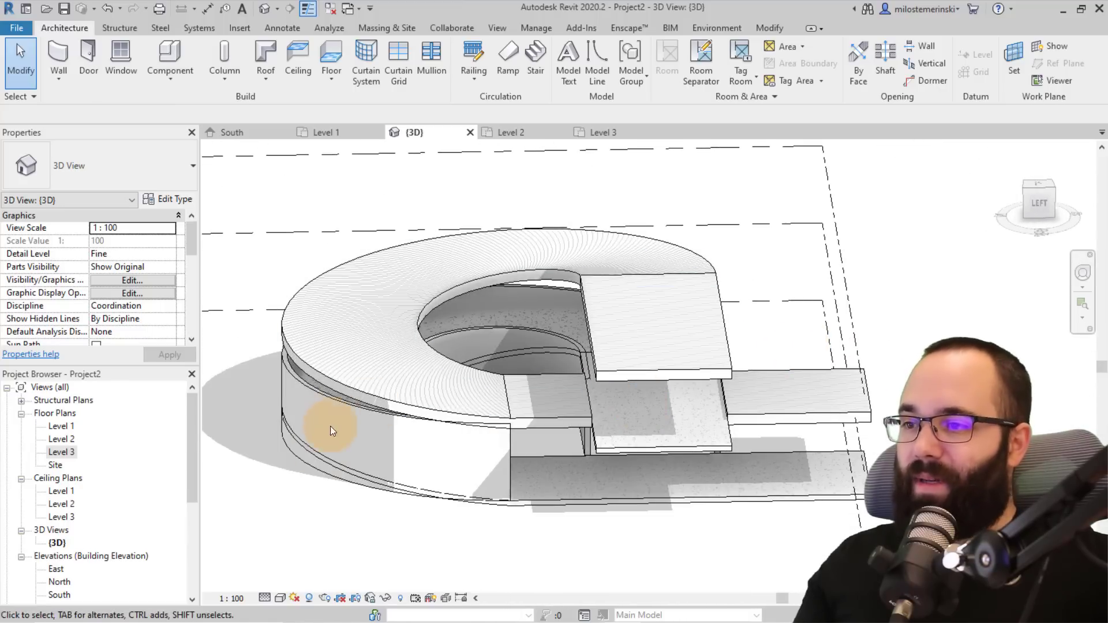
click(307, 465)
mouse_move(430, 528)
shift+middle_down()
mouse_move(396, 532)
mouse_move(416, 519)
shift+middle_up()
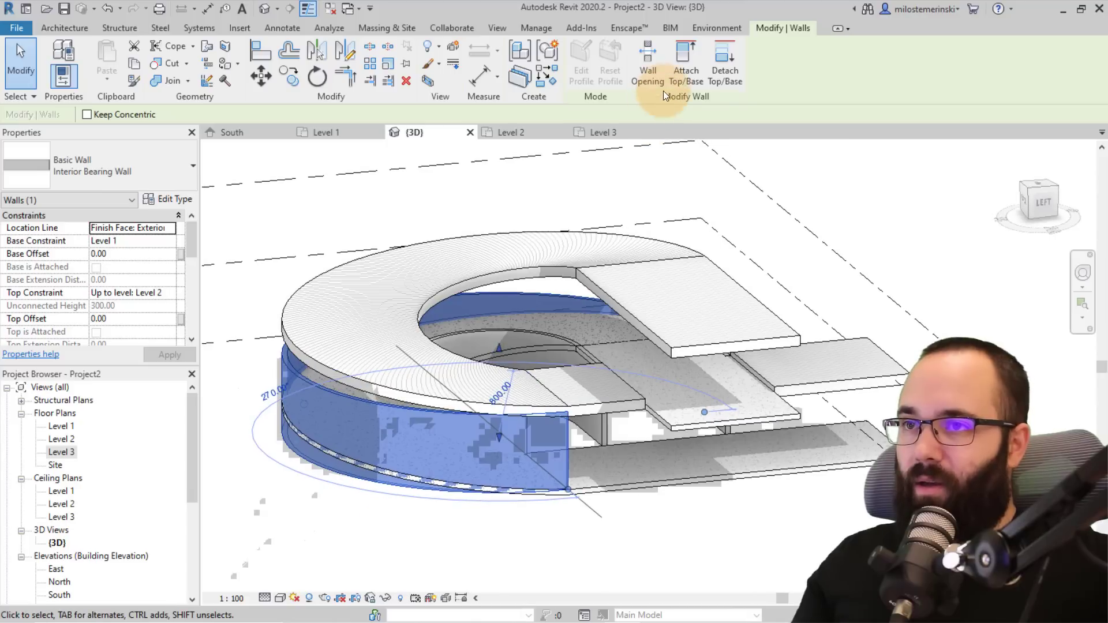
click(672, 81)
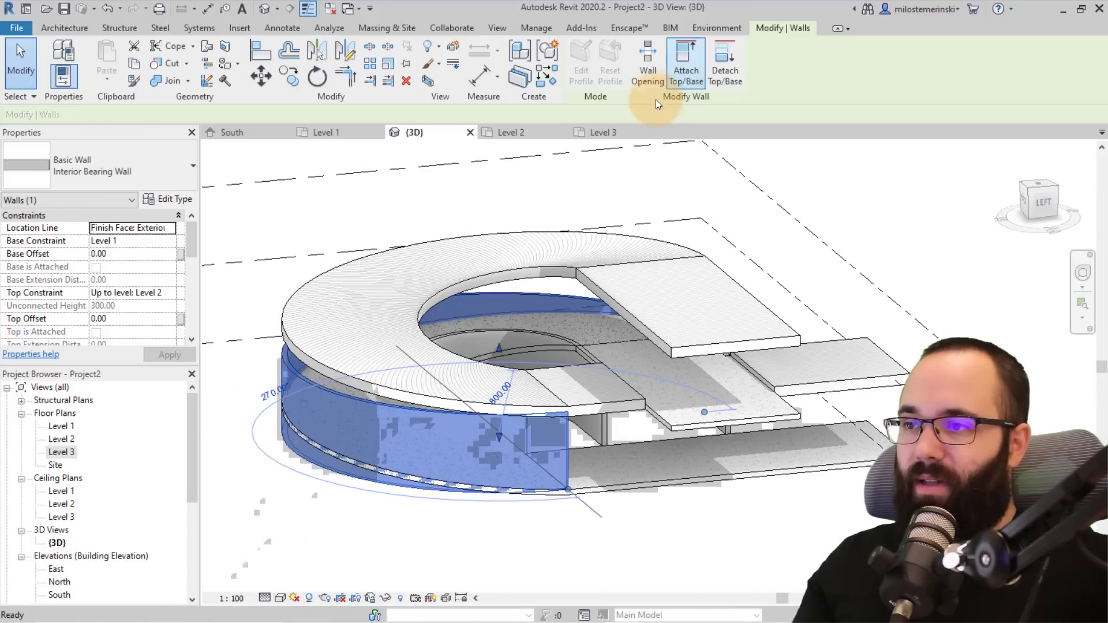
click(299, 433)
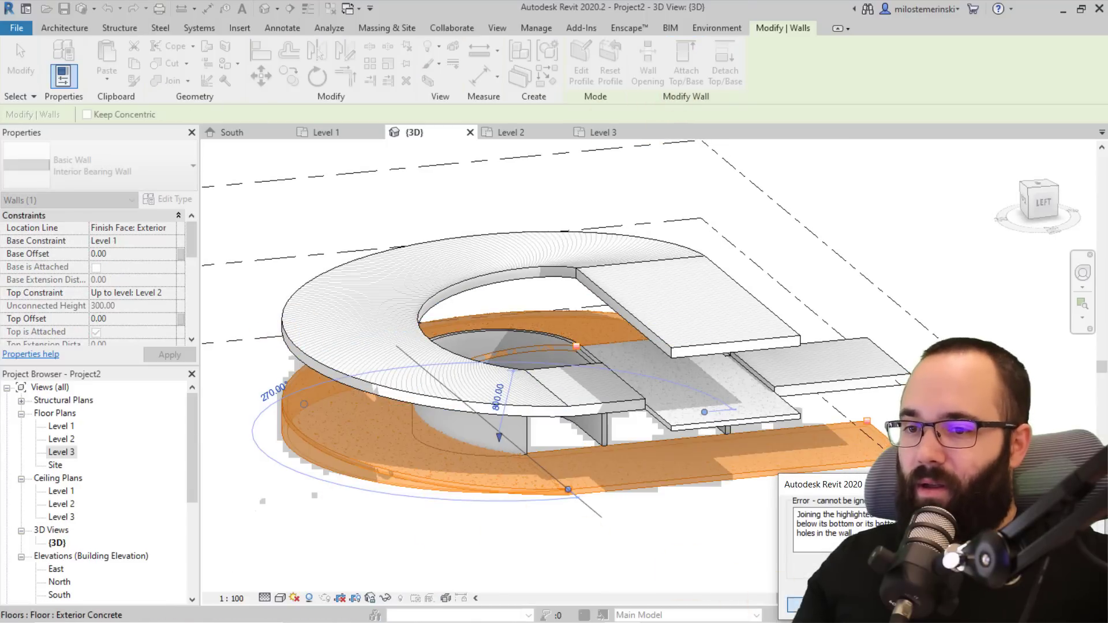
click(1068, 605)
Step: Shorten the outer curved wall by pulling its end back about 7.65° from the corner where the straight ramp begins
shift+middle_drag(425, 498, 663, 475)
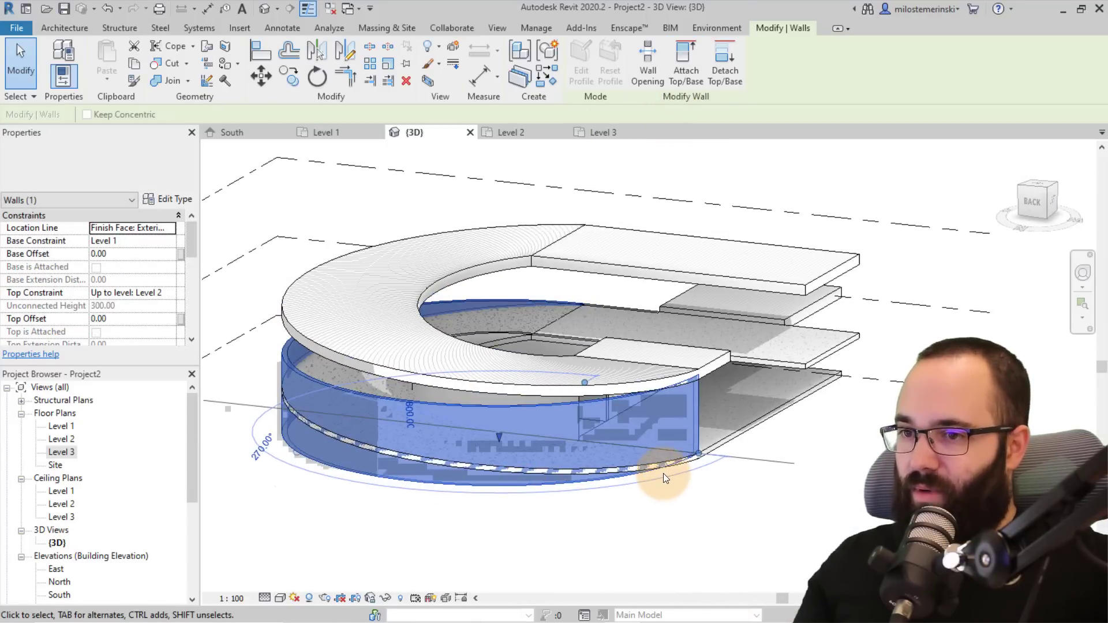
scroll(698, 455, up, 6)
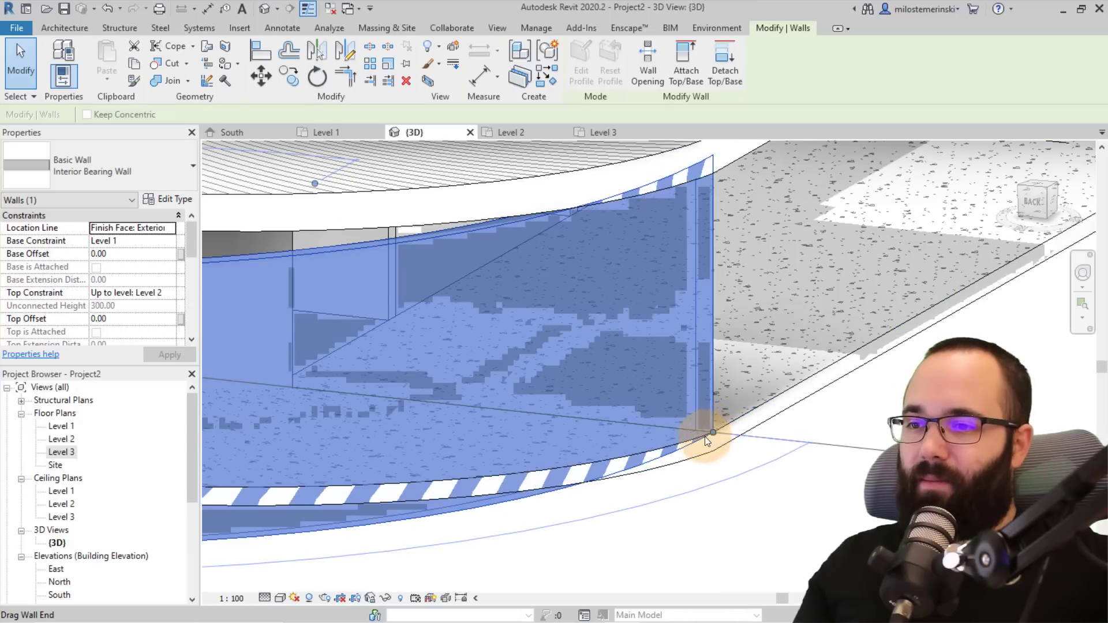
drag(712, 433, 696, 441)
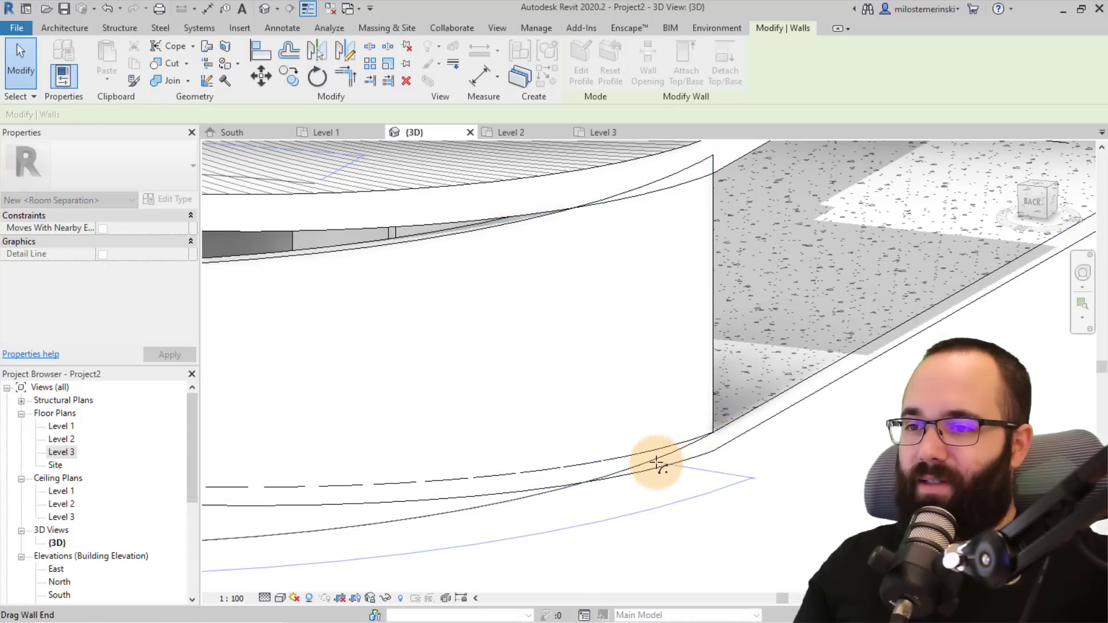
drag(656, 463, 679, 460)
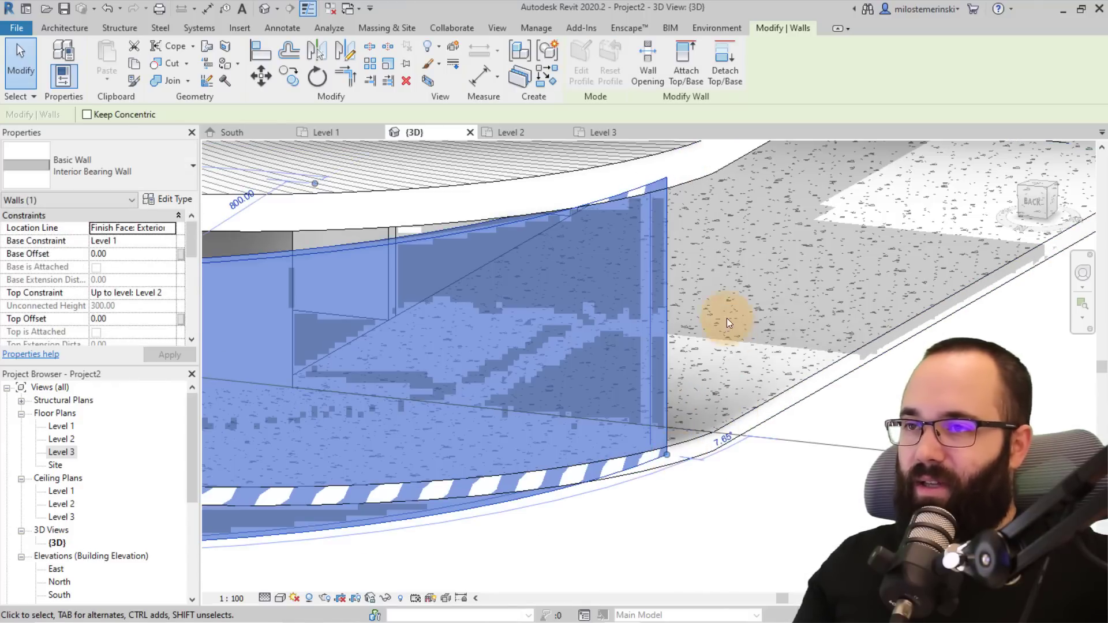
Step: Try again to attach the shortened outer wall to the sloping Level 1 floor, and inspect the conflicting elements from several angles
scroll(725, 318, down, 4)
click(687, 72)
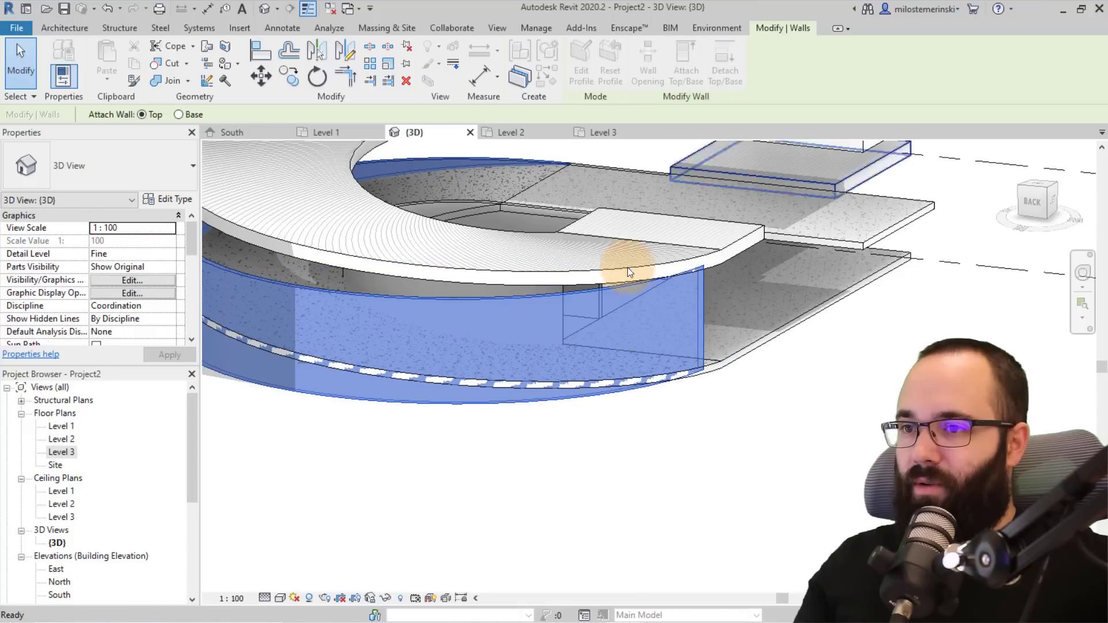
click(574, 412)
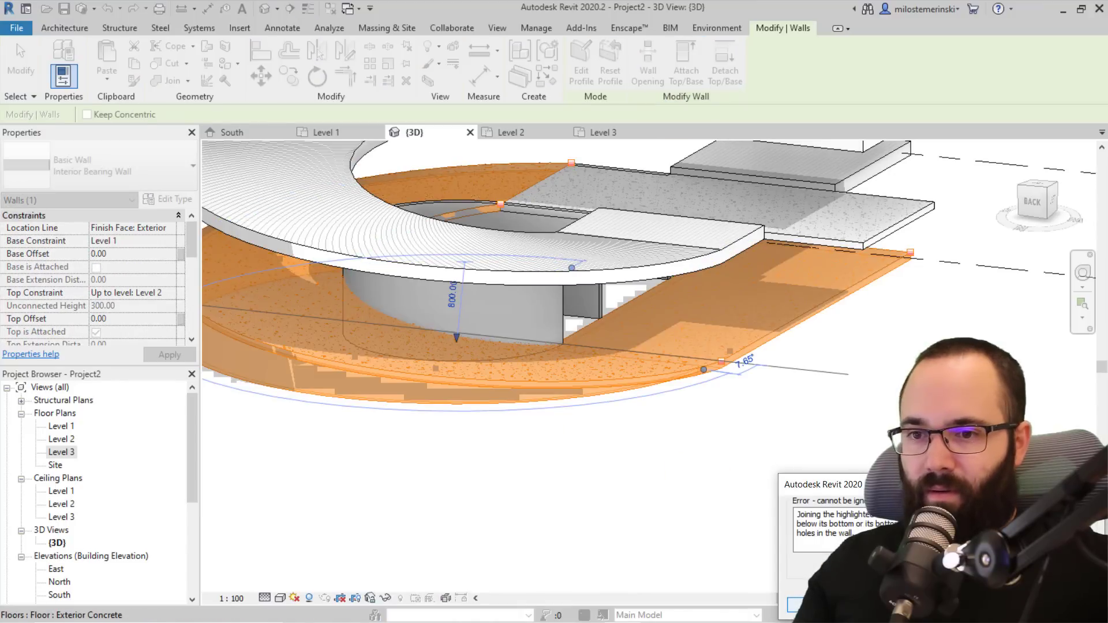
click(805, 605)
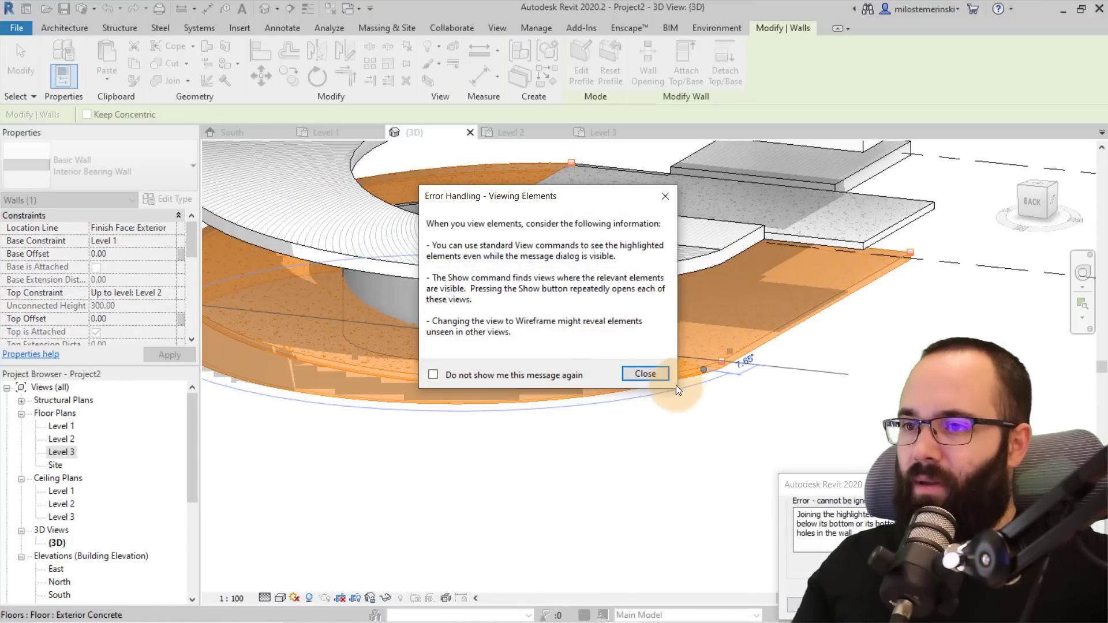
click(663, 375)
scroll(590, 463, down, 3)
shift+middle_drag(598, 459, 1044, 453)
shift+middle_drag(606, 479, 880, 429)
scroll(704, 424, up, 5)
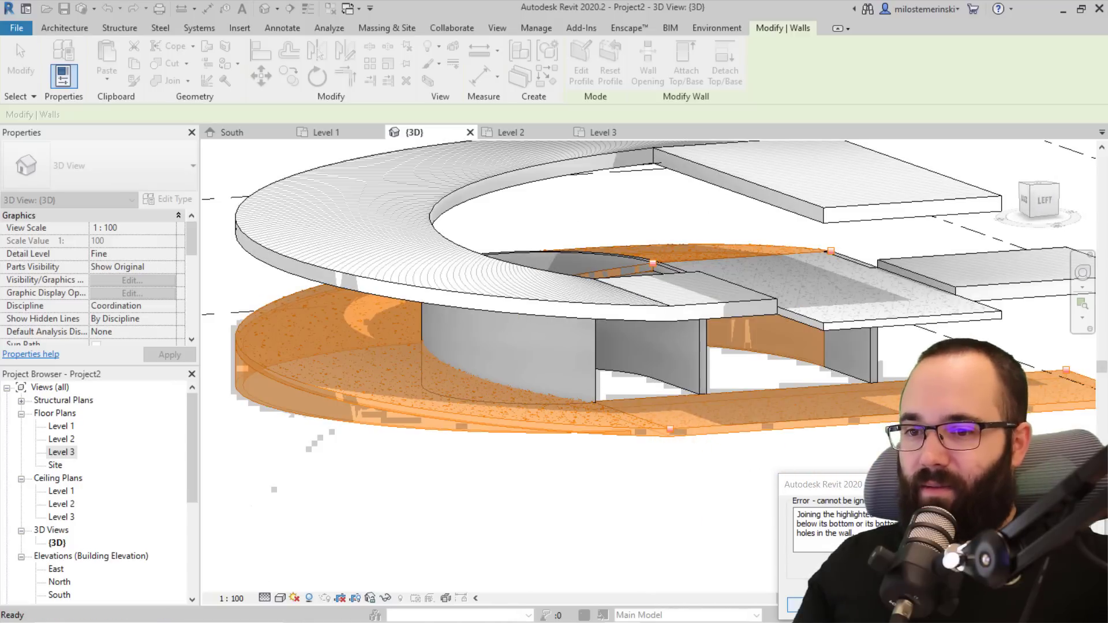
click(838, 605)
Step: Edit the sloping Level 1 floor's boundary in plan and add a line across the joint between its curved and straight parts
click(652, 426)
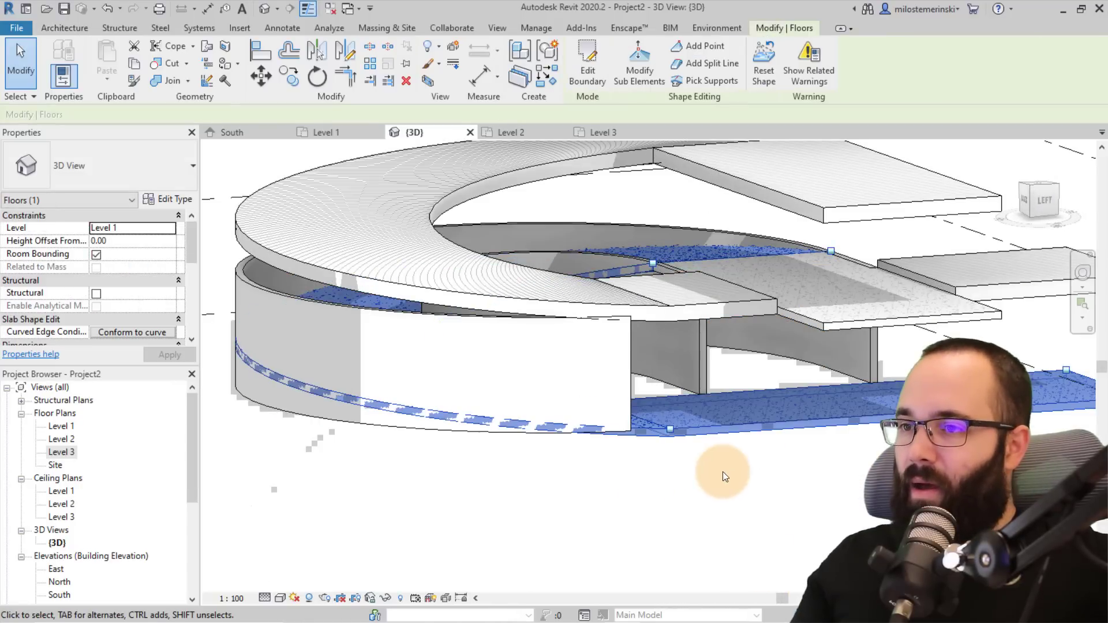
shift+middle_drag(722, 472, 766, 432)
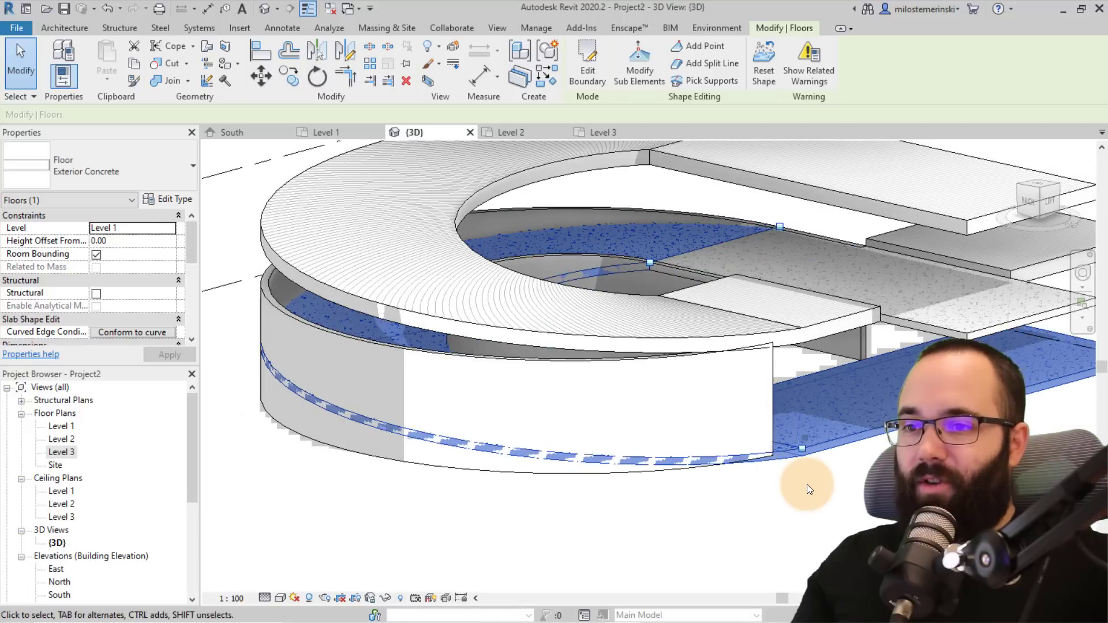
shift+middle_drag(807, 484, 608, 85)
click(576, 79)
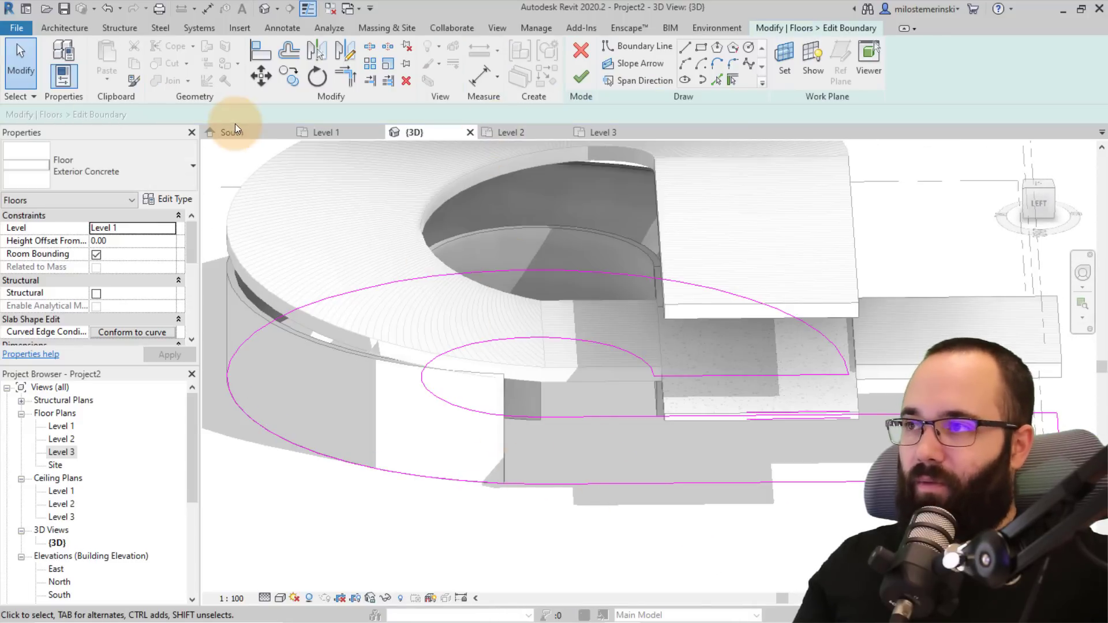
click(311, 132)
scroll(594, 415, up, 2)
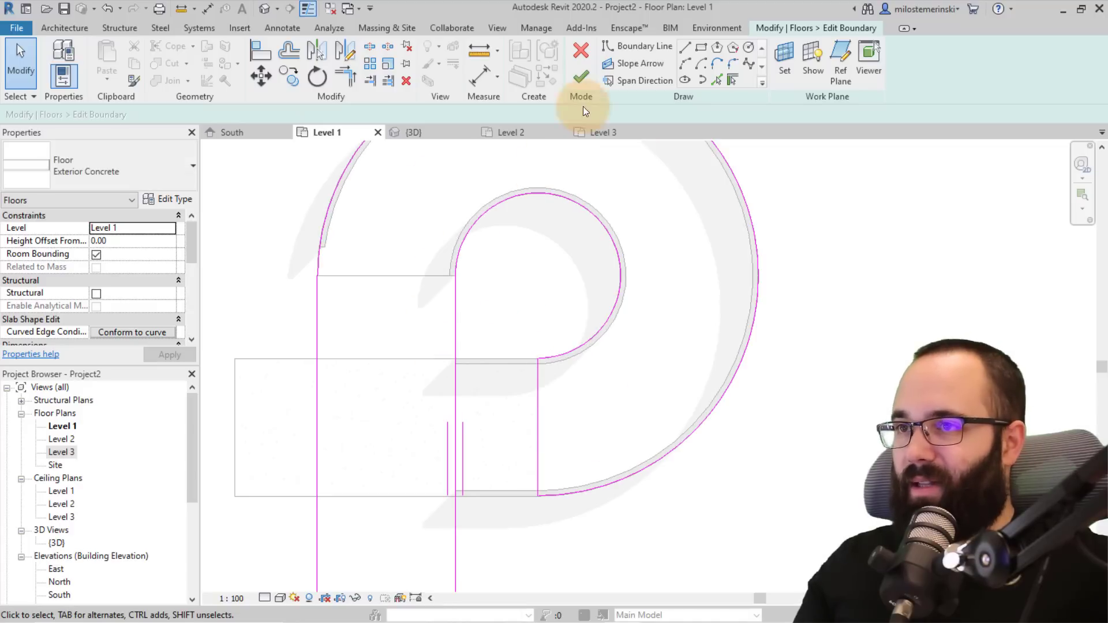
click(317, 275)
click(588, 76)
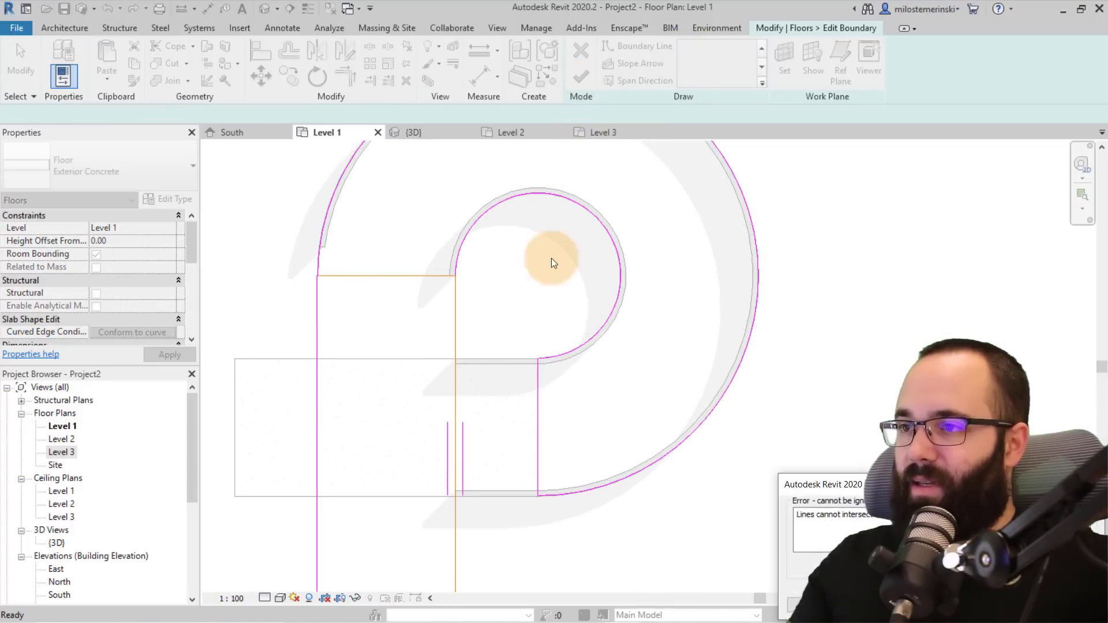
key(Escape)
Step: Delete the straight ramp's boundary lines so only the curved part remains, and finish the floor sketch
scroll(480, 273, down, 1)
scroll(480, 273, down, 2)
drag(539, 492, 339, 405)
key(Delete)
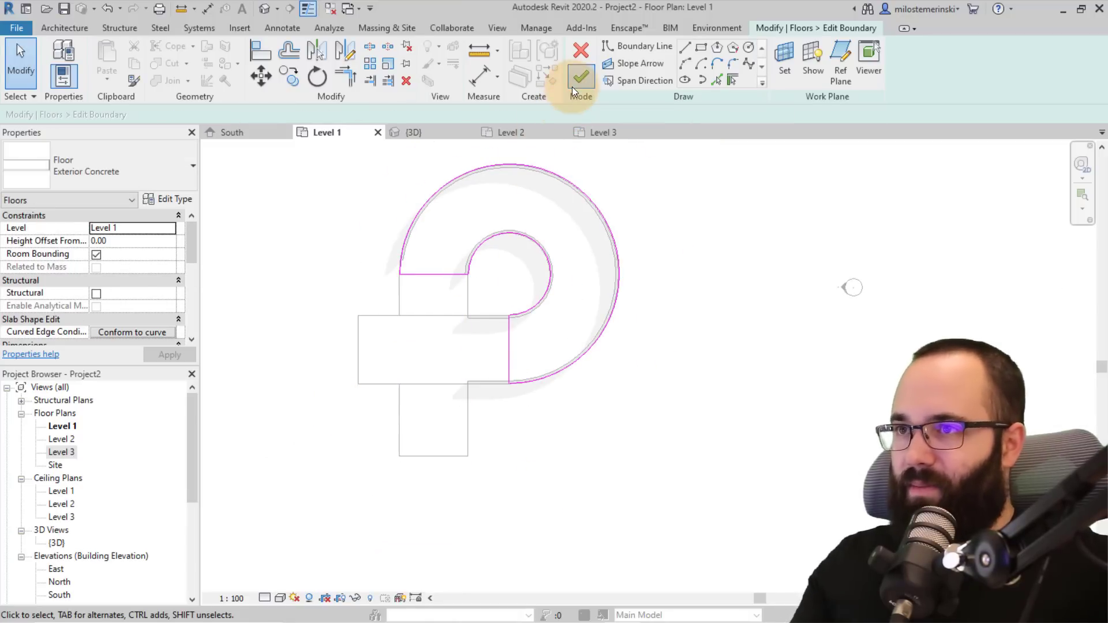
click(575, 82)
Step: Create a separate rectangular Exterior Concrete floor on Level 1 over the straight ramp area, starting at the curved floor's corner
scroll(407, 194, up, 2)
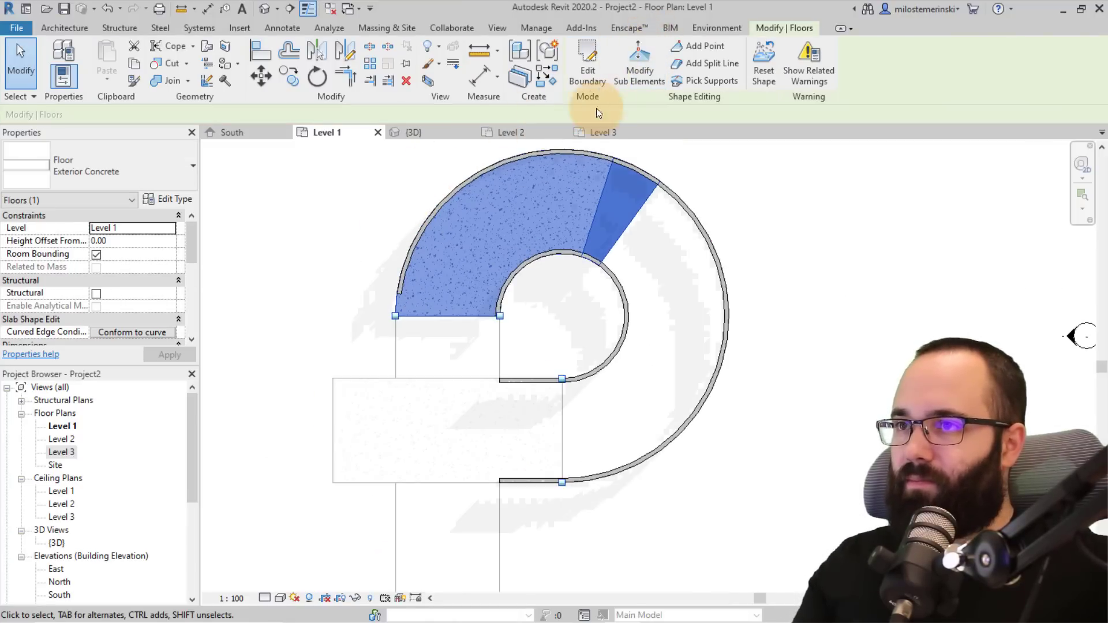
click(594, 78)
click(701, 48)
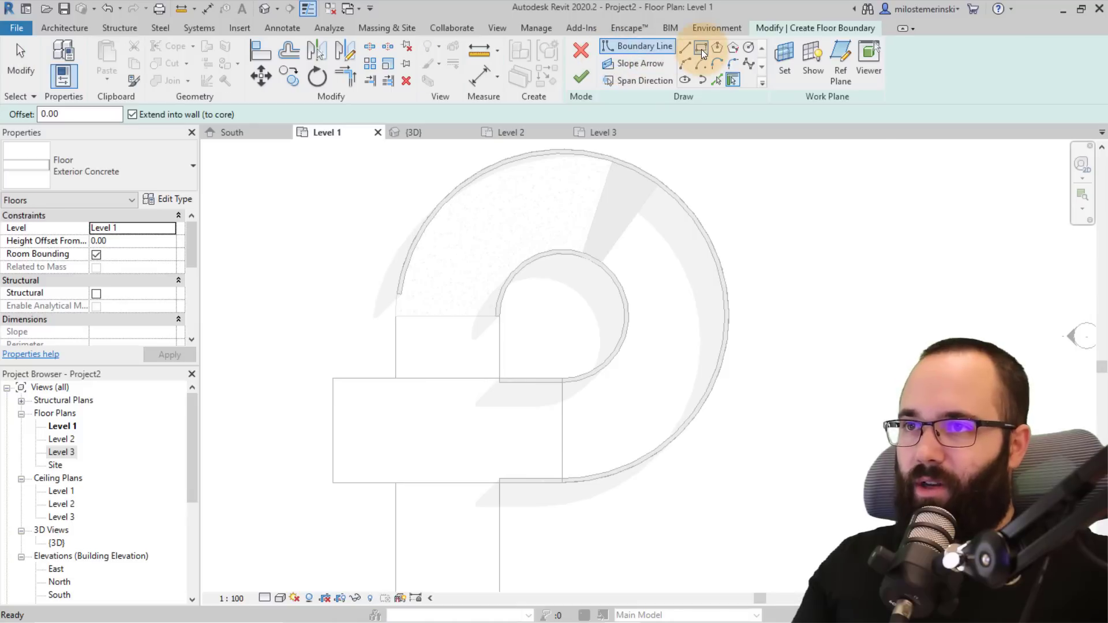
click(396, 316)
scroll(527, 539, down, 2)
scroll(459, 366, up, 2)
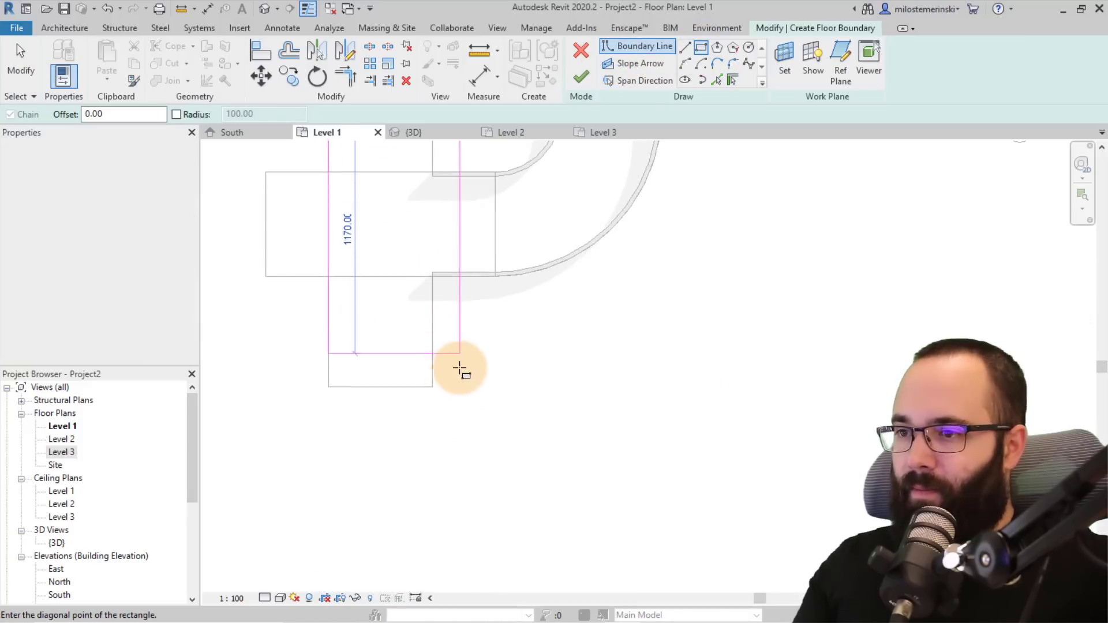
click(581, 77)
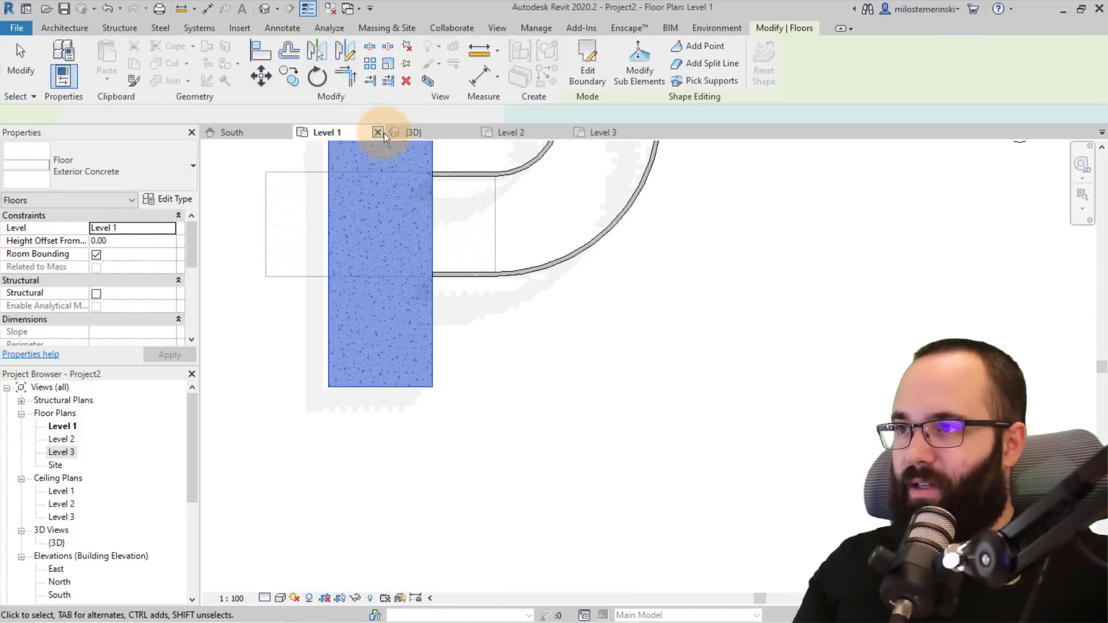
Step: In the 3D view, extend the end of the curved outer wall to the straight edge of the curved Level 1 floor
click(405, 132)
scroll(582, 376, down, 3)
click(486, 403)
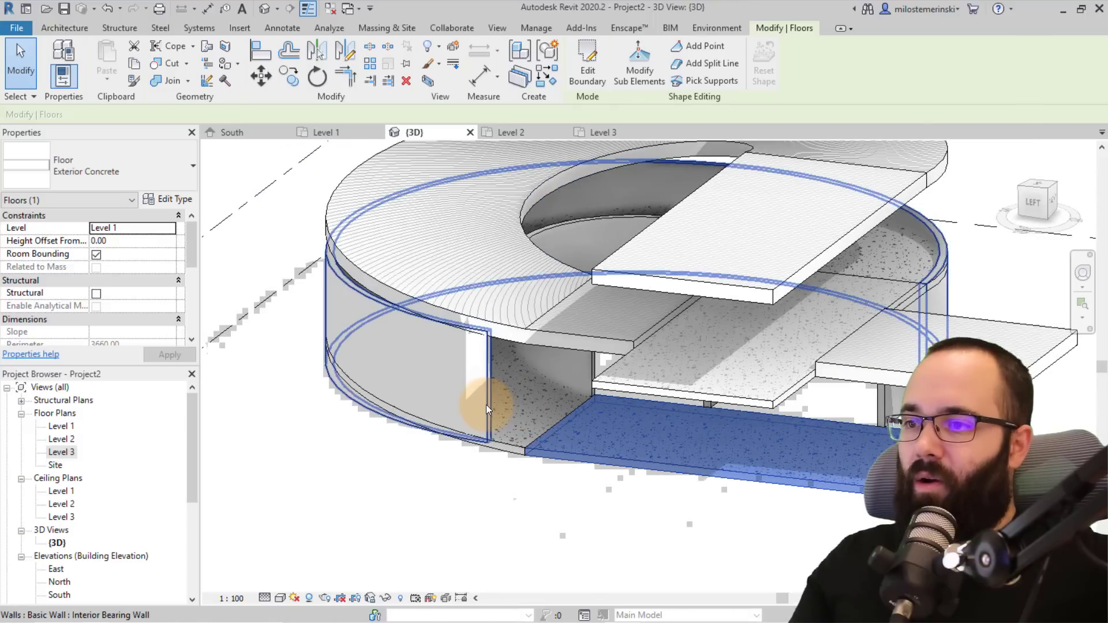
shift+middle_drag(532, 480, 713, 509)
scroll(747, 462, up, 2)
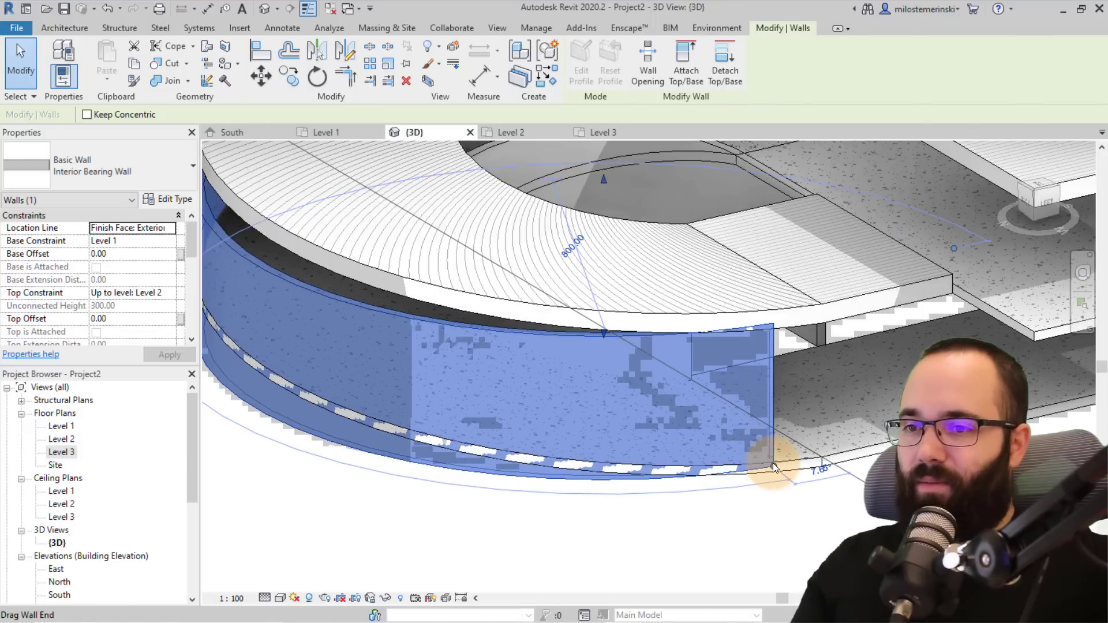
drag(773, 463, 819, 459)
scroll(844, 470, down, 3)
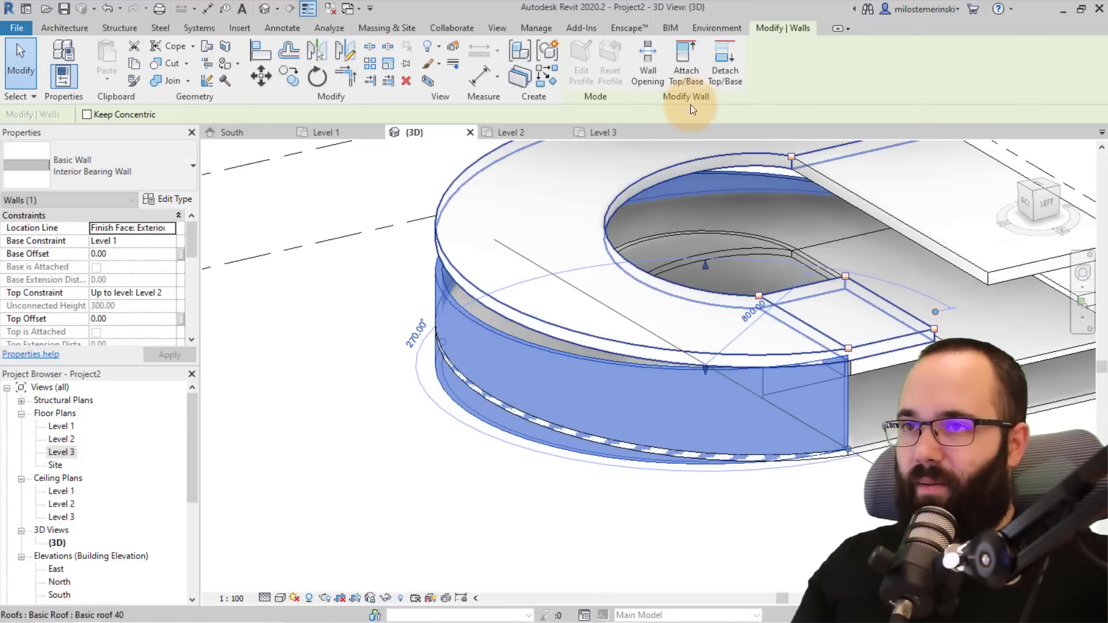
Step: Try to attach the top of the extended outer wall to the sloping Level 1 floor, and inspect the conflicting wall end
click(684, 74)
click(505, 406)
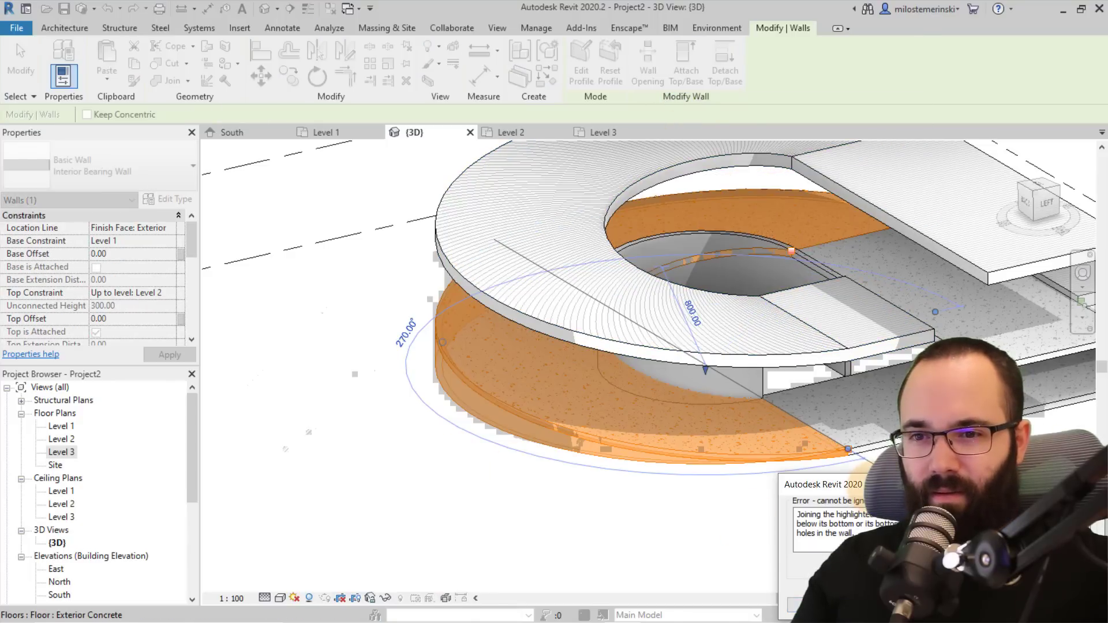
scroll(456, 347, down, 2)
shift+middle_drag(455, 346, 437, 297)
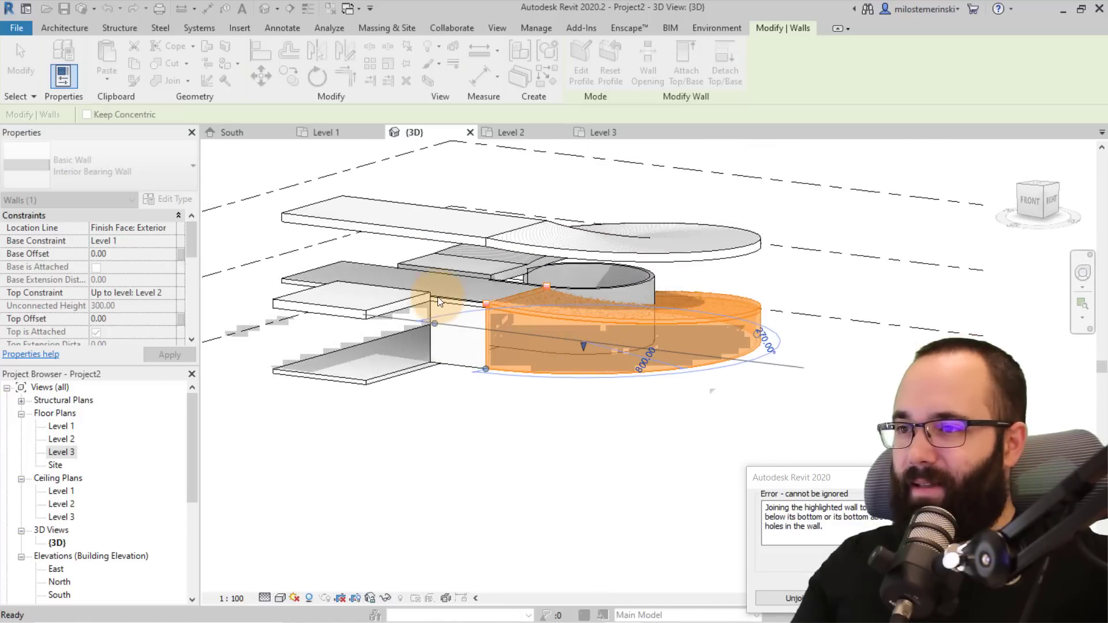
scroll(591, 381, up, 6)
shift+middle_drag(643, 415, 505, 371)
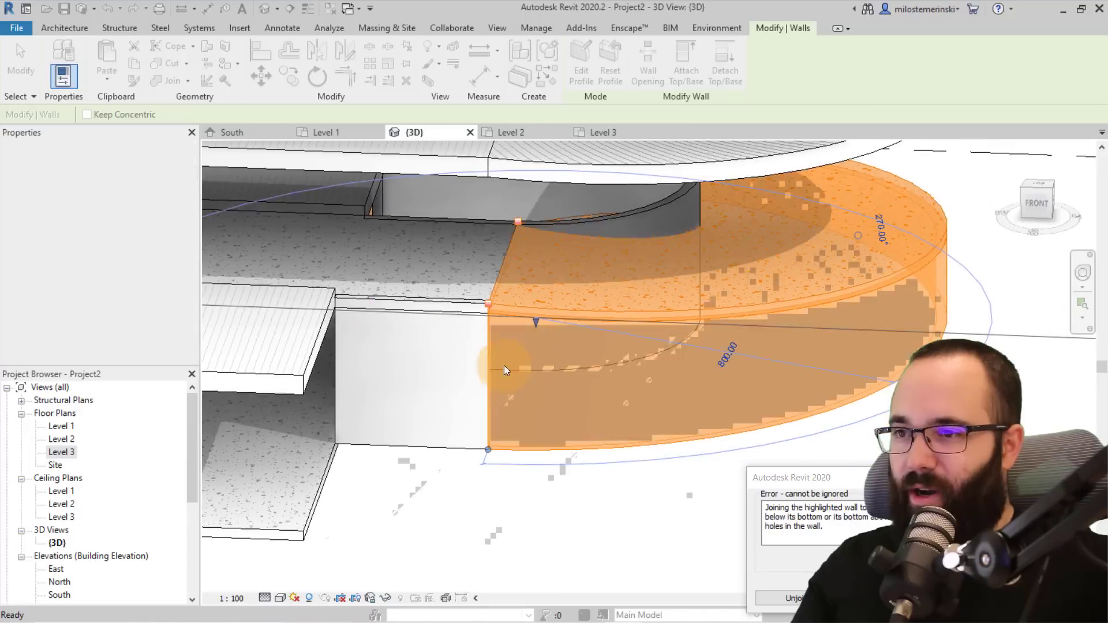
scroll(504, 371, up, 3)
click(1007, 599)
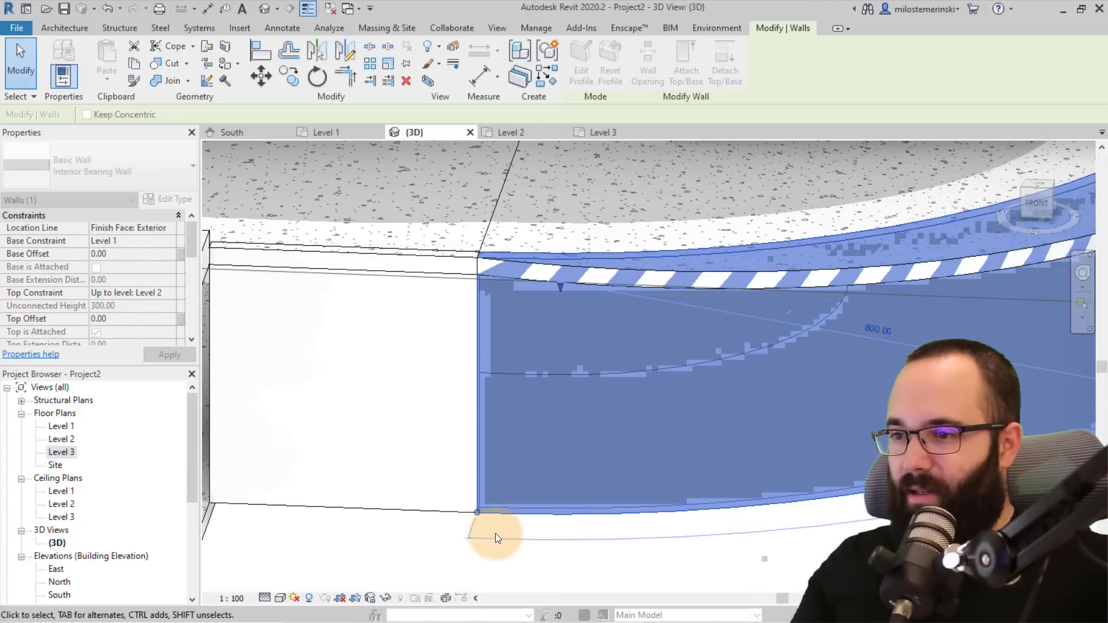
Step: Shorten the outer wall's end to about 7° from the floor's straight edge and try again to attach it to the sloping floor
scroll(495, 532, up, 1)
mouse_move(473, 510)
mouse_down()
mouse_move(494, 510)
mouse_move(486, 520)
mouse_move(502, 510)
mouse_move(488, 514)
mouse_up()
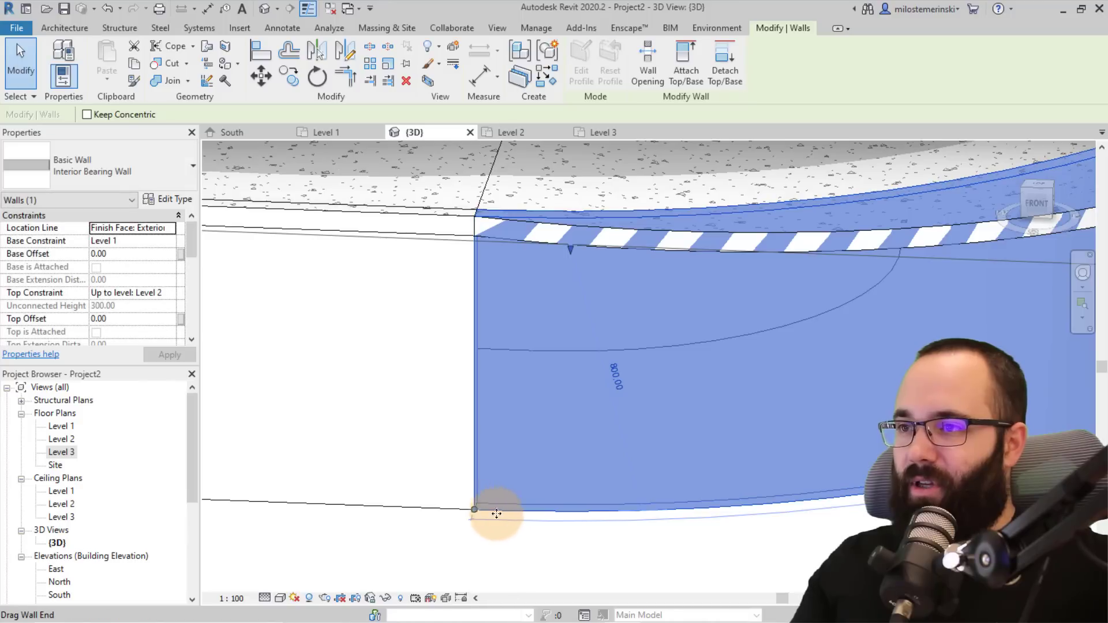
scroll(512, 396, down, 4)
shift+middle_drag(512, 396, 748, 468)
scroll(570, 452, up, 3)
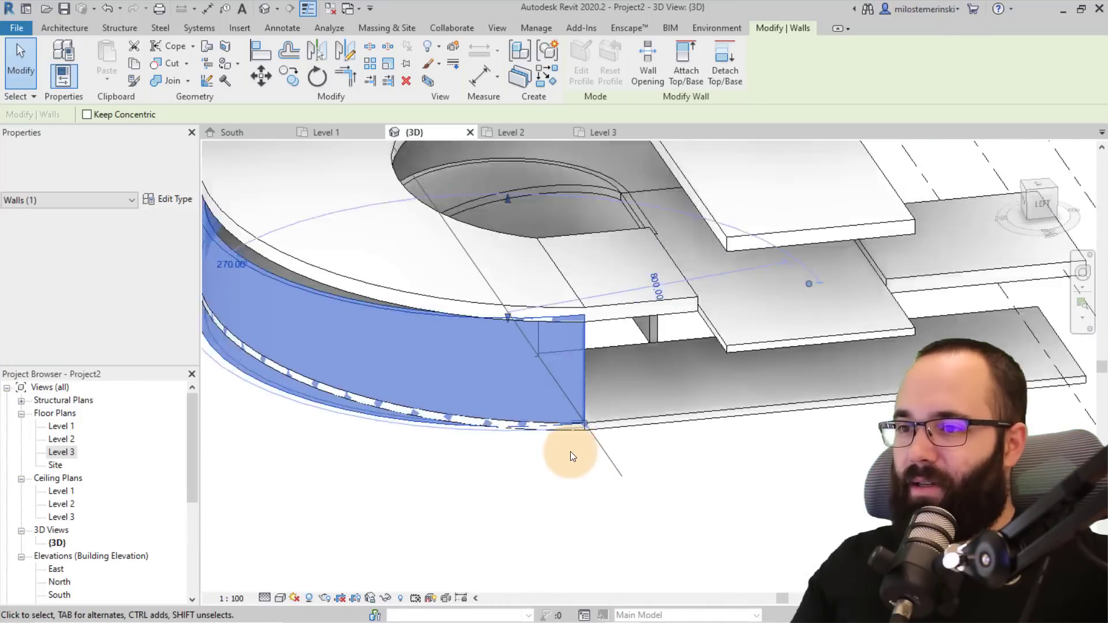
scroll(590, 413, up, 3)
drag(590, 413, 508, 426)
click(686, 68)
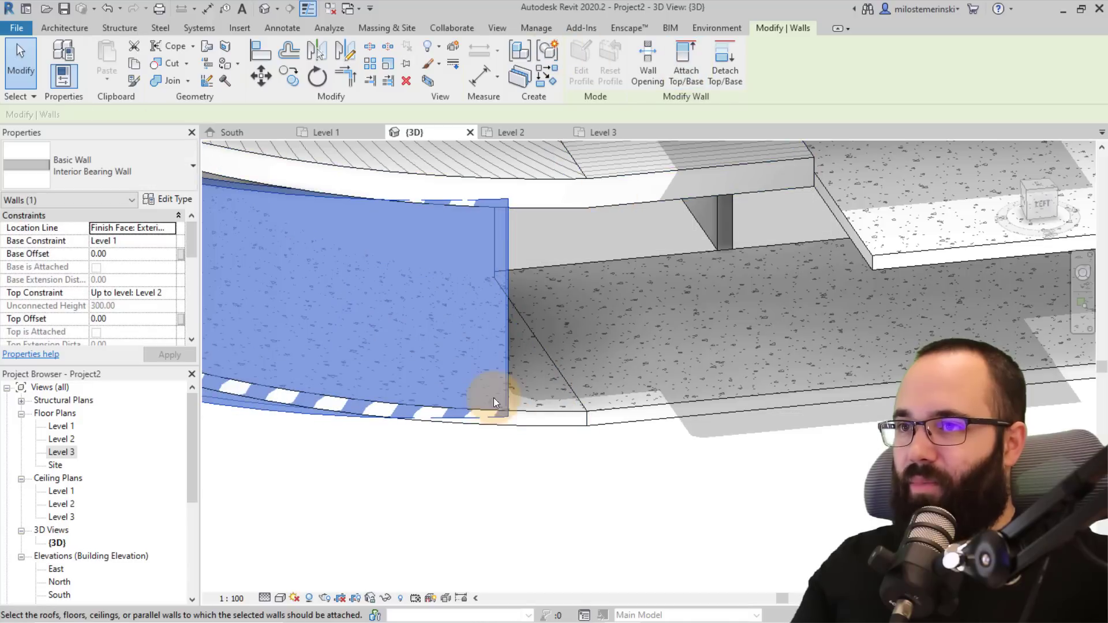
click(510, 427)
click(825, 598)
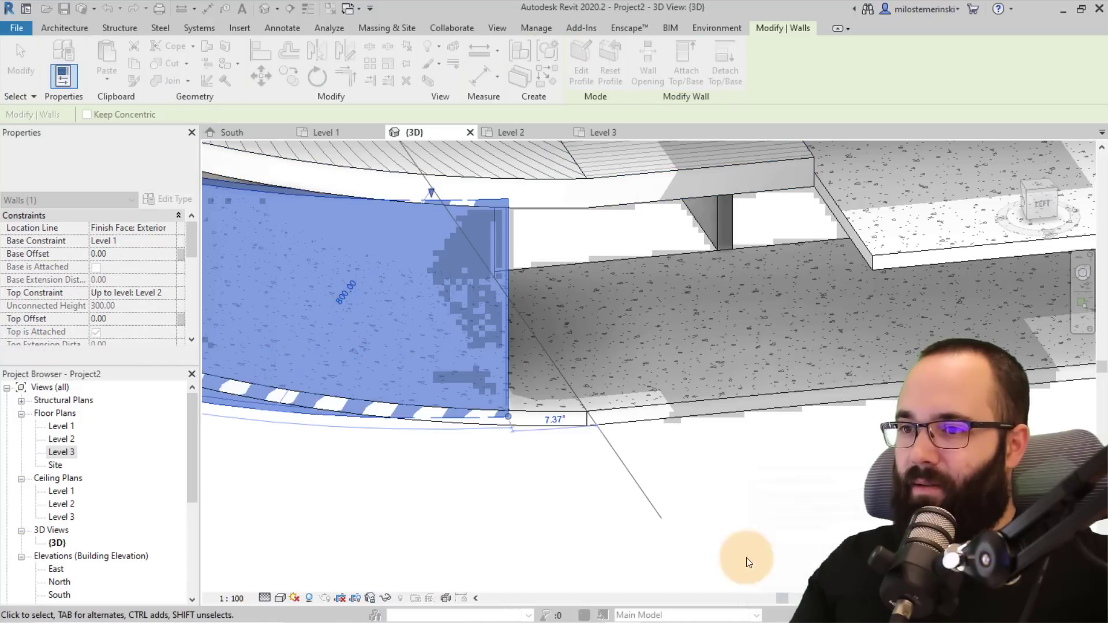
Step: Split the curved outer wall into three shorter segments along its arc
middle_drag(642, 445, 900, 444)
scroll(900, 444, down, 2)
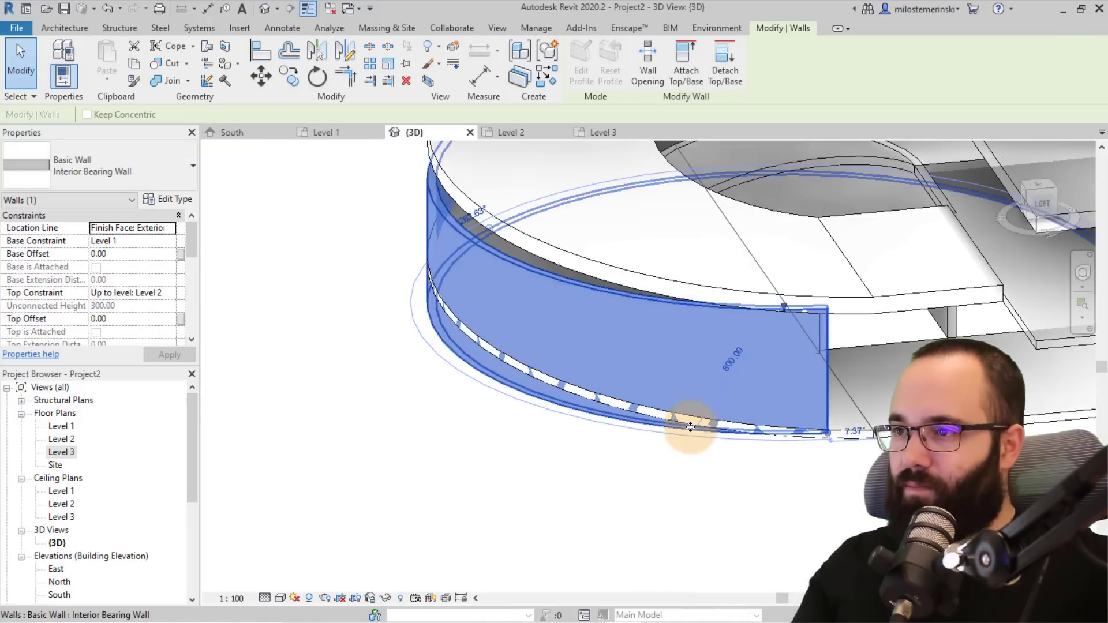
shift+middle_drag(693, 427, 727, 460)
click(430, 213)
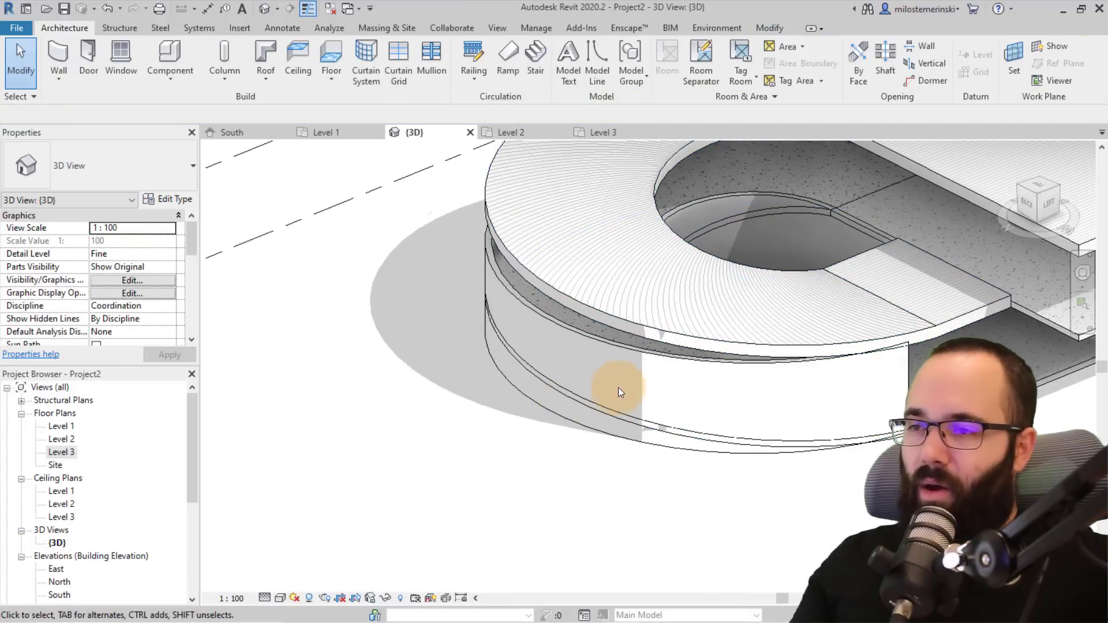
click(603, 341)
click(369, 46)
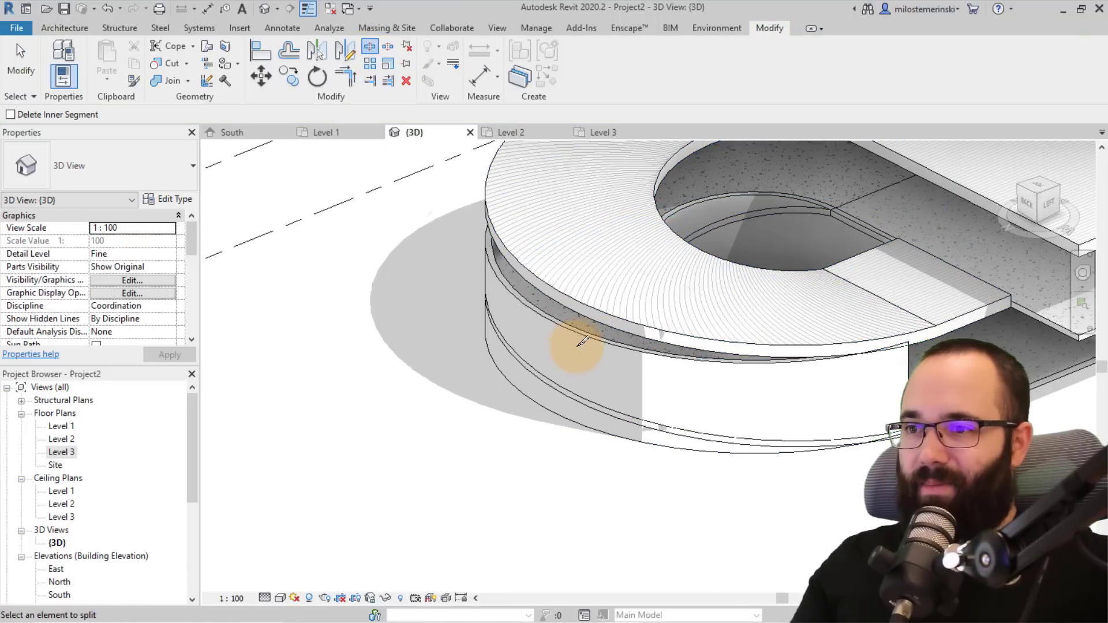
mouse_move(433, 365)
shift+middle_down()
mouse_move(750, 395)
mouse_move(667, 350)
mouse_move(562, 410)
mouse_move(583, 395)
mouse_move(638, 448)
mouse_move(403, 407)
shift+middle_up()
key(Escape)
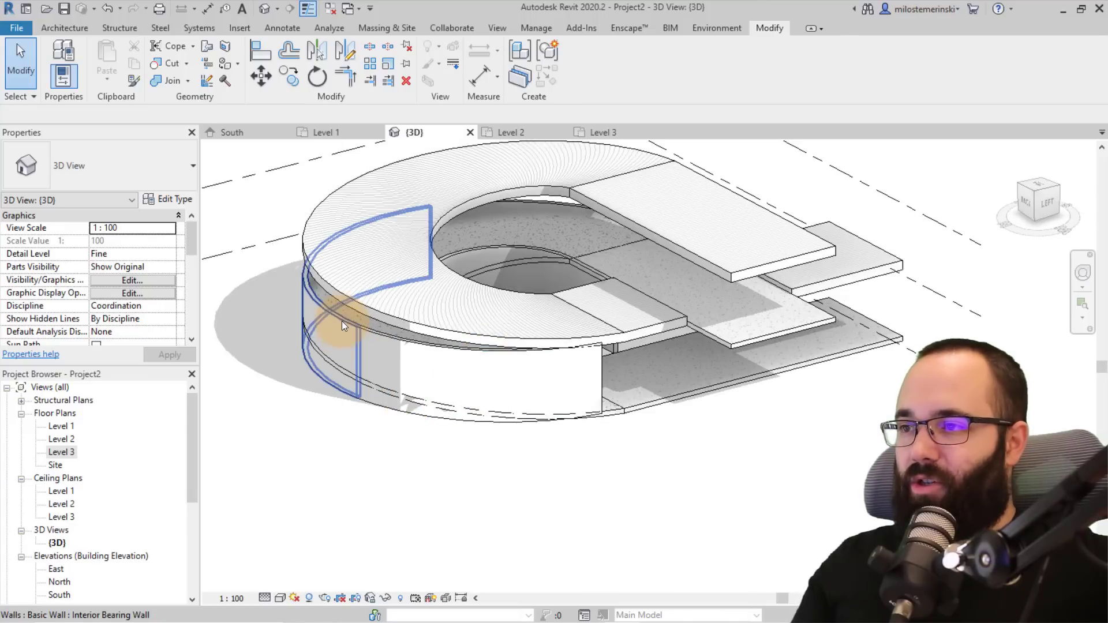
Step: Attach the tops of the middle and far outer wall segments to the sloping Level 1 floor
click(342, 323)
click(691, 84)
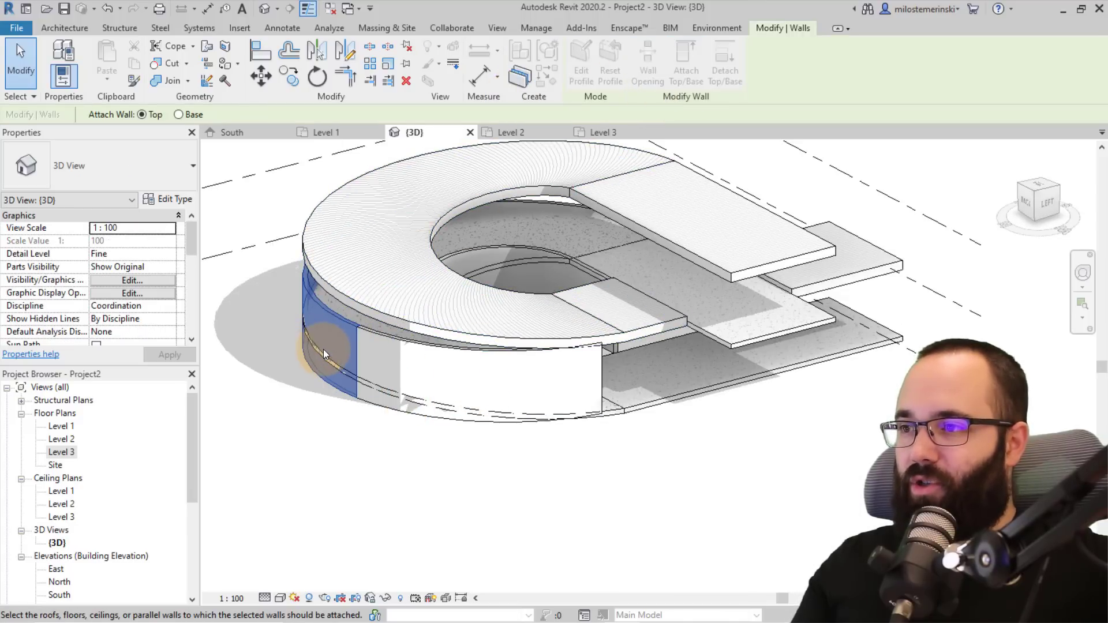
click(321, 355)
shift+middle_drag(299, 438, 782, 442)
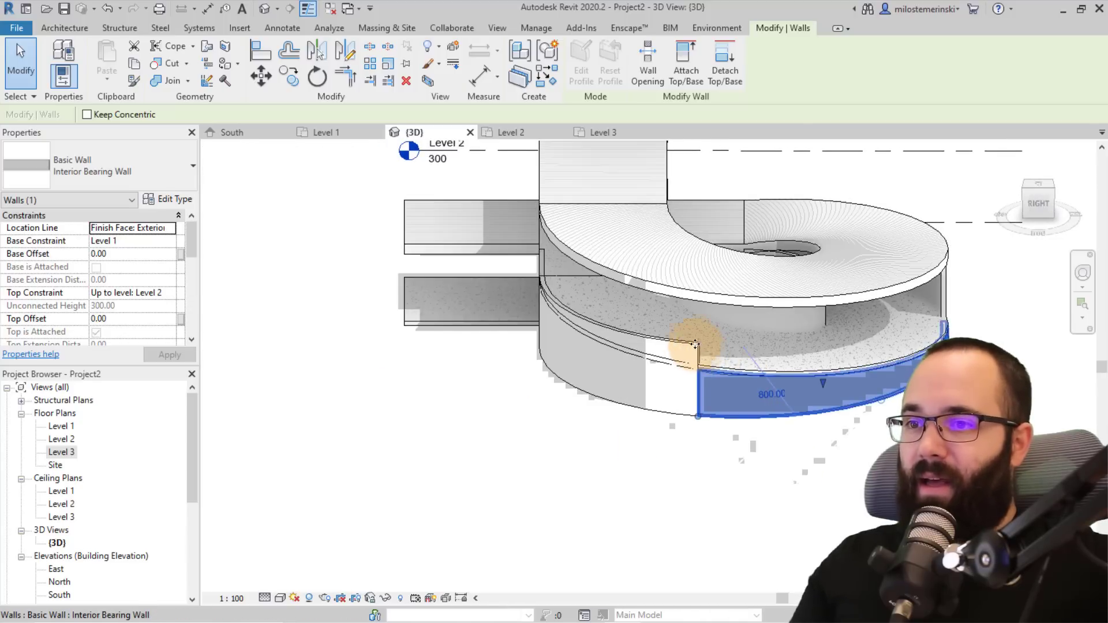
click(692, 343)
click(692, 81)
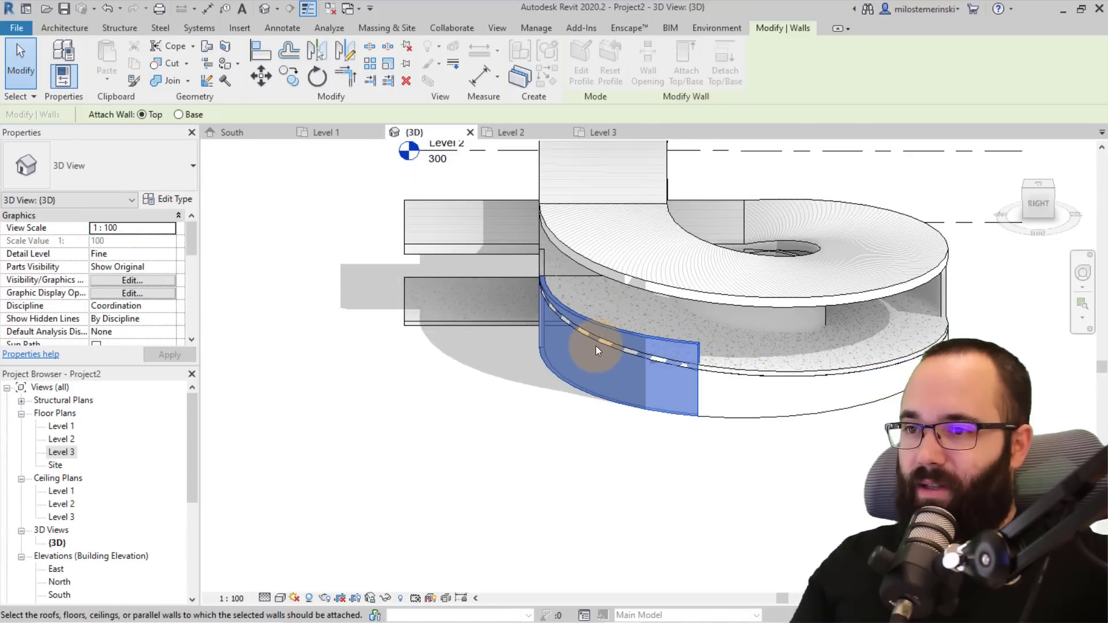
click(597, 341)
click(535, 482)
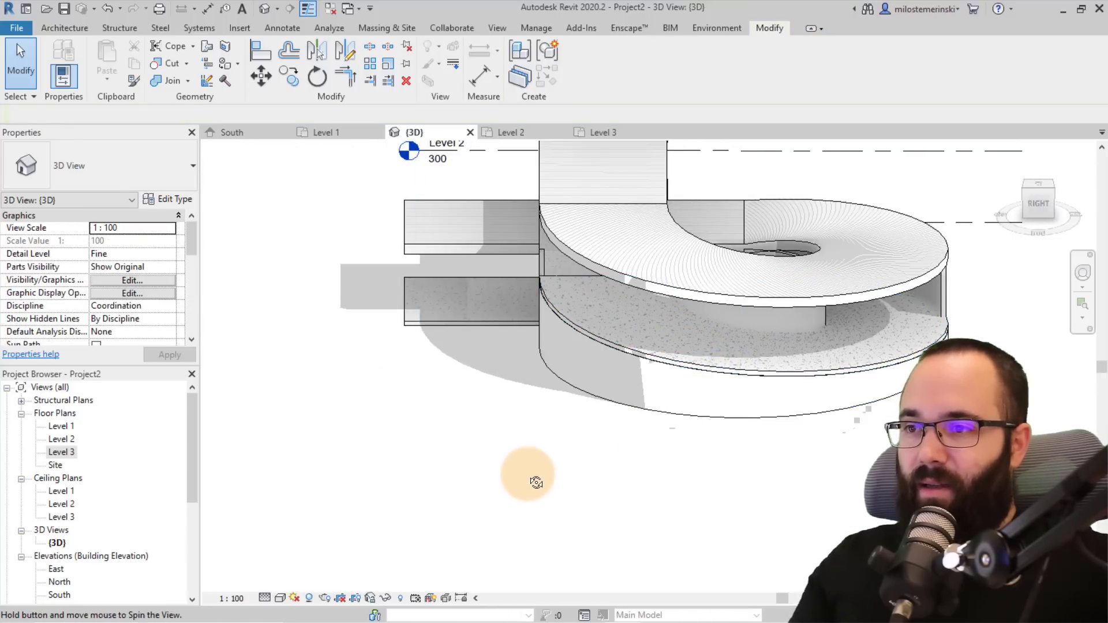
Step: Shorten the remaining outer wall segment to about 18° from the floor's straight edge and try to attach it to the sloping floor
shift+middle_drag(536, 481, 521, 413)
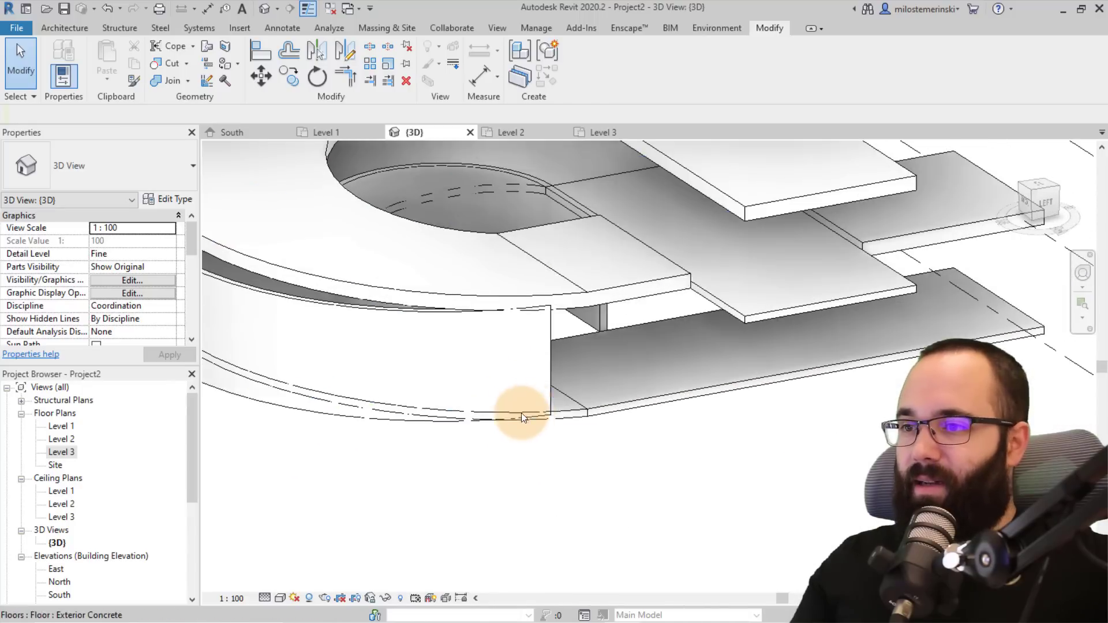
middle_drag(494, 208, 695, 214)
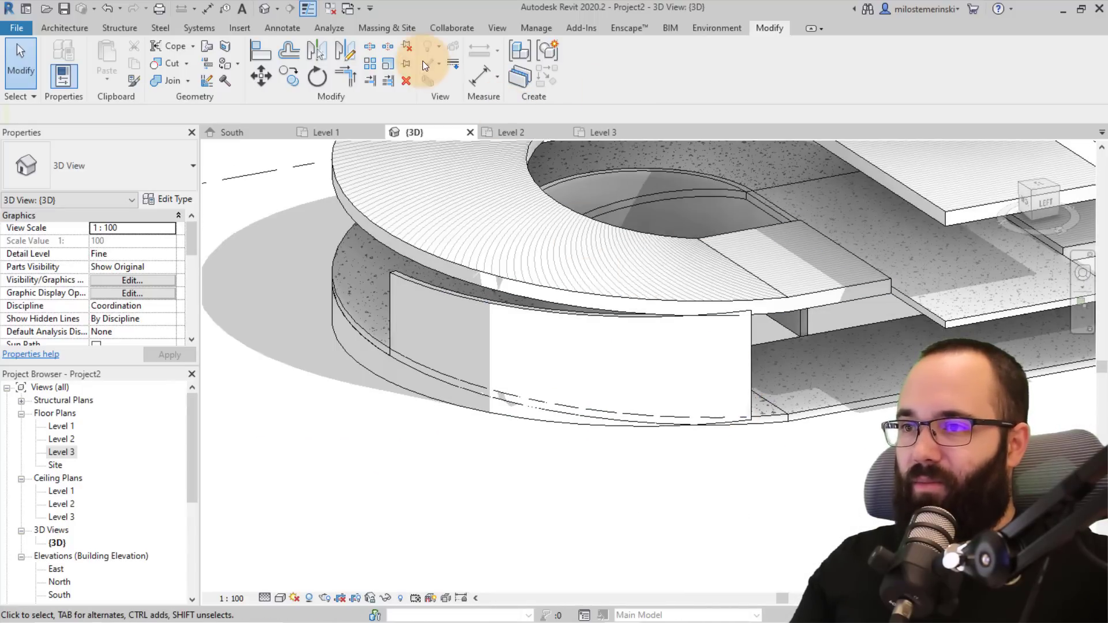
scroll(783, 424, up, 2)
click(735, 392)
scroll(735, 415, up, 2)
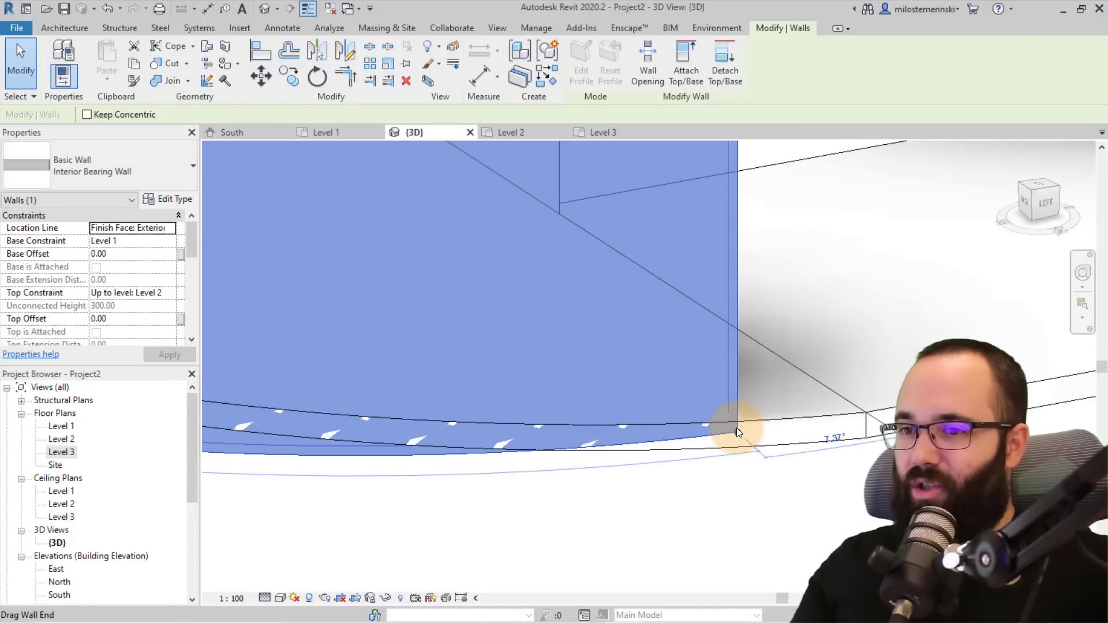
drag(736, 428, 543, 451)
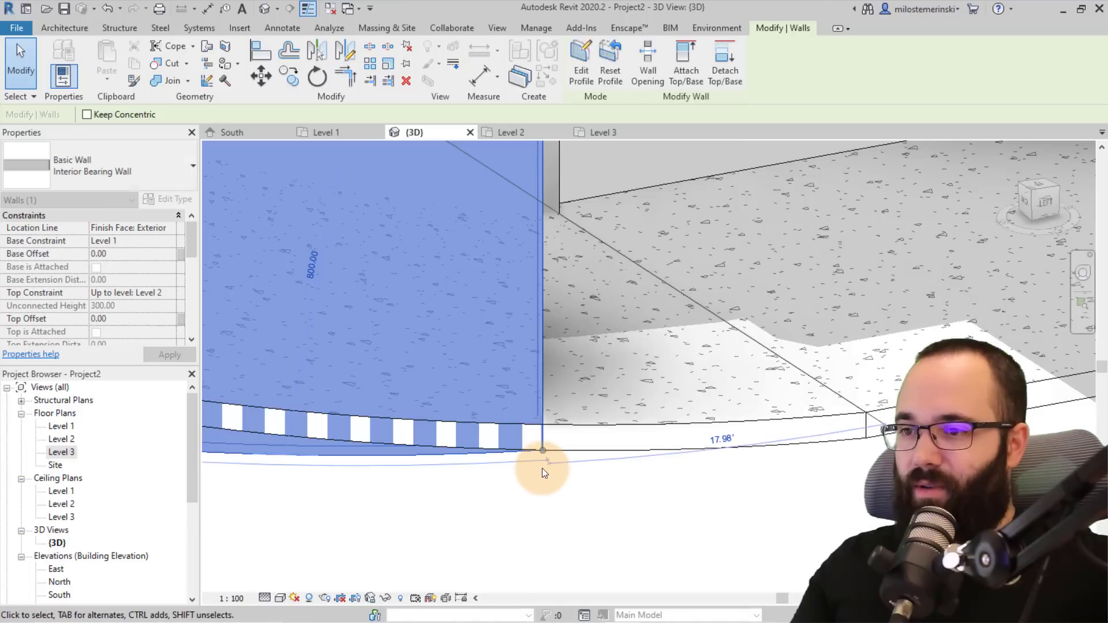
scroll(744, 398, down, 3)
click(694, 78)
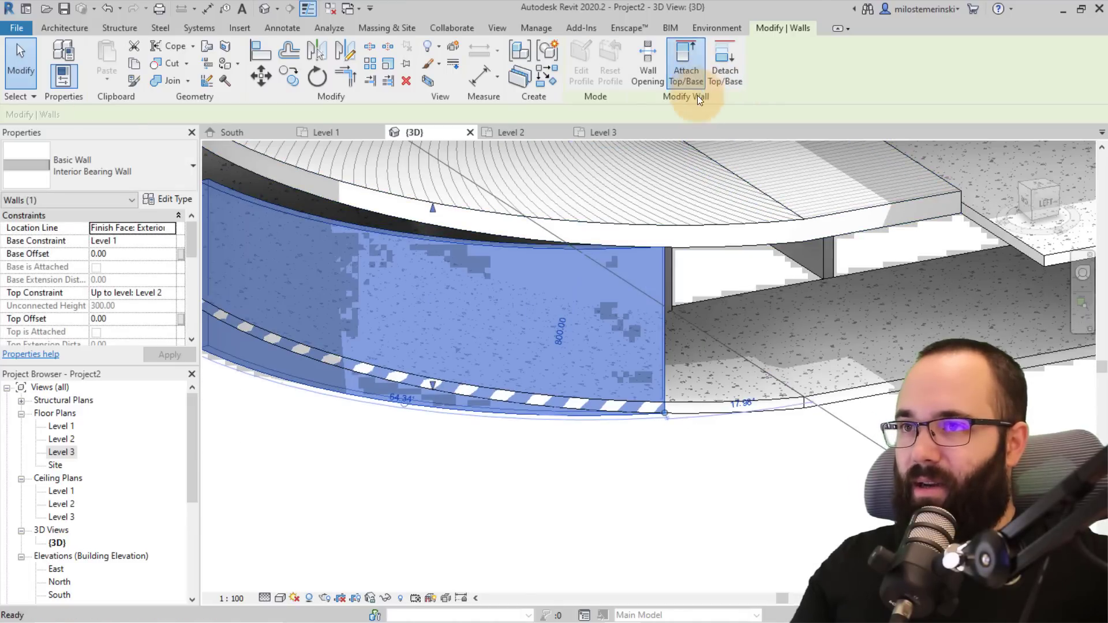
click(696, 414)
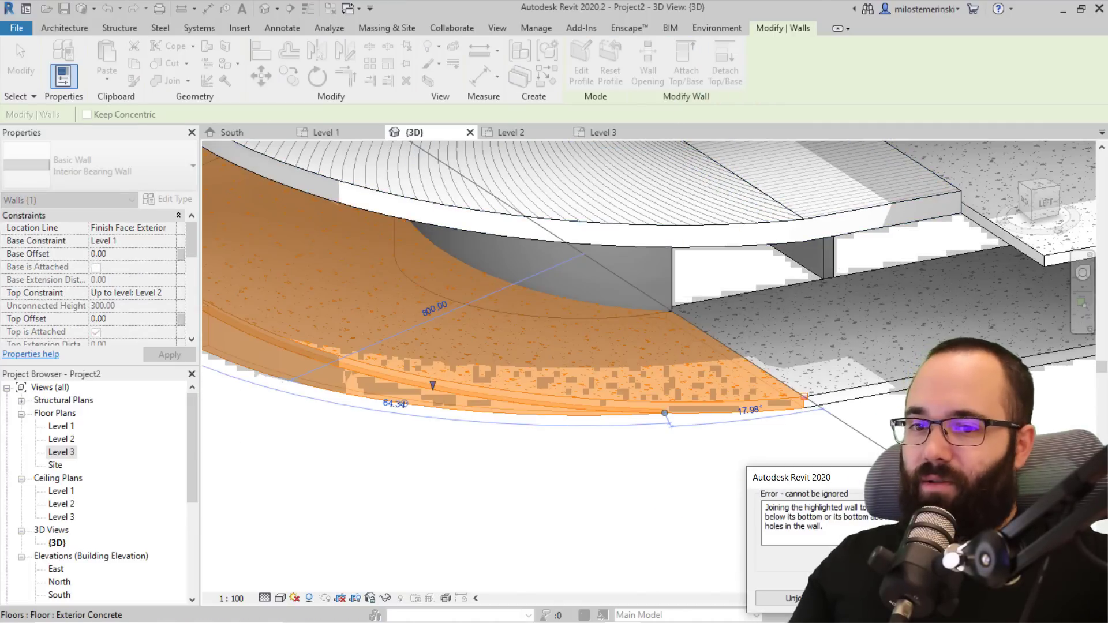
Step: Shorten the remaining outer wall segment slightly more at its free end and attach its top to the sloping Level 1 floor
scroll(671, 410, up, 5)
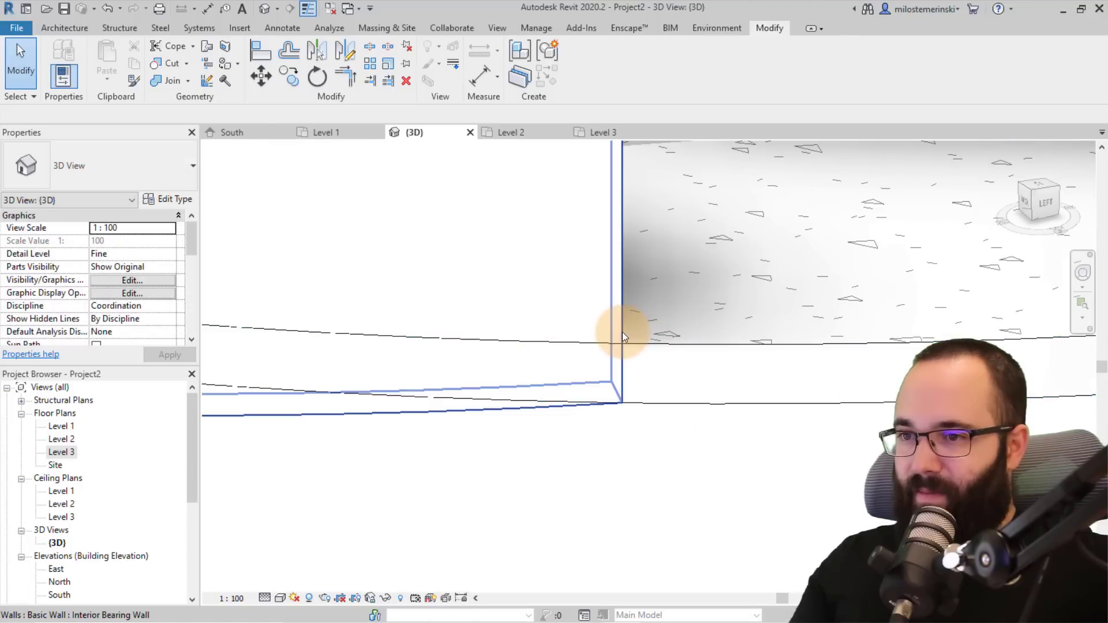
click(622, 332)
scroll(613, 405, up, 3)
drag(641, 416, 602, 420)
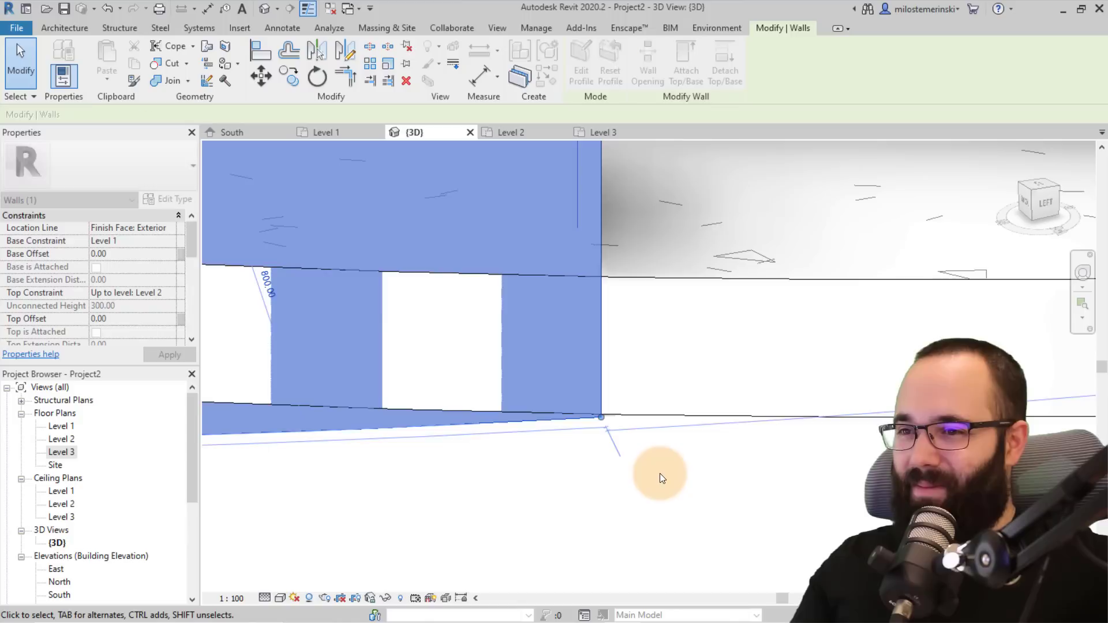
scroll(660, 473, down, 4)
scroll(673, 453, down, 4)
click(685, 74)
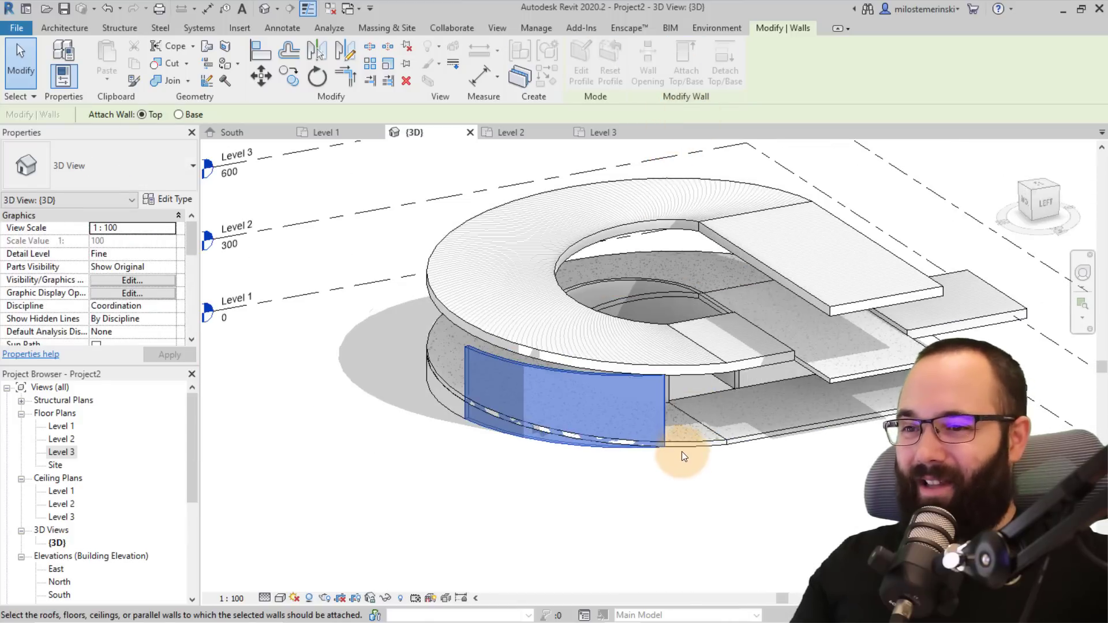
click(616, 491)
shift+middle_drag(615, 490, 646, 531)
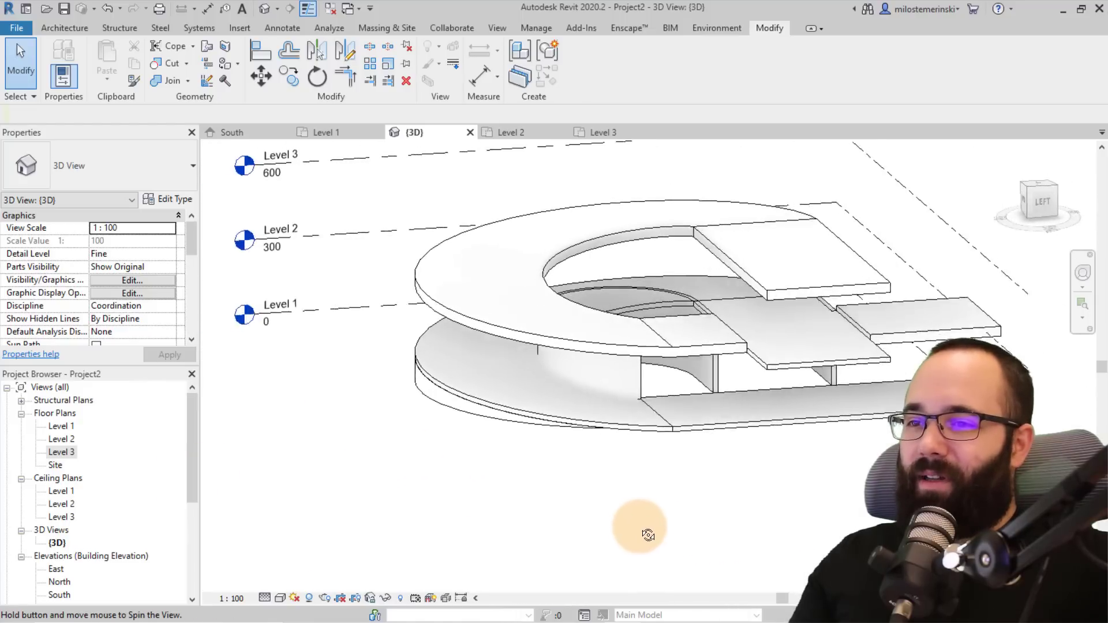
Step: Pull the low-side end of the curved inner wall back to about 20° from the floor's straight edge
scroll(635, 389, up, 5)
scroll(635, 388, down, 3)
click(624, 399)
scroll(604, 417, up, 3)
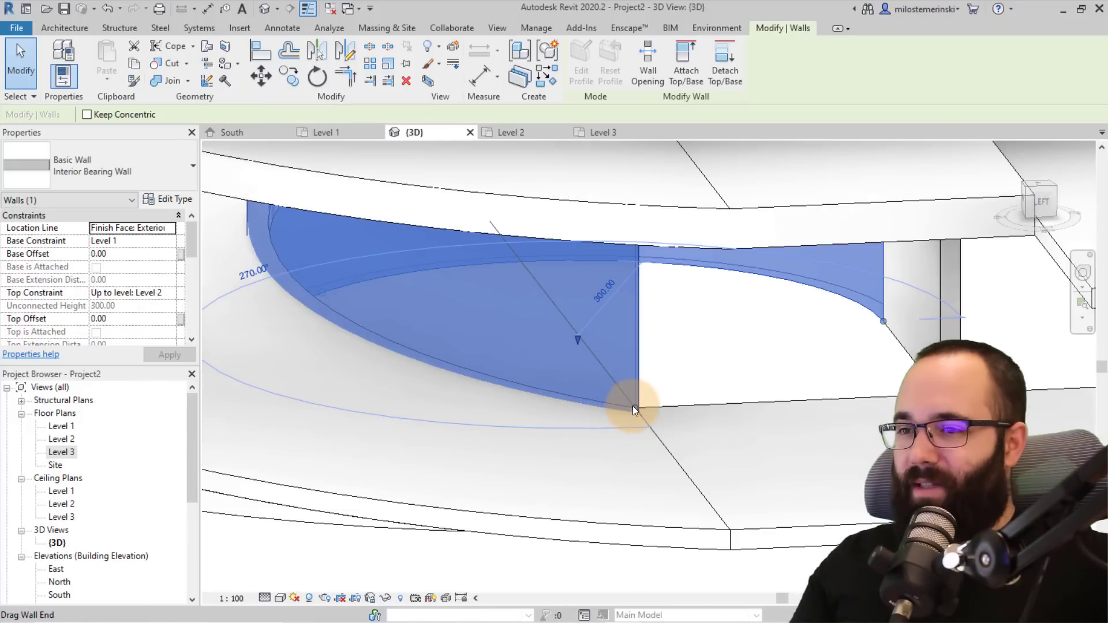
drag(632, 406, 515, 408)
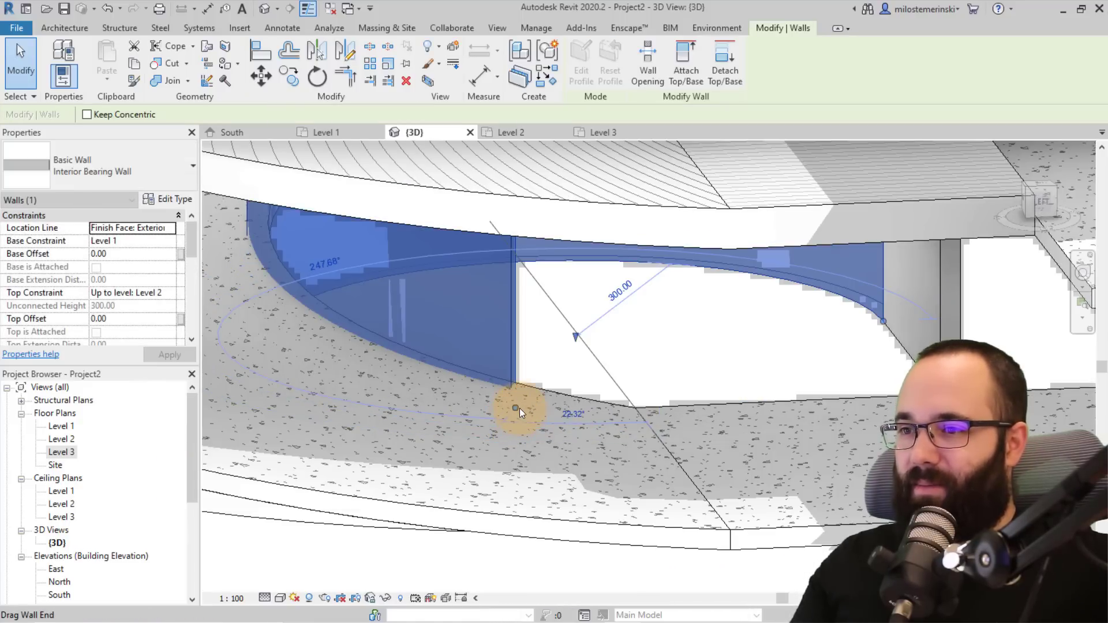
scroll(566, 454, down, 5)
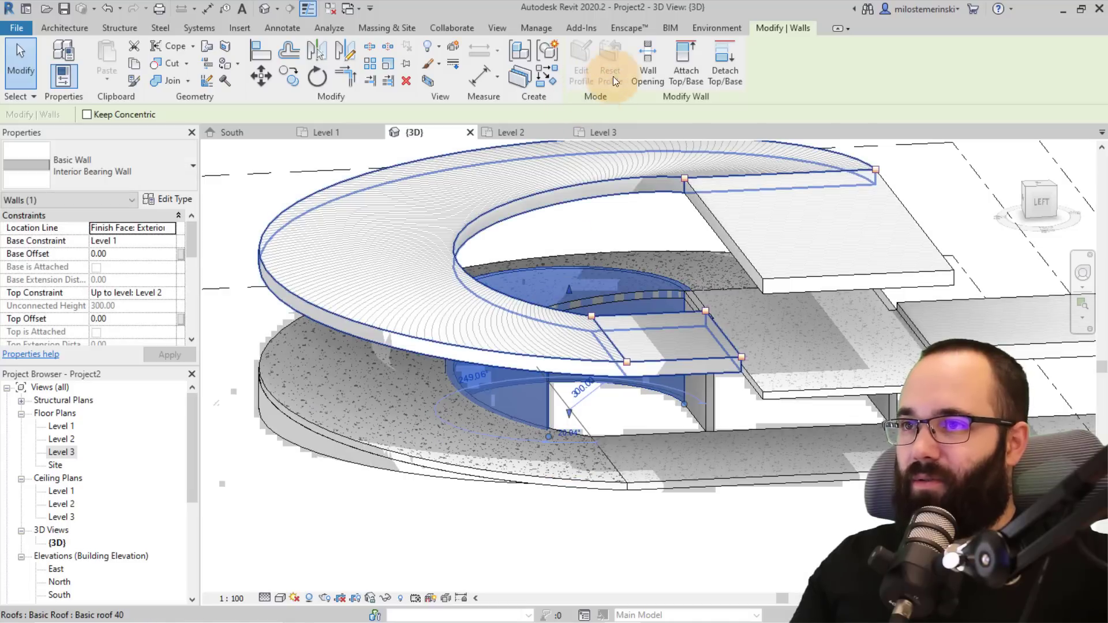
Step: Attach the top of the shortened inner wall to the sloping Level 1 floor and view the whole ramp
click(687, 74)
click(552, 475)
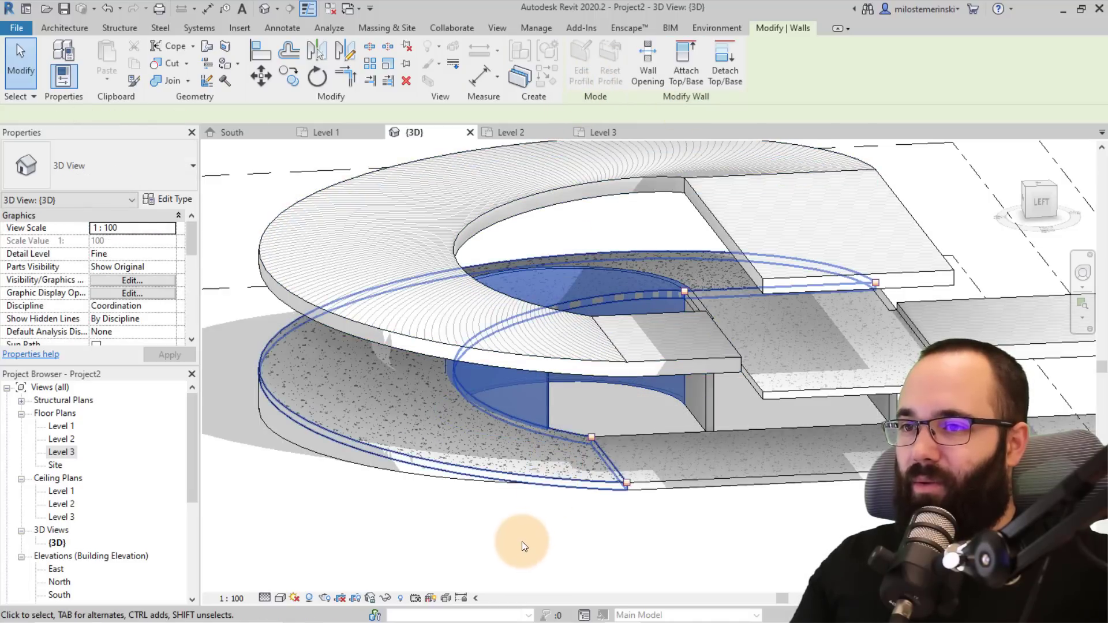
click(522, 541)
shift+middle_drag(637, 549, 517, 449)
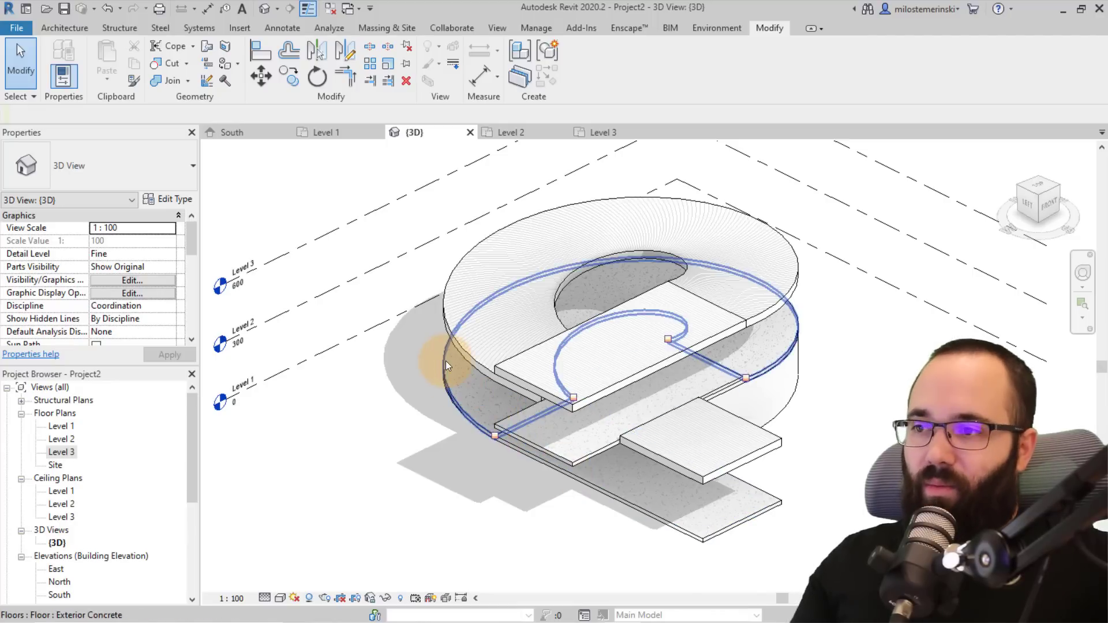
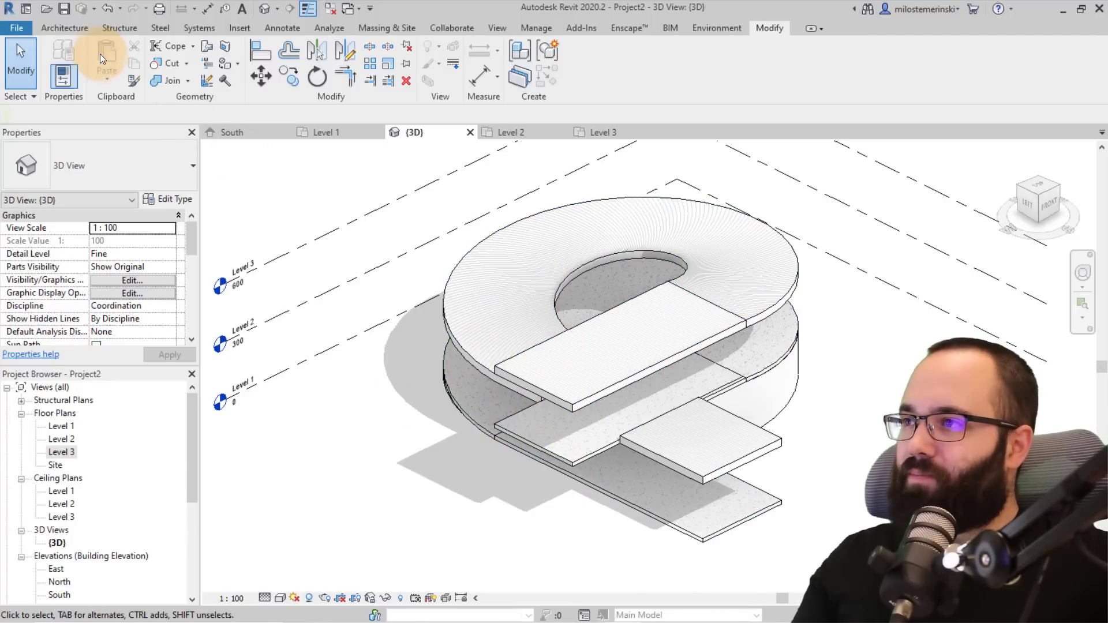
Step: Start a wall on the Level 1 plan using the Curtain Wall Storefront type, with its top constrained to Level 2
click(74, 30)
click(71, 54)
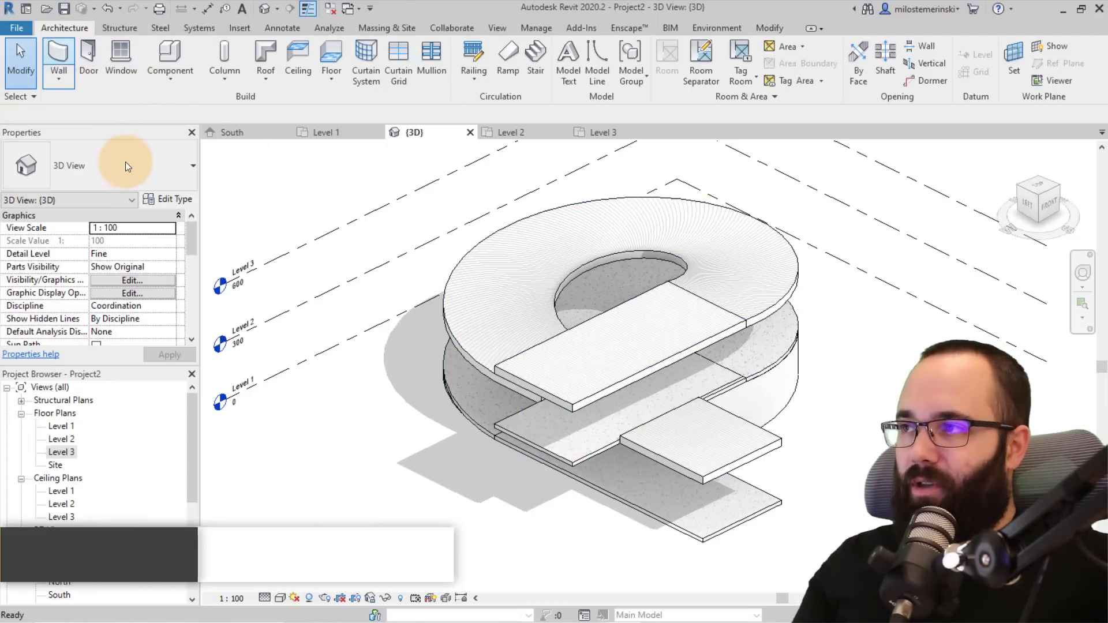
click(325, 137)
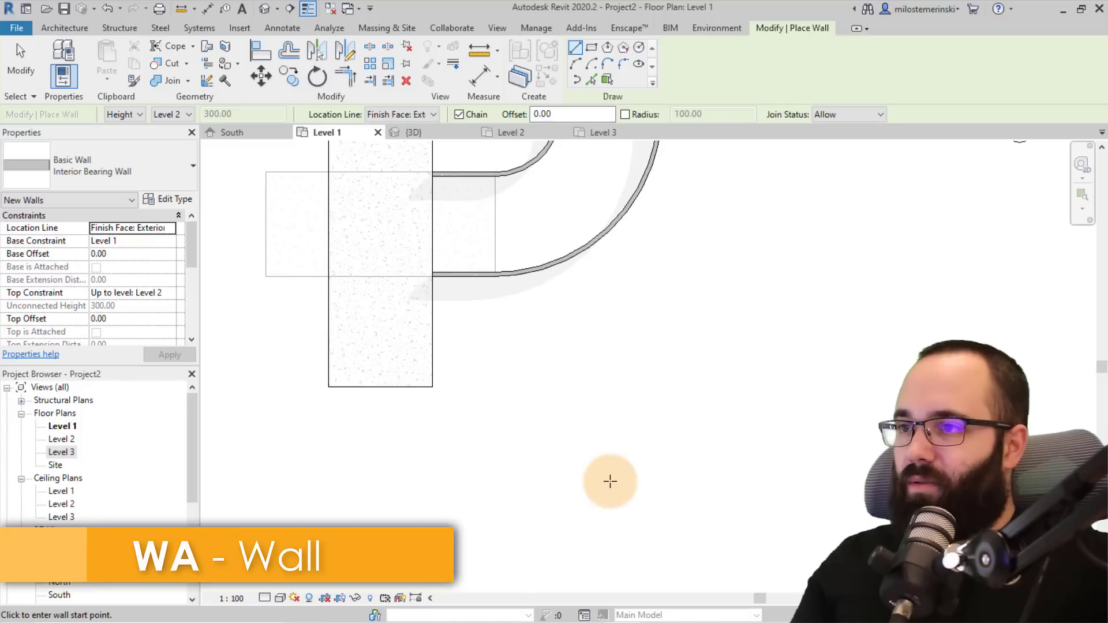
scroll(608, 479, down, 3)
middle_drag(608, 480, 641, 587)
scroll(492, 260, up, 1)
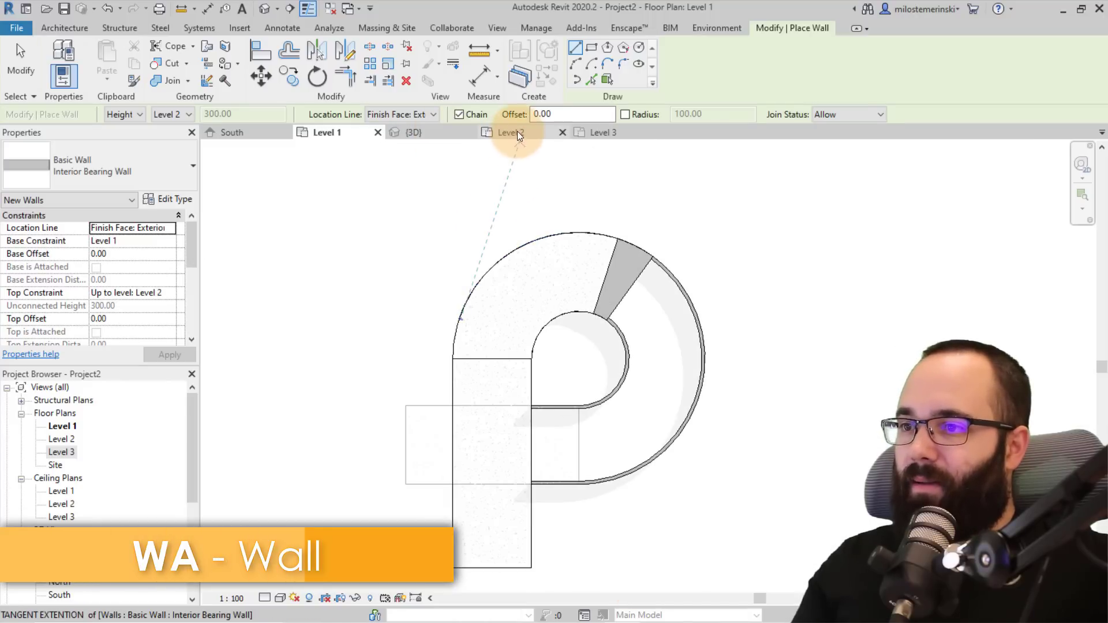
scroll(445, 321, up, 2)
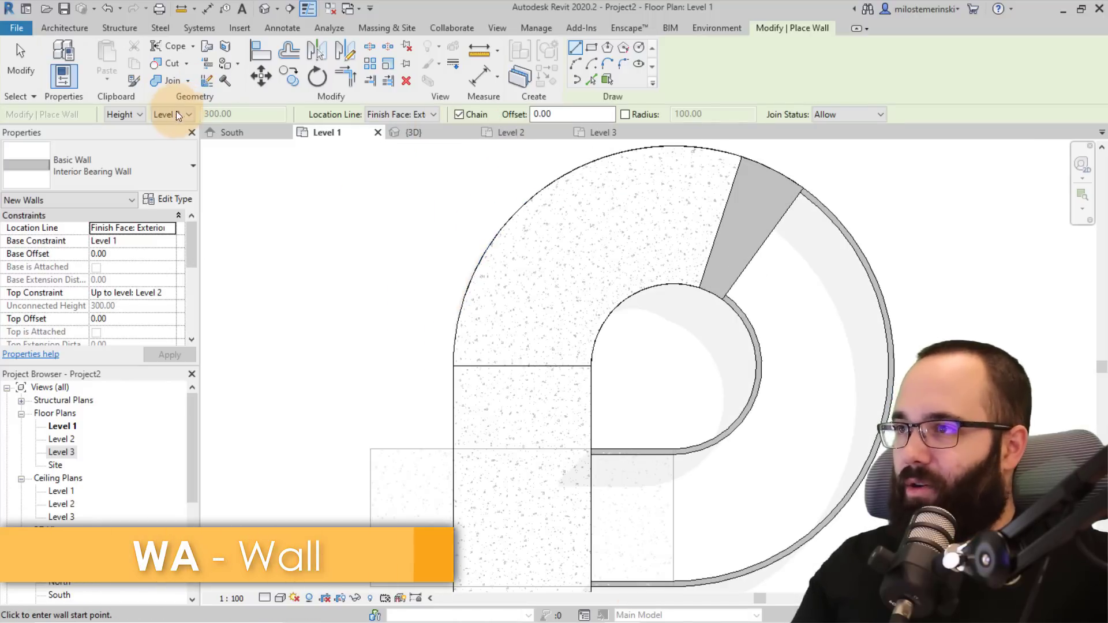
click(67, 30)
click(96, 163)
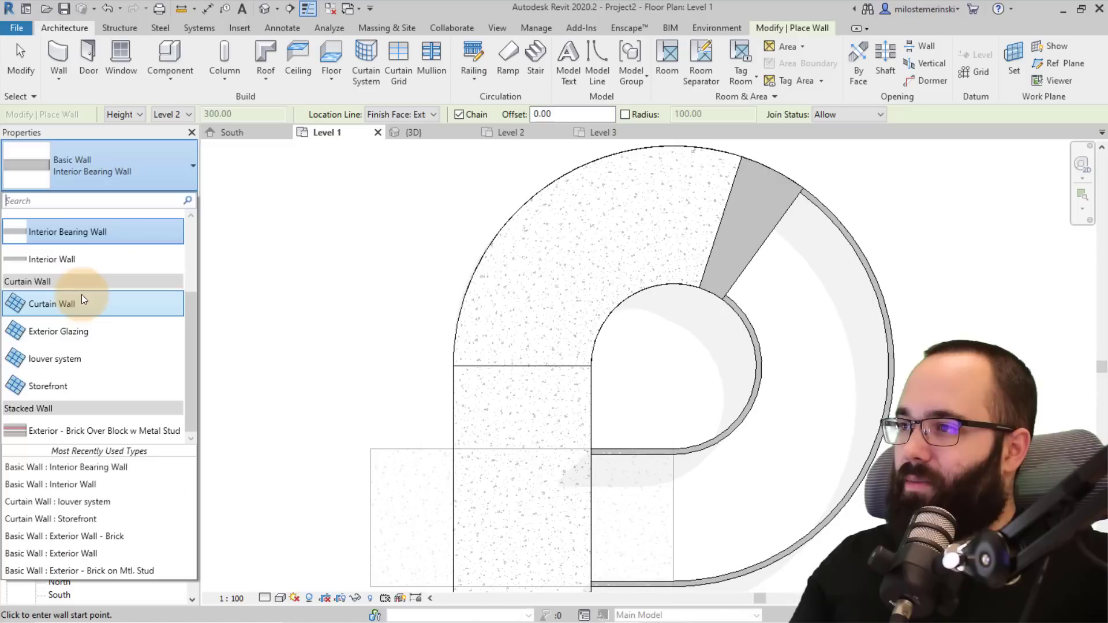
click(57, 385)
scroll(457, 362, up, 4)
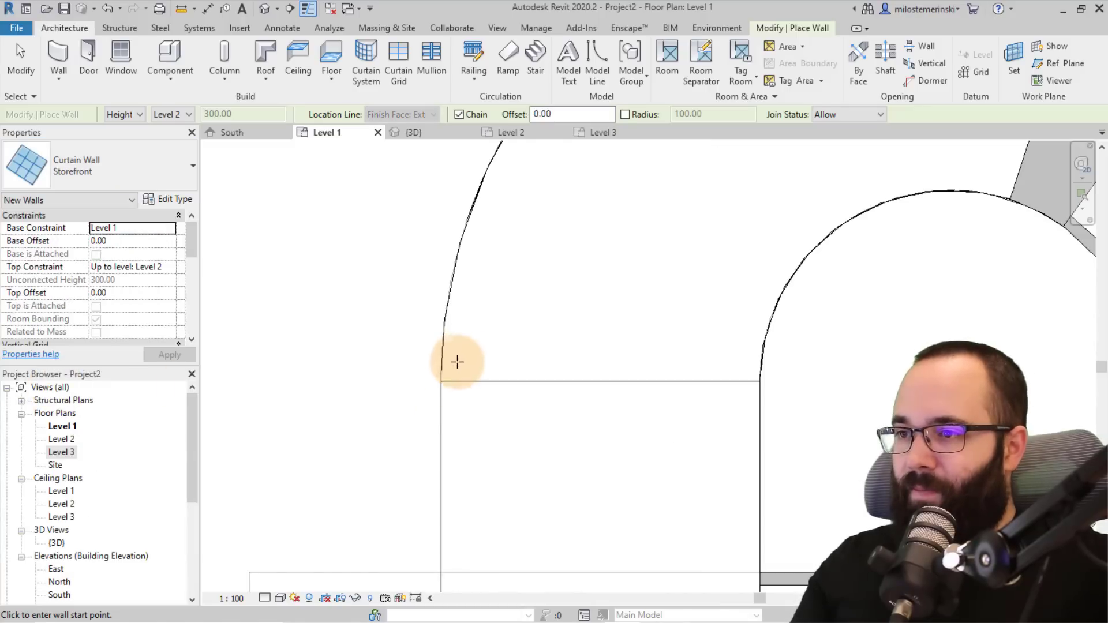
Step: Draw a straight Storefront wall along the floor's outer straight edge and align its far end with the start of the curved ramp
scroll(450, 374, down, 5)
middle_drag(450, 382, 455, 153)
scroll(445, 572, up, 6)
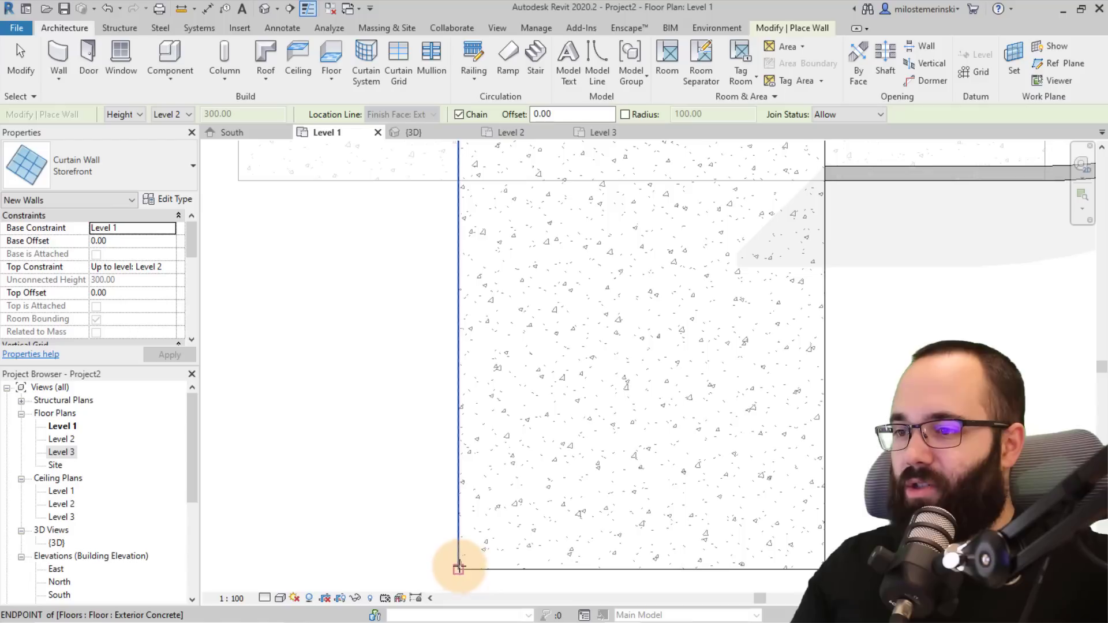
click(461, 567)
scroll(465, 279, down, 1)
middle_drag(466, 282, 478, 569)
middle_drag(484, 163, 477, 459)
scroll(454, 342, up, 4)
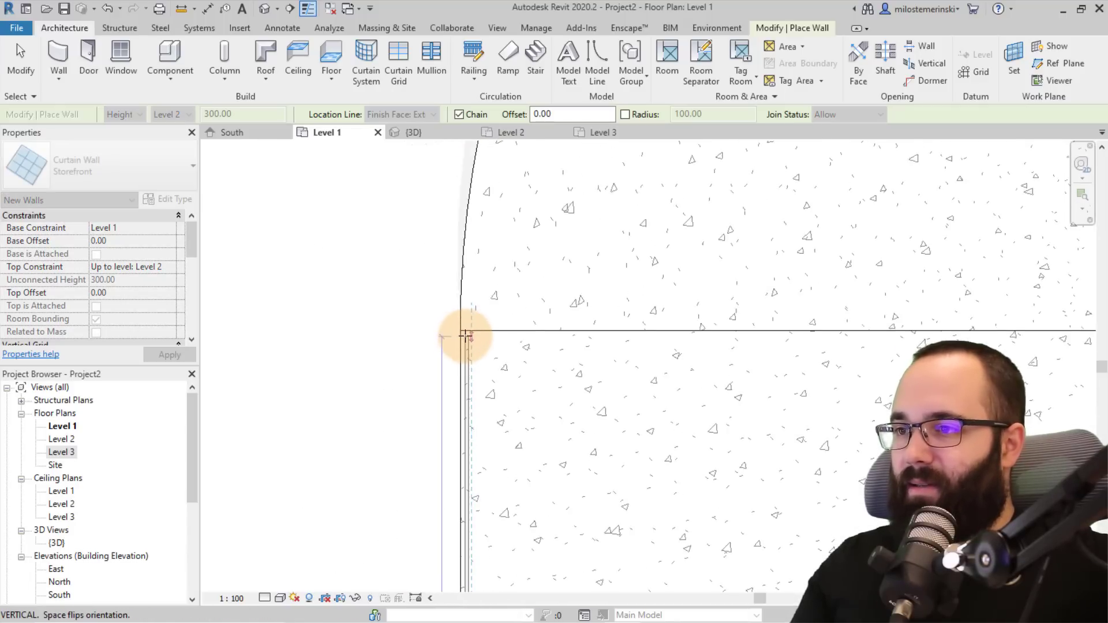
scroll(465, 336, up, 2)
click(488, 322)
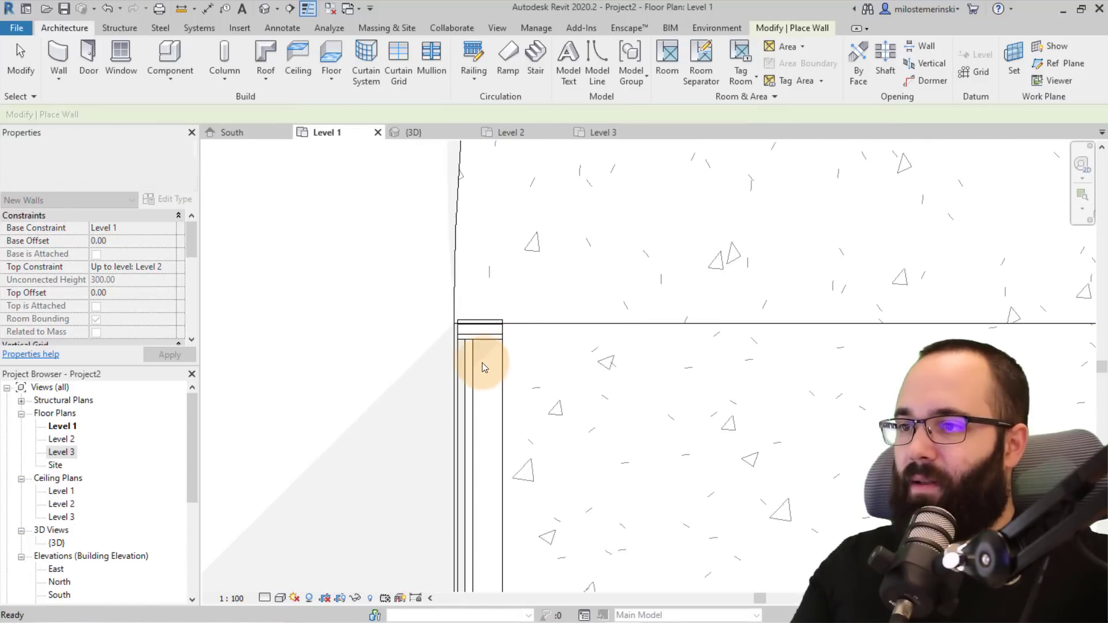
key(Escape)
key(Escape)
click(479, 329)
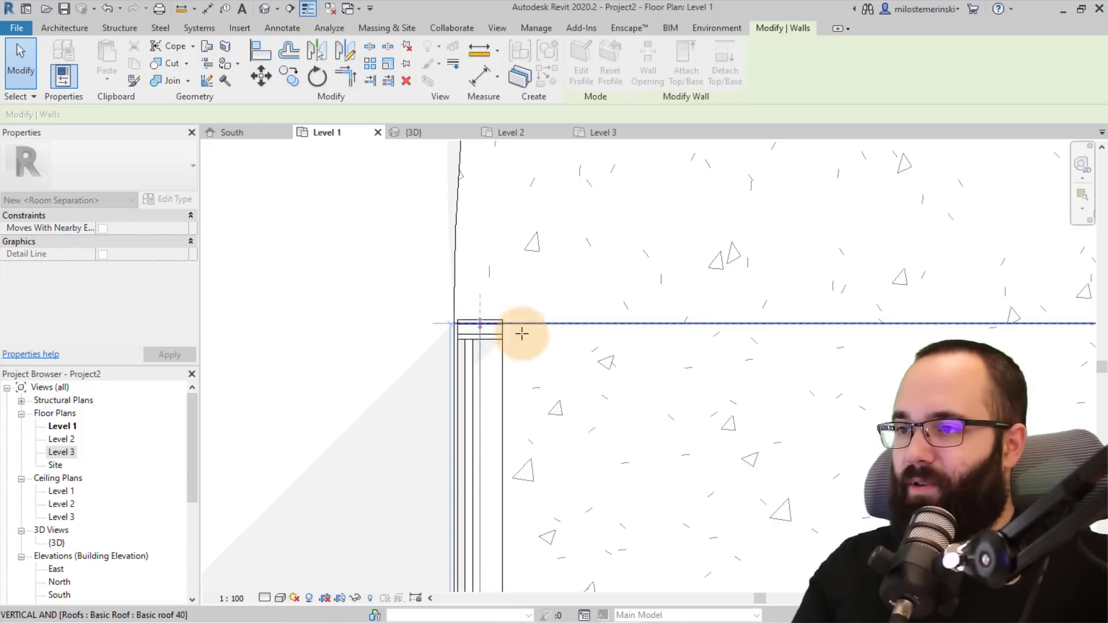
drag(521, 333, 523, 333)
Step: Try to draw a start-end-radius Storefront arc from the straight curtain wall's end to the outer bearing wall's straight end, passing through its curved part
key(c)
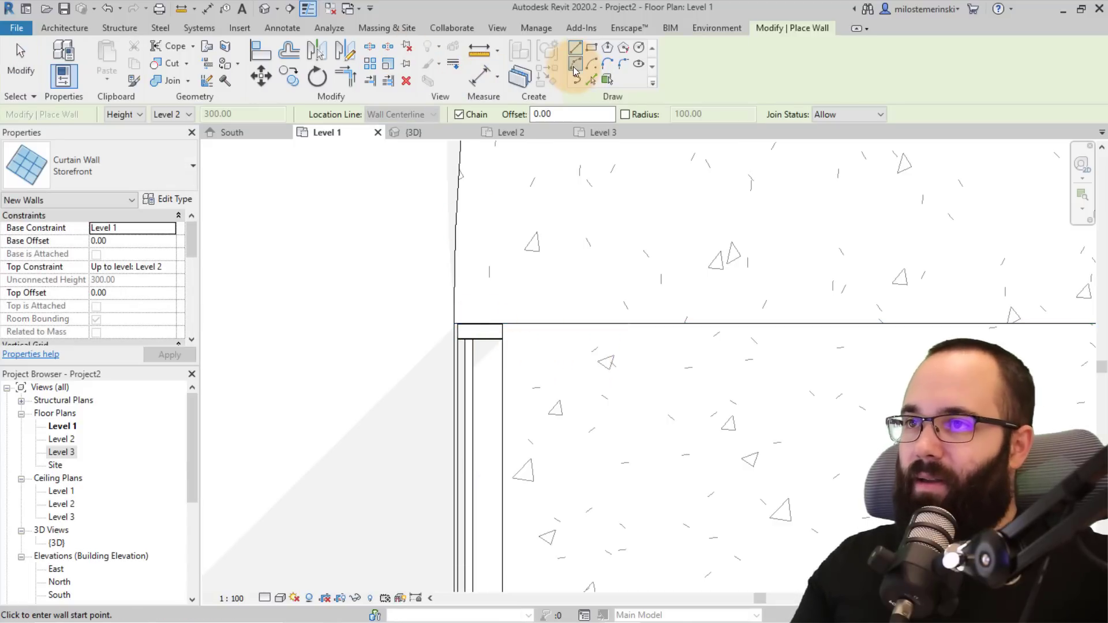
click(478, 323)
scroll(537, 251, down, 4)
scroll(685, 339, down, 3)
middle_drag(685, 339, 341, 175)
scroll(450, 460, up, 3)
scroll(457, 426, up, 3)
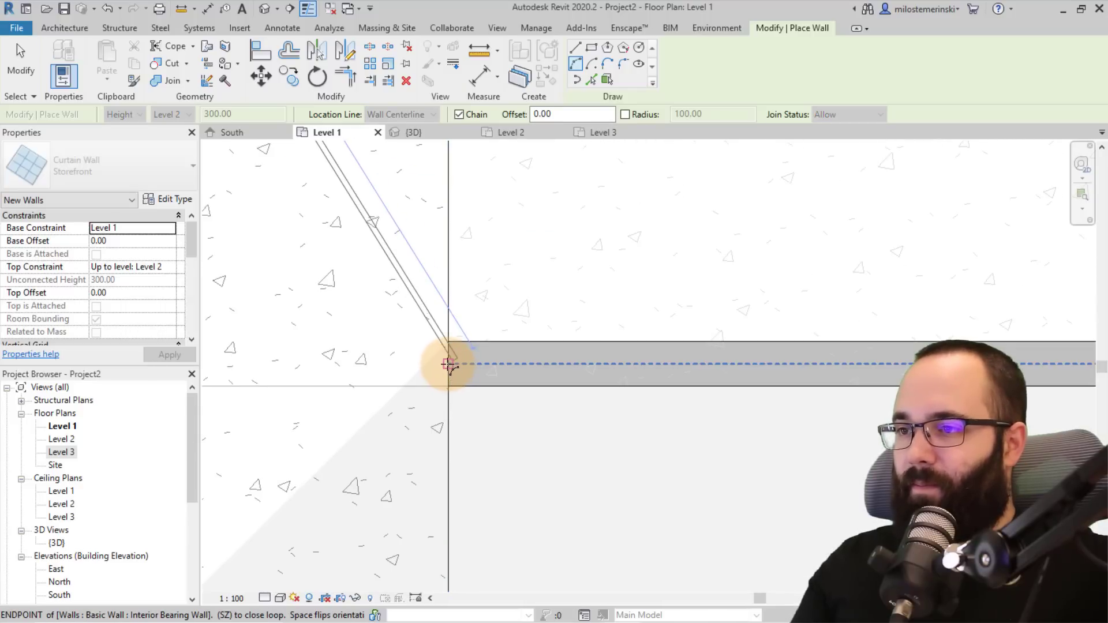
scroll(721, 372, down, 10)
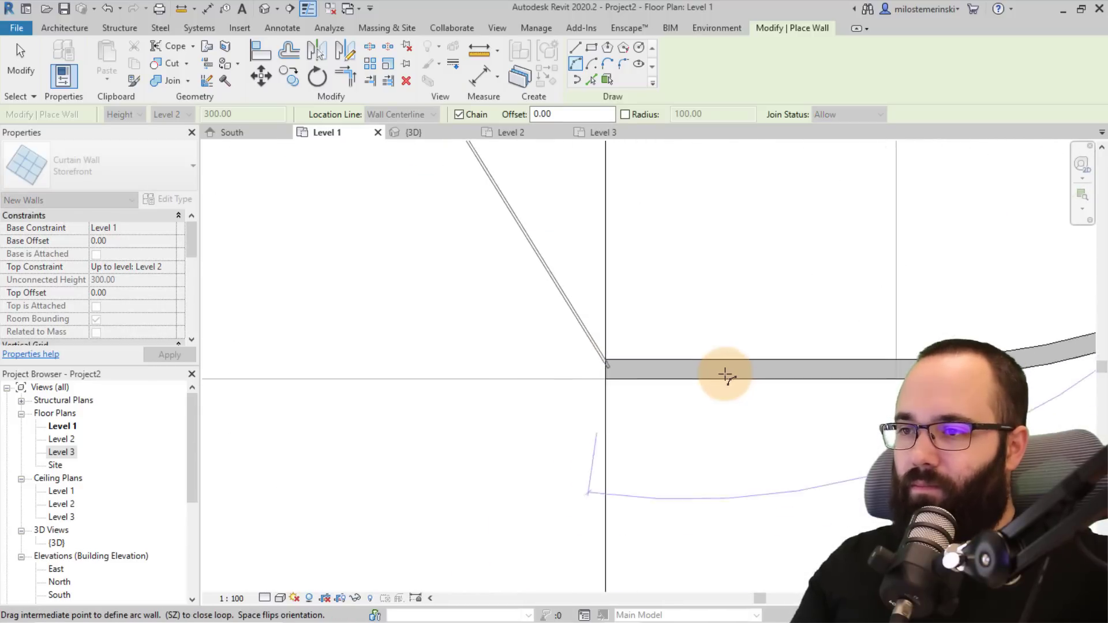
middle_drag(909, 228, 731, 336)
scroll(846, 251, down, 1)
middle_drag(834, 274, 765, 344)
scroll(721, 294, up, 5)
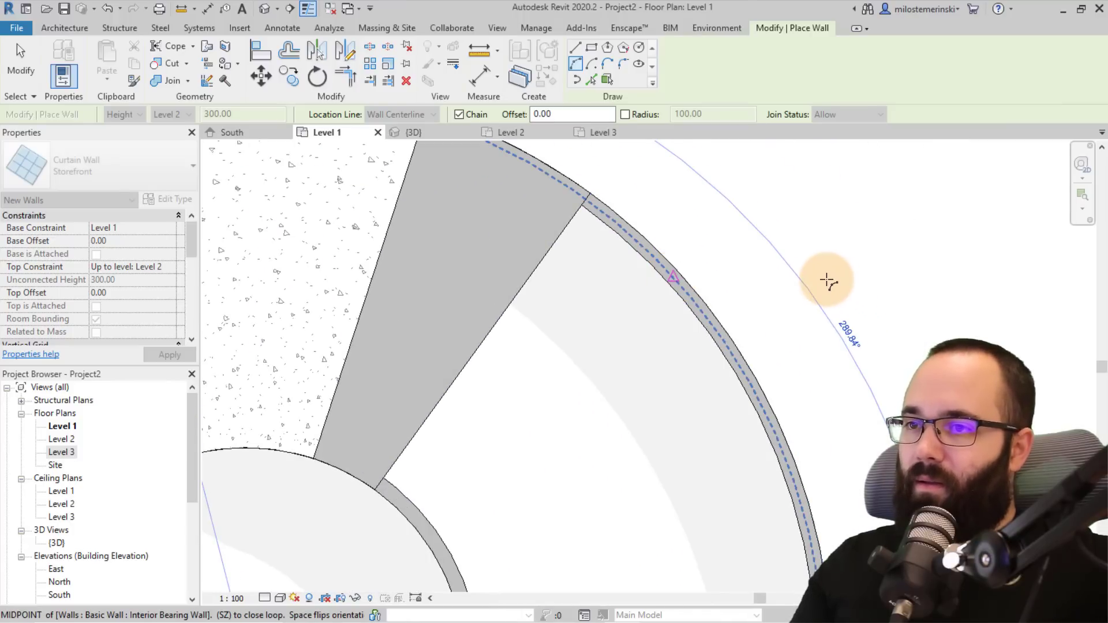
scroll(827, 281, down, 5)
middle_drag(721, 316, 743, 294)
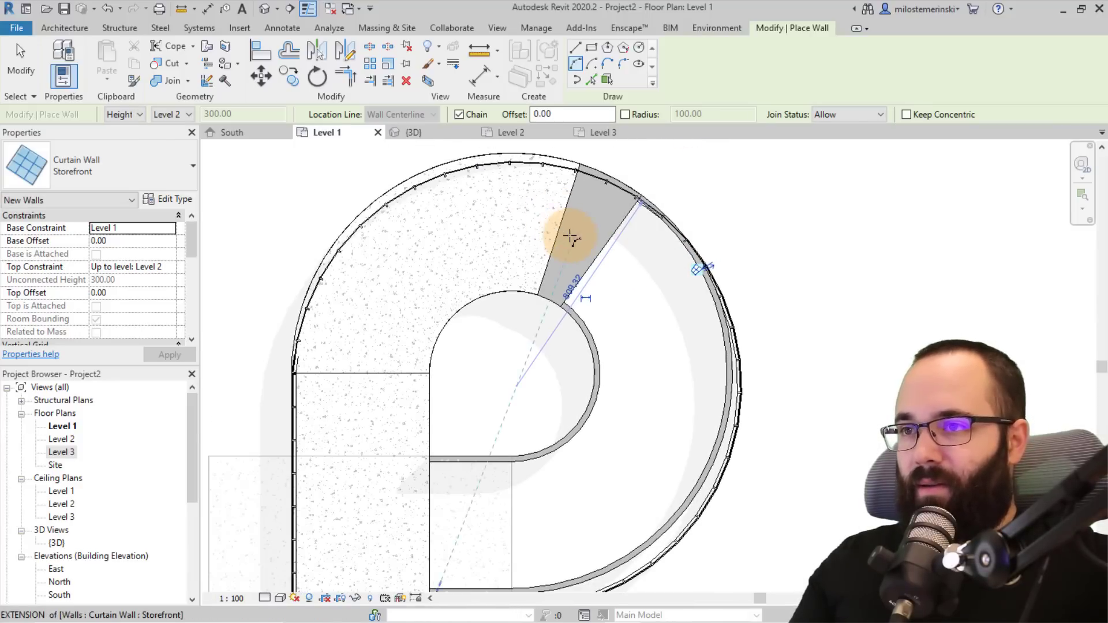
Step: Delete the curved Storefront wall that does not follow the ramp's outer edge
key(Escape)
click(398, 199)
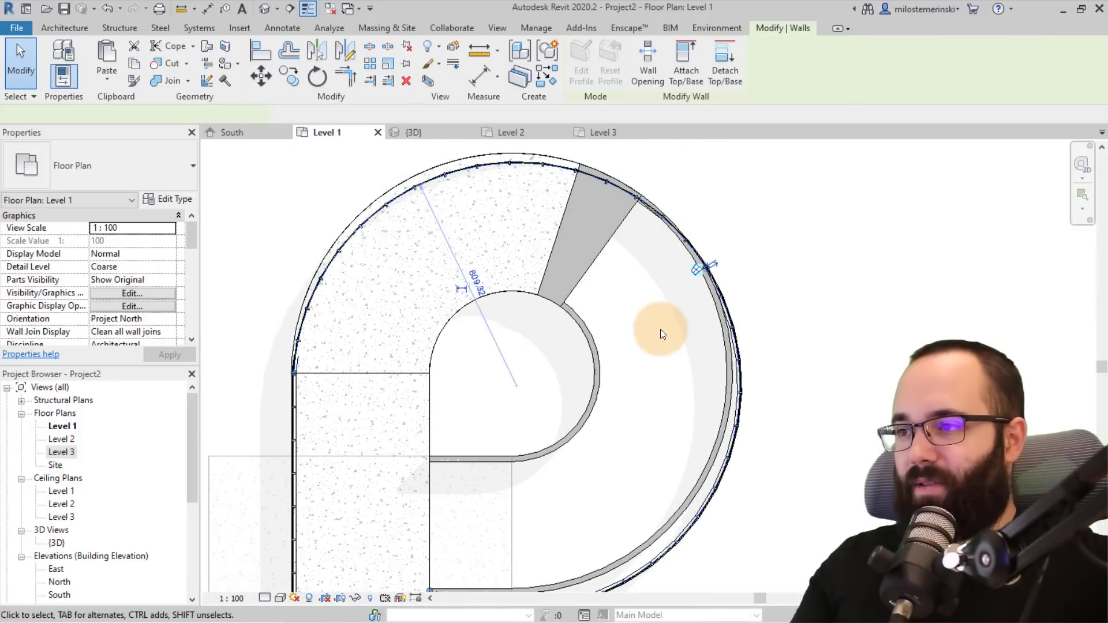
middle_drag(647, 323, 607, 244)
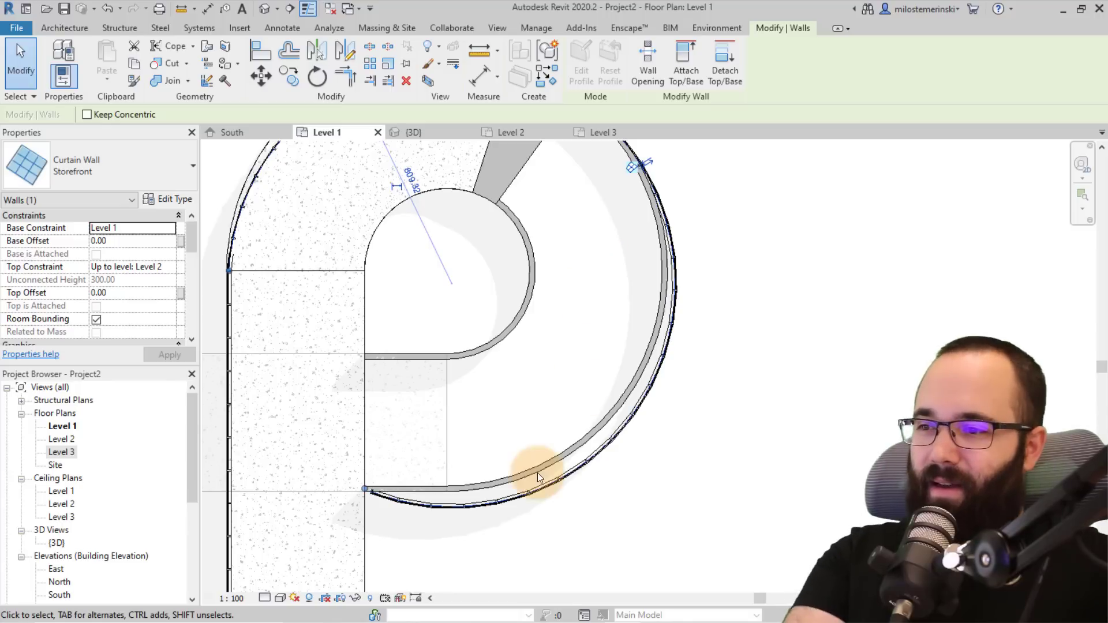
key(Delete)
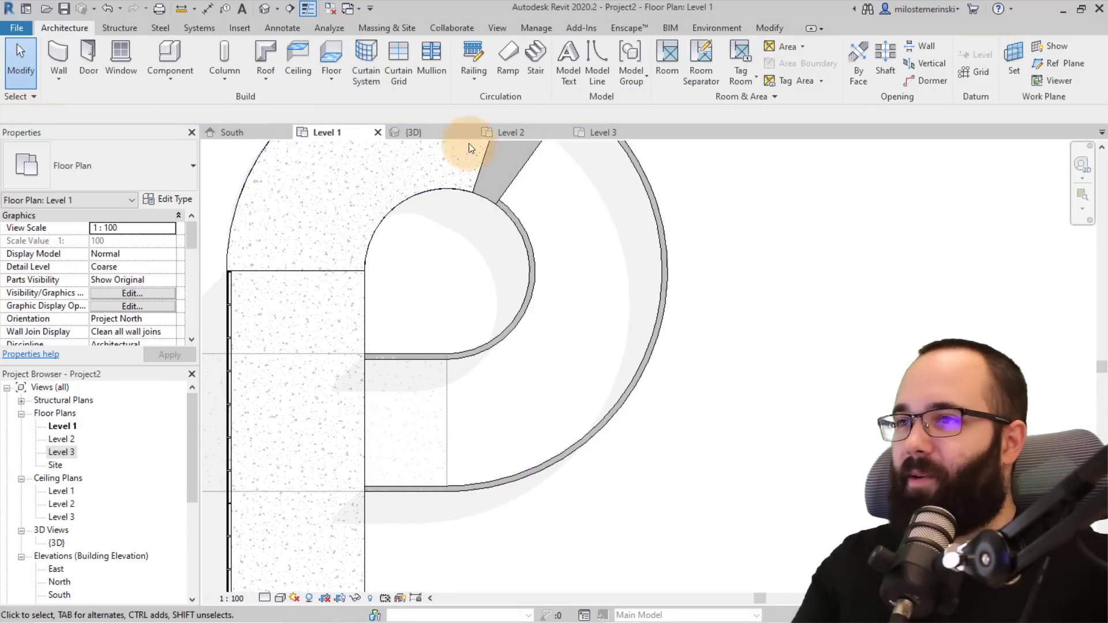
Step: Draw a straight Storefront wall from the curtain wall's end to the outer bearing wall's tangent point, and delete this diagonal wall
key(w)
key(a)
scroll(230, 277, up, 5)
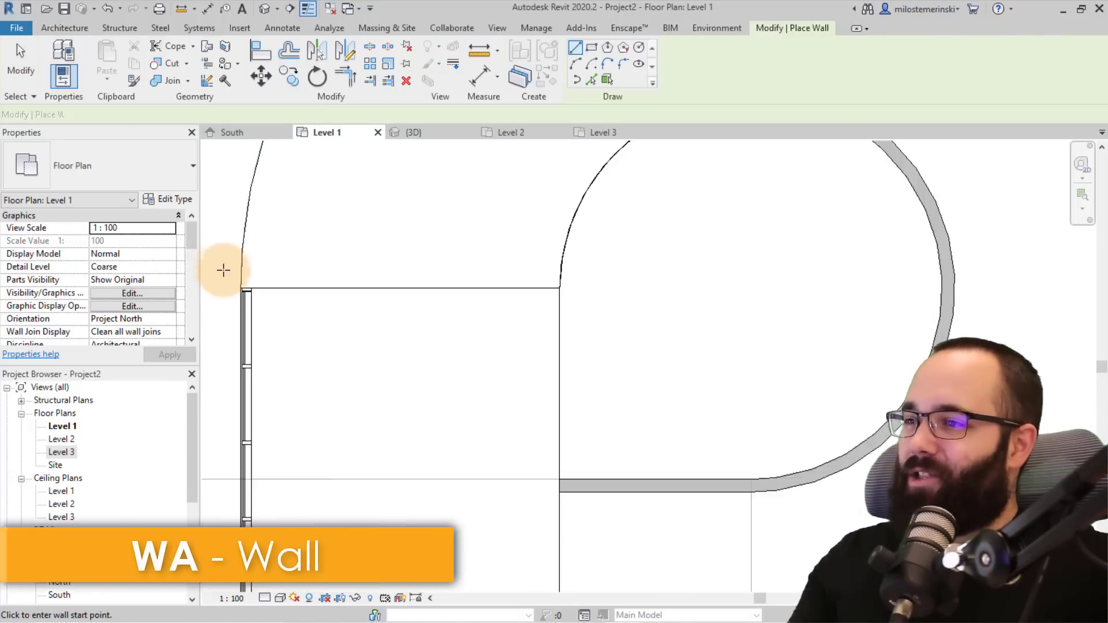
click(238, 287)
scroll(472, 250, down, 6)
middle_drag(661, 404, 447, 224)
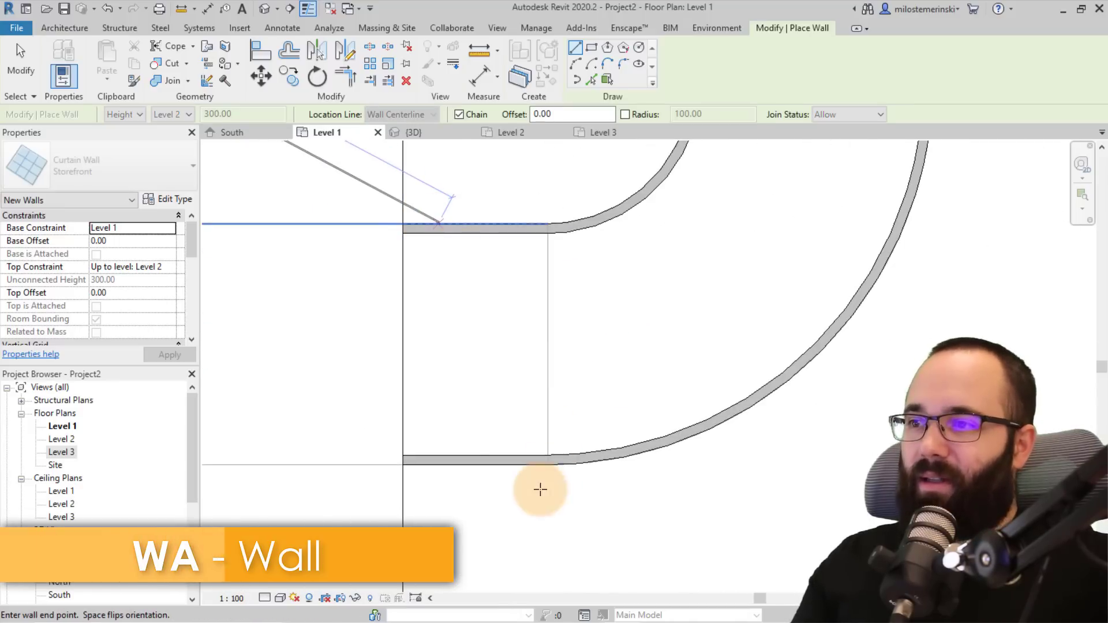
scroll(537, 489, up, 1)
scroll(550, 456, up, 2)
scroll(551, 456, up, 2)
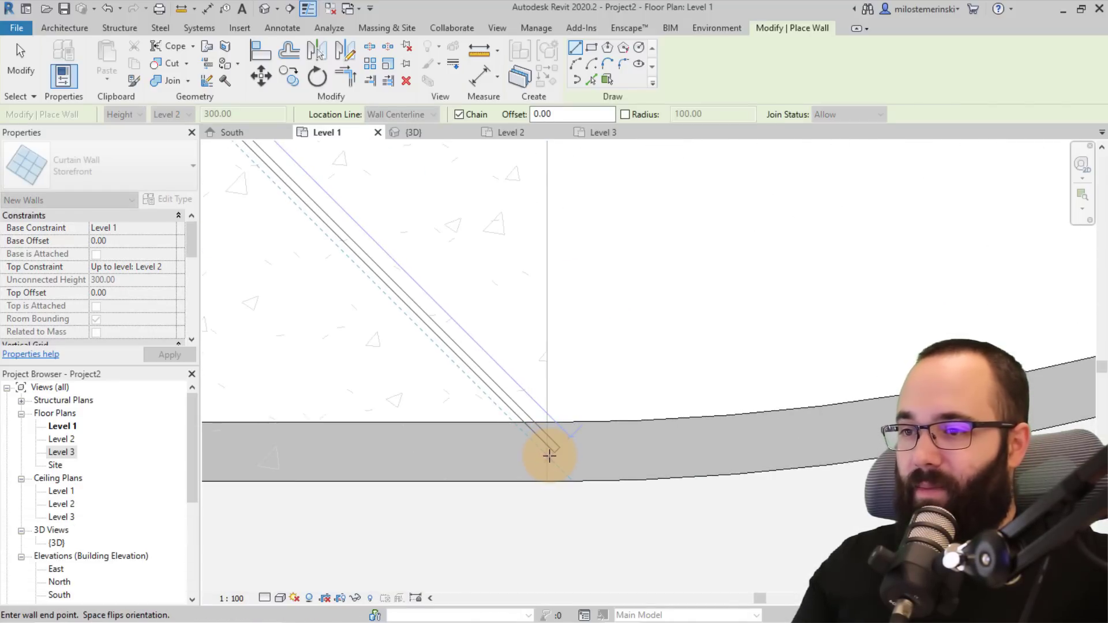
scroll(571, 465, down, 3)
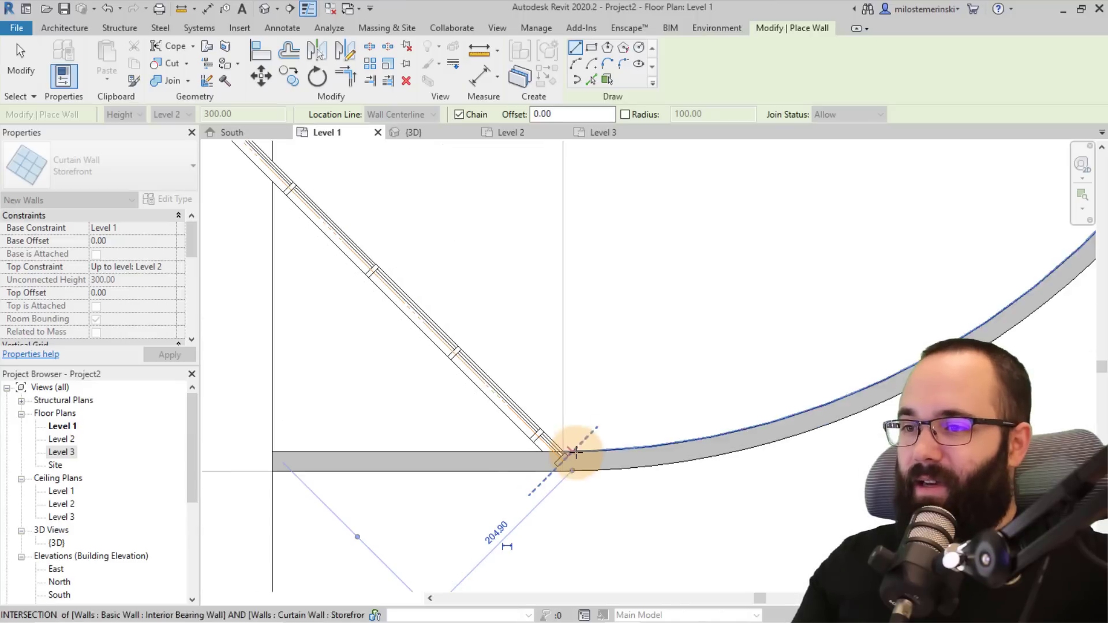
click(575, 443)
key(Escape)
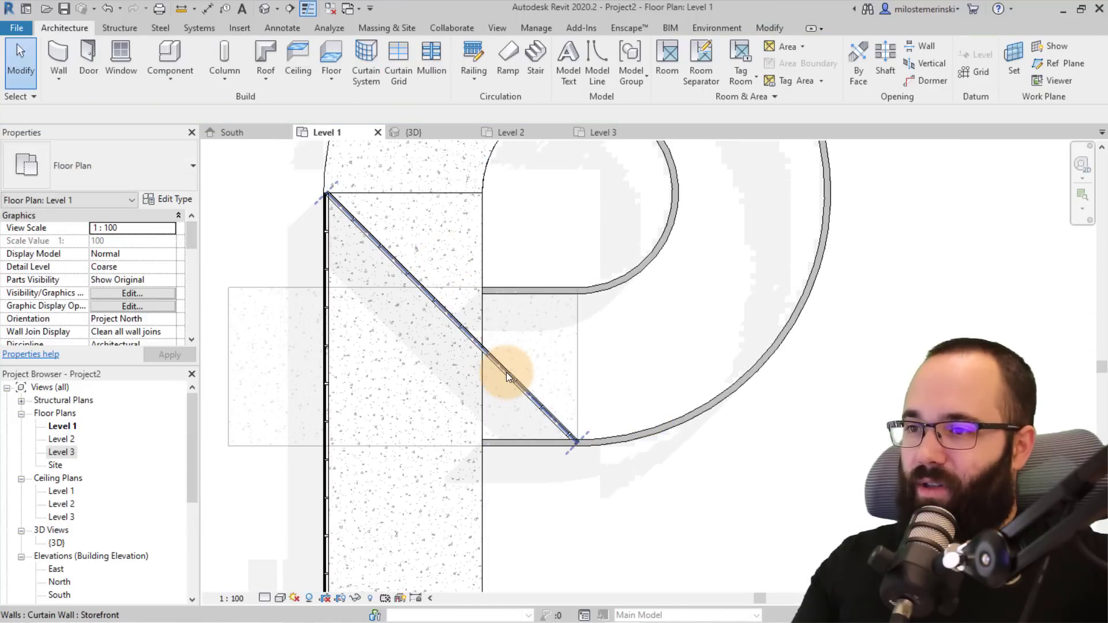
click(507, 373)
key(Delete)
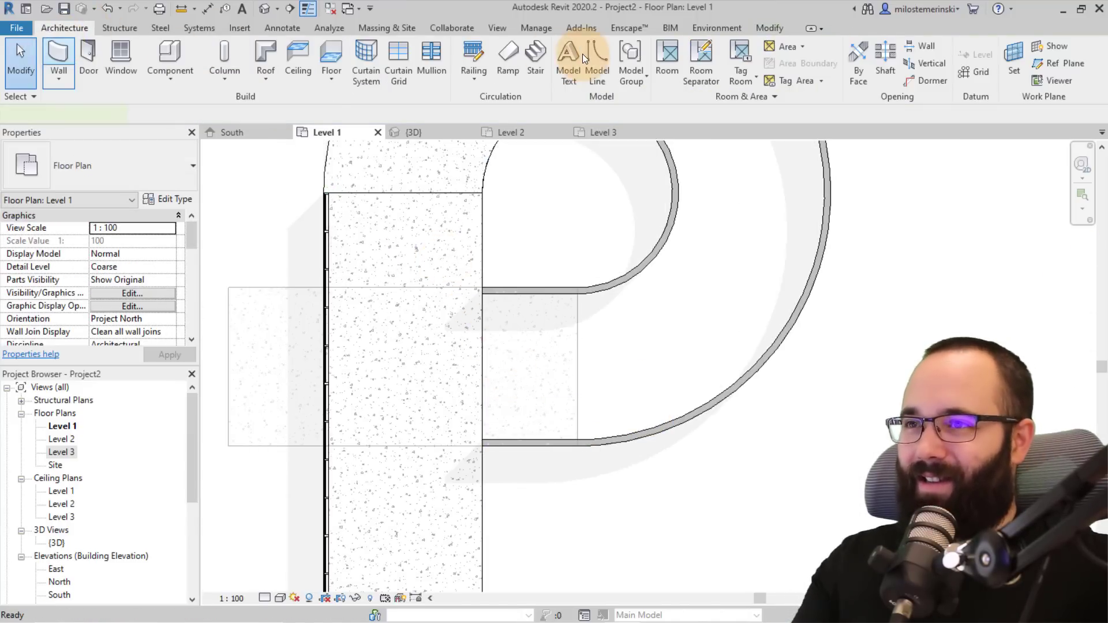
Step: Draw a Storefront arc wall along the ramp's outer edge, from the straight curtain wall's end to where the outer bearing wall's curve meets its straight part
key(w)
key(a)
scroll(326, 190, up, 3)
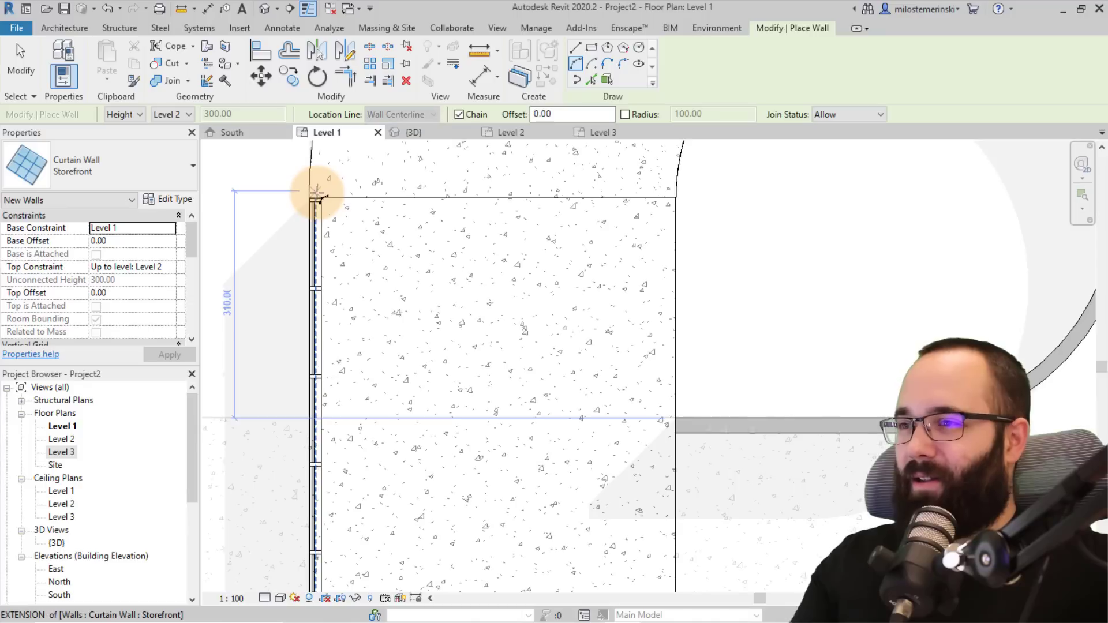
click(317, 198)
scroll(675, 386, down, 2)
middle_drag(675, 385, 426, 152)
scroll(657, 439, up, 3)
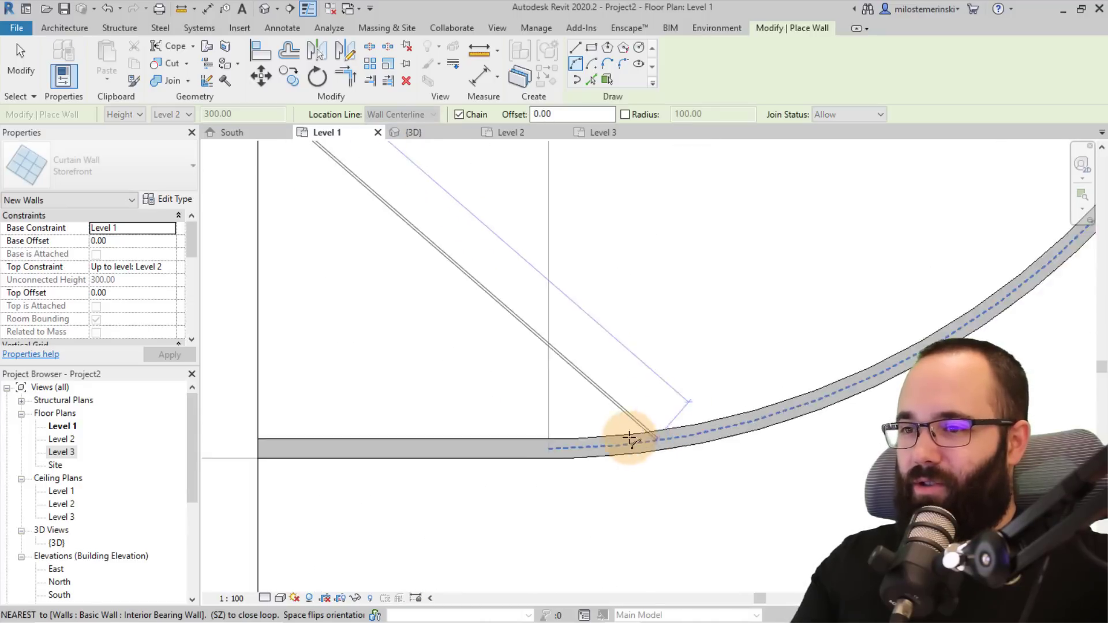
scroll(631, 439, up, 2)
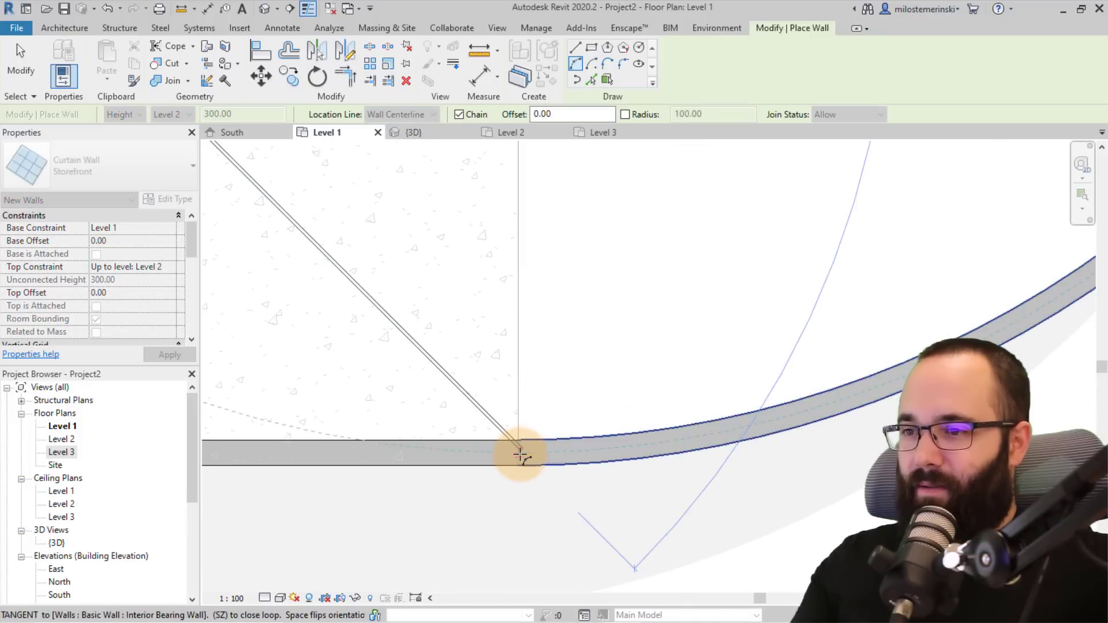
click(520, 454)
scroll(626, 331, down, 3)
middle_drag(633, 369, 604, 615)
scroll(605, 615, down, 1)
middle_drag(737, 214, 744, 222)
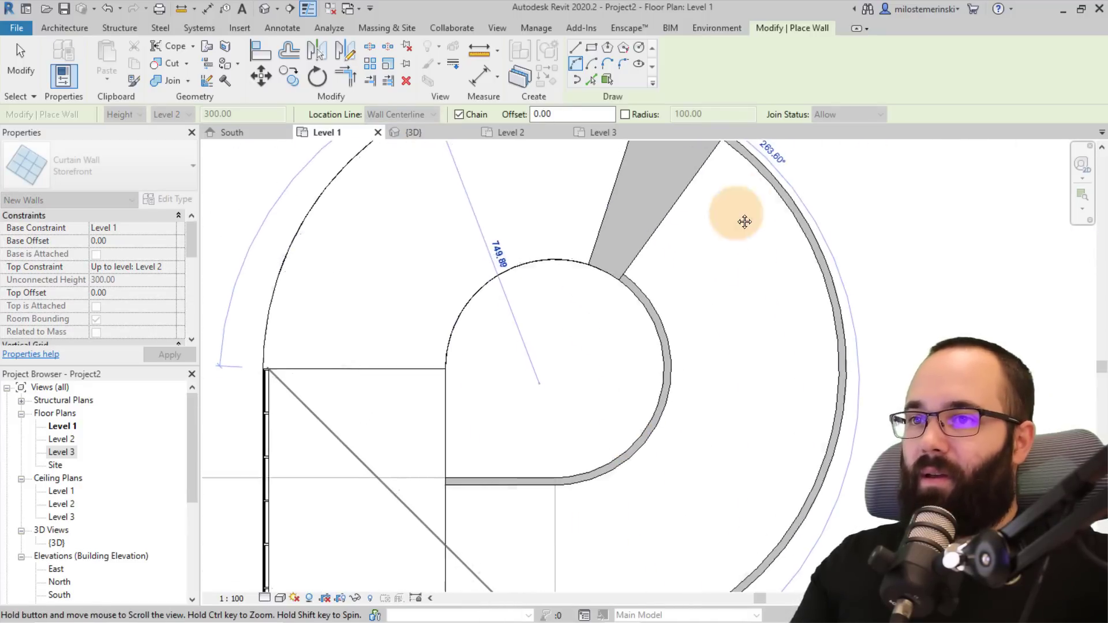
scroll(744, 221, up, 4)
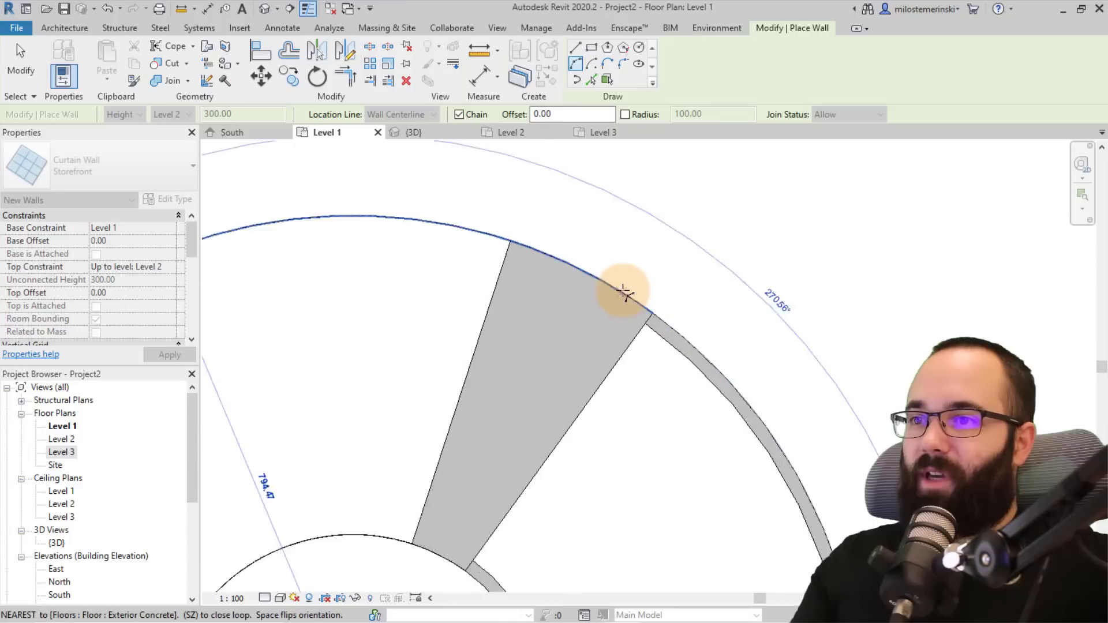
click(603, 423)
scroll(690, 254, down, 5)
key(Escape)
key(Escape)
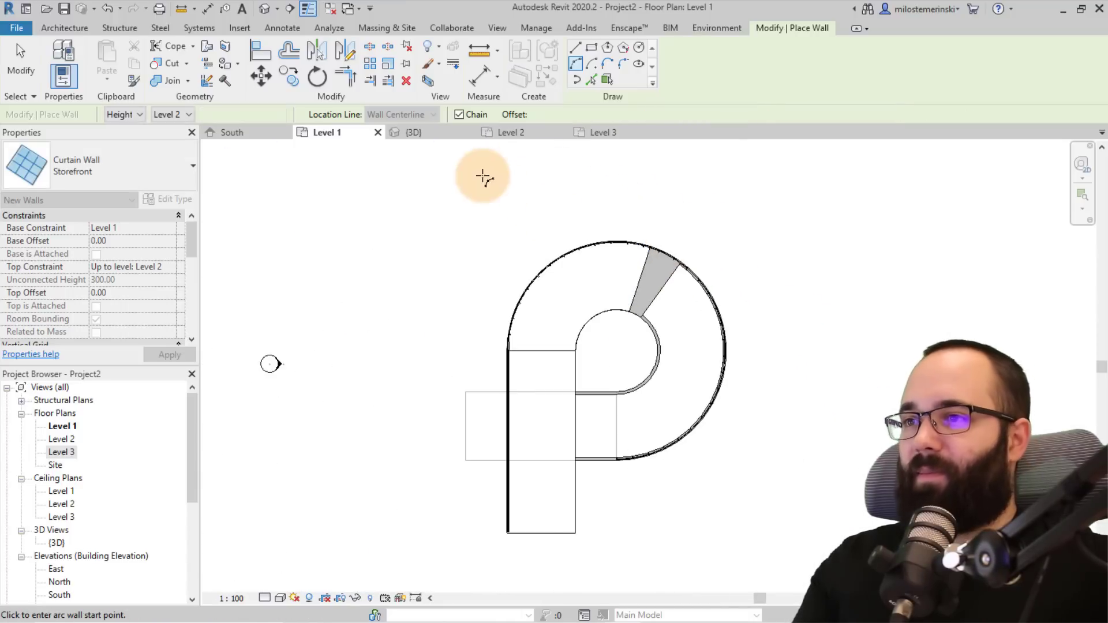
Step: In the 3D view, select the connected chain of walls and attach their tops to the sloping roof above, deleting the conflicting curtain wall elements
click(427, 134)
shift+middle_drag(684, 421, 577, 346)
key(Tab)
click(728, 450)
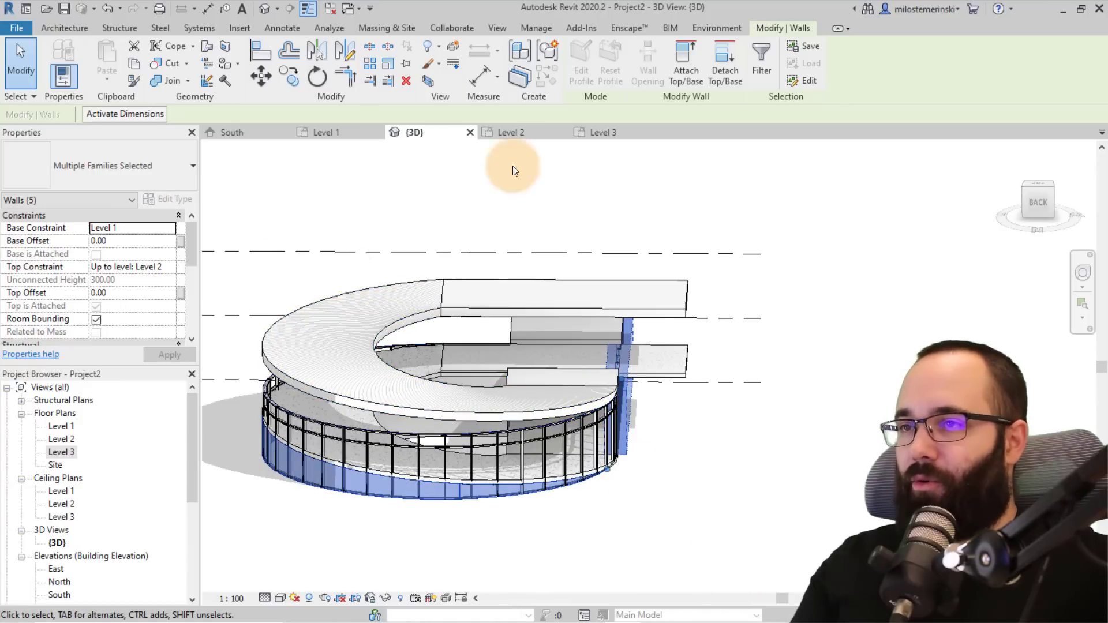
click(681, 76)
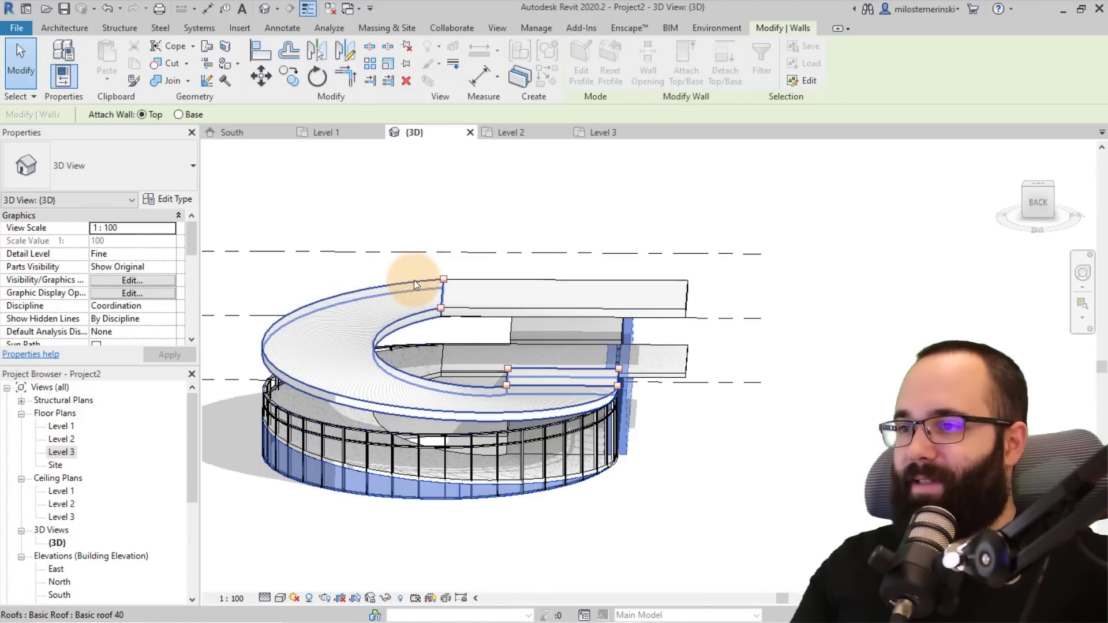
click(437, 441)
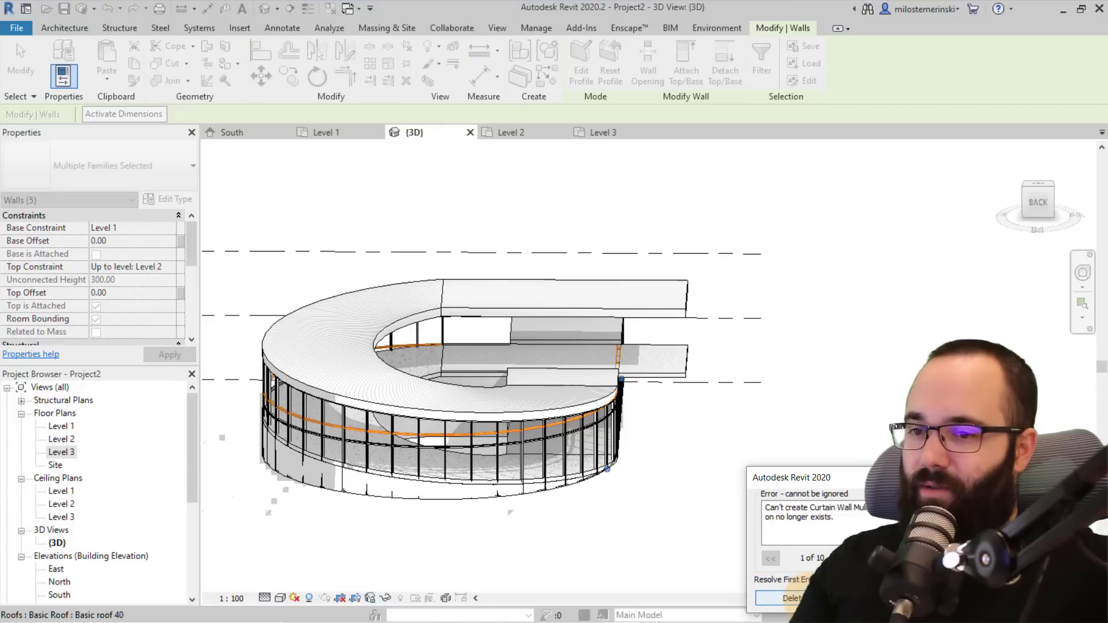
click(773, 598)
Step: Attach the bases of the selected chain of walls to the sloping concrete floor, unjoining the conflicting walls
mouse_move(403, 559)
shift+middle_down()
mouse_move(781, 569)
mouse_move(358, 563)
mouse_move(531, 563)
mouse_move(425, 566)
mouse_move(398, 543)
shift+middle_up()
shift+middle_drag(347, 516, 583, 522)
click(689, 81)
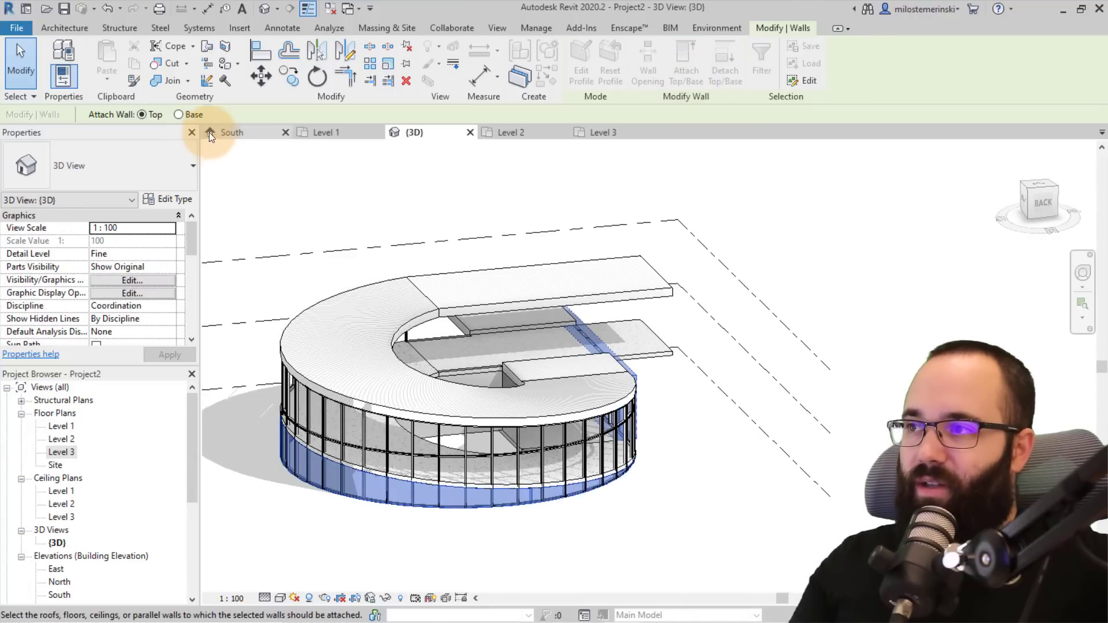
click(186, 115)
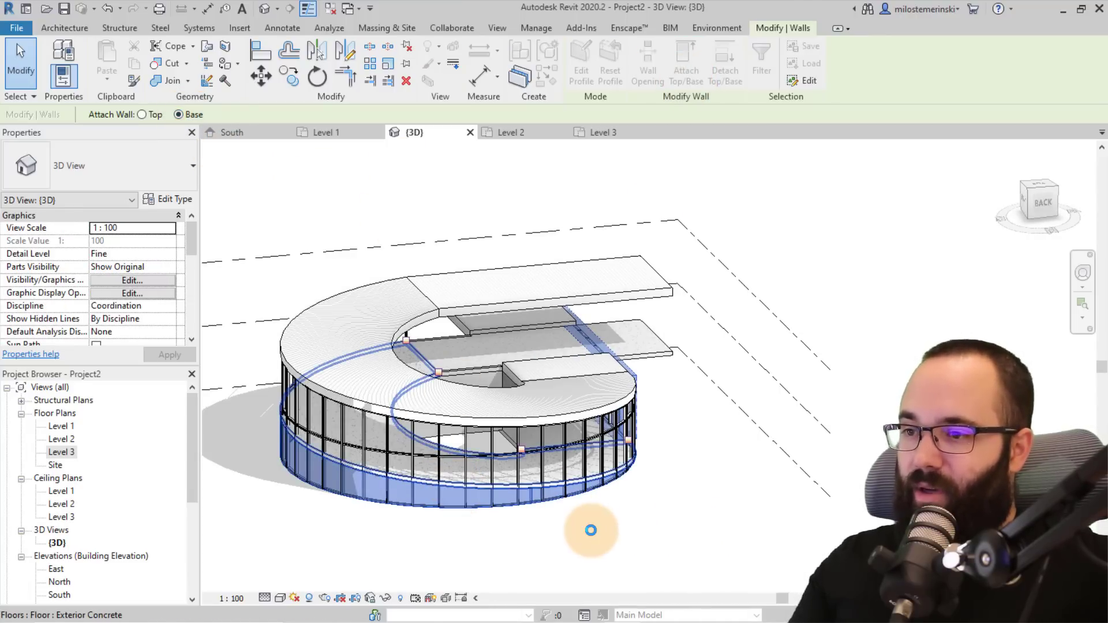
click(590, 530)
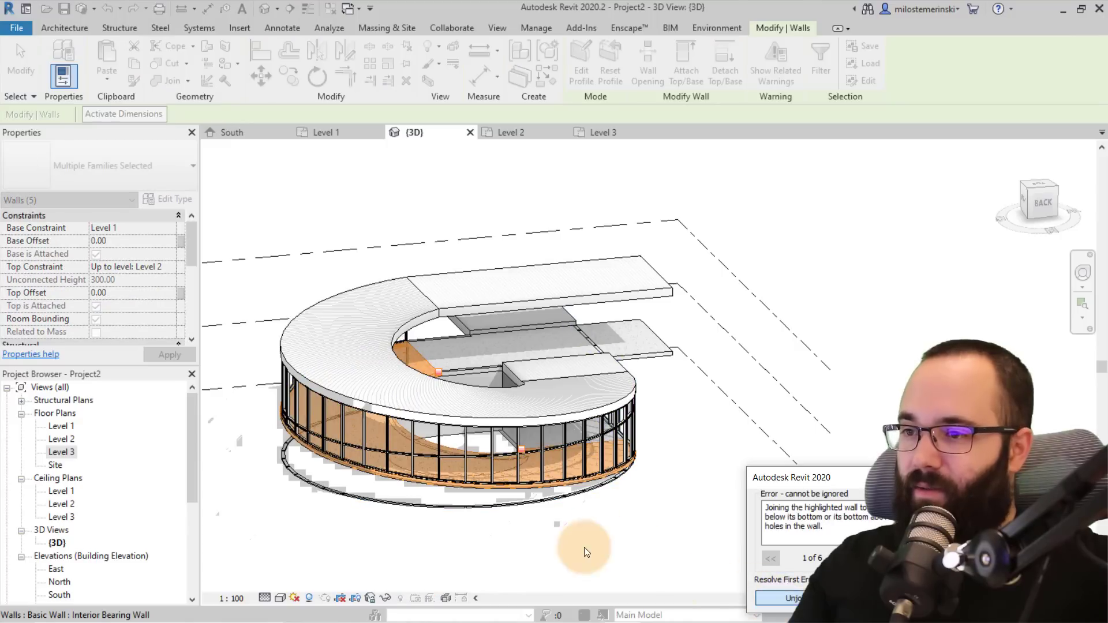
click(800, 597)
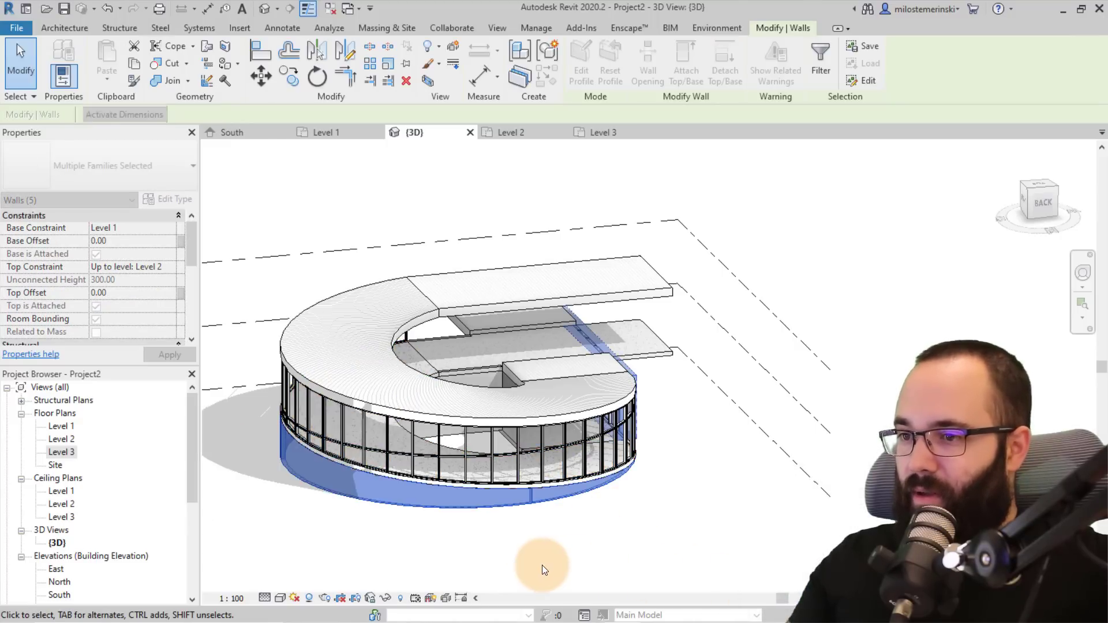
click(542, 553)
Step: Attach the top of the straight Level 1 Storefront wall to the Exterior Concrete floor above, deleting the conflicting curtain wall elements
shift+middle_drag(457, 537, 952, 491)
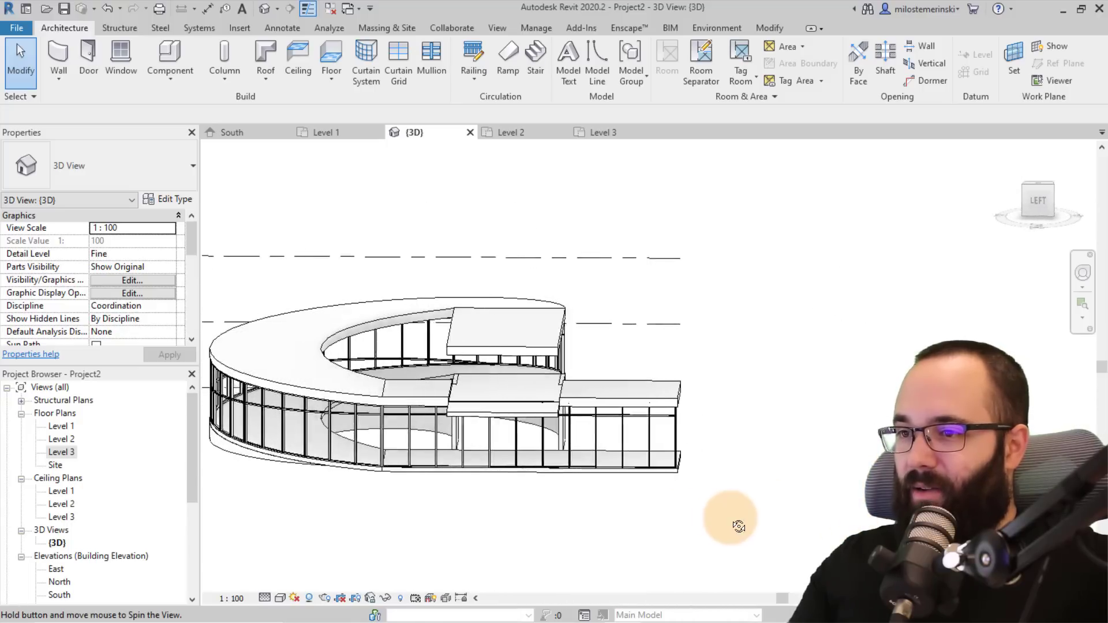
scroll(494, 398, up, 5)
click(579, 469)
shift+middle_drag(580, 468, 600, 381)
scroll(473, 407, up, 3)
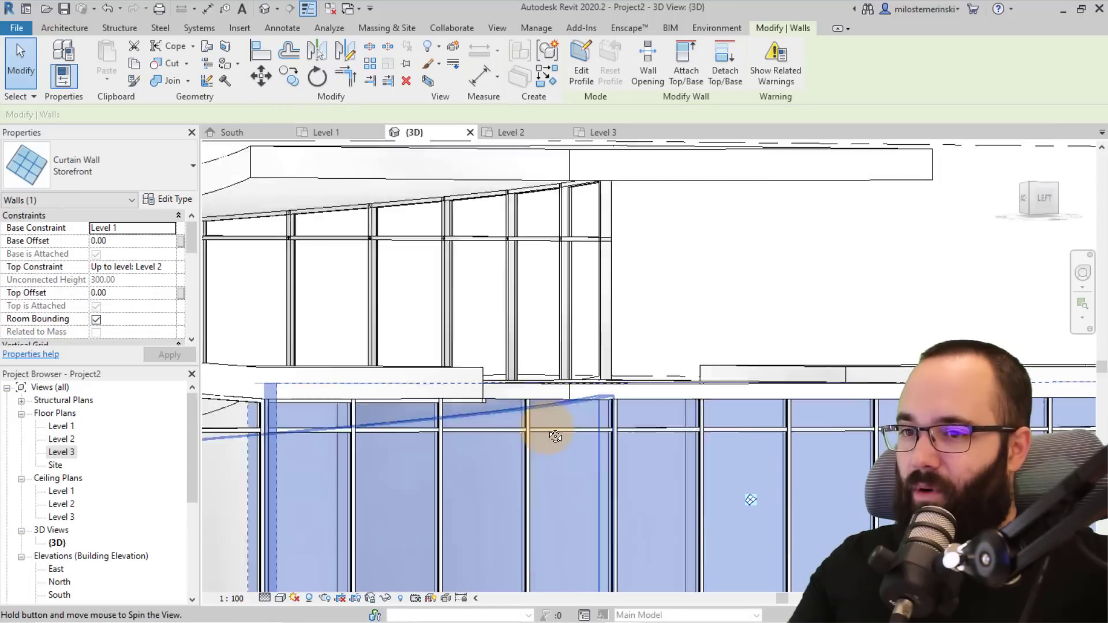
shift+middle_drag(548, 425, 606, 292)
click(681, 76)
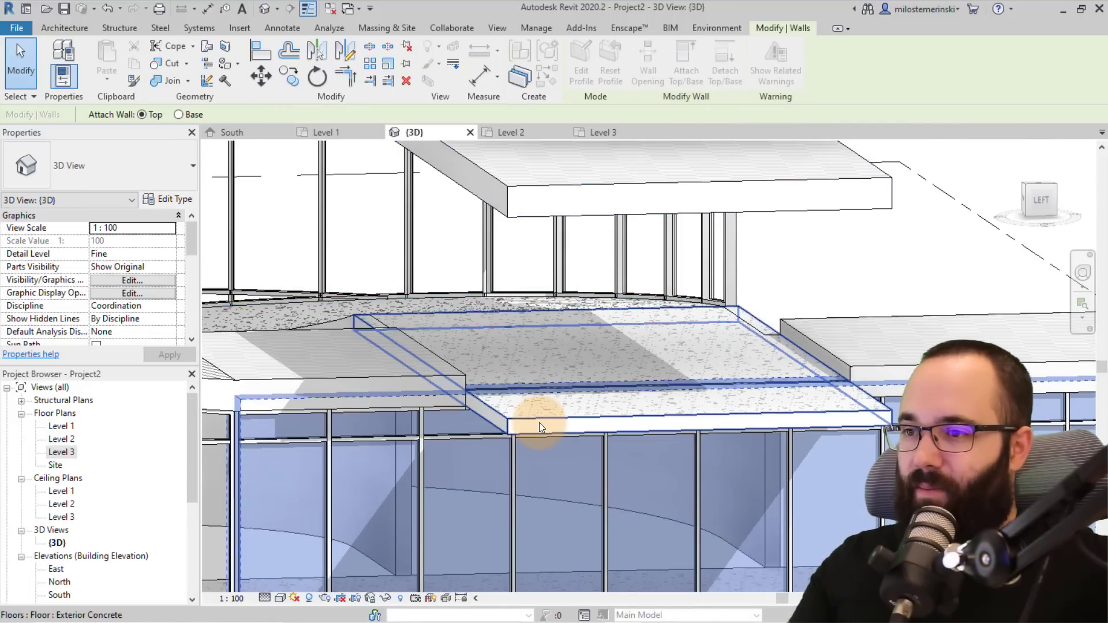
click(792, 597)
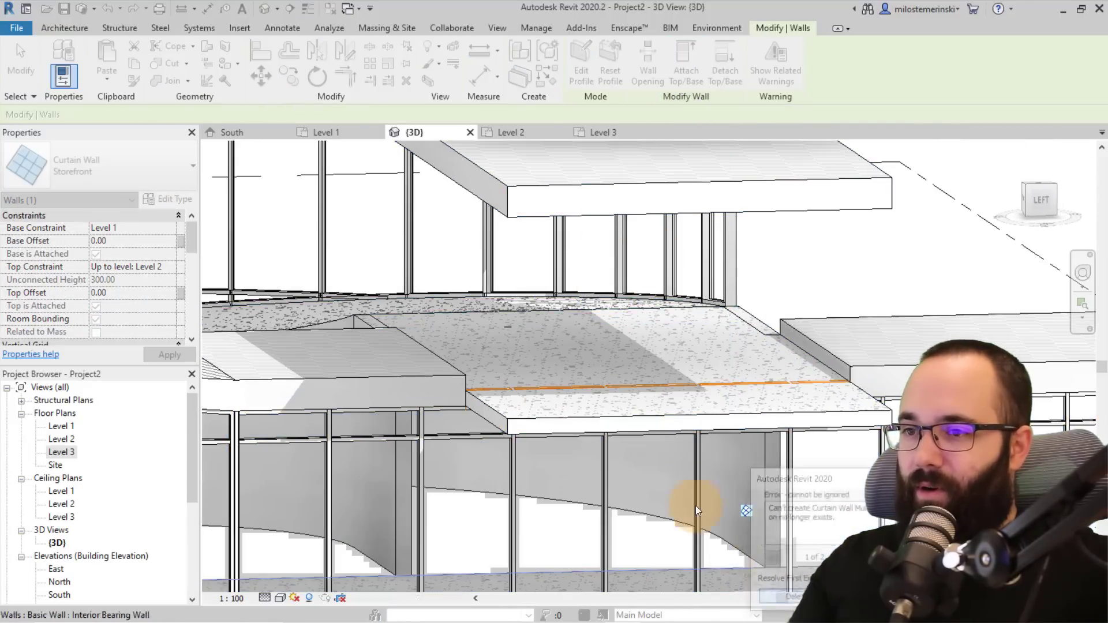
Step: Attach the top of the same straight Storefront wall to the adjoining low roof, deleting the conflicting mullions
middle_drag(592, 431, 494, 306)
click(677, 72)
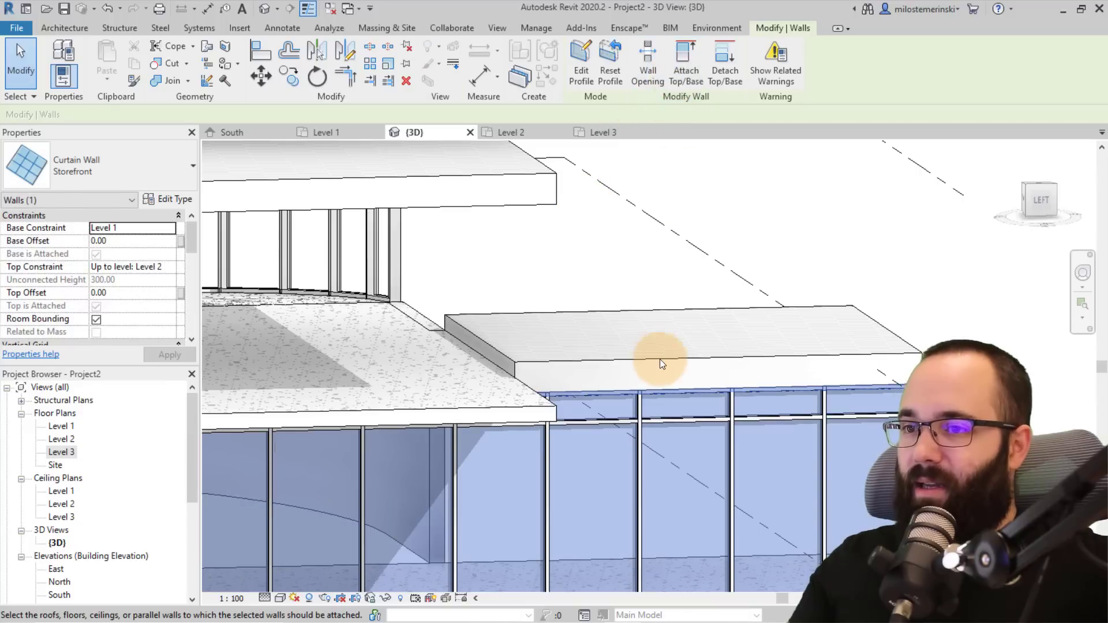
click(655, 359)
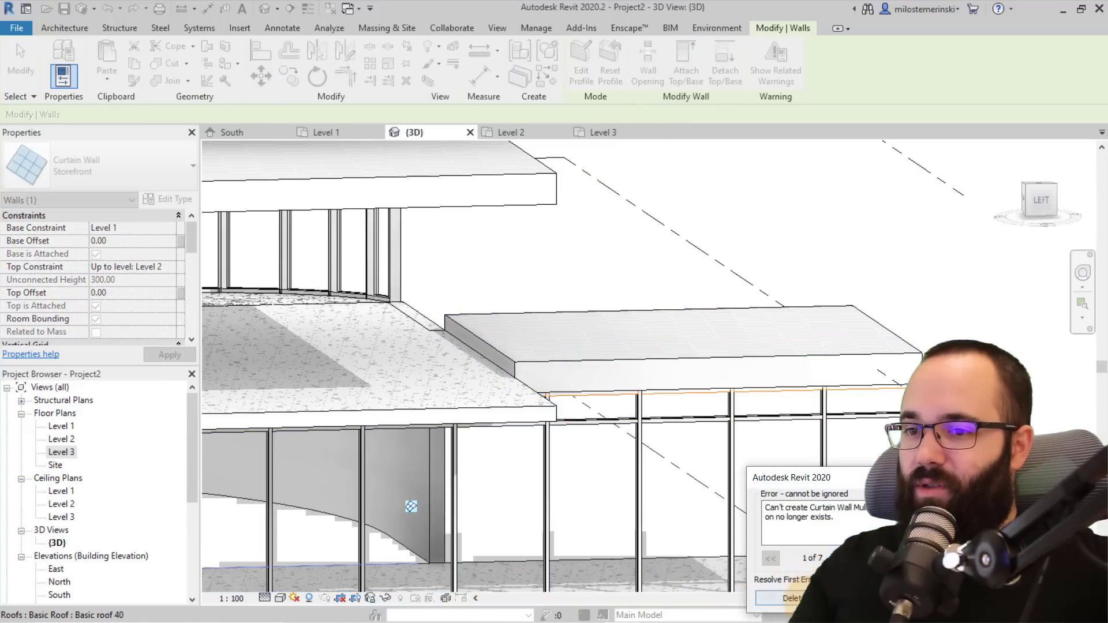
scroll(581, 259, down, 5)
key(Escape)
mouse_move(583, 262)
shift+middle_down()
mouse_move(558, 451)
mouse_move(609, 456)
mouse_move(451, 466)
mouse_move(416, 391)
mouse_move(483, 355)
mouse_move(644, 379)
mouse_move(759, 430)
mouse_move(599, 425)
mouse_move(580, 461)
shift+middle_up()
shift+middle_drag(497, 462, 675, 249)
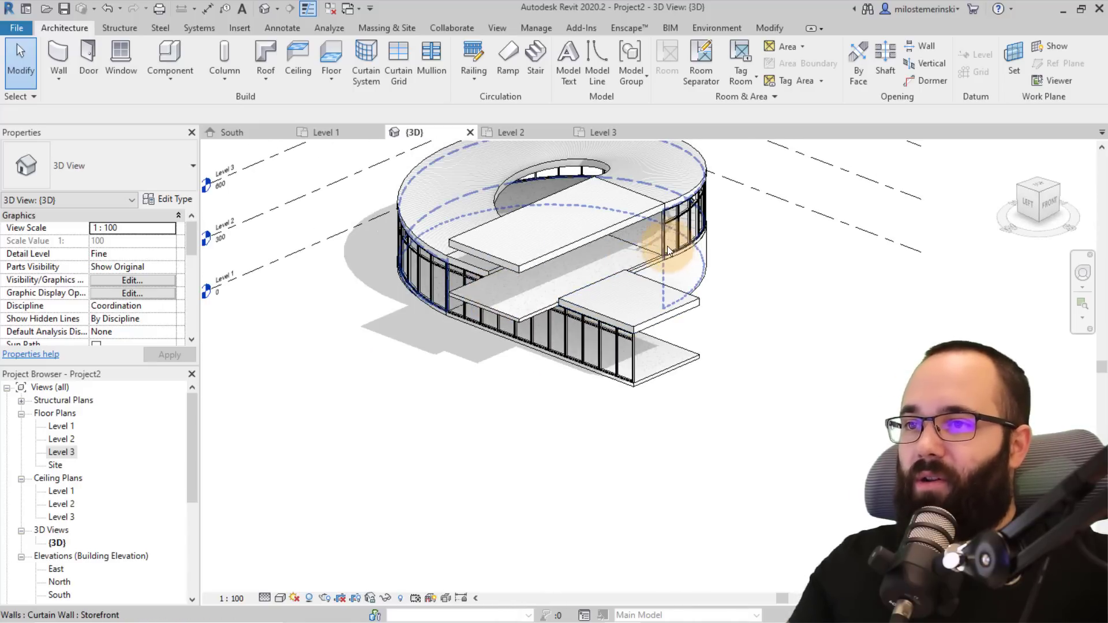
Step: In the Level 2 plan, draw a straight Storefront wall from the curved curtain wall's end along the slab edge to the lower block's far edge
click(531, 137)
middle_drag(610, 366, 589, 445)
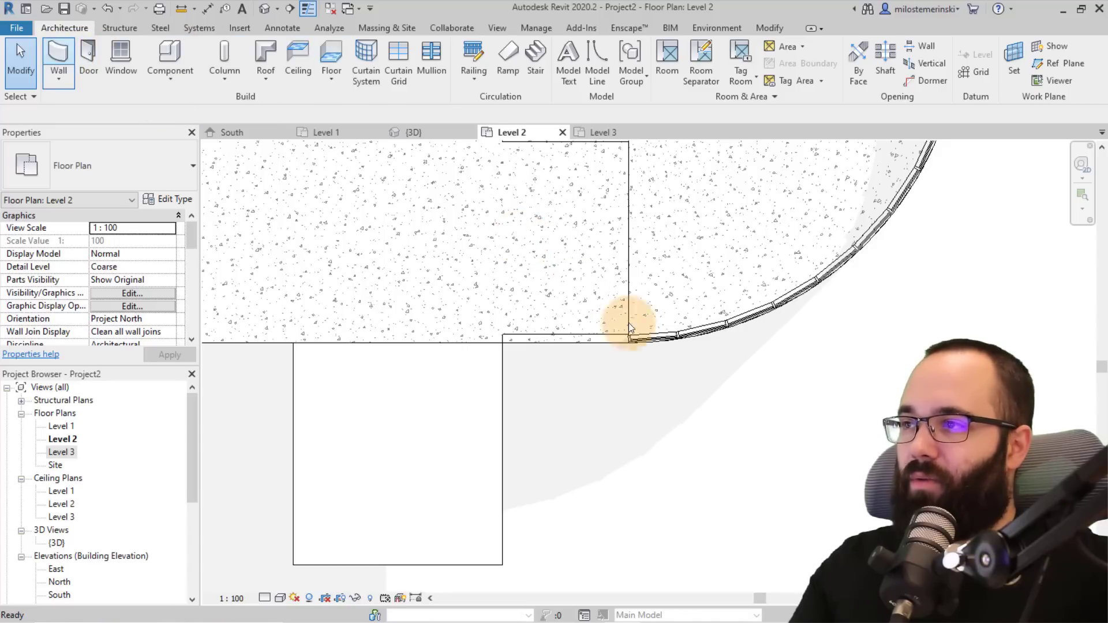
key(w)
key(a)
scroll(628, 332, up, 4)
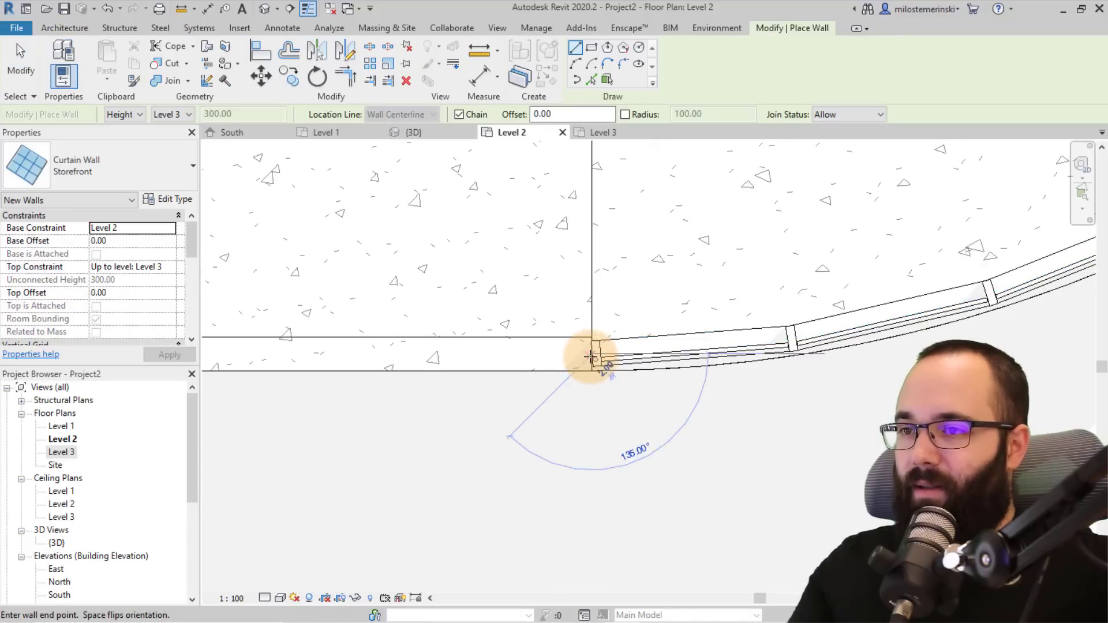
scroll(359, 349, down, 1)
middle_drag(358, 350, 1065, 383)
middle_drag(341, 368, 984, 402)
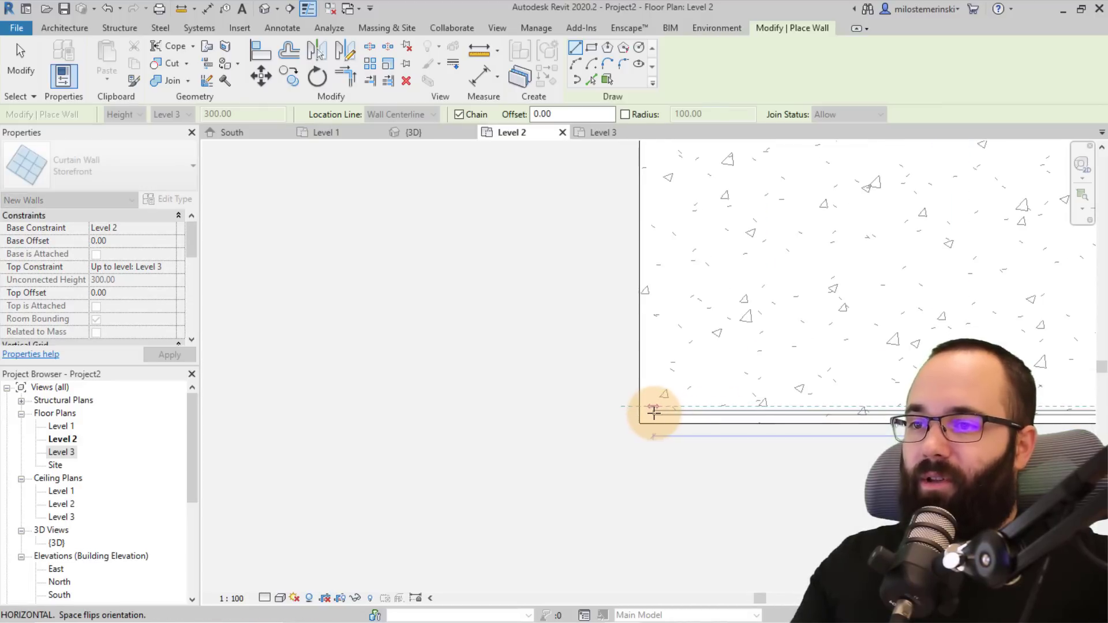
scroll(653, 413, down, 2)
middle_drag(604, 424, 366, 431)
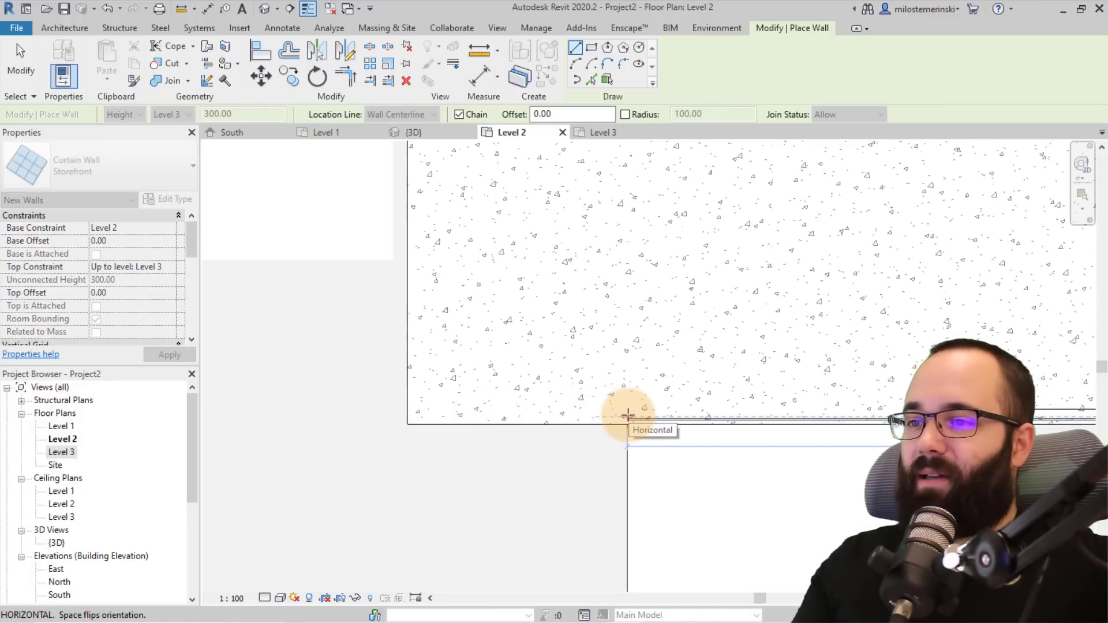
Step: Continue the Level 2 Storefront wall perpendicularly across the slab for about 480, ending just short of the opposite slab edge
scroll(654, 276, down, 1)
middle_drag(654, 276, 586, 428)
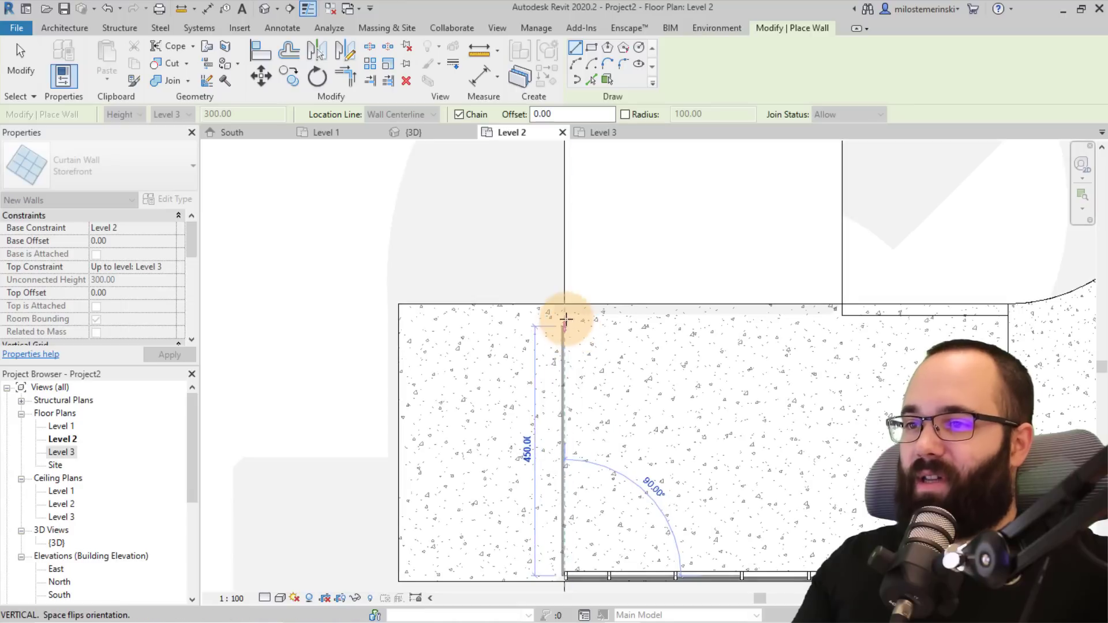
click(812, 319)
key(Escape)
scroll(663, 366, down, 1)
key(Escape)
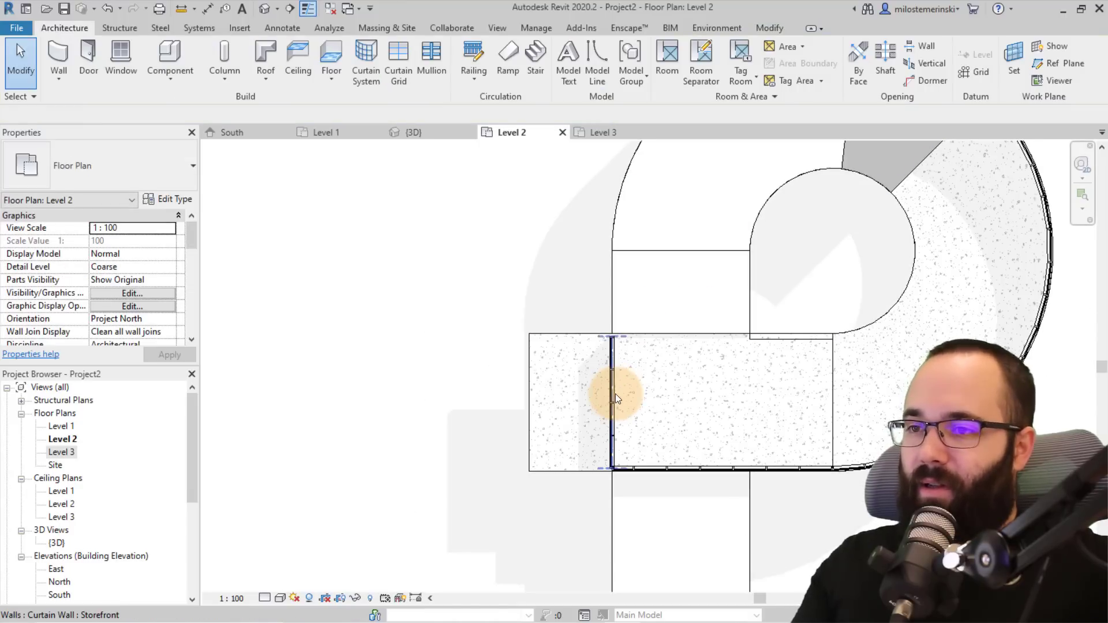
scroll(615, 393, up, 1)
click(615, 393)
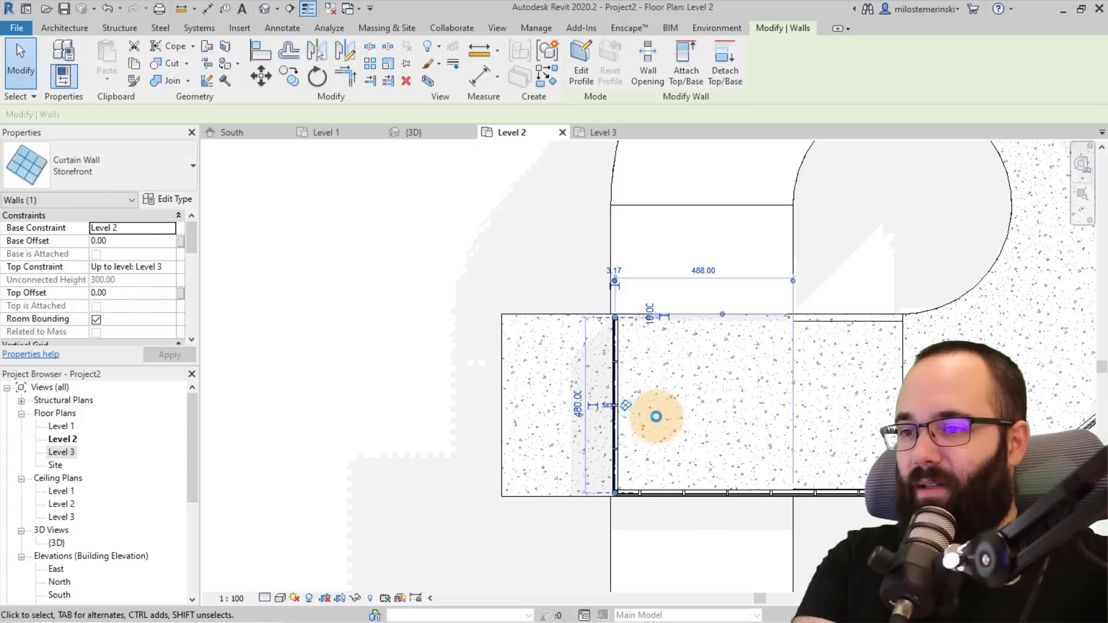
key(Escape)
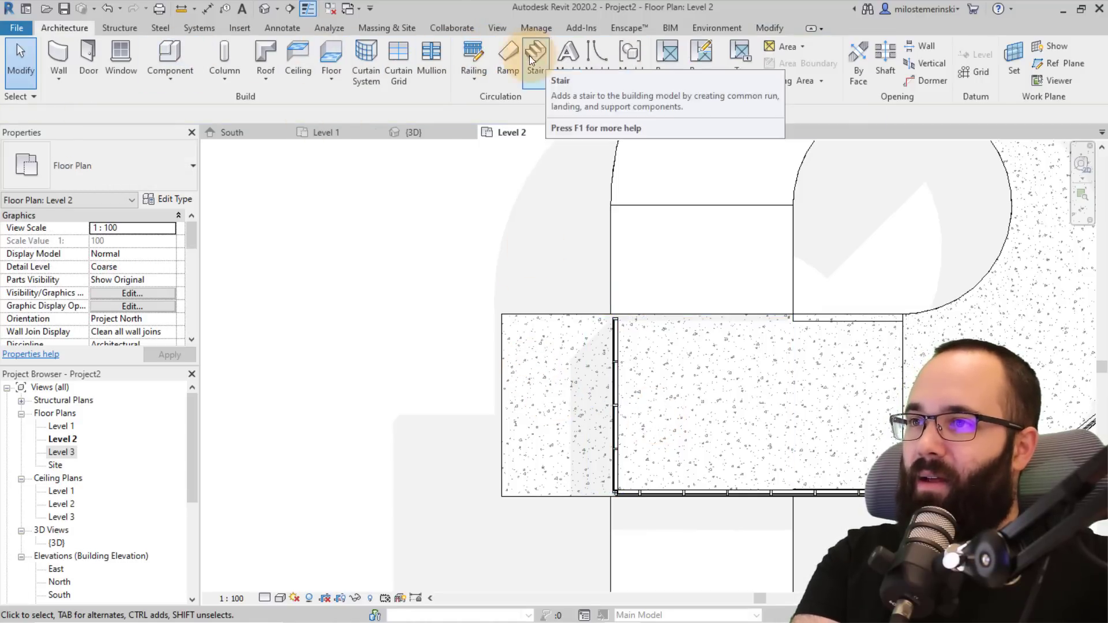
Step: Sketch a Glass Panel - Bottom Fill railing path around the three open edges of the Level 2 balcony, starting and ending at the curtain wall
click(466, 57)
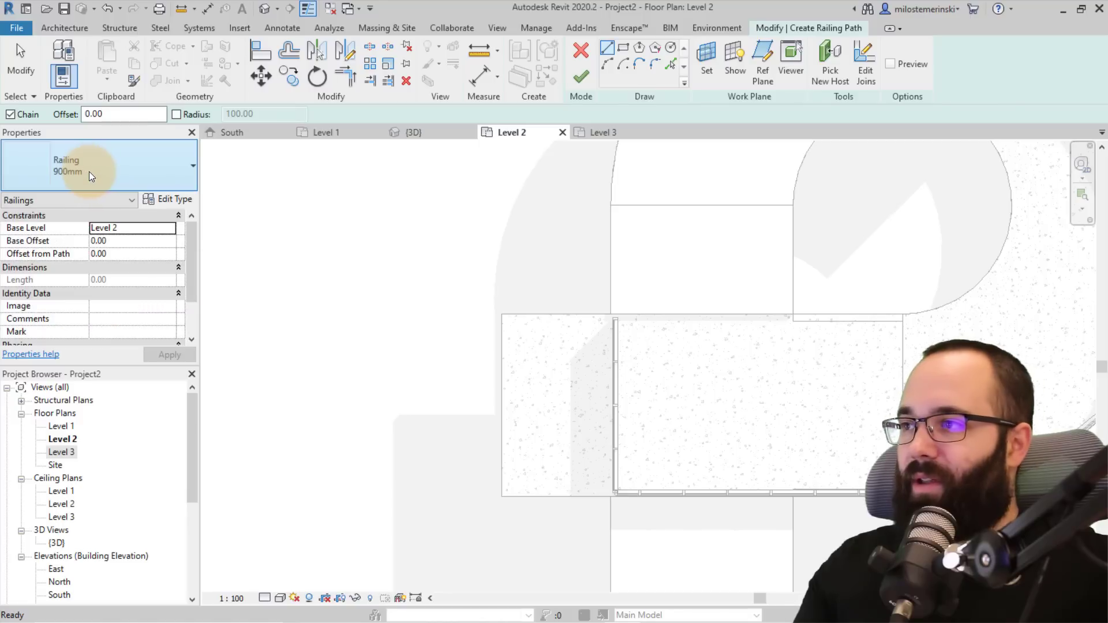
click(90, 171)
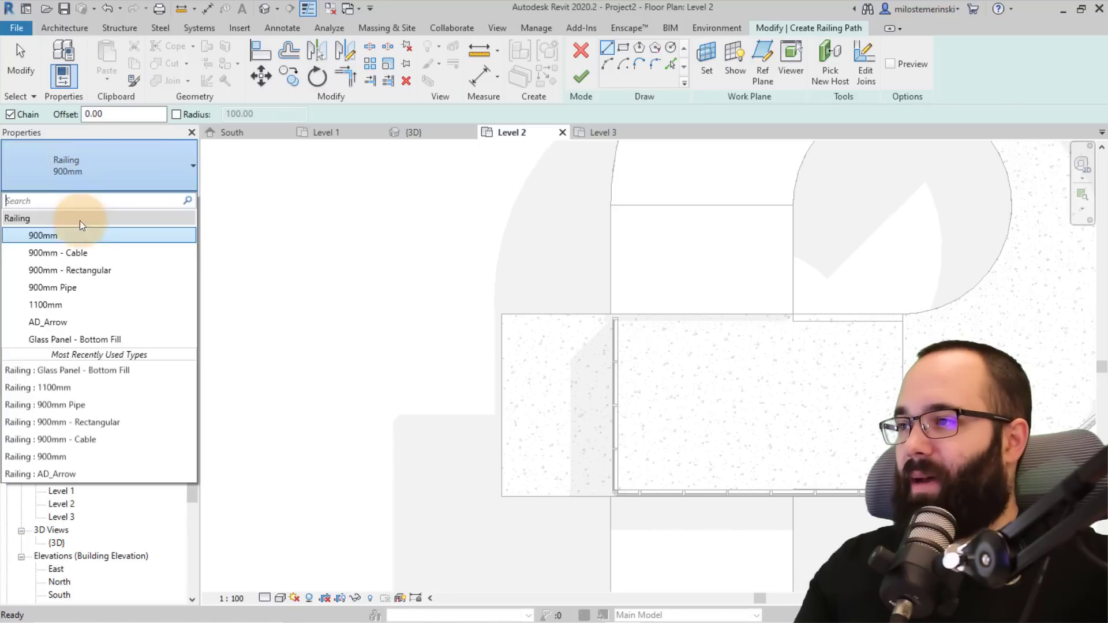
click(79, 339)
scroll(629, 319, up, 3)
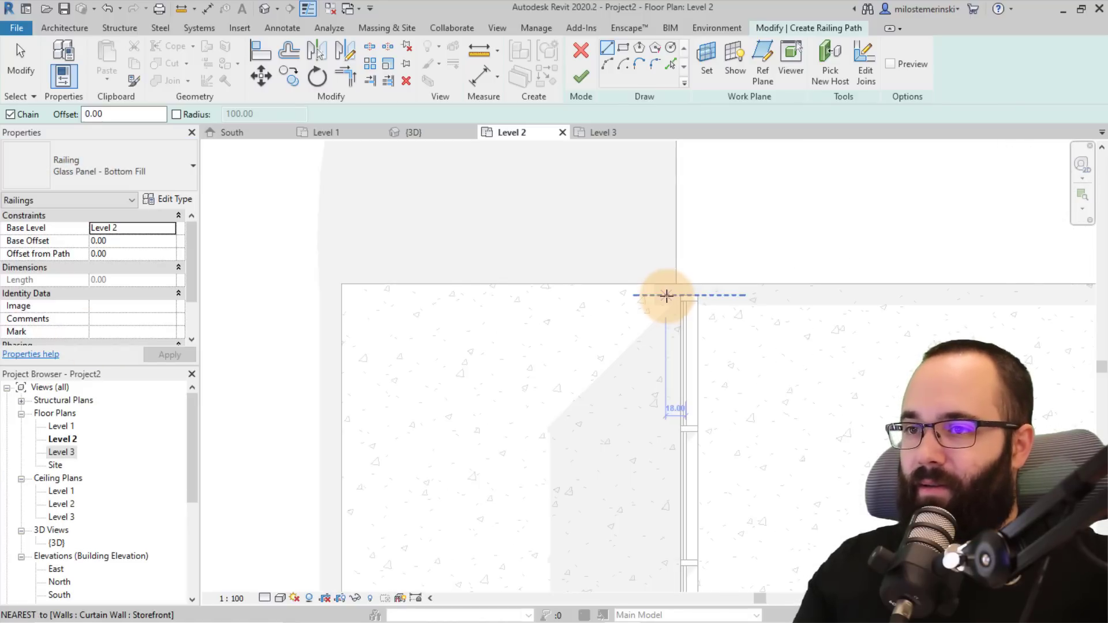
click(669, 295)
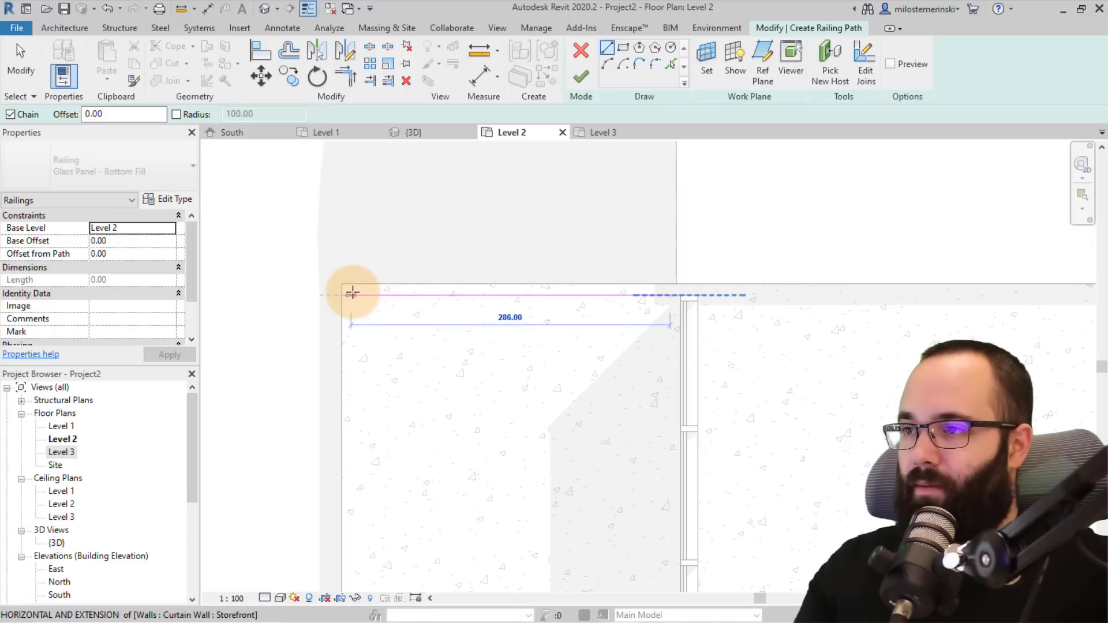
click(352, 293)
middle_drag(368, 434, 368, 66)
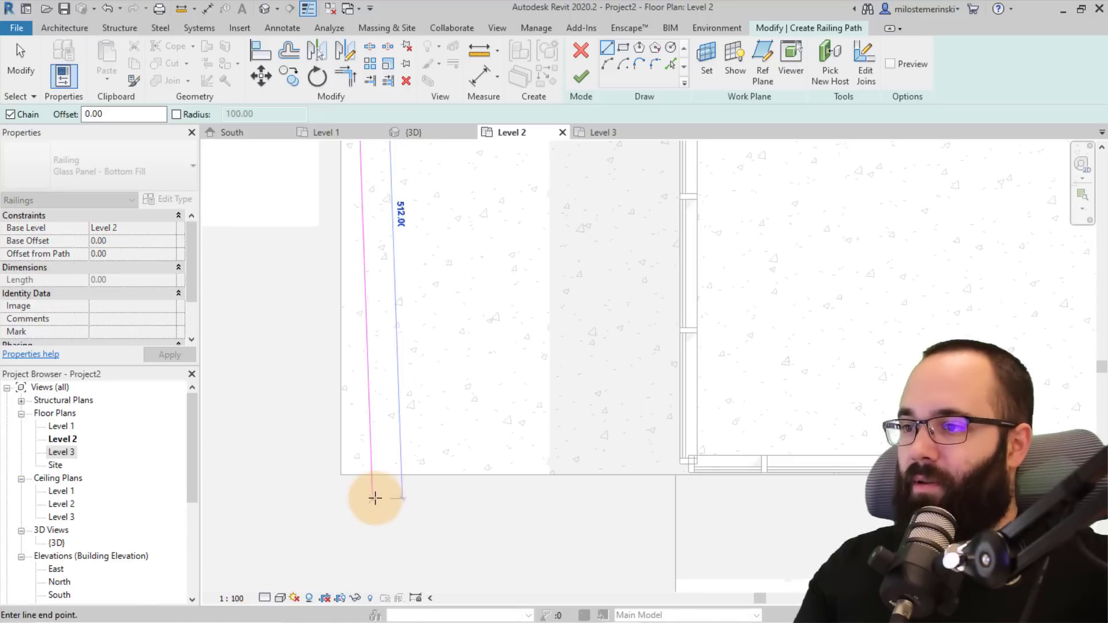
click(350, 464)
click(686, 465)
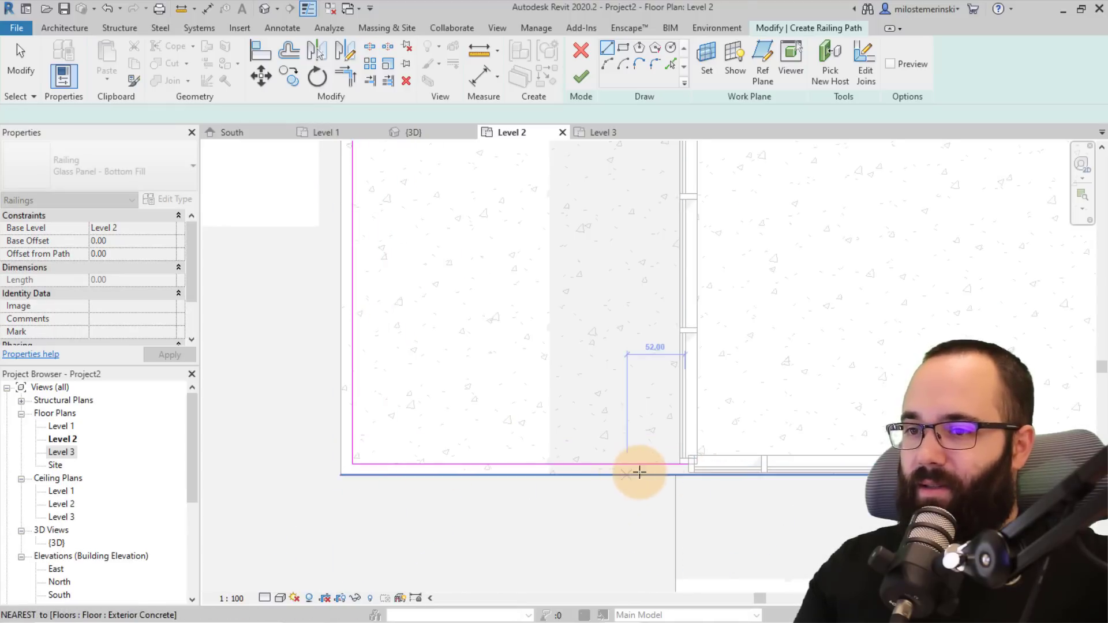
key(Escape)
key(Escape)
scroll(594, 424, down, 3)
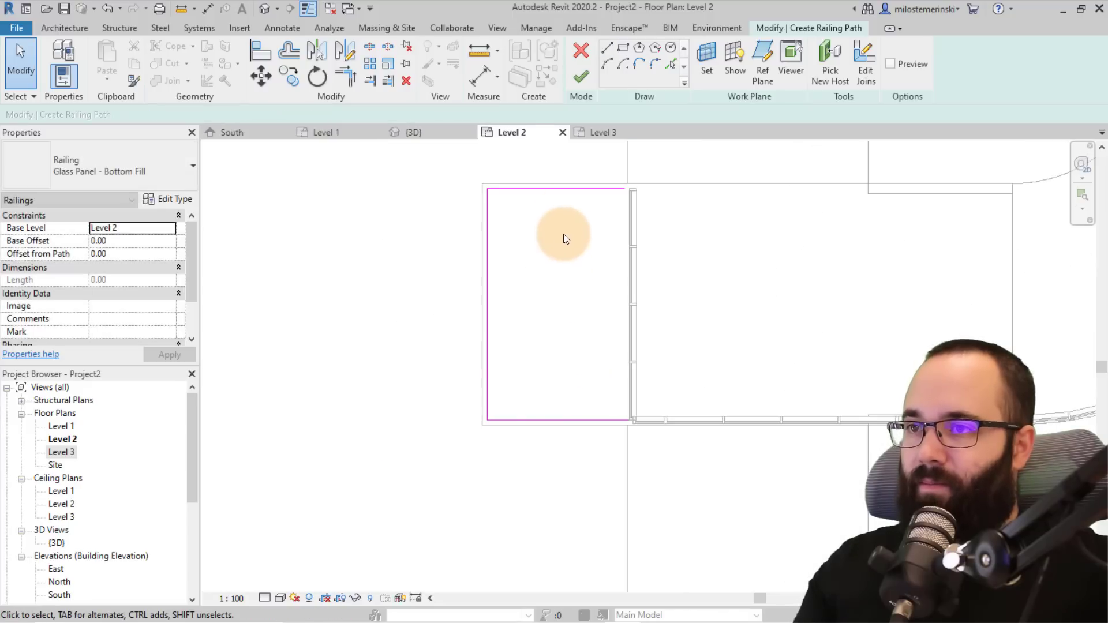
Step: Finish the balcony railing sketch in the 3D view and deselect the railing
click(413, 132)
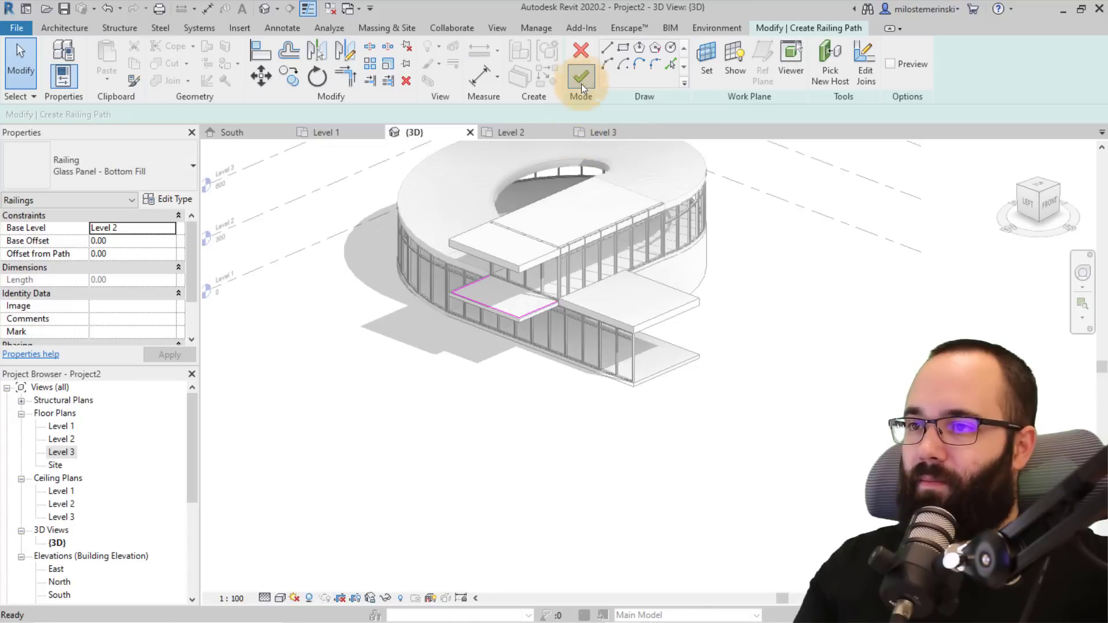
click(580, 81)
click(467, 470)
shift+middle_drag(468, 470, 447, 425)
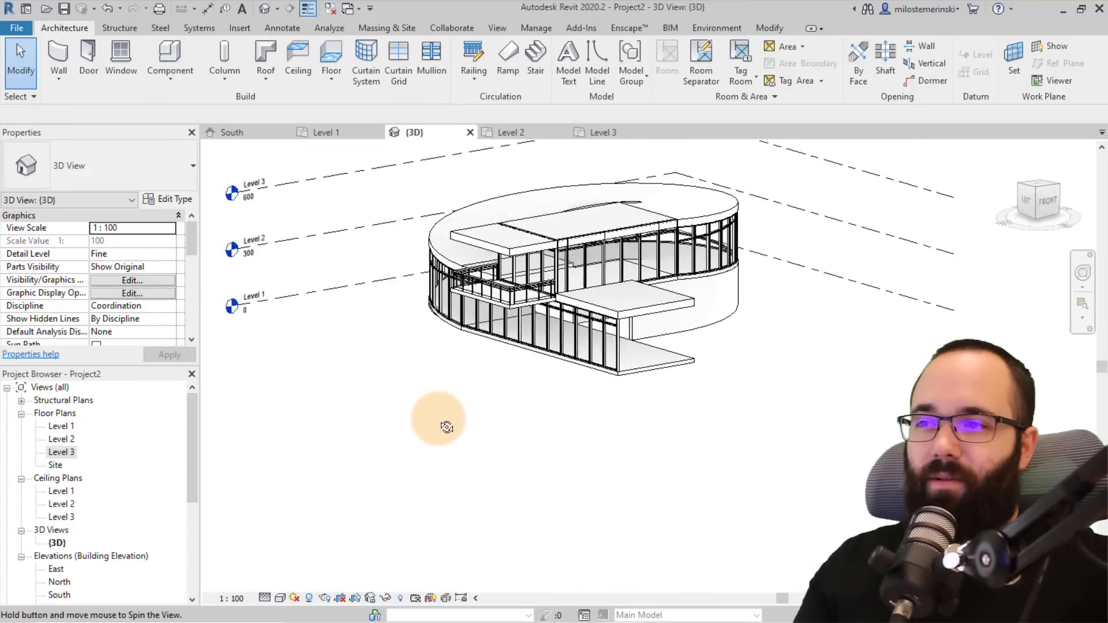
Step: Attach the tops of the two straight Level 2 Storefront walls to the roof above, deleting the conflicting curtain wall elements
scroll(534, 240, up, 5)
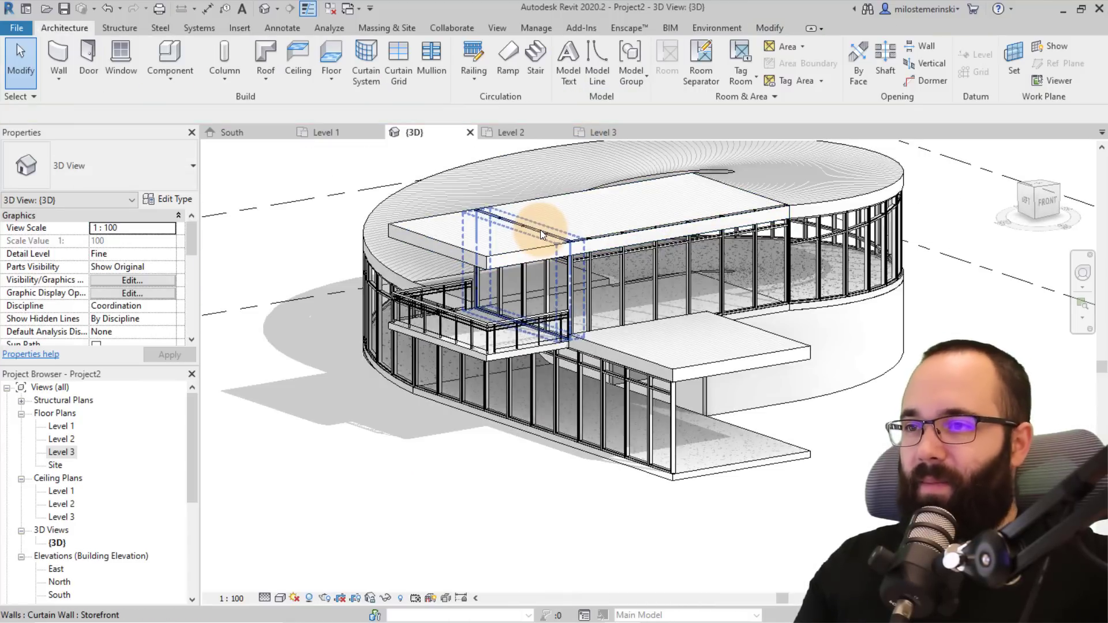
click(589, 210)
key(Escape)
click(610, 227)
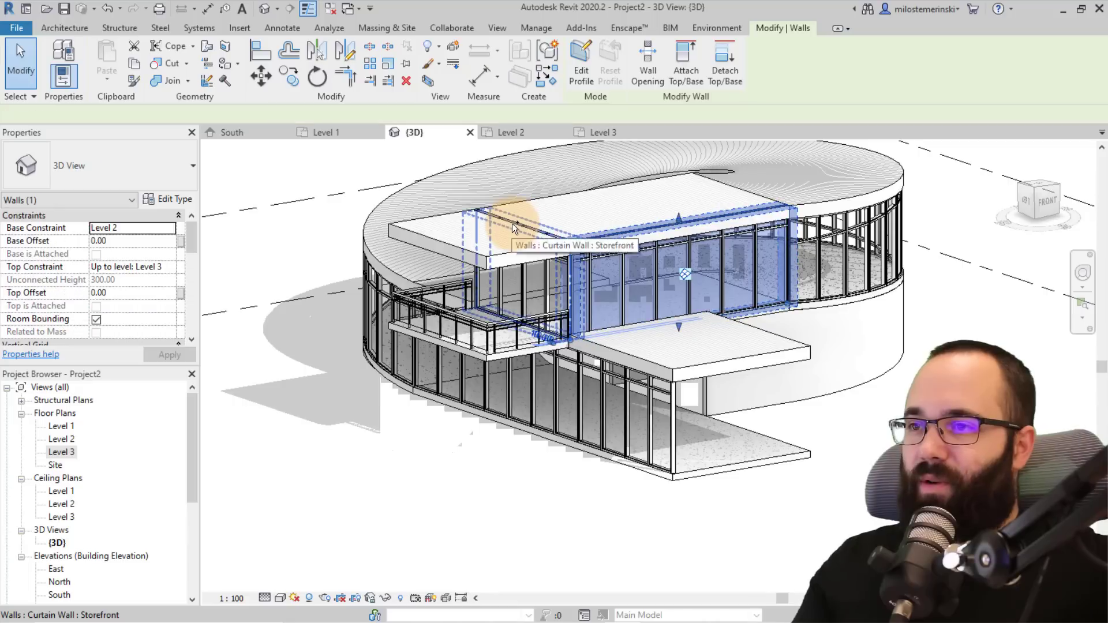
ctrl+click(512, 223)
click(690, 80)
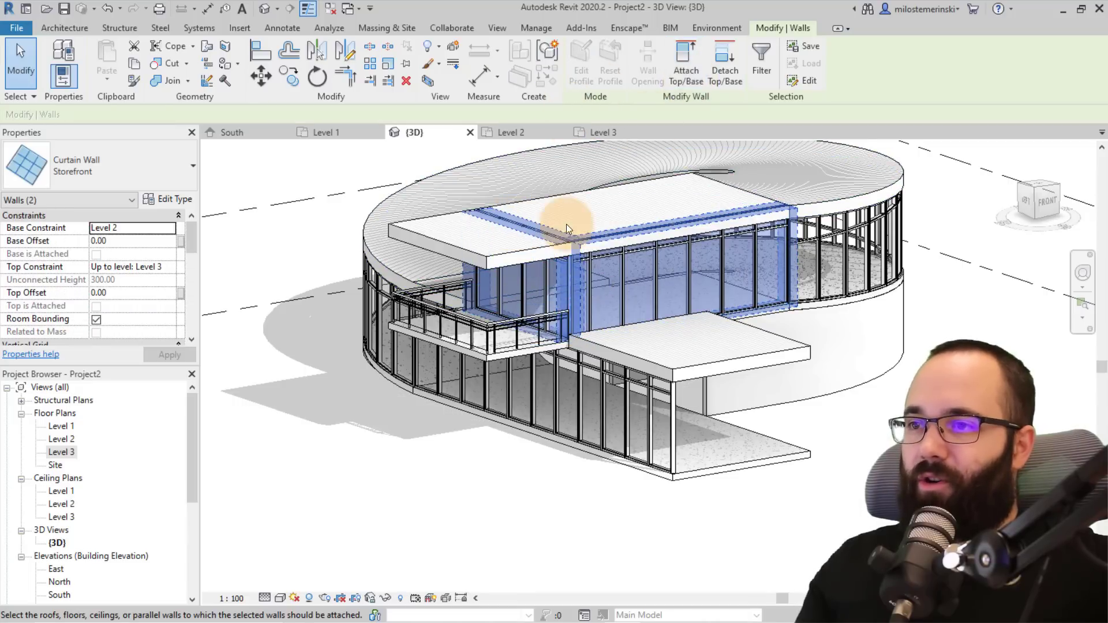
click(507, 255)
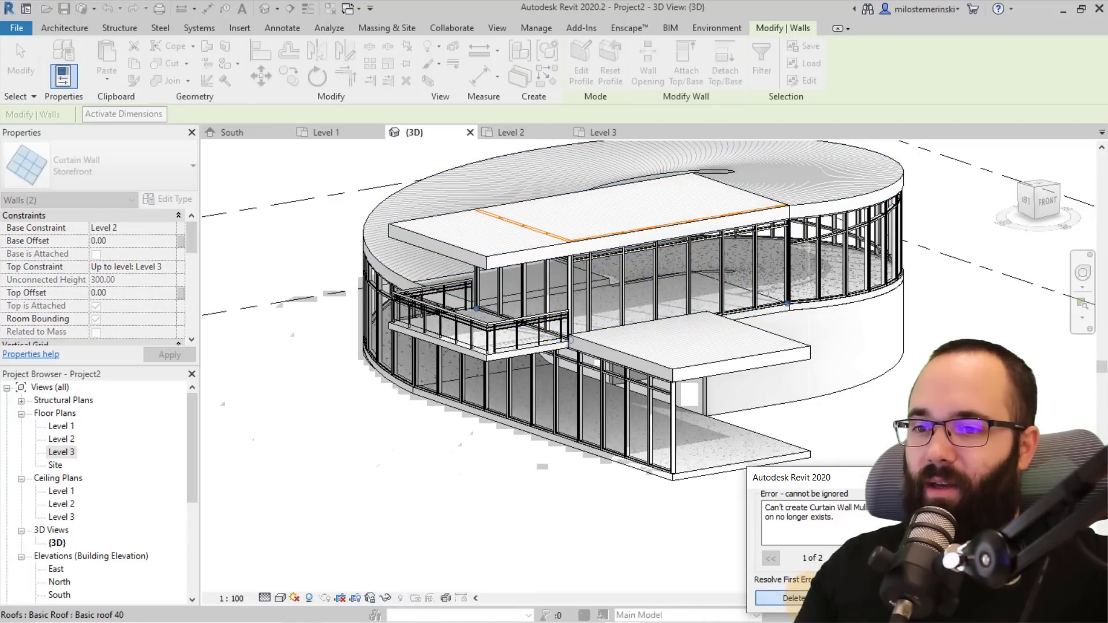
click(810, 597)
click(870, 495)
shift+middle_drag(869, 495, 807, 545)
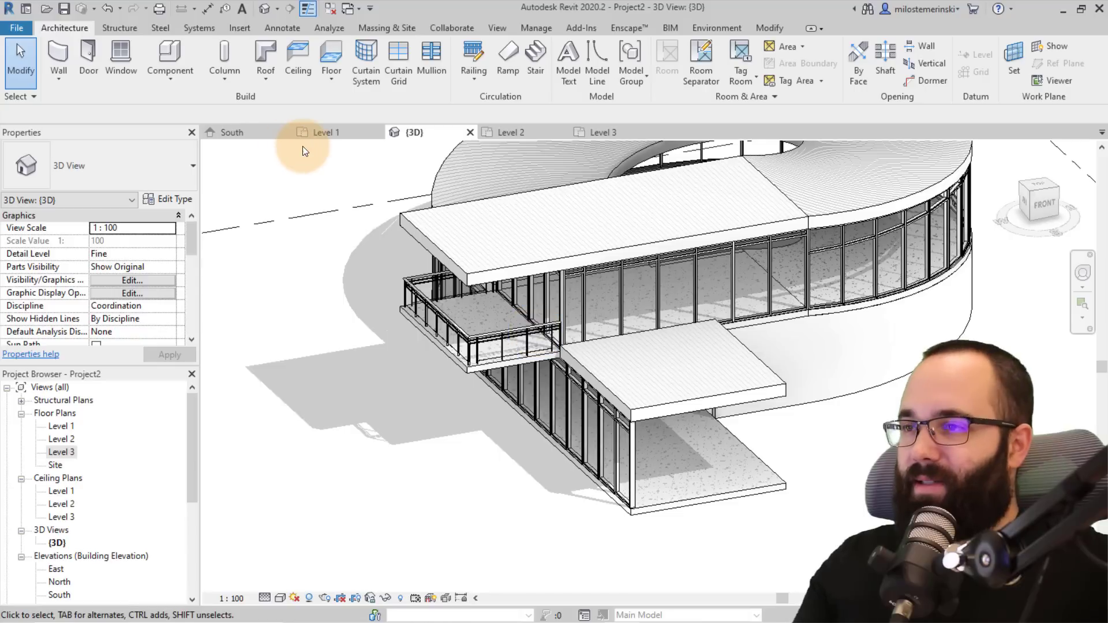
Step: Draw a straight Level 1 Storefront wall about 310 long along the slab's inner edge, from the inner bearing wall's end to the slab joint
click(338, 132)
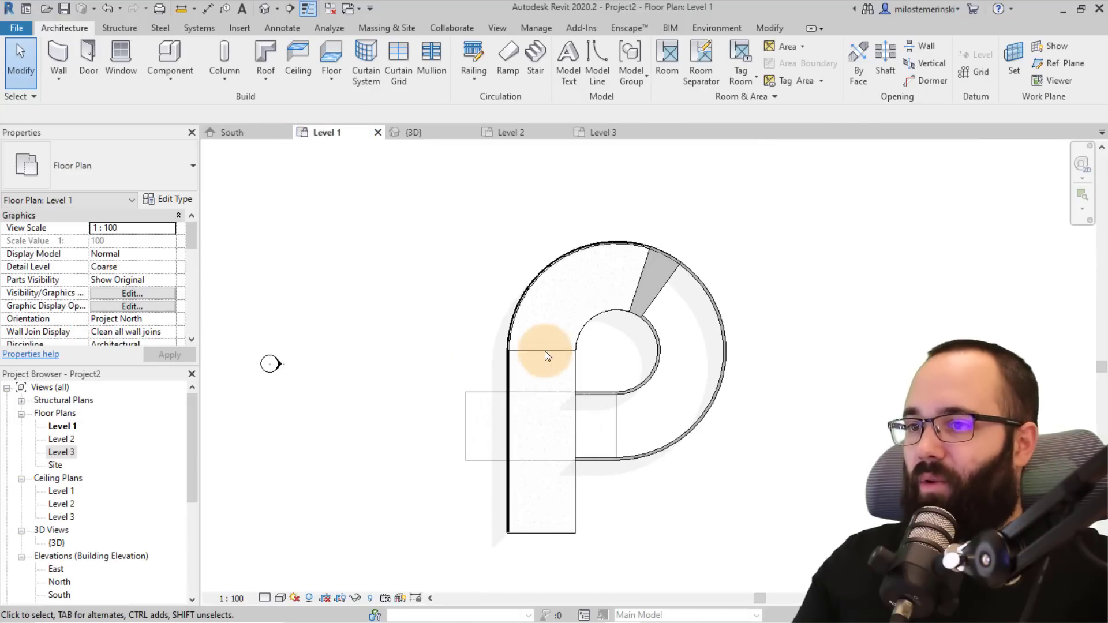
scroll(577, 351, up, 5)
click(58, 63)
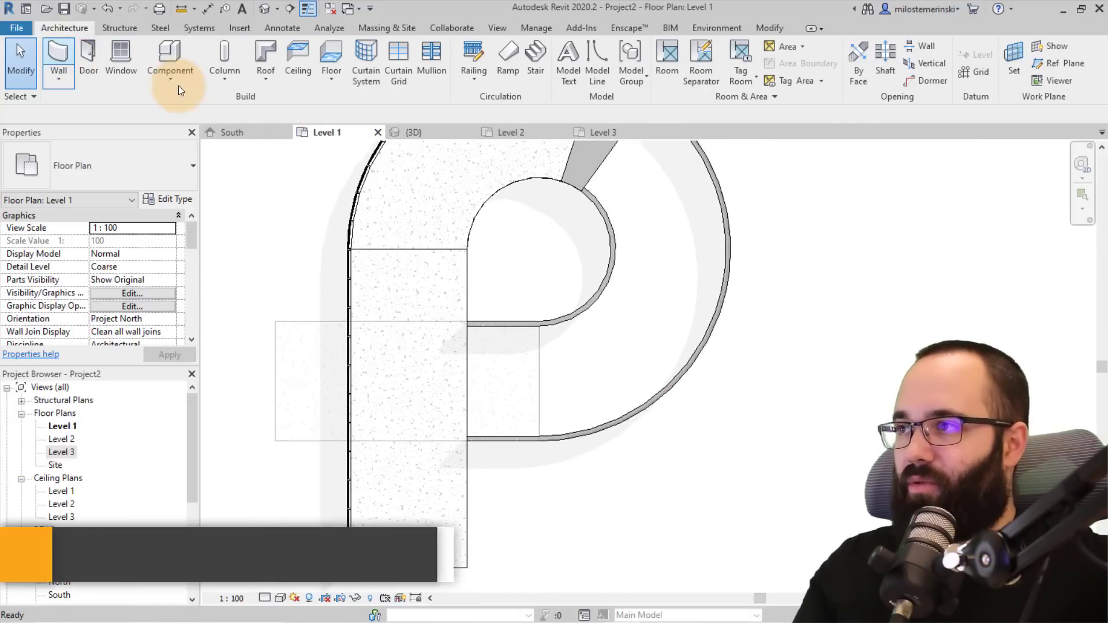
click(98, 174)
click(98, 174)
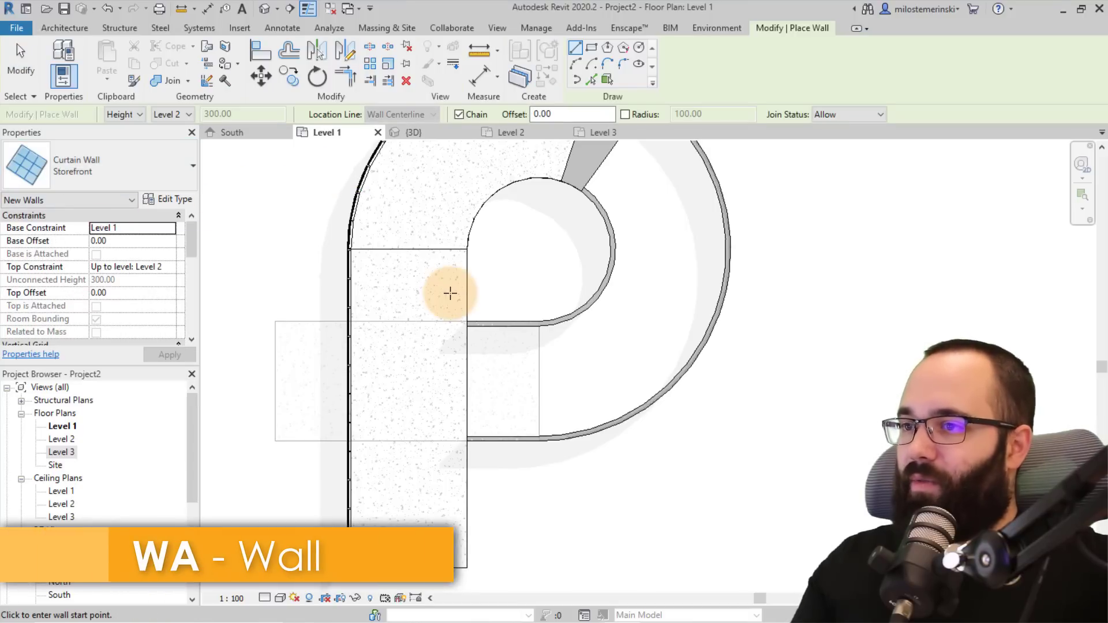
scroll(462, 361, up, 6)
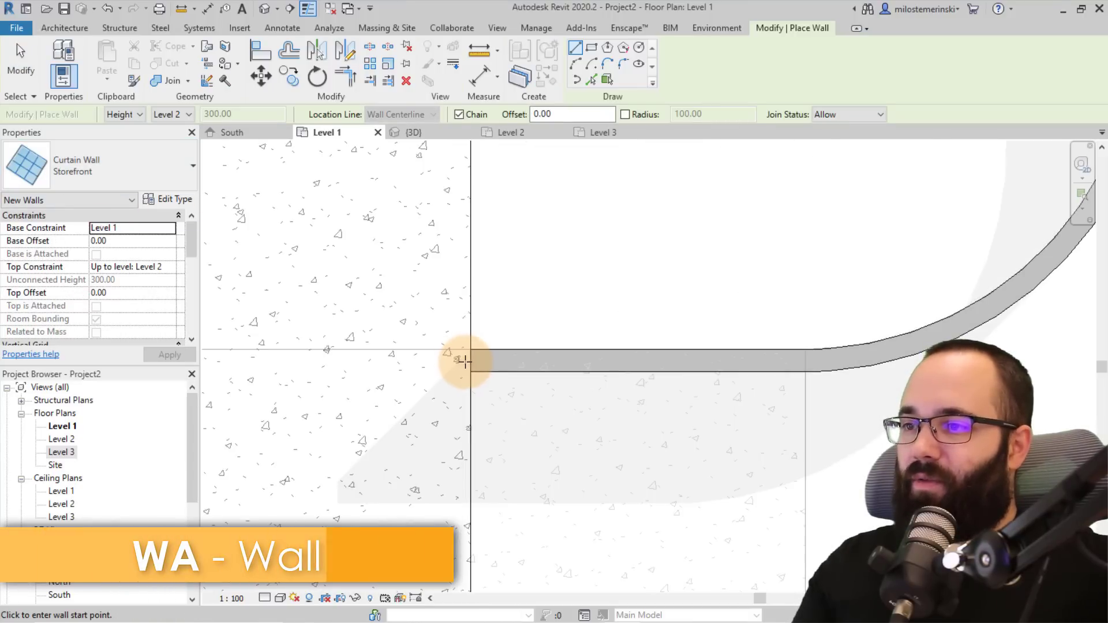
click(459, 360)
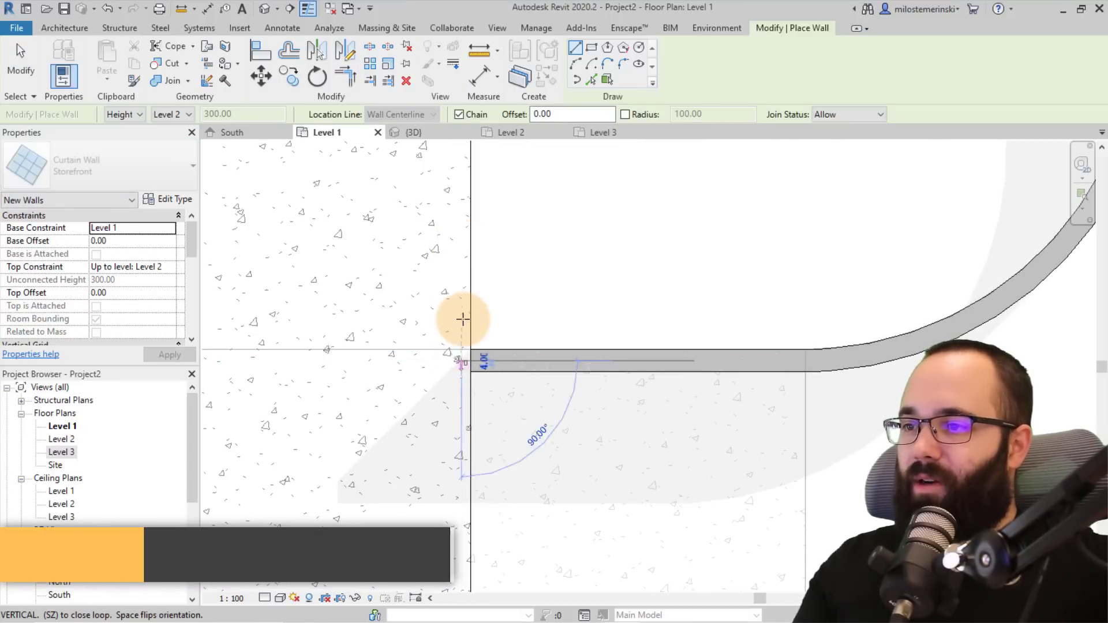
scroll(462, 266, down, 2)
middle_drag(463, 241, 466, 452)
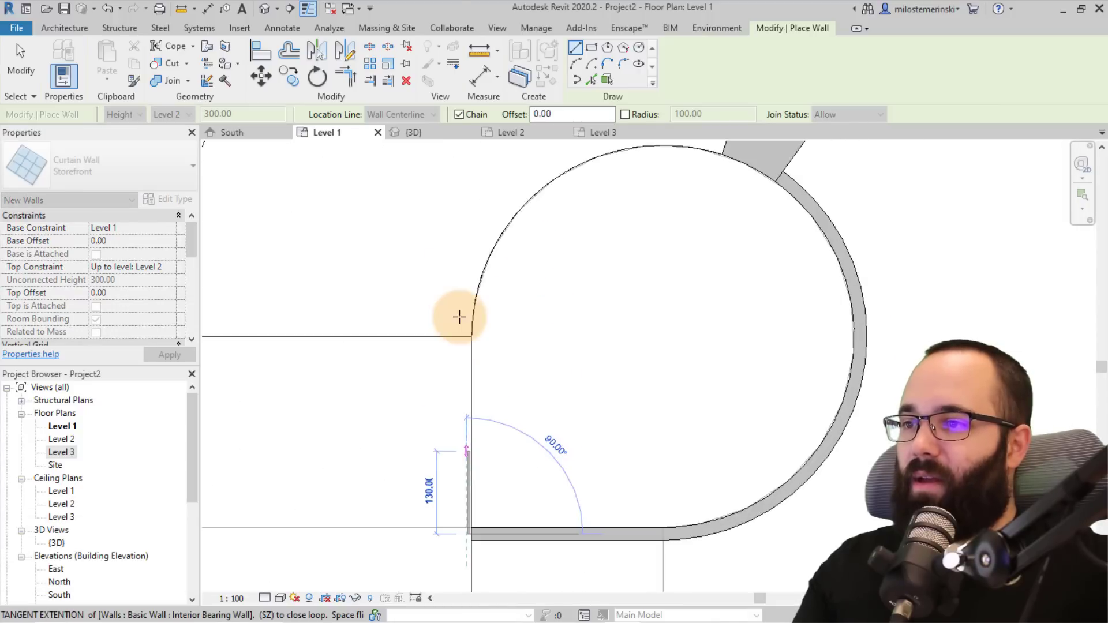
scroll(458, 316, up, 2)
scroll(472, 346, up, 1)
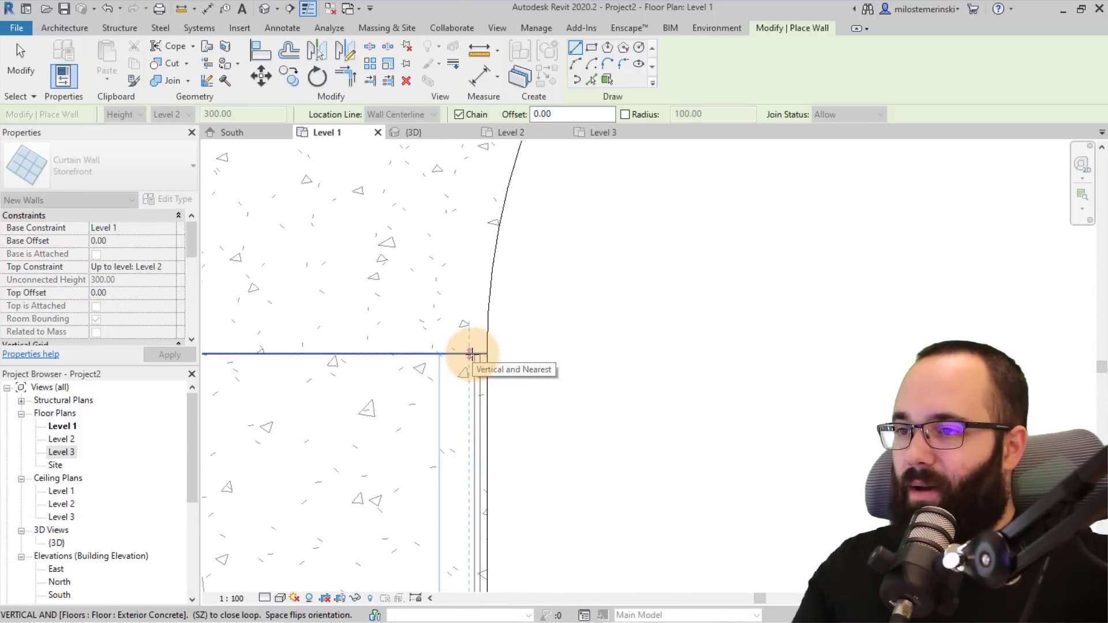
click(472, 354)
scroll(484, 295, down, 2)
Step: Continue with a curved Storefront wall around the inner courtyard, ending where the inner bearing wall's arc begins and running tangent to that wall
click(575, 63)
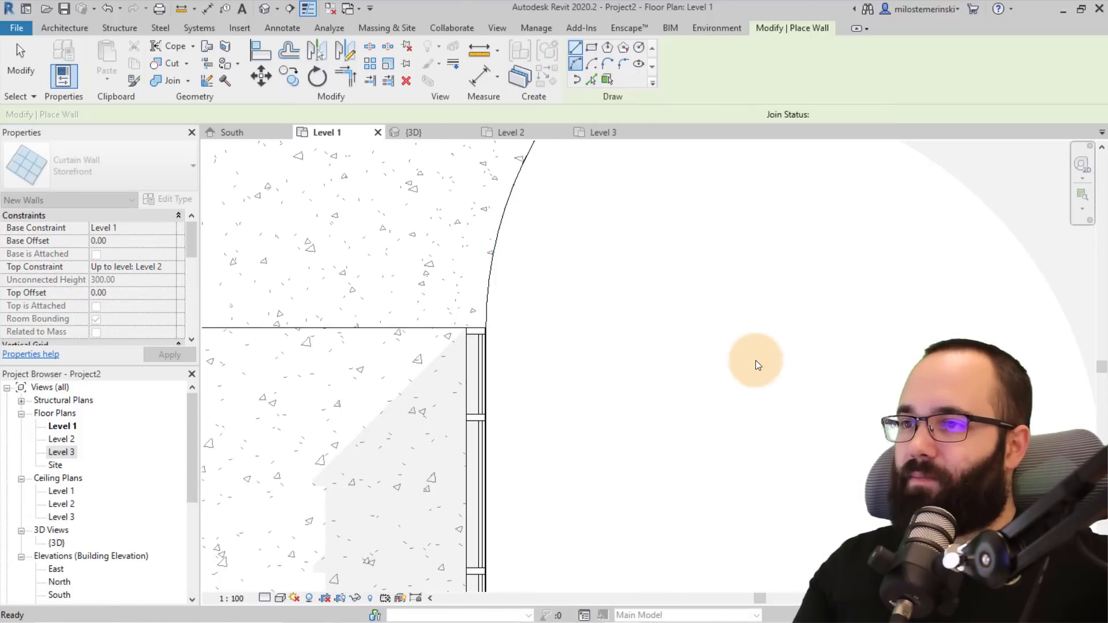
scroll(756, 363, down, 5)
middle_drag(756, 460, 530, 341)
scroll(535, 356, up, 3)
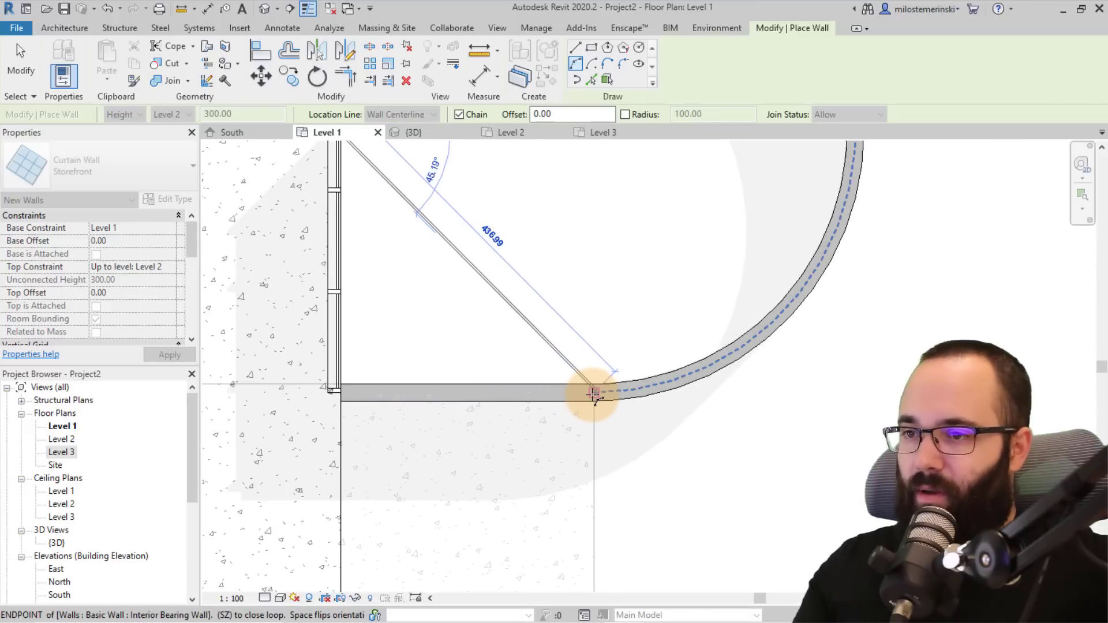
click(593, 394)
scroll(686, 282, down, 2)
middle_drag(687, 282, 576, 585)
scroll(633, 407, up, 2)
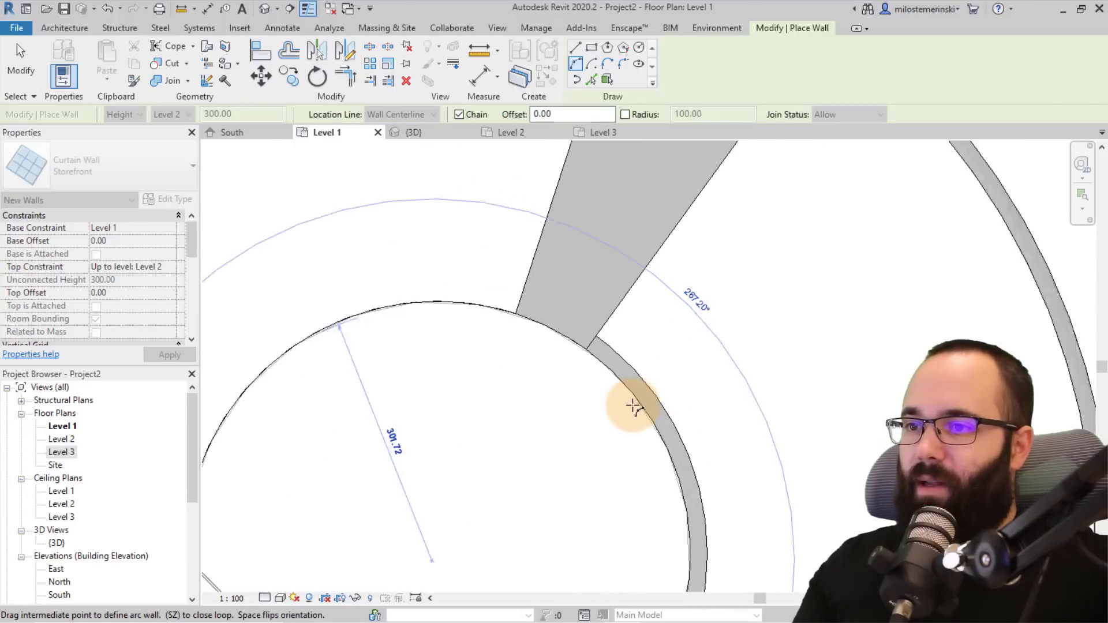
scroll(638, 402, up, 1)
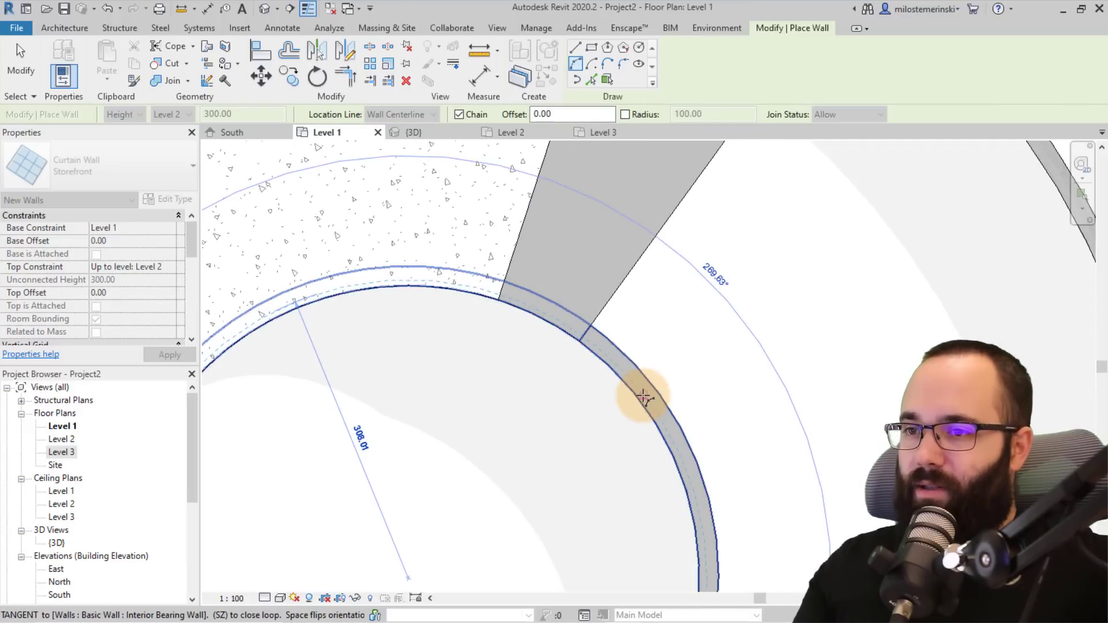
click(749, 433)
scroll(615, 276, down, 3)
scroll(598, 297, up, 2)
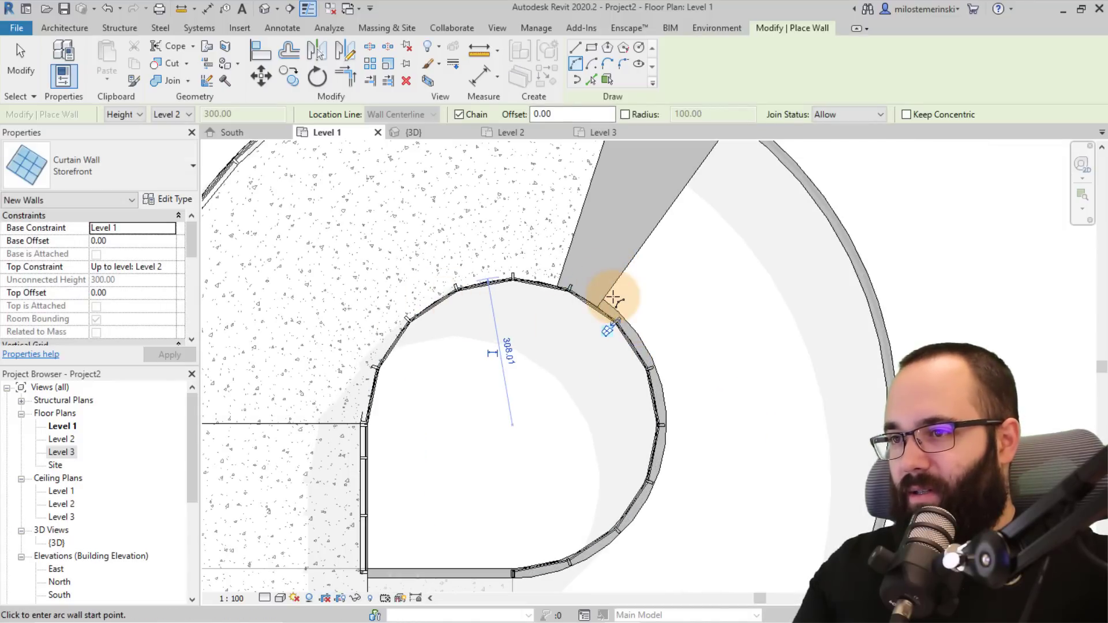
scroll(612, 297, up, 4)
scroll(621, 267, down, 2)
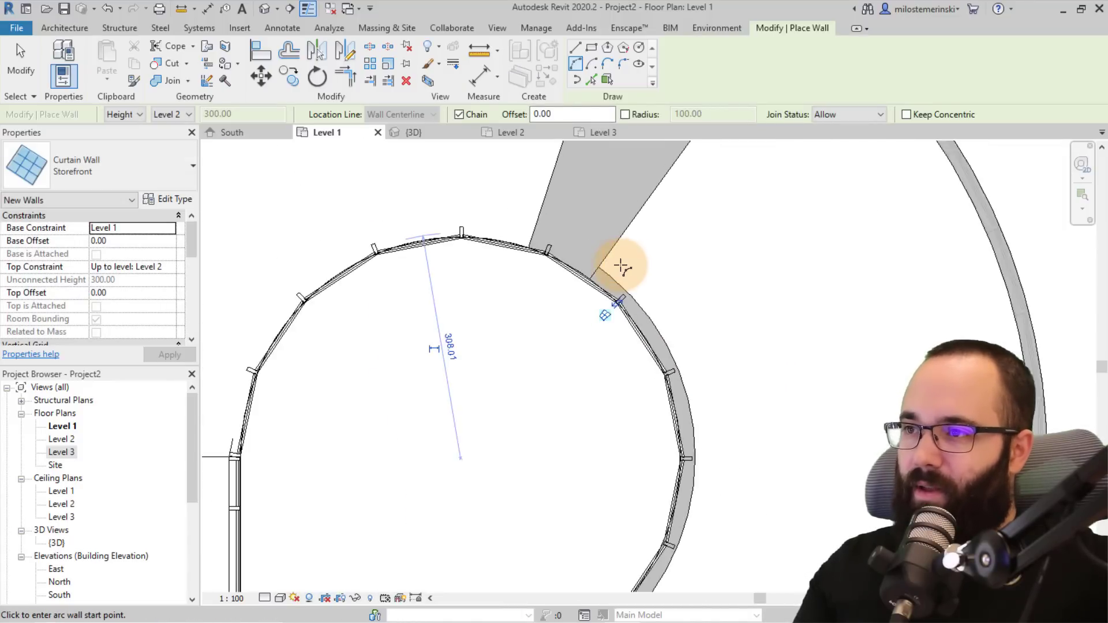
scroll(622, 267, down, 3)
key(Escape)
key(Escape)
Step: Adjust the curved Storefront wall's arc to the bearing wall's centerline, with a radius of about 309, and flip the wall's orientation
click(621, 300)
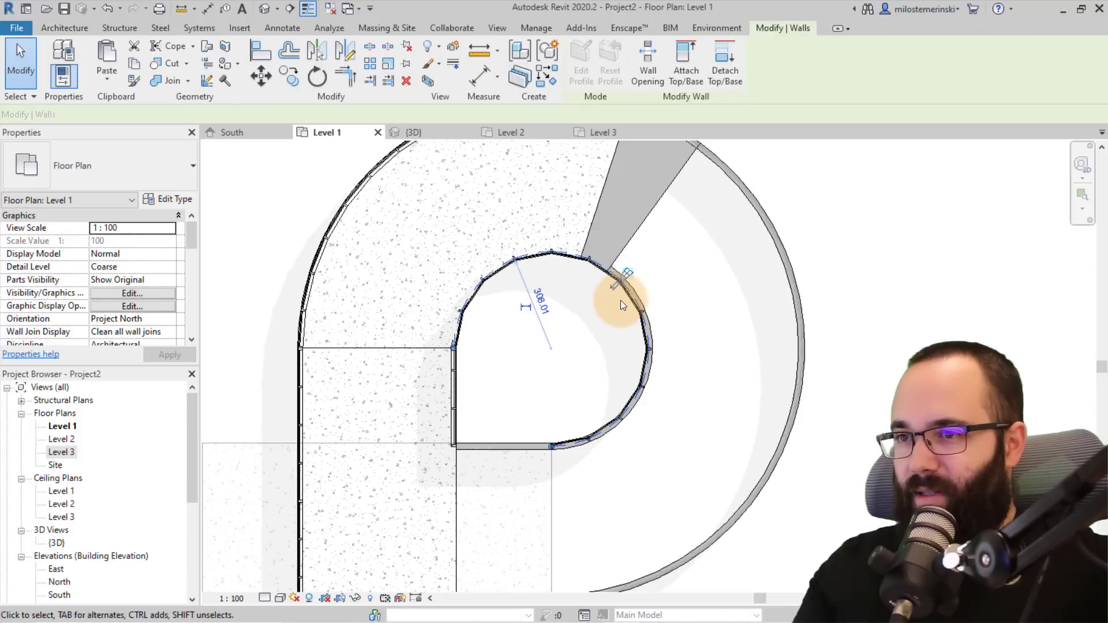
scroll(622, 291, up, 5)
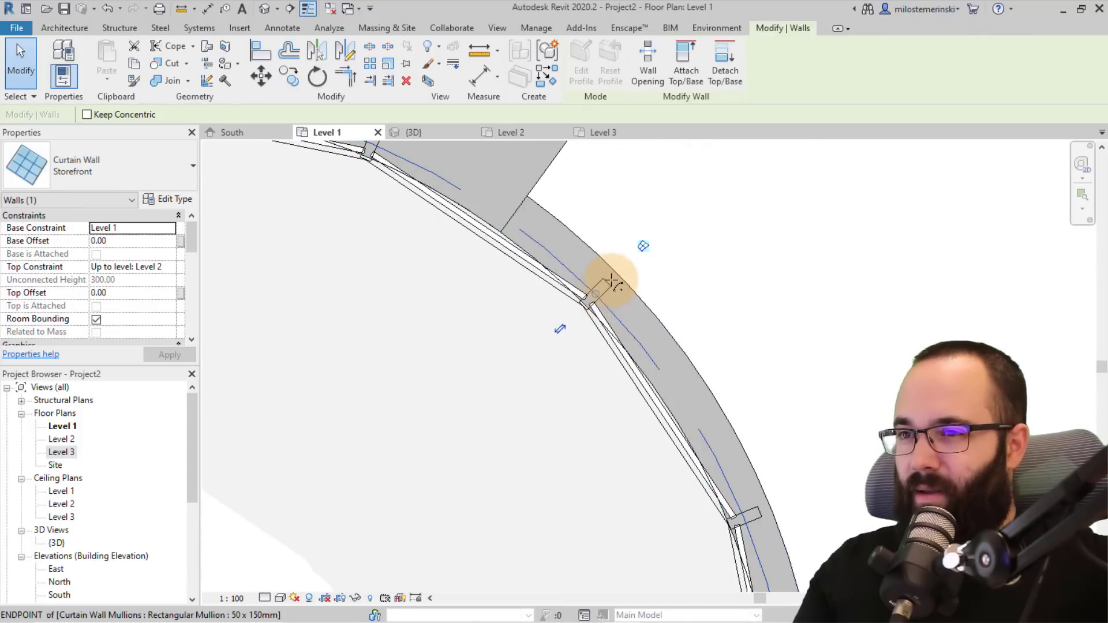
key(r)
key(s)
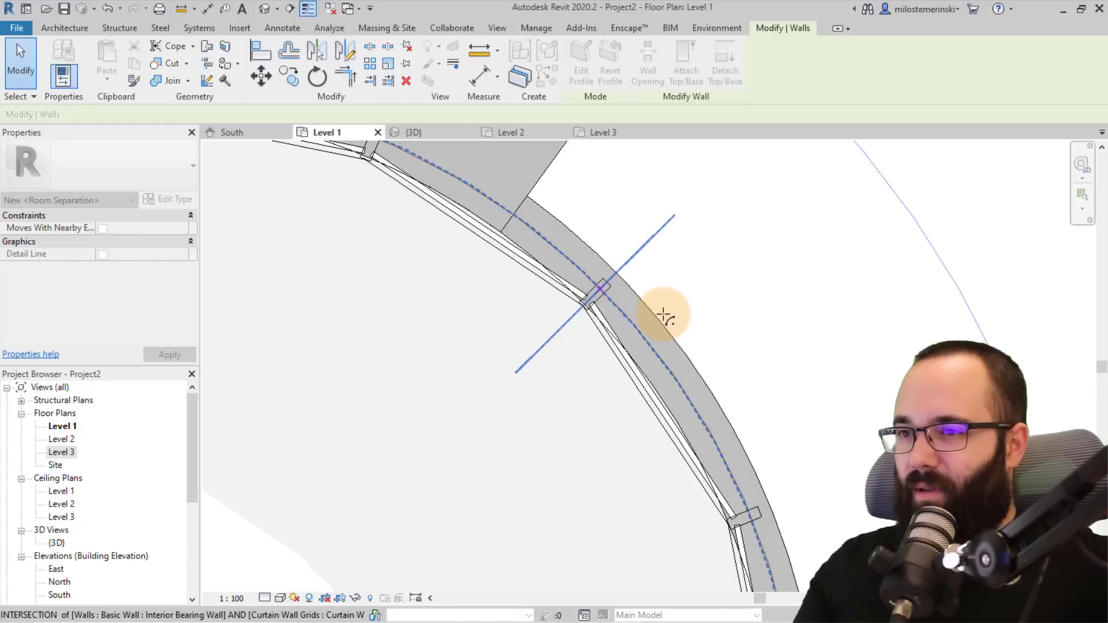
key(Escape)
key(Escape)
click(600, 292)
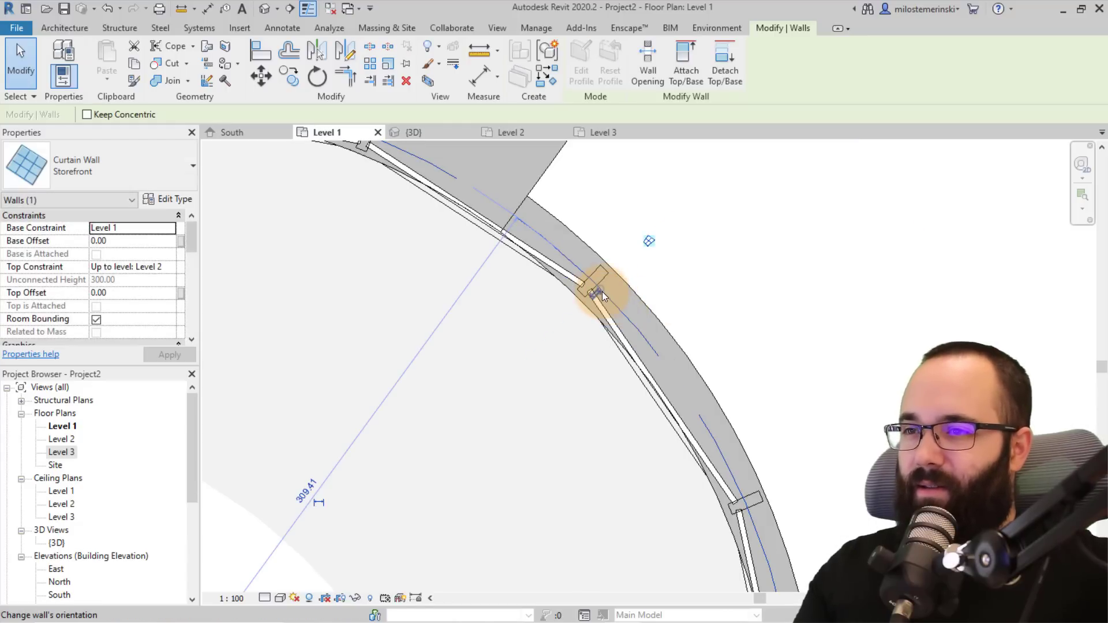
click(602, 290)
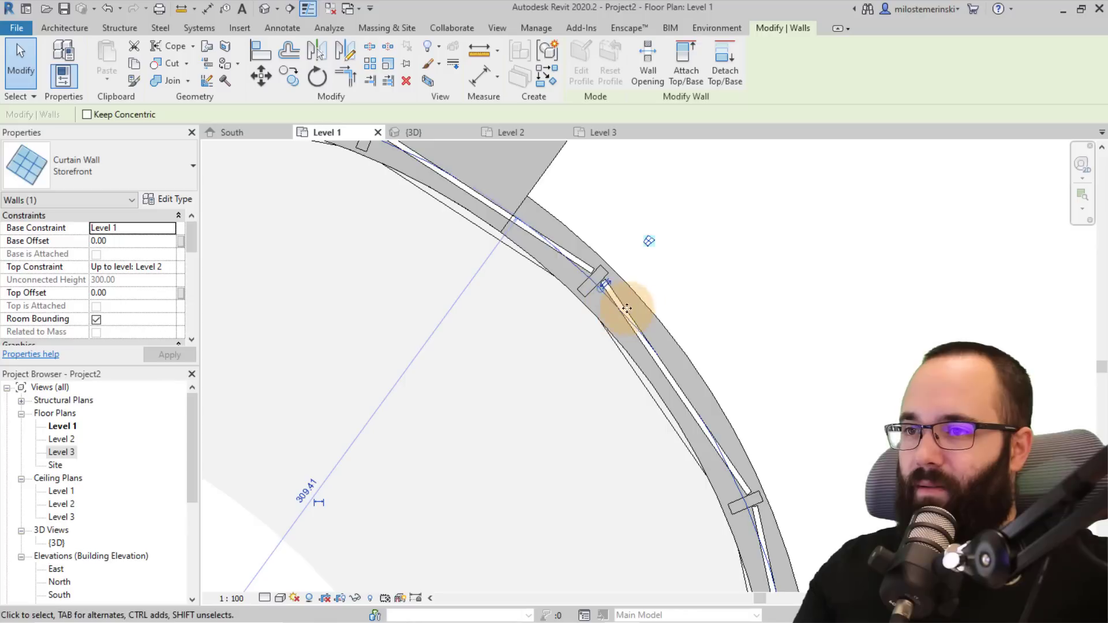
scroll(709, 279, down, 5)
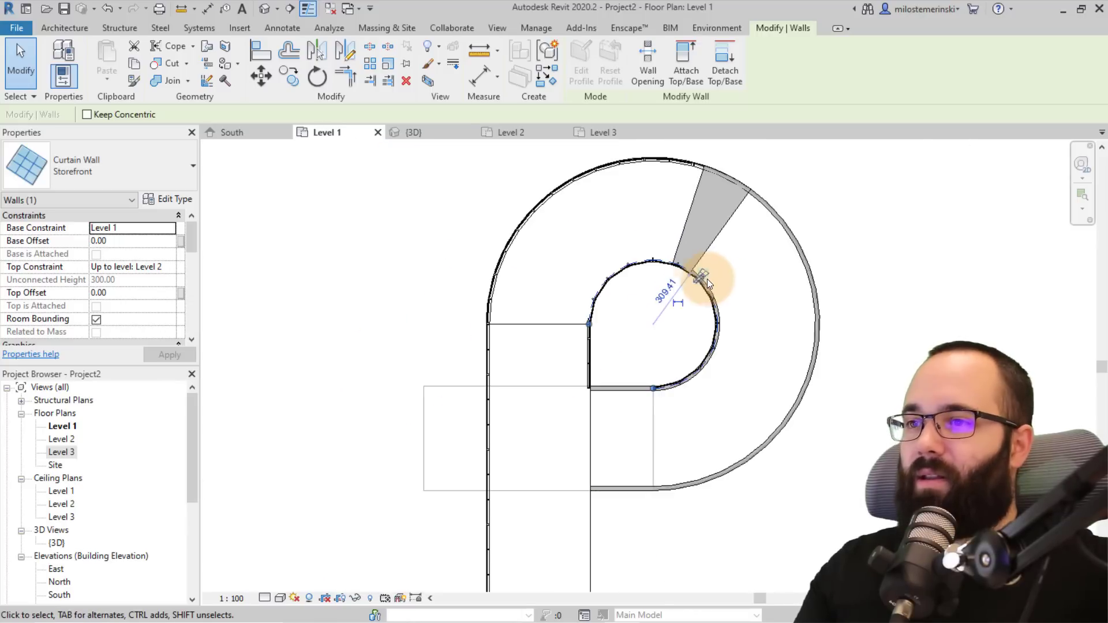
click(639, 313)
Step: Attach the top of the curved inner Storefront wall to the sloping curved roof in the 3D view, deleting the conflicting curtain wall elements
click(392, 132)
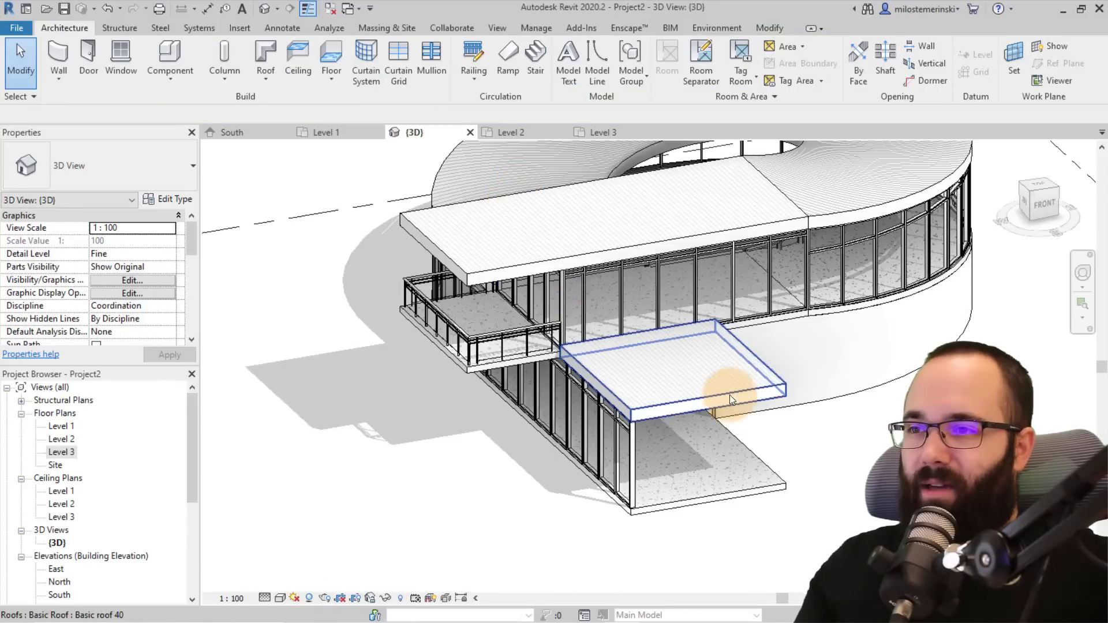
shift+middle_drag(796, 389, 542, 254)
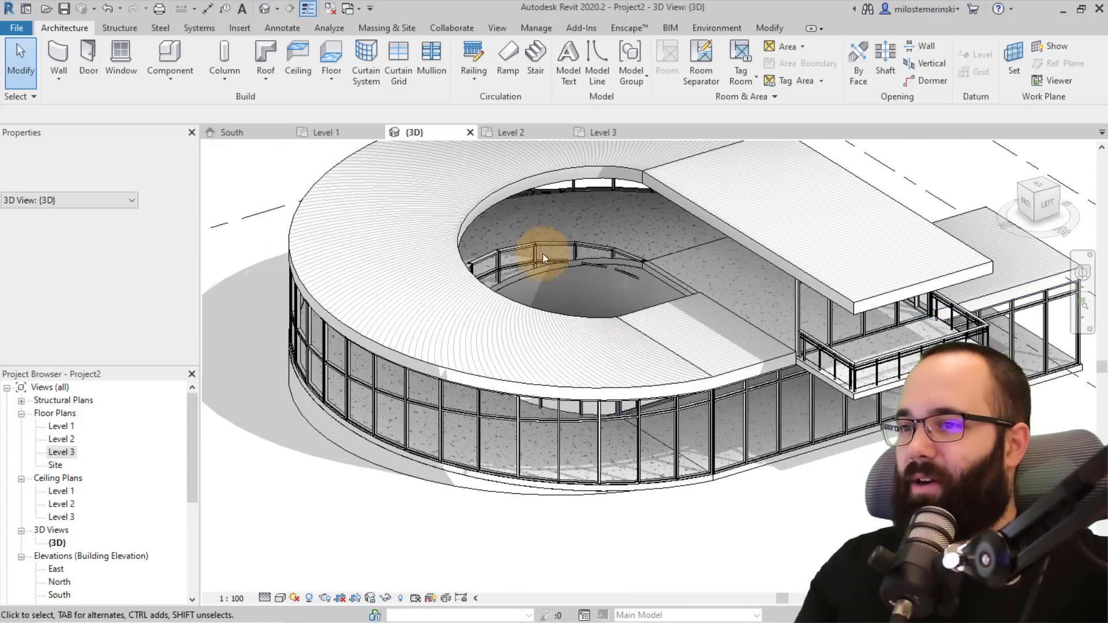
click(528, 241)
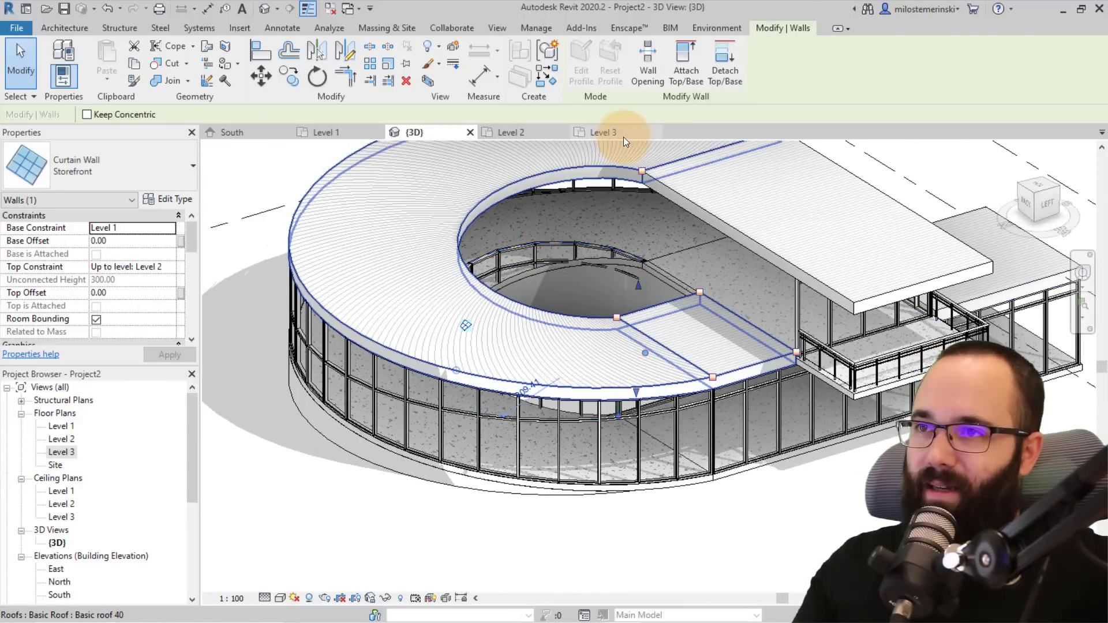
click(684, 84)
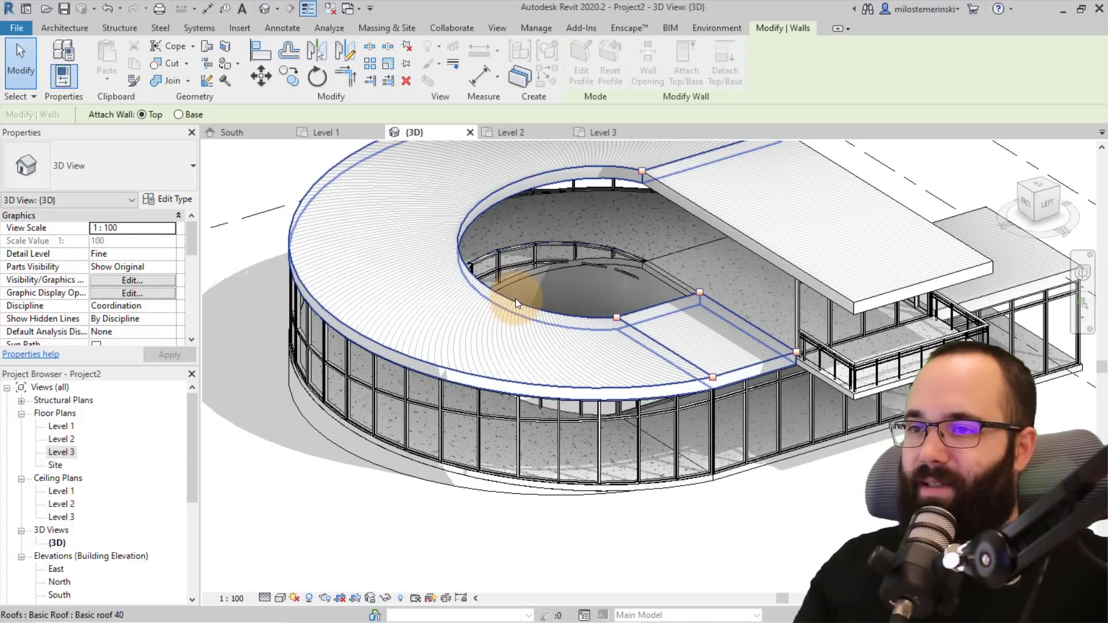
click(612, 295)
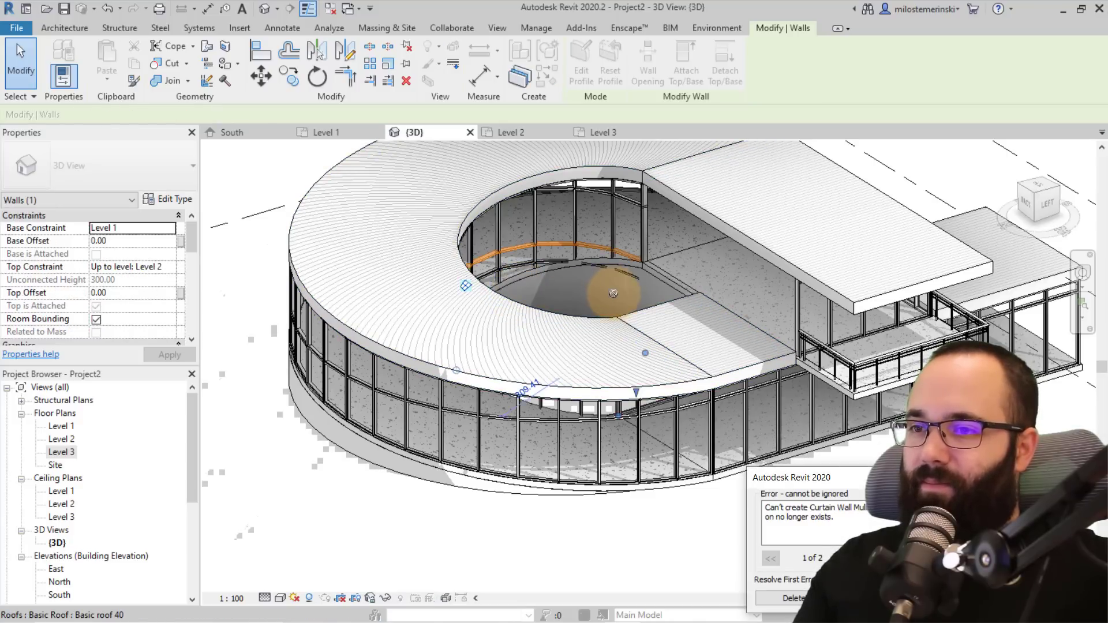
click(820, 598)
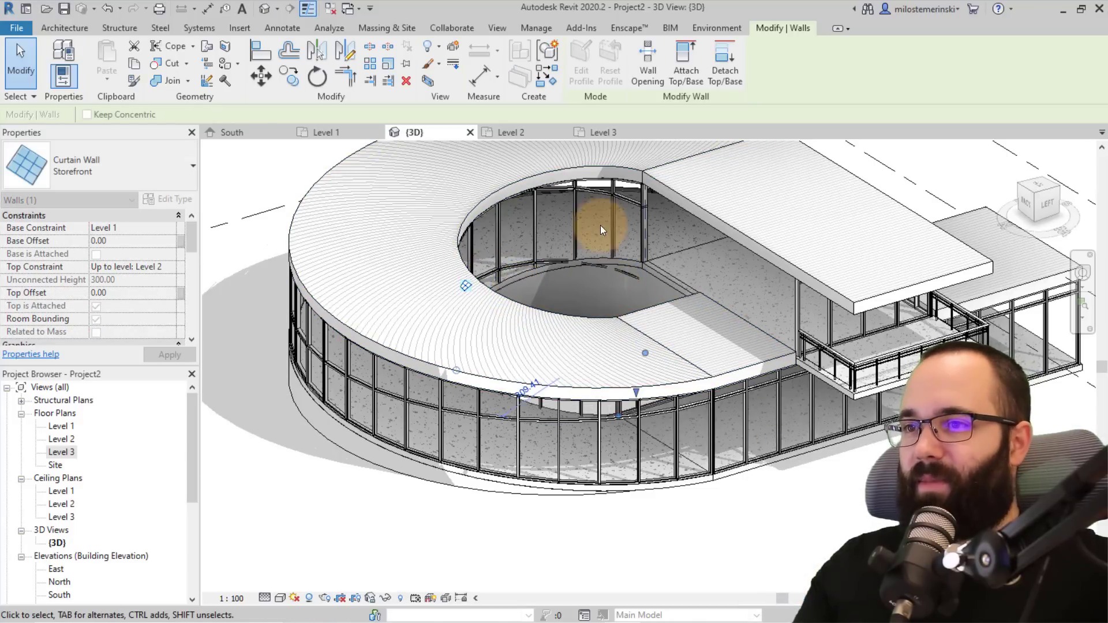
Step: Attach the base of the curved inner Storefront wall to the sloping curved floor, deleting the conflicting curtain wall elements
click(685, 83)
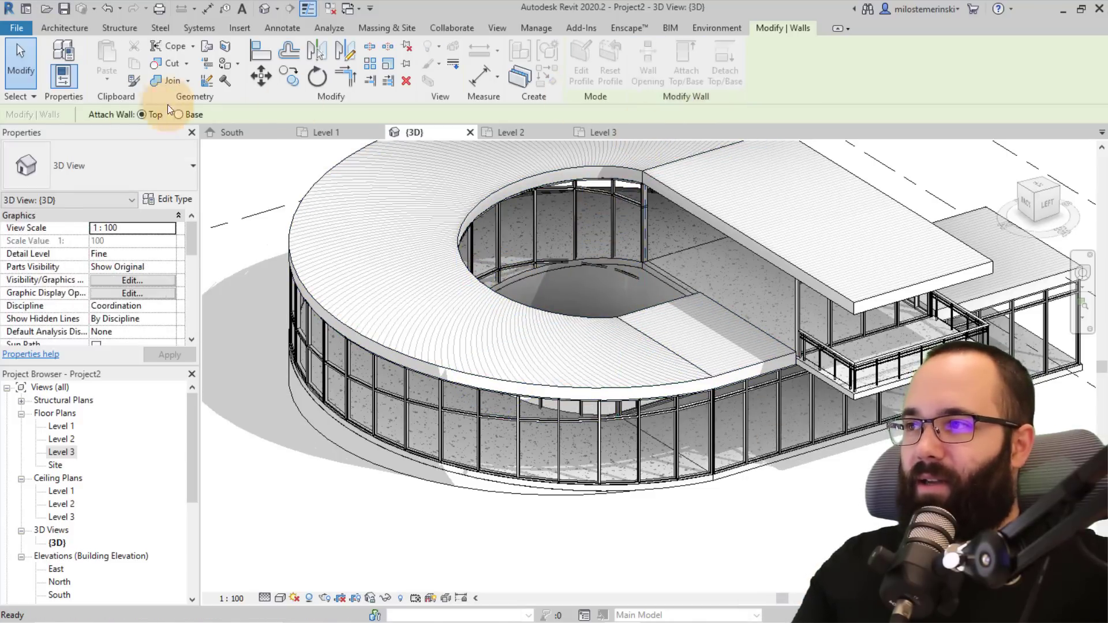
click(182, 115)
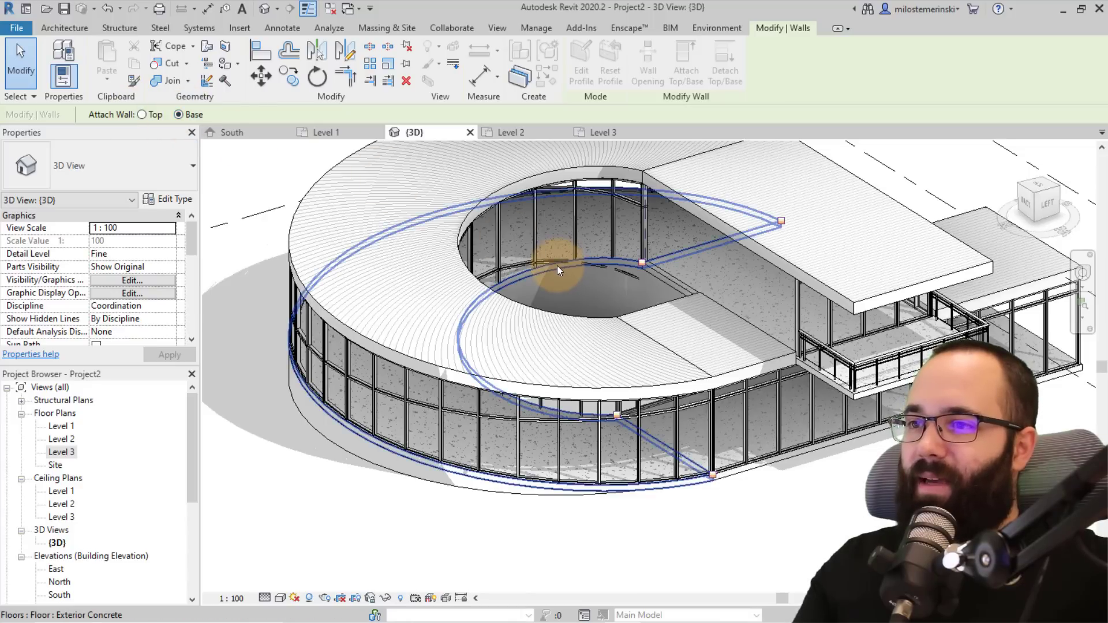
click(611, 331)
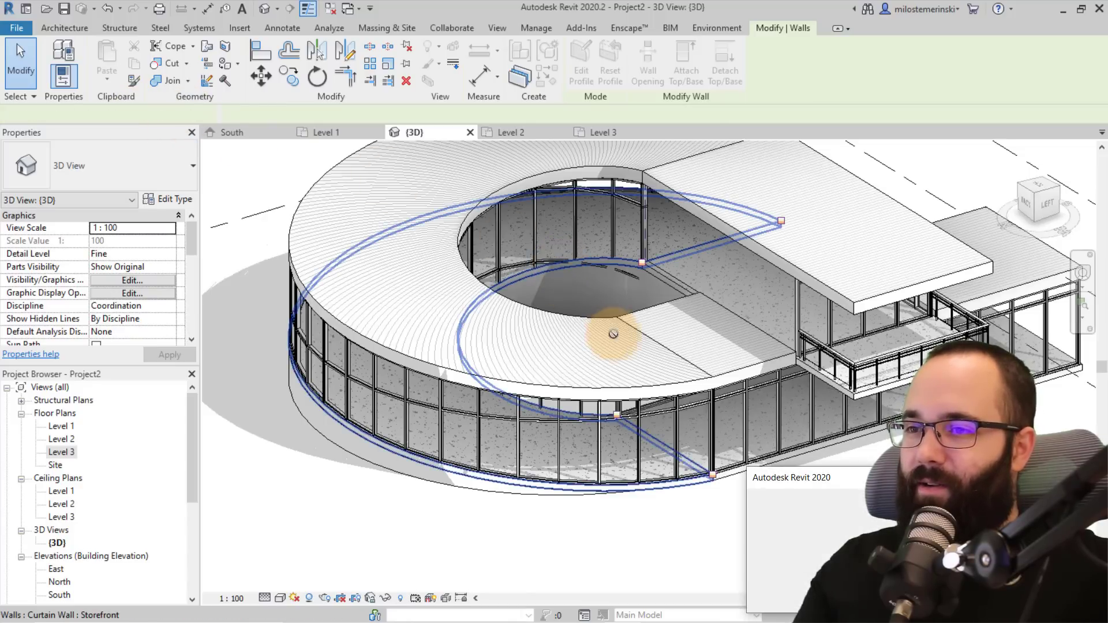
click(813, 594)
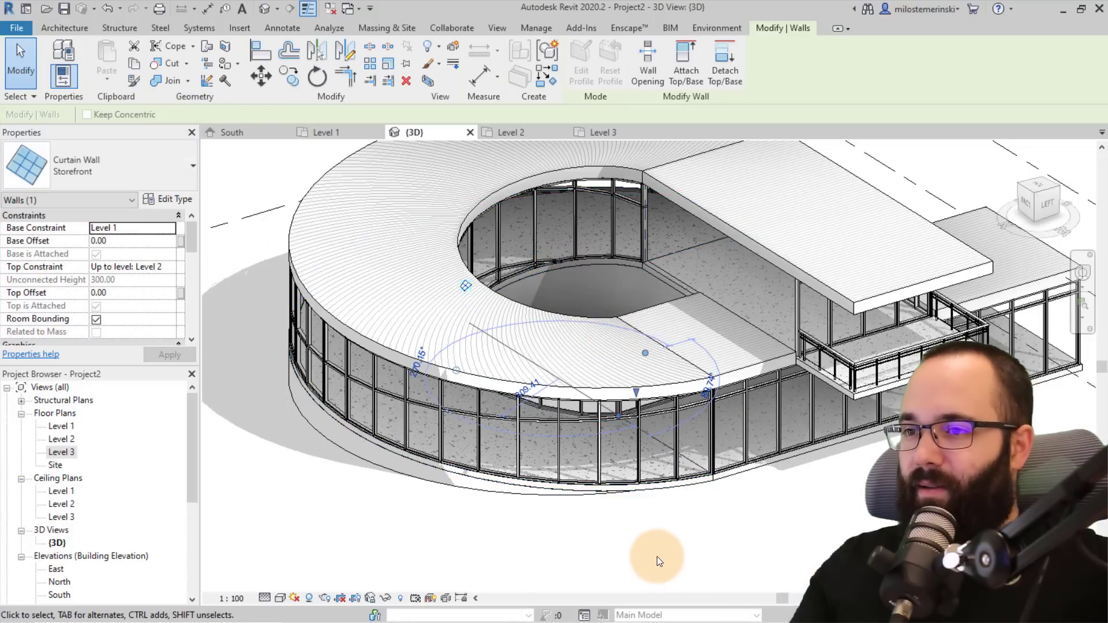
click(688, 544)
Step: Attach the top of the straight inner Level 1 Storefront wall to the curved roof, deleting the conflicting curtain wall elements
mouse_move(687, 544)
shift+middle_down()
mouse_move(700, 452)
mouse_move(584, 447)
mouse_move(657, 484)
mouse_move(709, 382)
mouse_move(670, 195)
shift+middle_up()
click(702, 394)
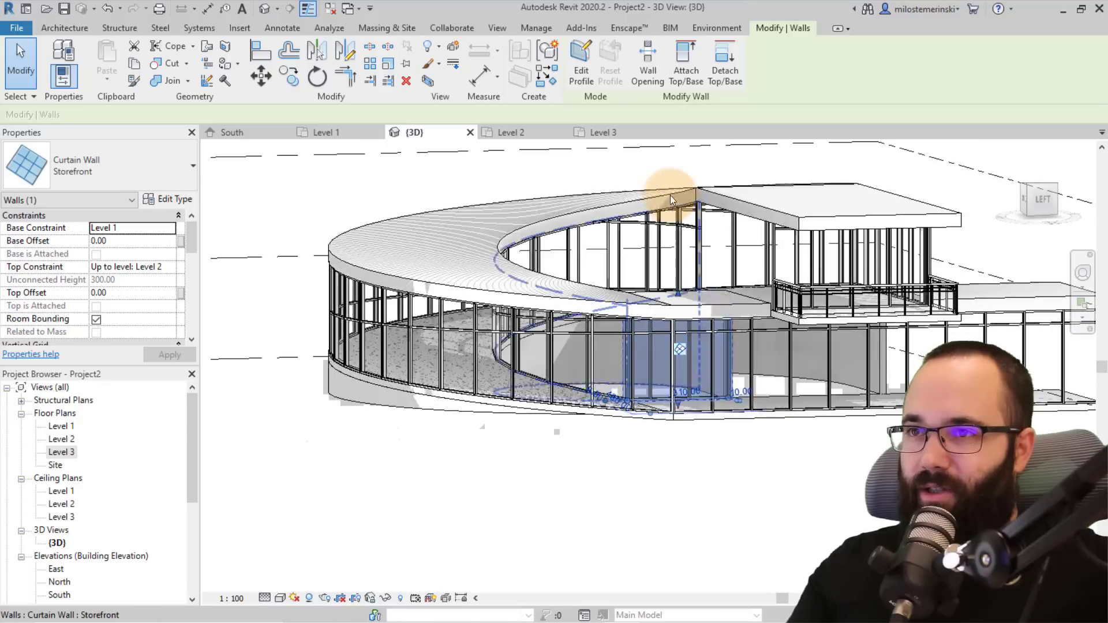
click(686, 75)
click(681, 332)
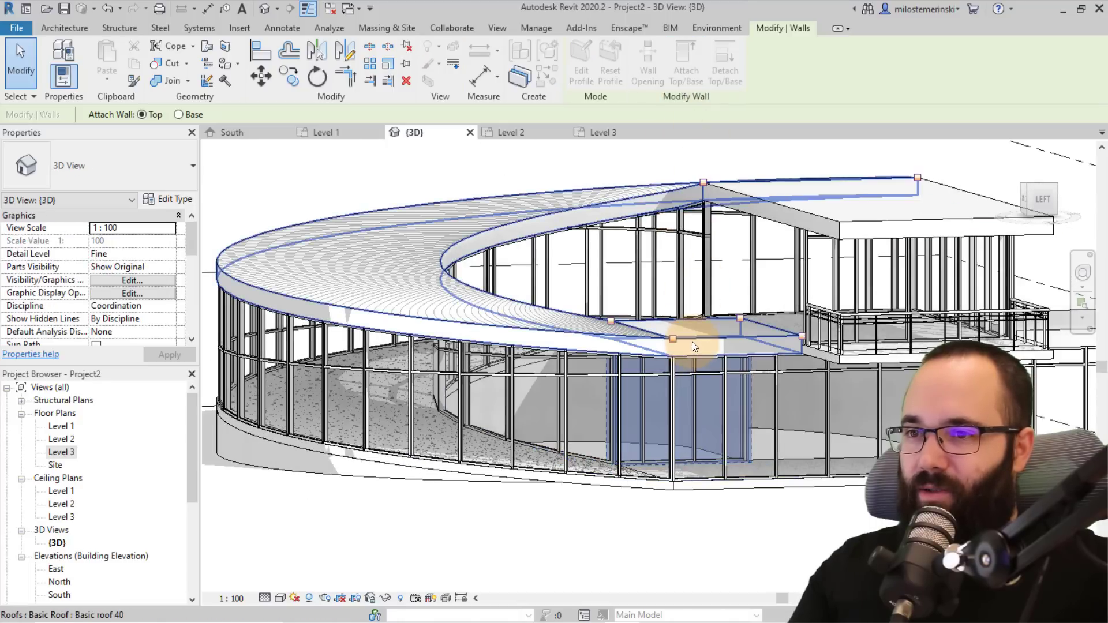
click(781, 598)
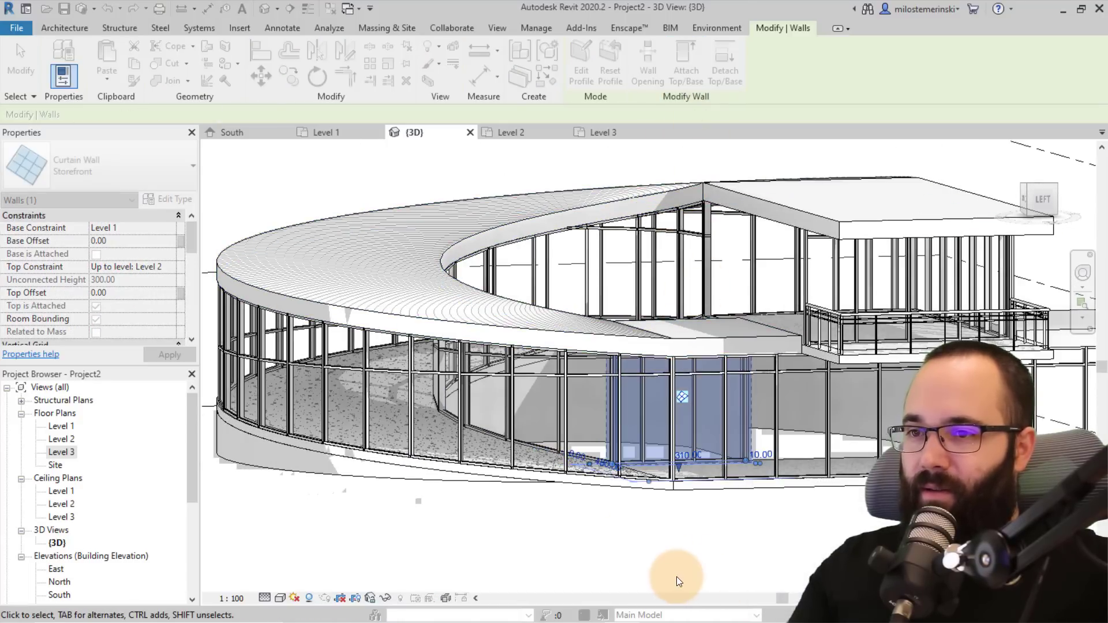
click(676, 576)
scroll(494, 346, down, 5)
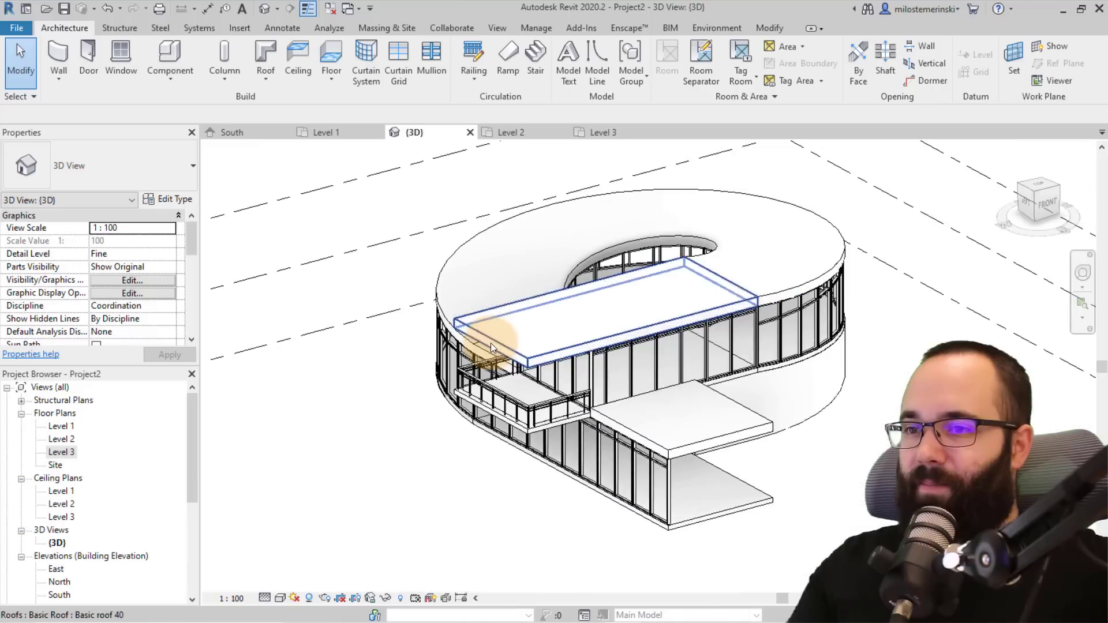
shift+middle_drag(494, 346, 546, 392)
scroll(545, 392, up, 5)
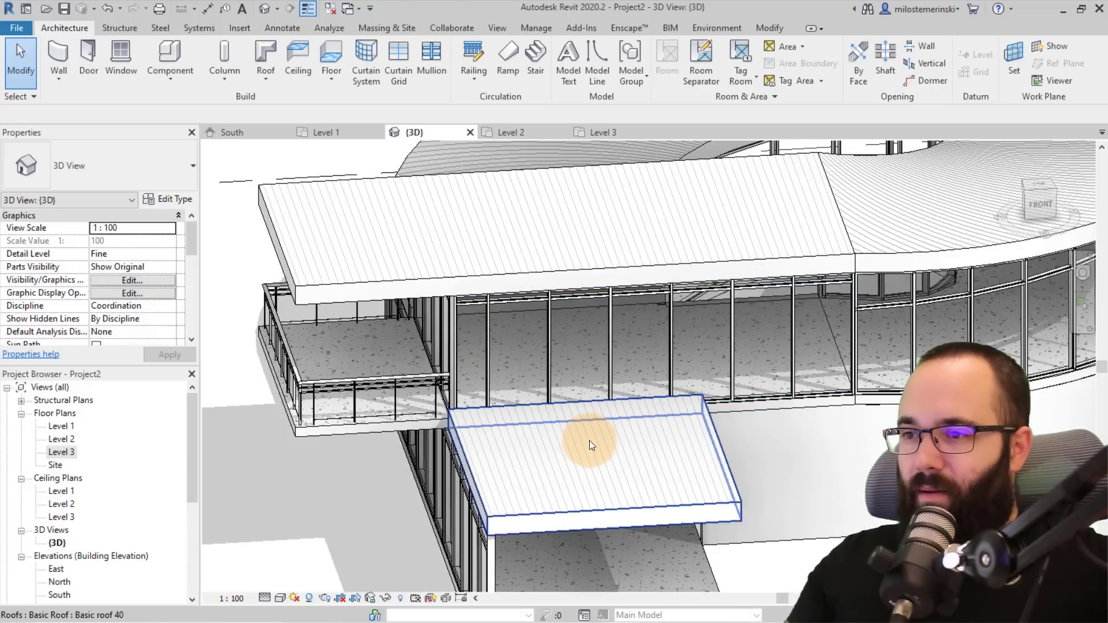
click(590, 441)
scroll(721, 431, down, 2)
shift+middle_drag(719, 431, 737, 471)
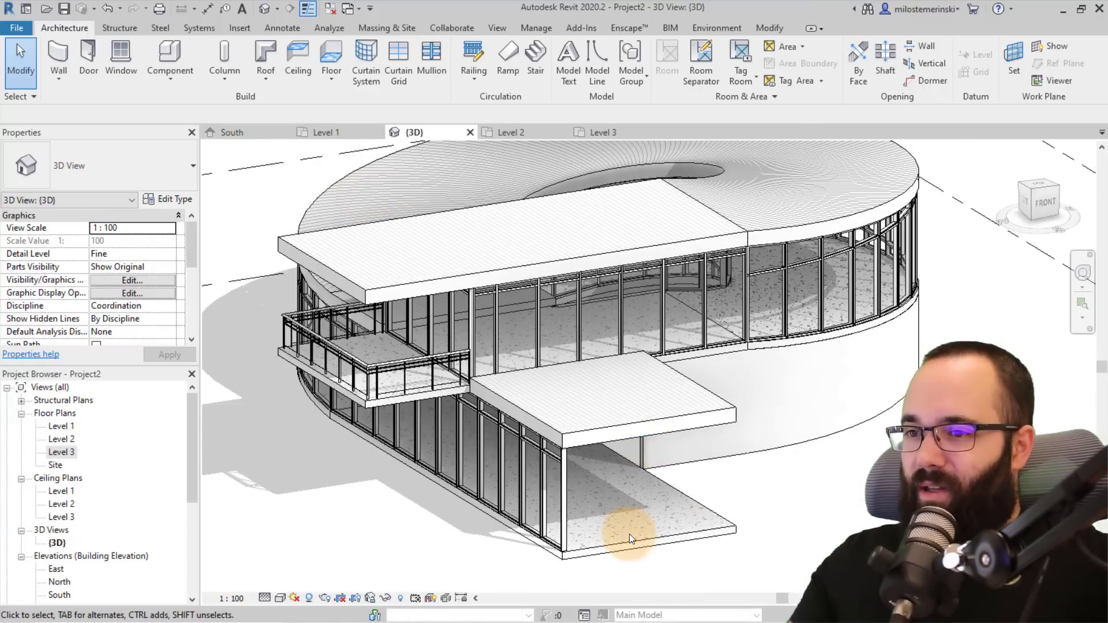
Step: On the Level 1 plan, create a matching Storefront wall from the outer bearing wall's end along the floor edge to the front corner
click(299, 135)
scroll(596, 428, up, 2)
click(587, 342)
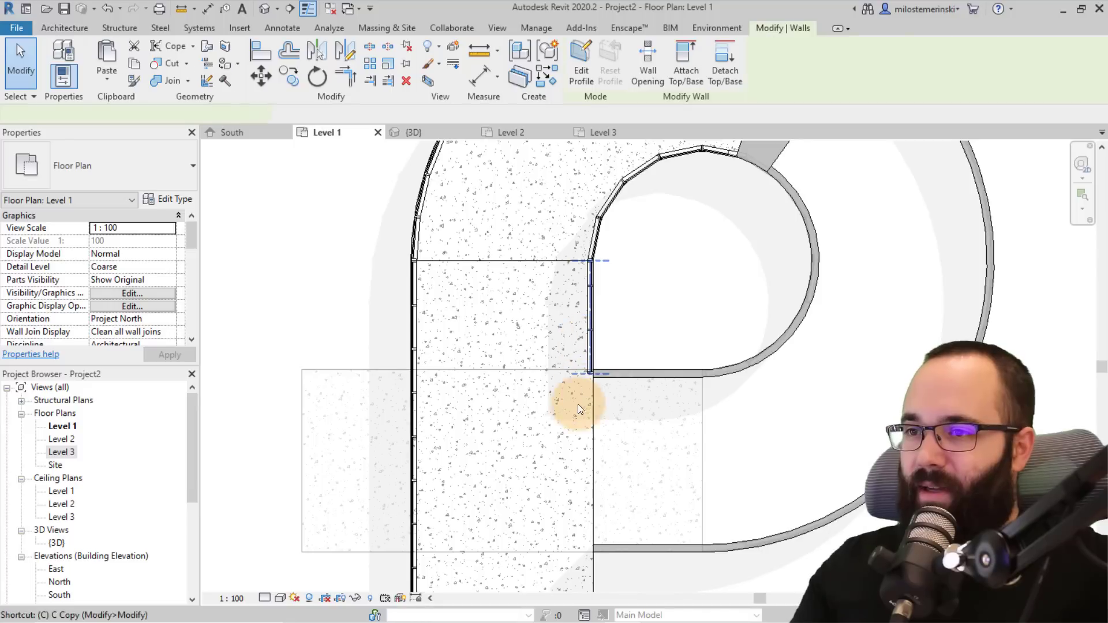
scroll(572, 357, up, 3)
key(c)
key(s)
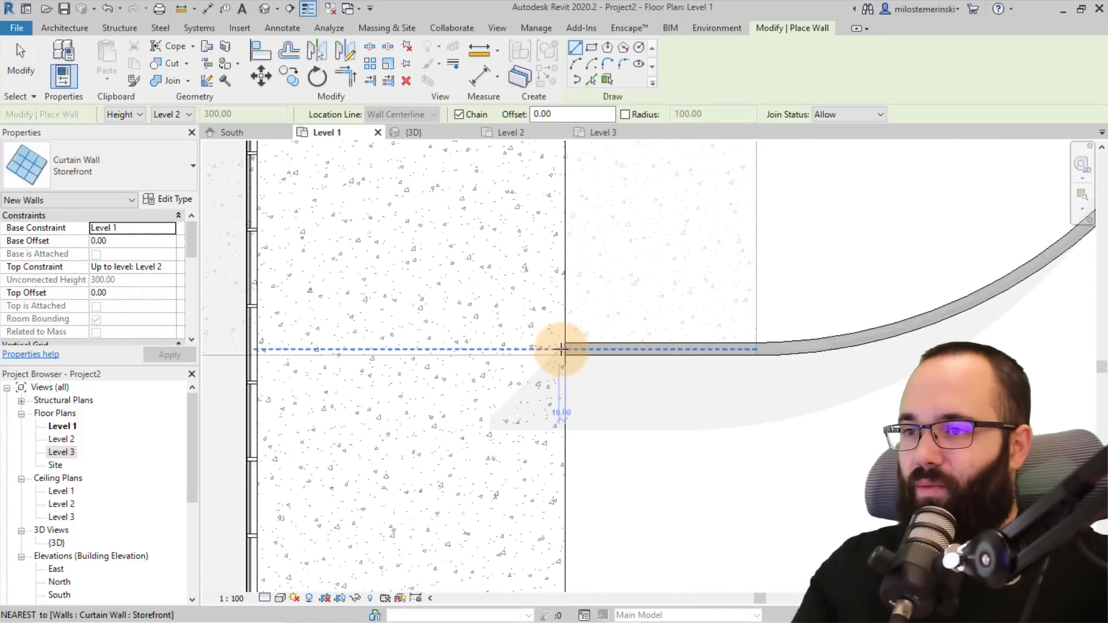
scroll(560, 349, down, 3)
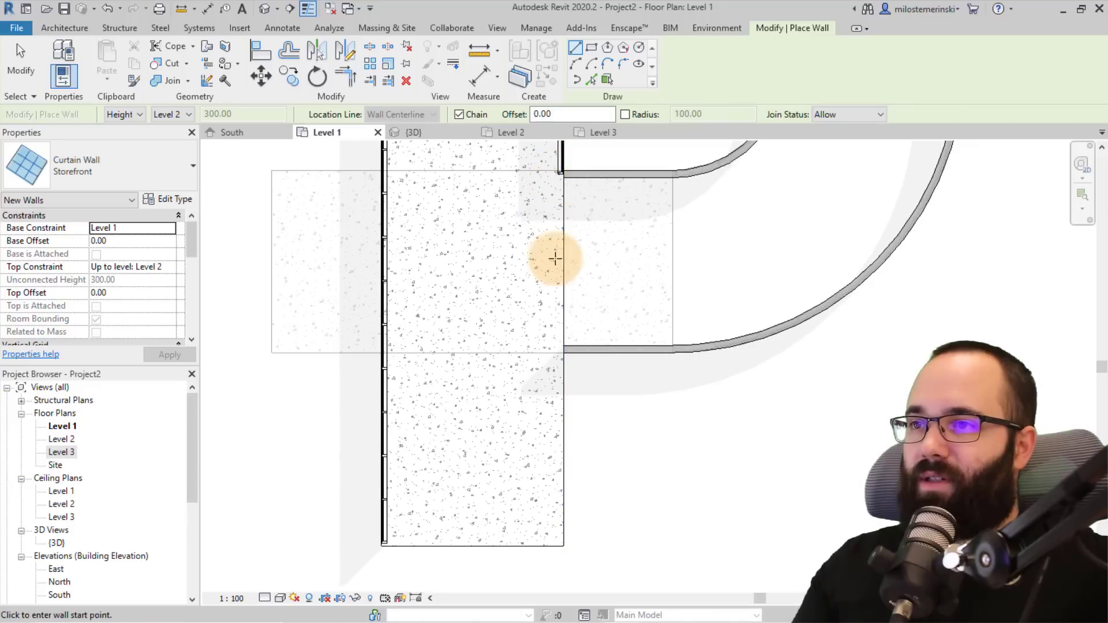
scroll(561, 349, up, 2)
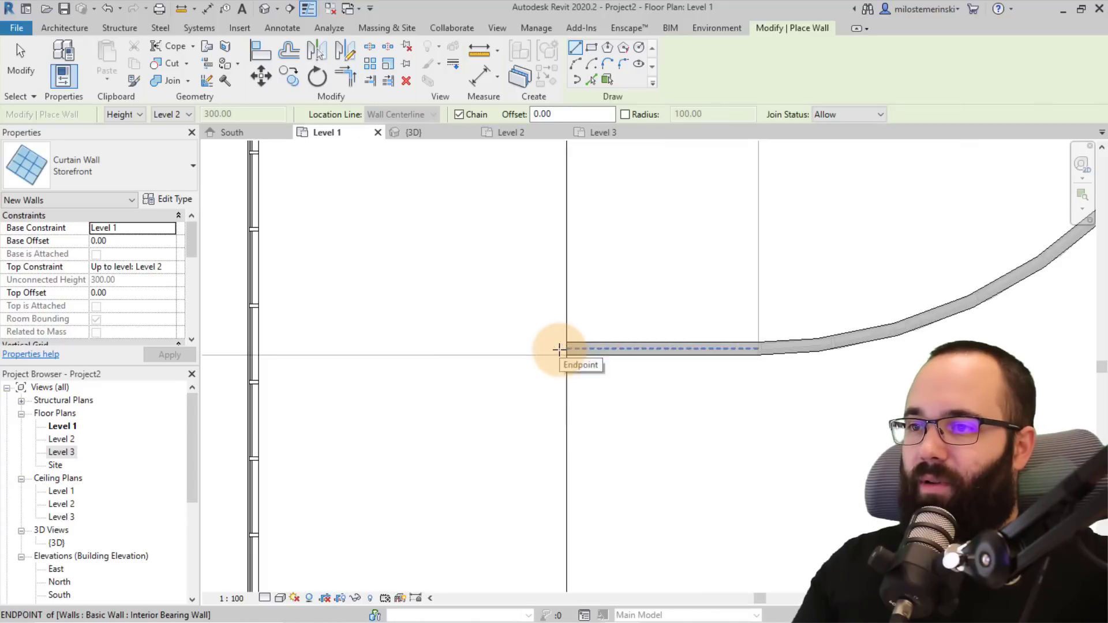
click(564, 350)
middle_drag(569, 445, 591, 142)
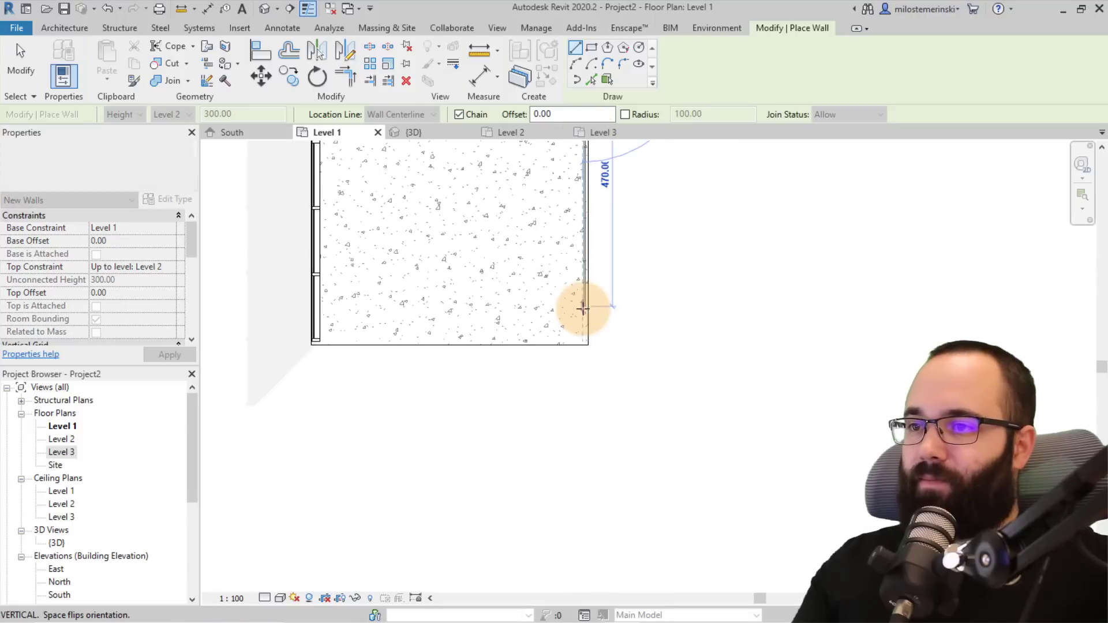
click(363, 345)
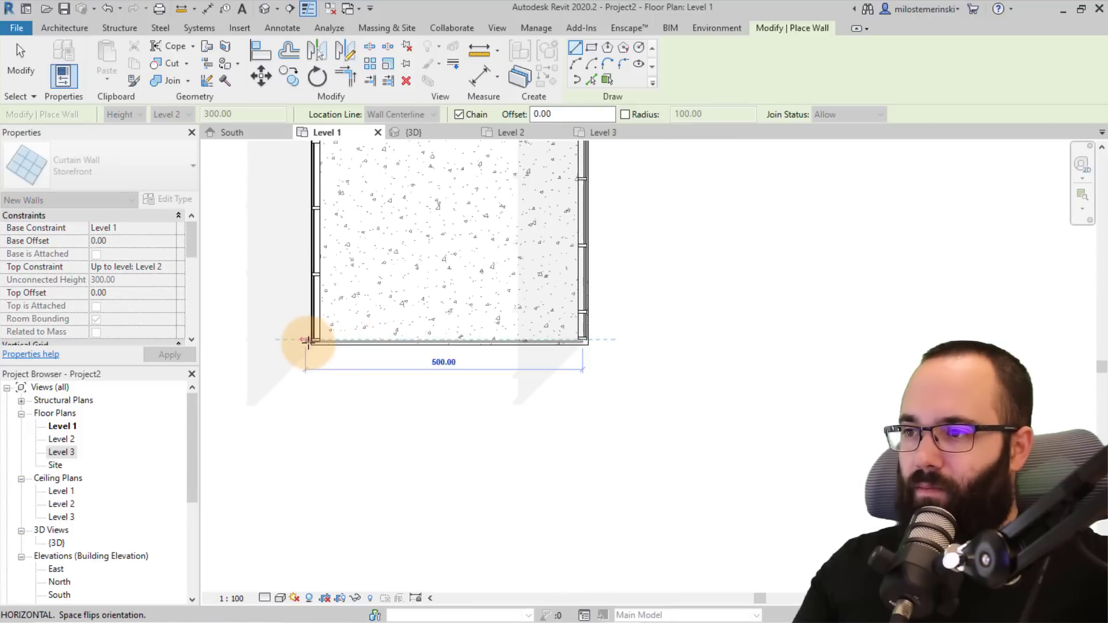
Step: Continue the Level 1 Storefront wall across the floor's front edge to the opposite side wall, about 500 long
click(444, 455)
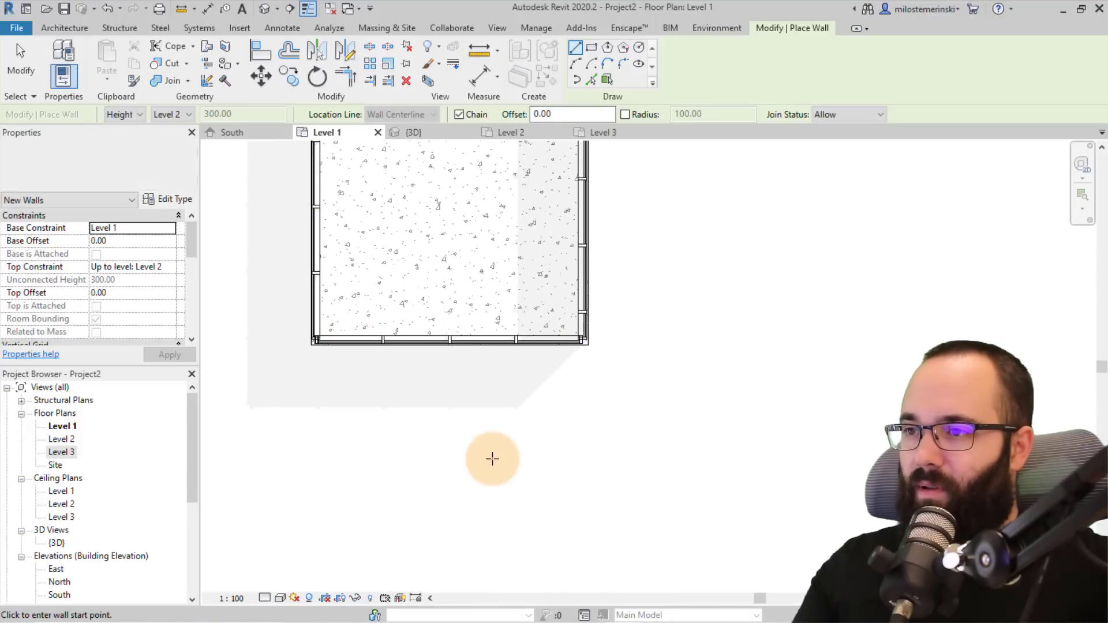
key(Escape)
key(Escape)
scroll(445, 168, down, 3)
Step: In the 3D view, attach the tops of the front and side Level 1 Storefront walls to the lower flat roof, deleting the conflicting elements
click(408, 133)
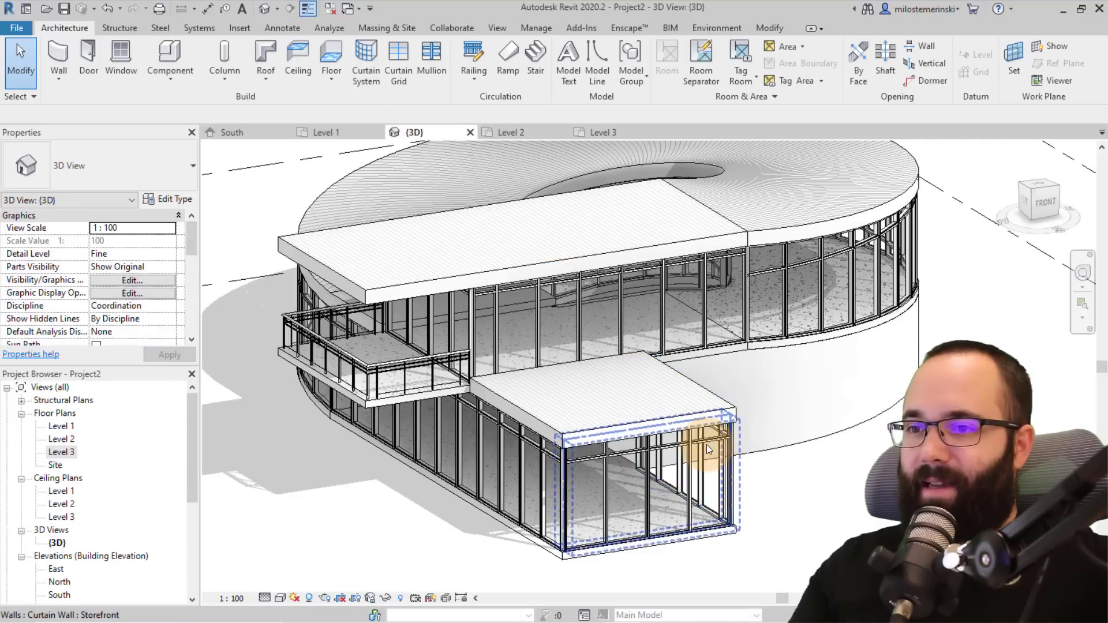
click(717, 506)
ctrl+click(681, 532)
click(714, 552)
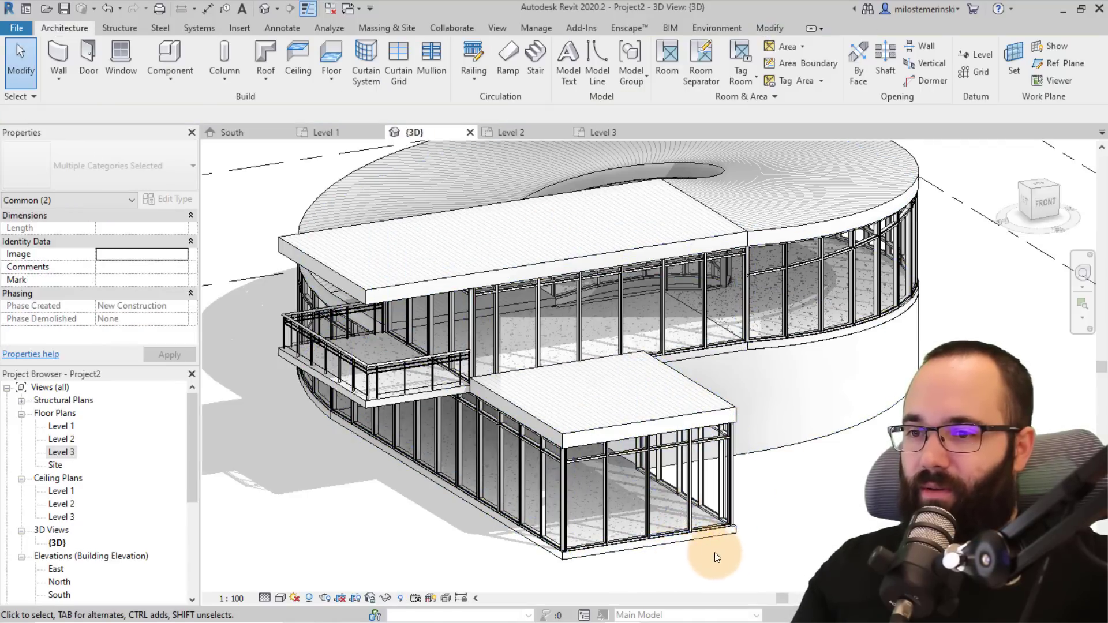
click(706, 512)
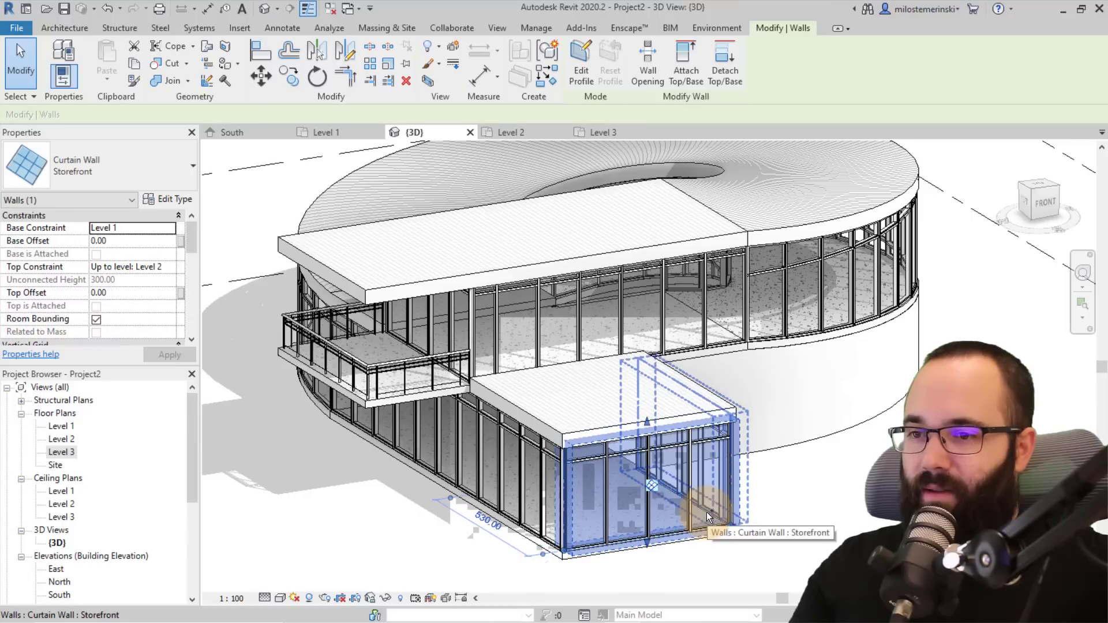
click(684, 72)
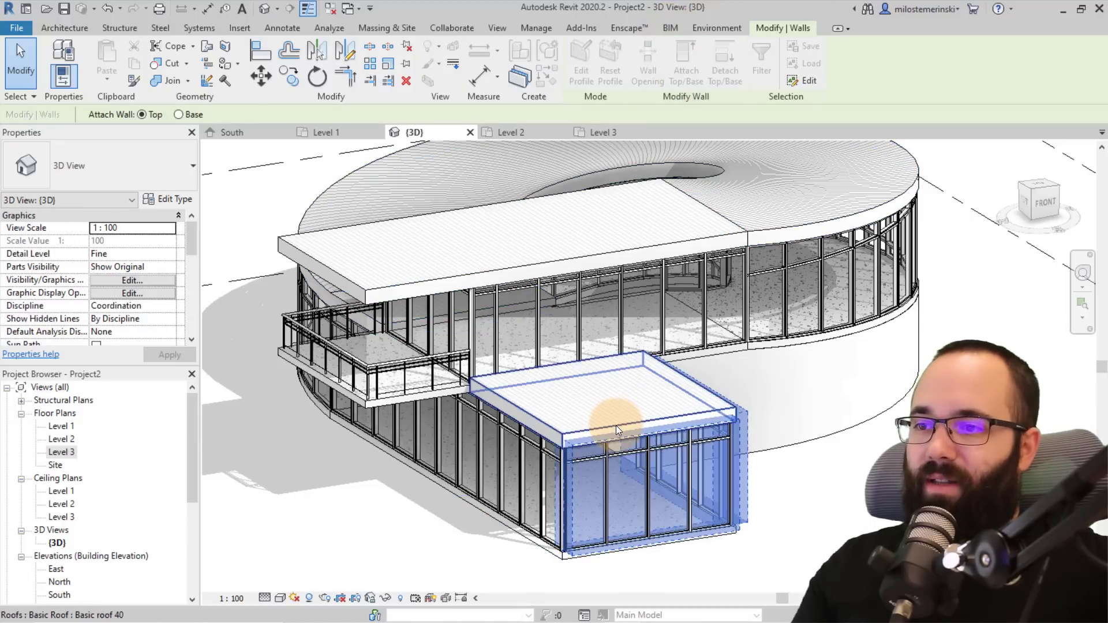
click(616, 430)
click(786, 598)
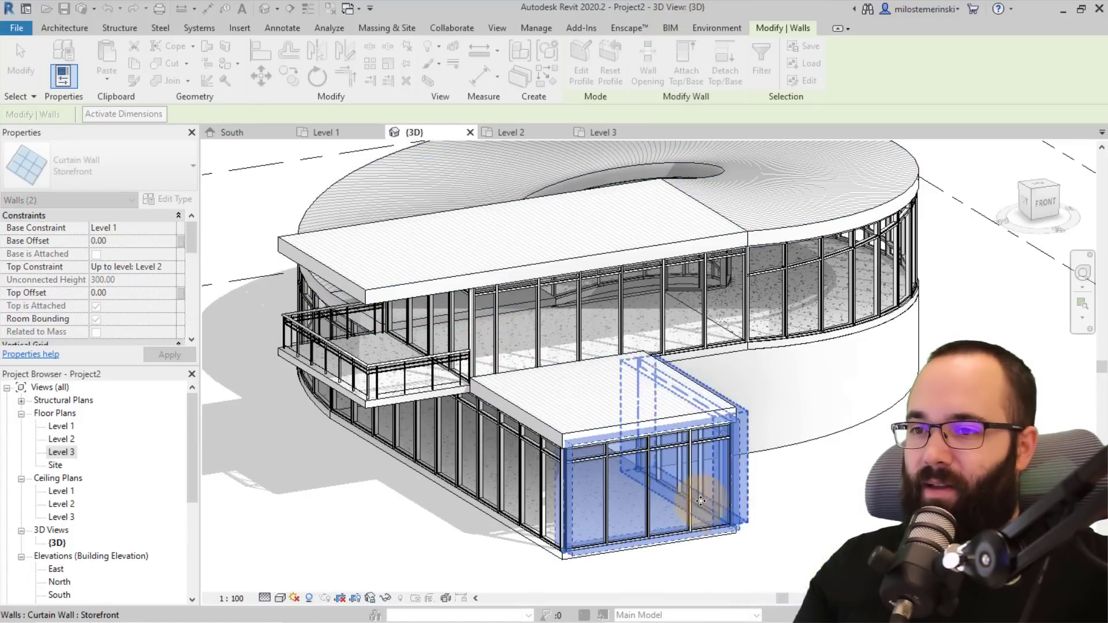
click(798, 482)
Step: On the Level 2 plan, draw a straight Storefront wall about 788 long from the curved inner wall's end to the balcony-side wall's corner
shift+middle_drag(799, 483, 695, 549)
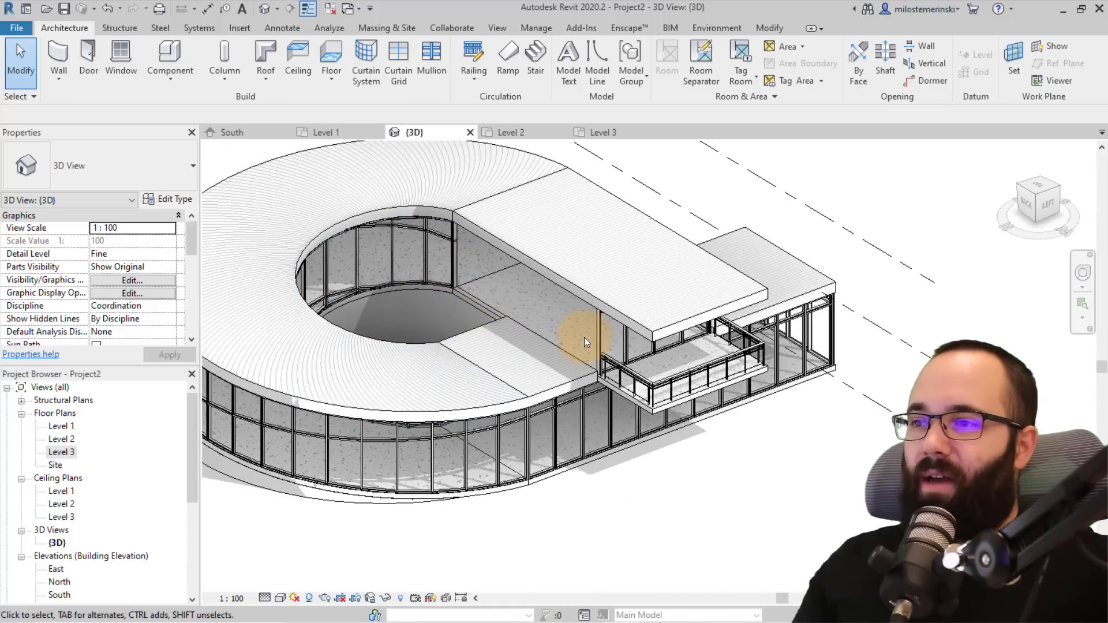
click(341, 135)
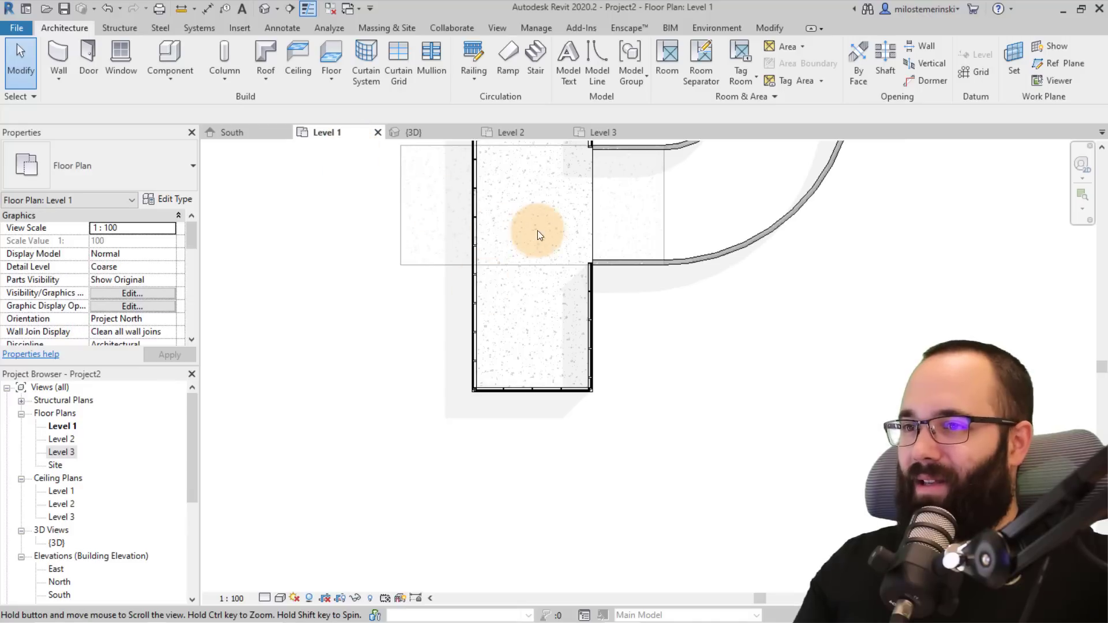
click(520, 132)
middle_drag(570, 285, 360, 349)
scroll(452, 285, up, 1)
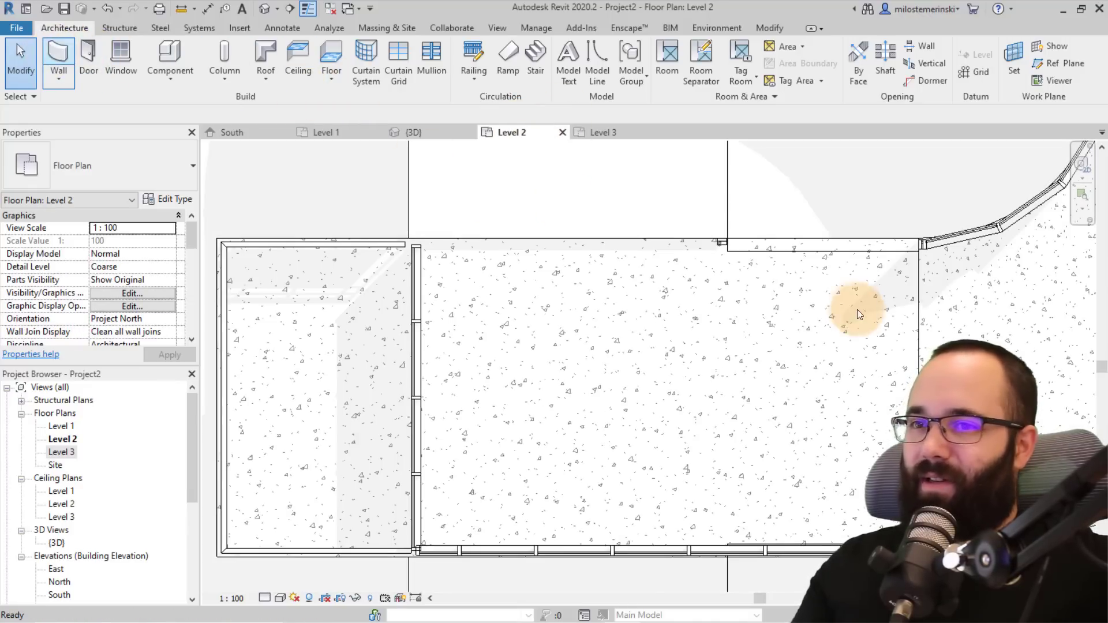
key(w)
key(a)
scroll(918, 277, up, 1)
click(919, 239)
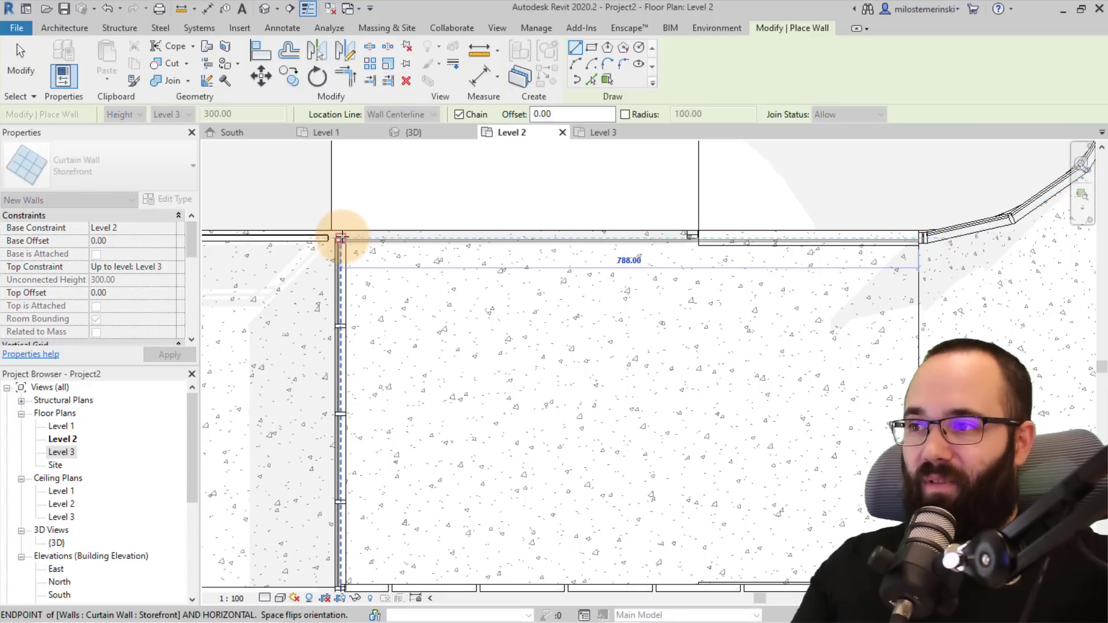
click(534, 314)
key(Escape)
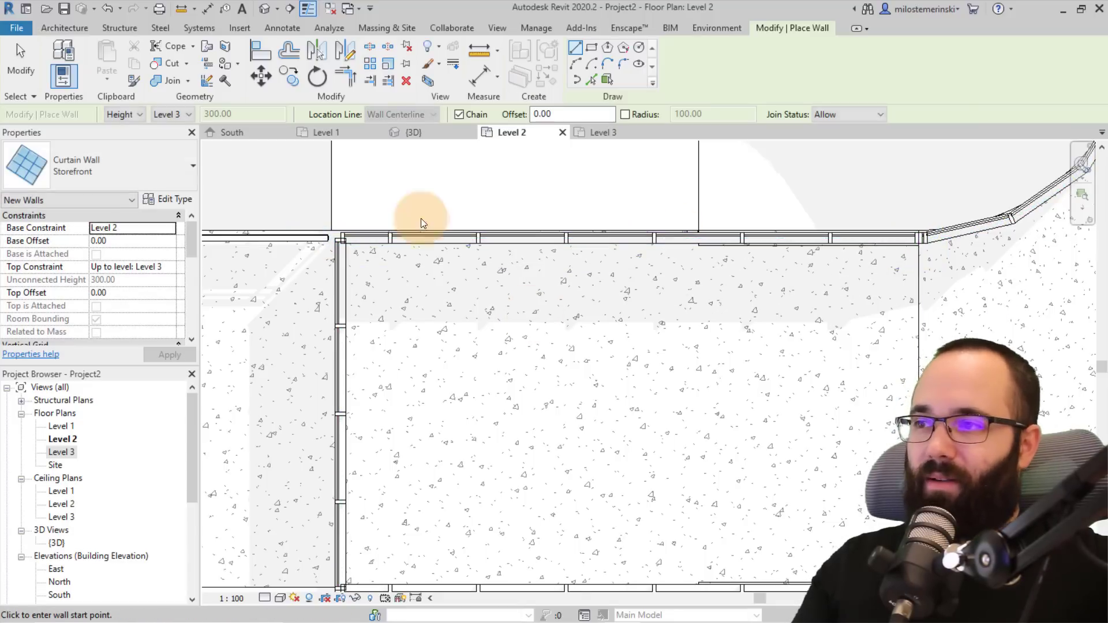
key(Escape)
Step: In the 3D view, attach the top of the new Level 2 Storefront wall to the upper flat roof, deleting the conflicting elements
click(427, 133)
scroll(574, 261, down, 3)
shift+middle_drag(639, 466, 556, 267)
scroll(556, 265, up, 1)
click(556, 265)
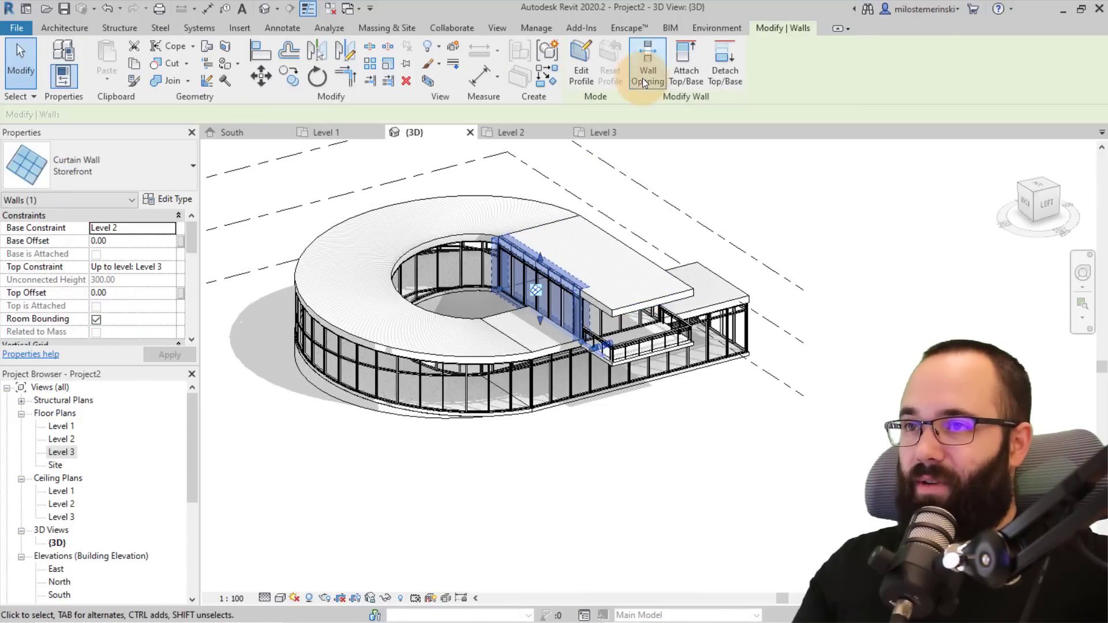
click(642, 302)
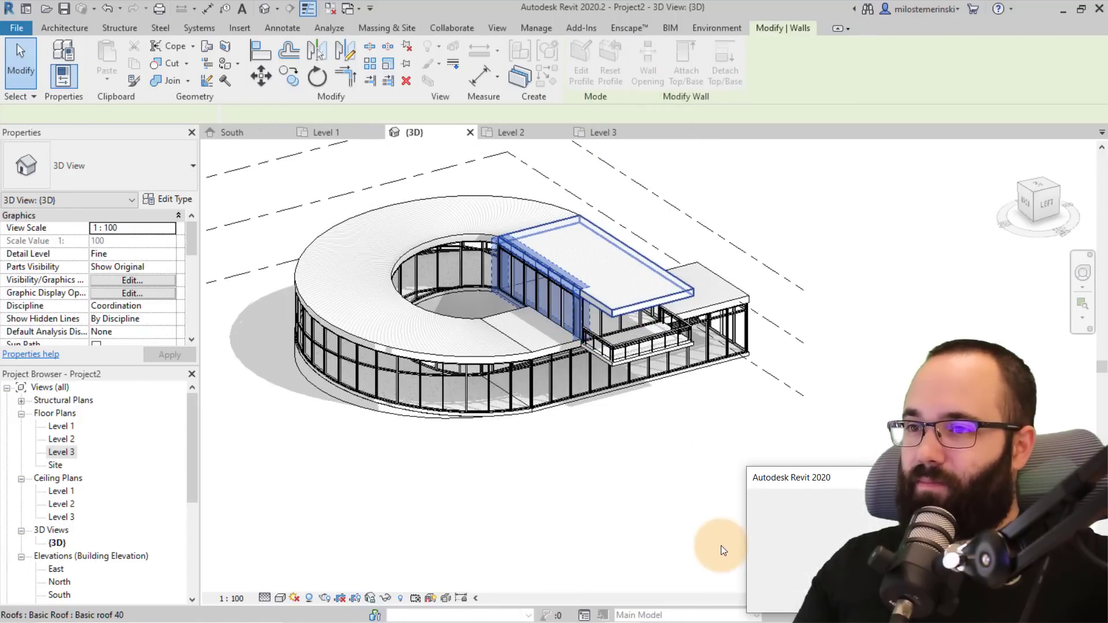
click(829, 597)
click(700, 532)
shift+middle_drag(708, 505, 545, 439)
scroll(525, 457, up, 5)
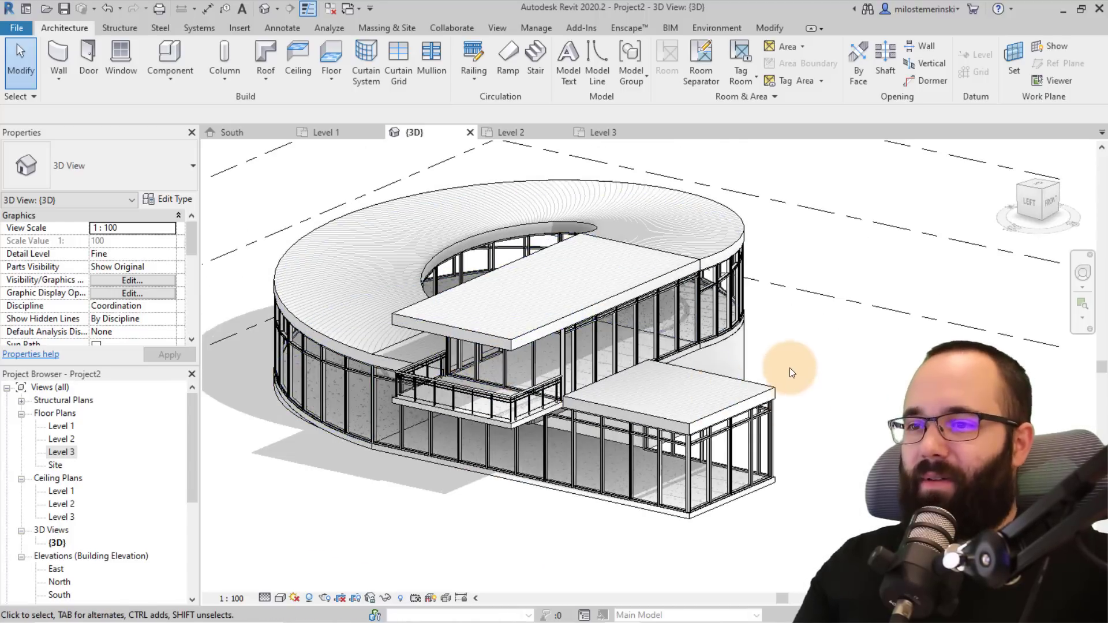
mouse_move(785, 408)
shift+middle_down()
mouse_move(828, 378)
mouse_move(1058, 313)
mouse_move(1030, 301)
mouse_move(959, 326)
mouse_move(796, 423)
mouse_move(843, 398)
mouse_move(865, 432)
shift+middle_up()
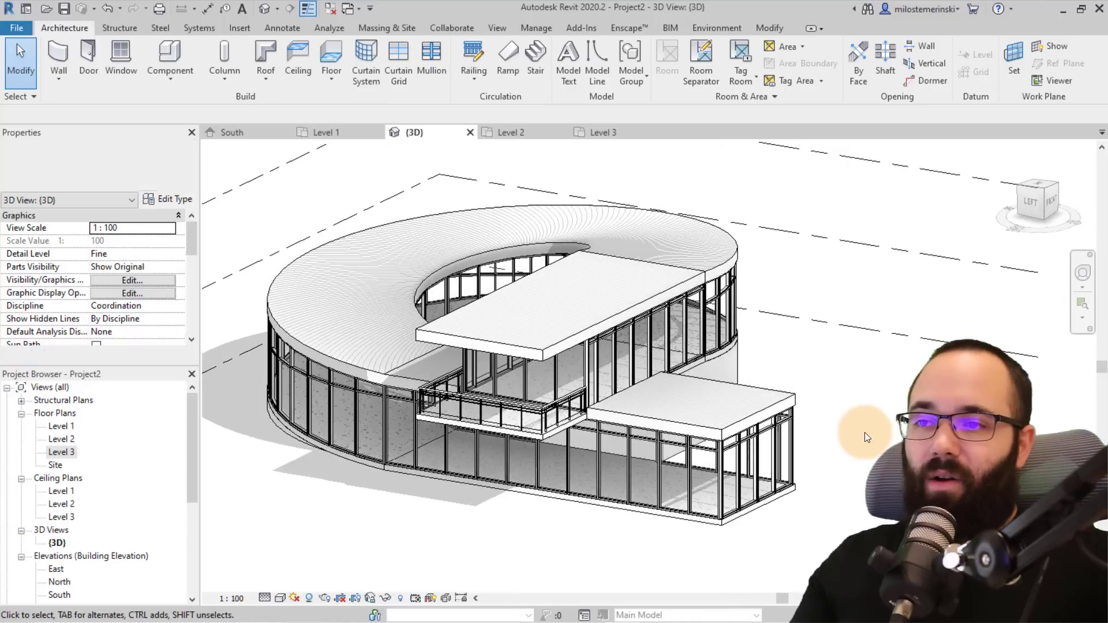